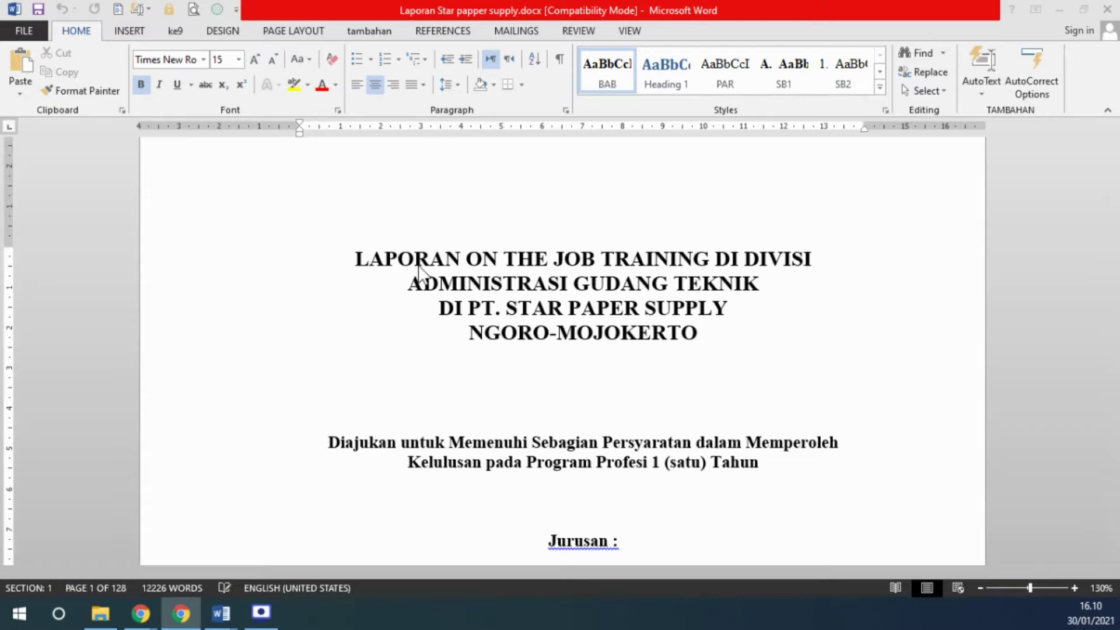
Step: Select the title words 'LAPORAN ON THE JOB TRAINING', then scroll down into the report
left_click(362, 263)
left_click_drag(362, 262, 721, 252)
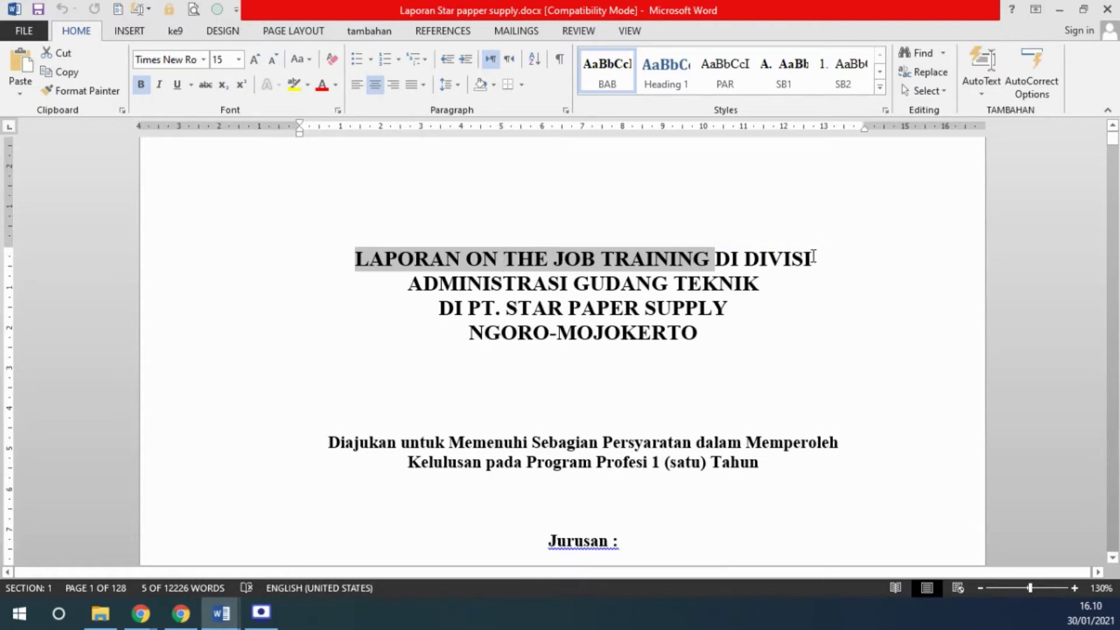
scroll(740, 314, "down", 3)
scroll(738, 314, "down", 2)
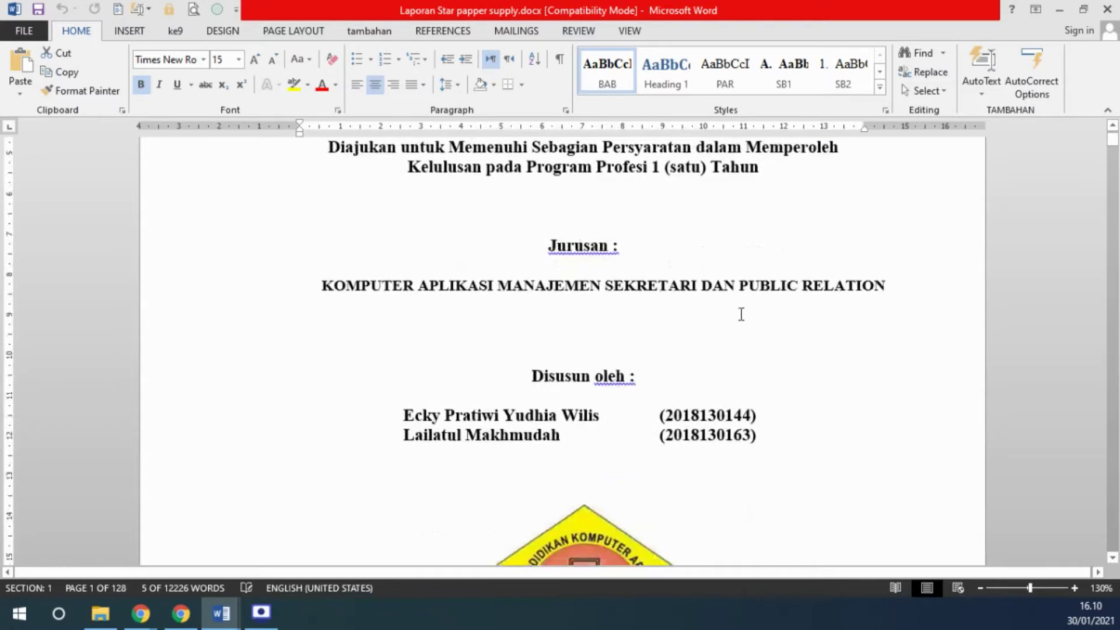
scroll(734, 313, "down", 2, "ctrl")
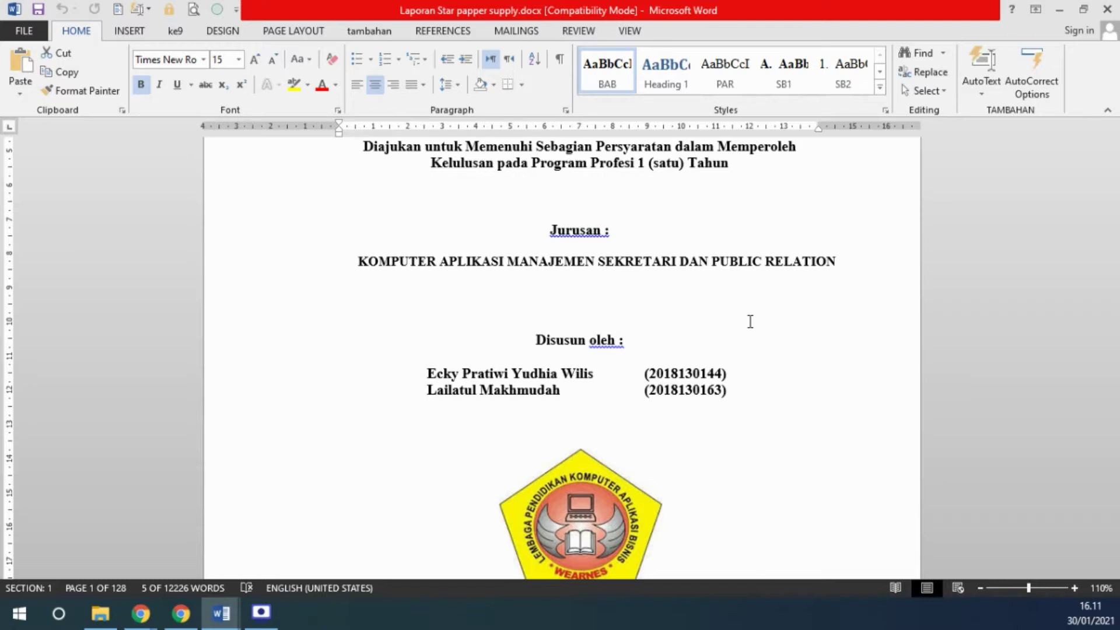
Step: Scroll back and forth through the opening pages of the report
scroll(717, 356, "down", 3)
scroll(717, 356, "down", 5)
scroll(717, 356, "down", 5)
scroll(717, 356, "down", 10)
scroll(717, 357, "up", 5)
scroll(716, 357, "up", 5)
scroll(717, 356, "up", 5)
scroll(717, 356, "up", 5)
scroll(716, 356, "down", 3)
scroll(716, 356, "down", 7)
scroll(717, 356, "down", 5)
scroll(717, 357, "down", 5)
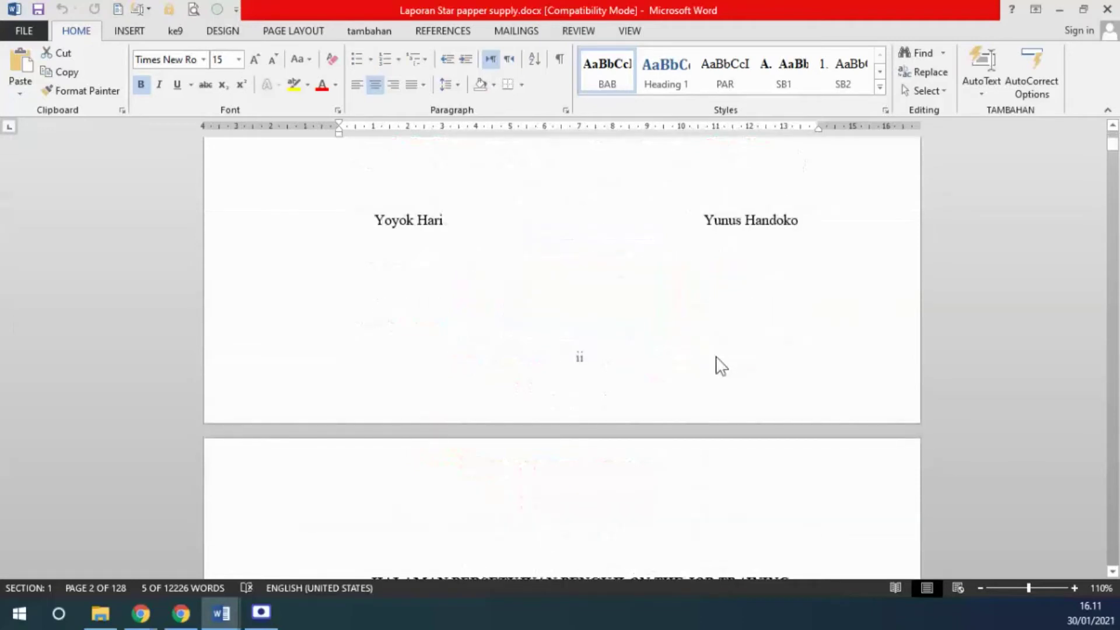
scroll(715, 373, "up", 2, "ctrl")
scroll(715, 374, "up", 1, "ctrl")
scroll(711, 374, "down", 3)
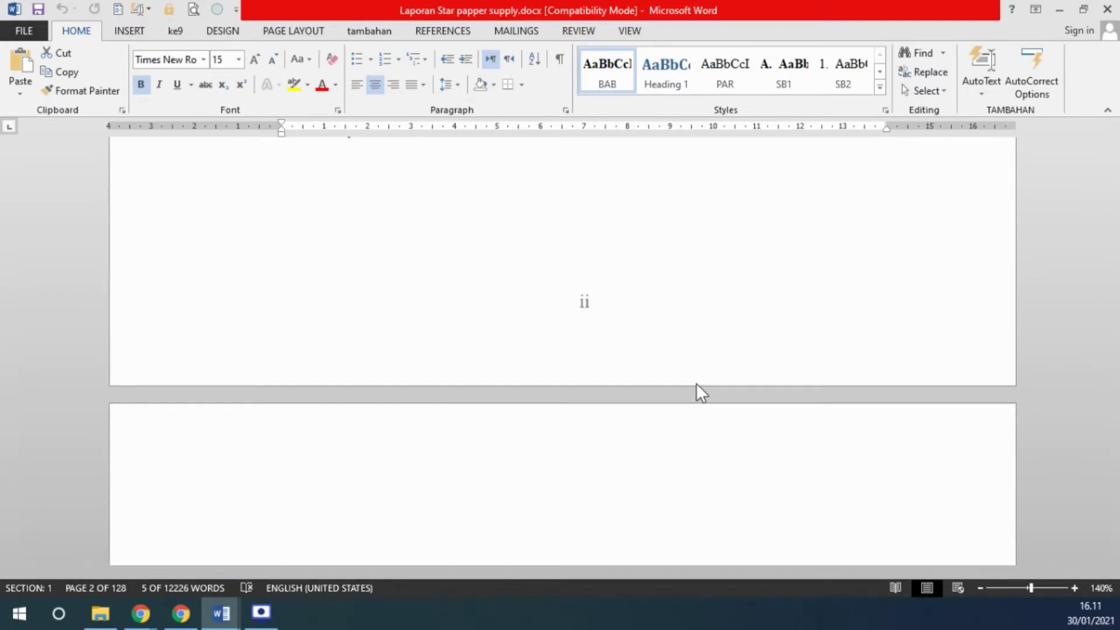
scroll(695, 382, "up", 2)
scroll(697, 381, "up", 5)
scroll(699, 378, "up", 3)
scroll(703, 376, "down", 1)
scroll(703, 376, "down", 2)
scroll(703, 381, "down", 3)
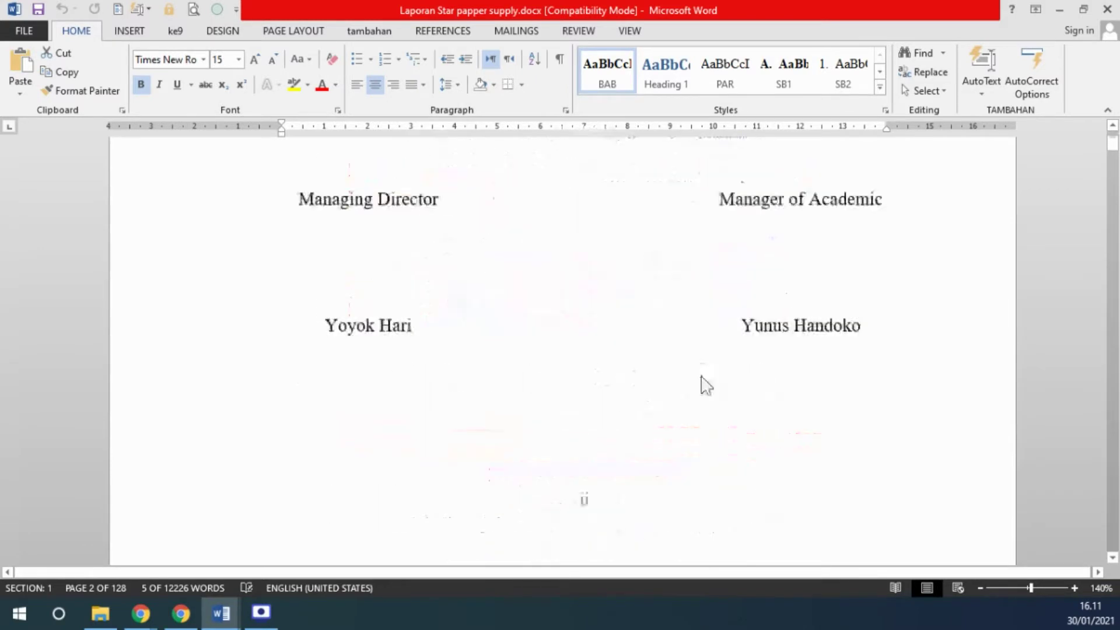
scroll(701, 374, "down", 3)
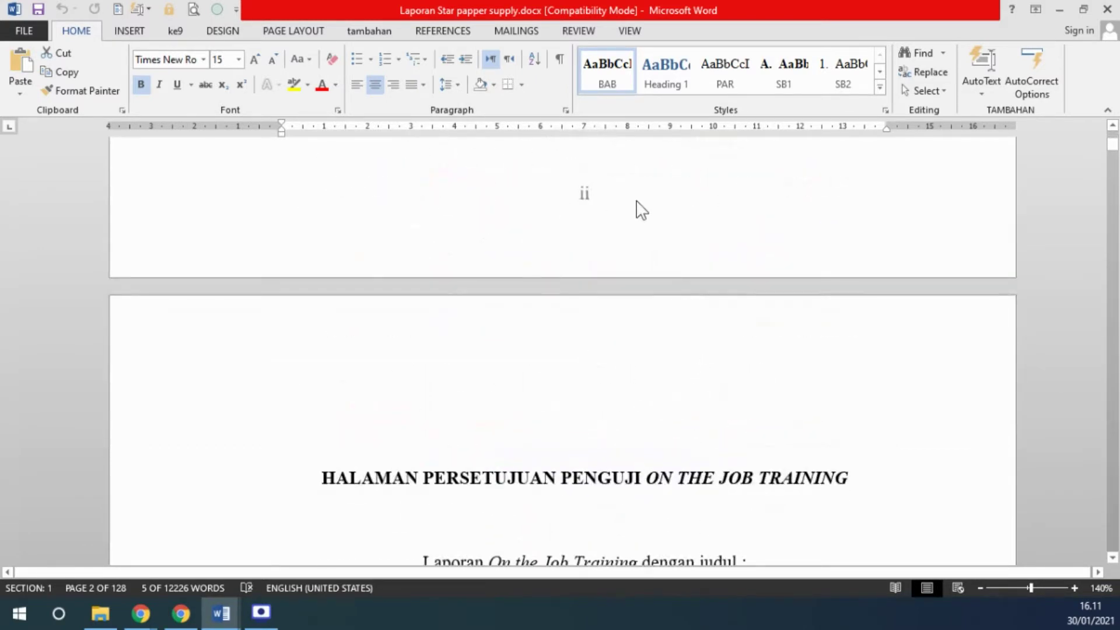
scroll(641, 222, "up", 3)
scroll(769, 375, "up", 3)
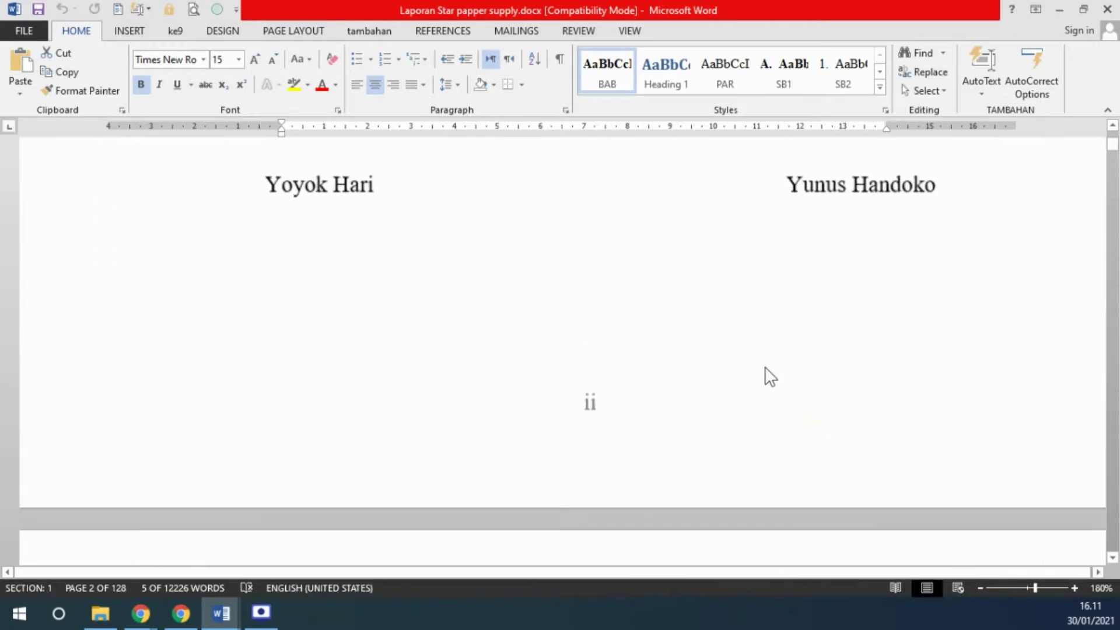
scroll(737, 371, "up", 1)
scroll(636, 309, "down", 2)
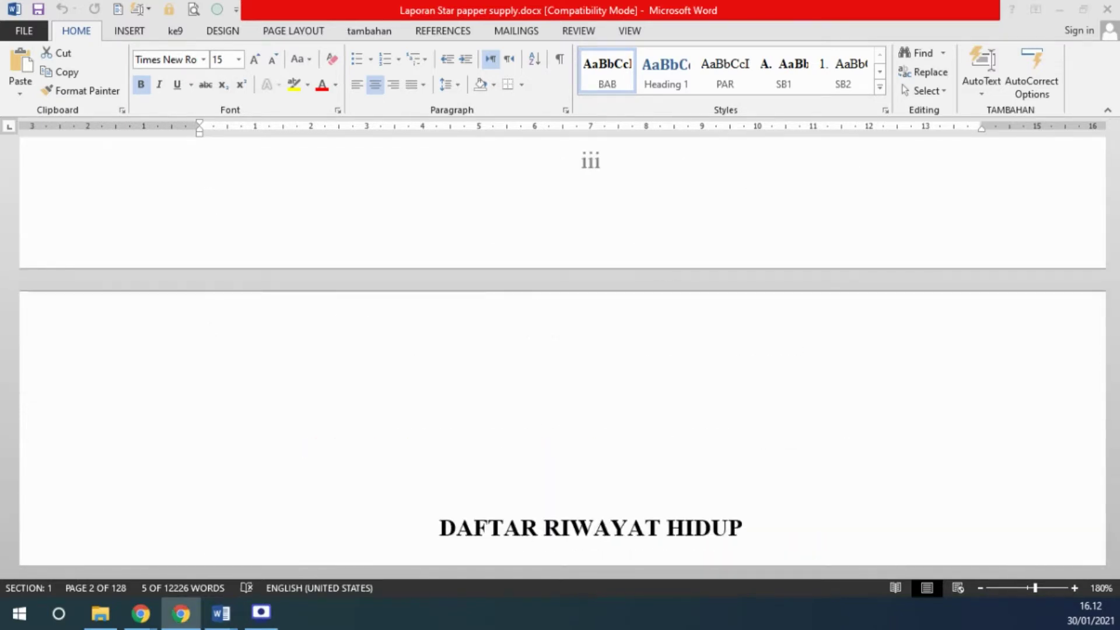
scroll(664, 232, "down", 2)
scroll(669, 233, "down", 5)
scroll(668, 233, "down", 5)
scroll(653, 231, "down", 3)
scroll(612, 242, "up", 1)
scroll(669, 268, "down", 4)
scroll(668, 270, "down", 4)
scroll(667, 270, "down", 3)
scroll(667, 270, "down", 4)
scroll(628, 268, "down", 4)
scroll(651, 291, "down", 5)
scroll(651, 291, "down", 4)
scroll(651, 291, "down", 4)
scroll(651, 292, "down", 4)
scroll(649, 284, "down", 3)
scroll(650, 284, "down", 4)
scroll(650, 284, "down", 4)
scroll(650, 284, "down", 4)
scroll(650, 284, "down", 4)
Step: Use the scrollbar and wheel to move further down through the front-matter pages
mouse_move(1111, 166)
left_mouse_down()
mouse_move(1106, 227)
mouse_move(1106, 198)
left_mouse_up()
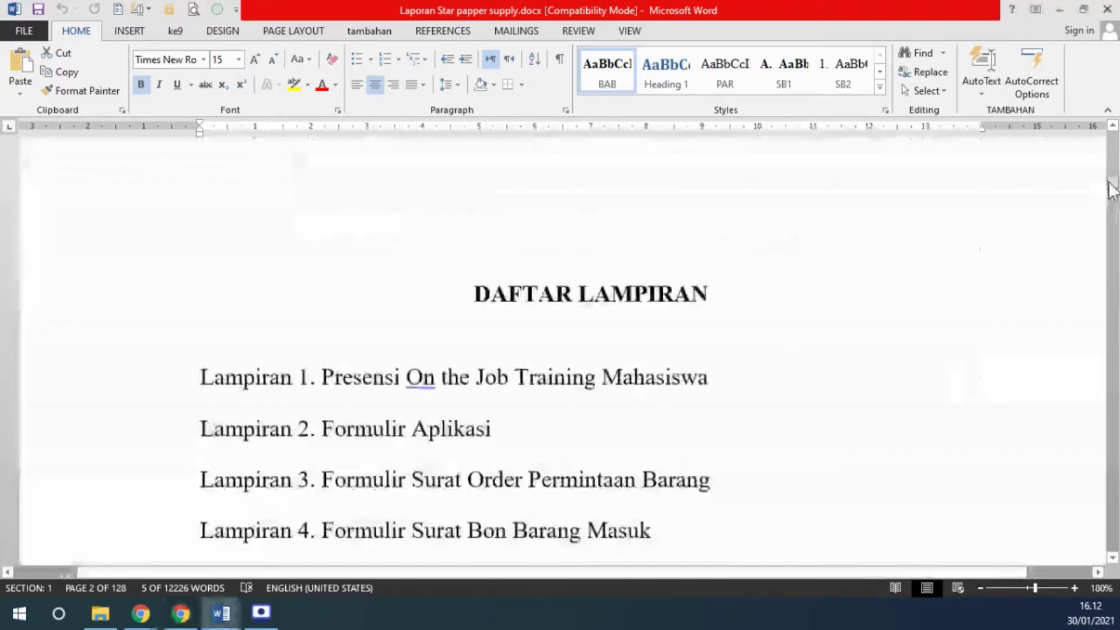
left_click_drag(1107, 198, 1111, 180)
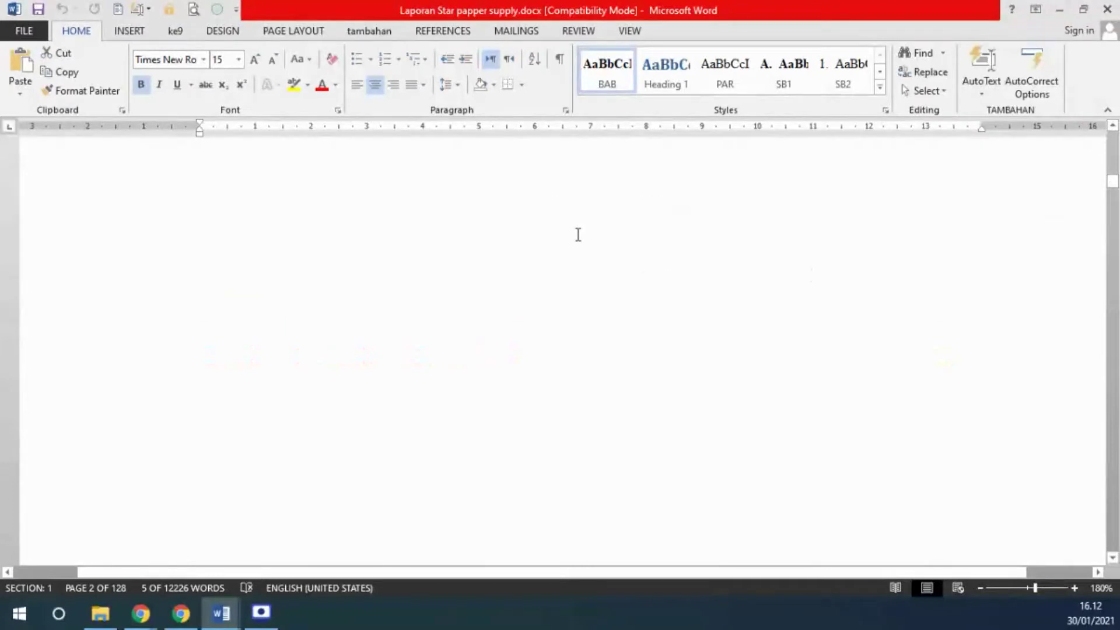
scroll(535, 352, "down", 5)
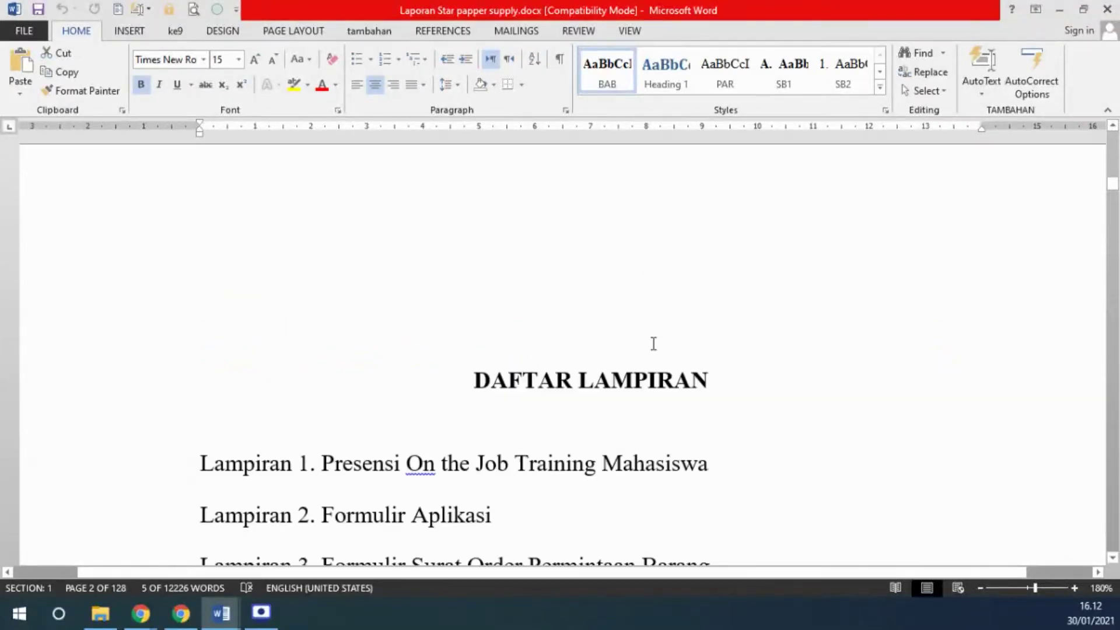
scroll(592, 345, "down", 5)
scroll(662, 338, "down", 5)
scroll(662, 338, "down", 3)
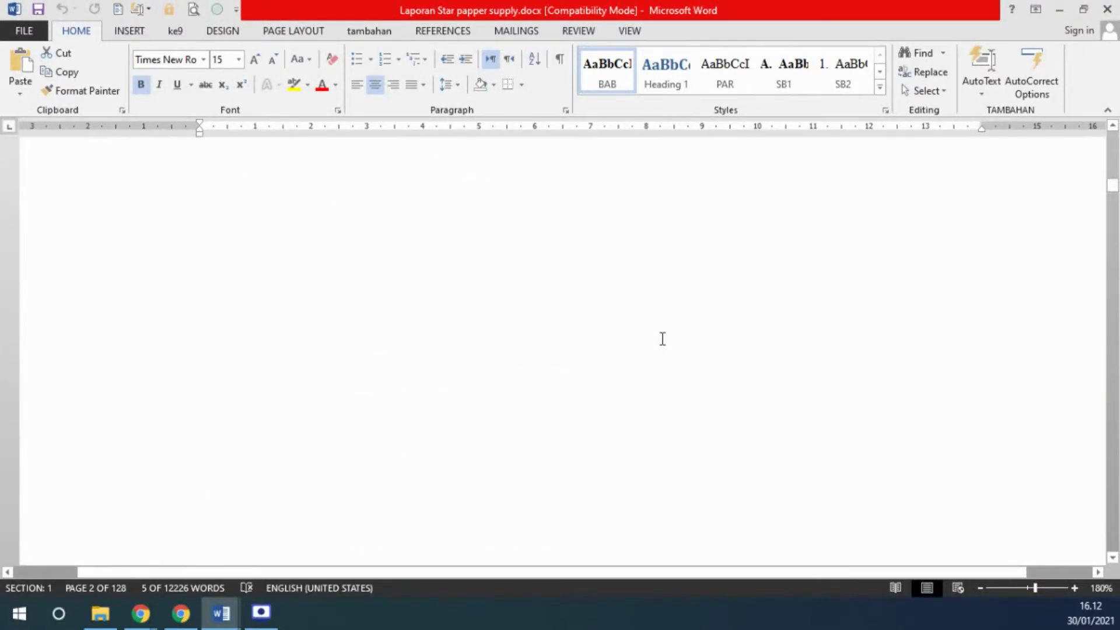
scroll(624, 309, "down", 3)
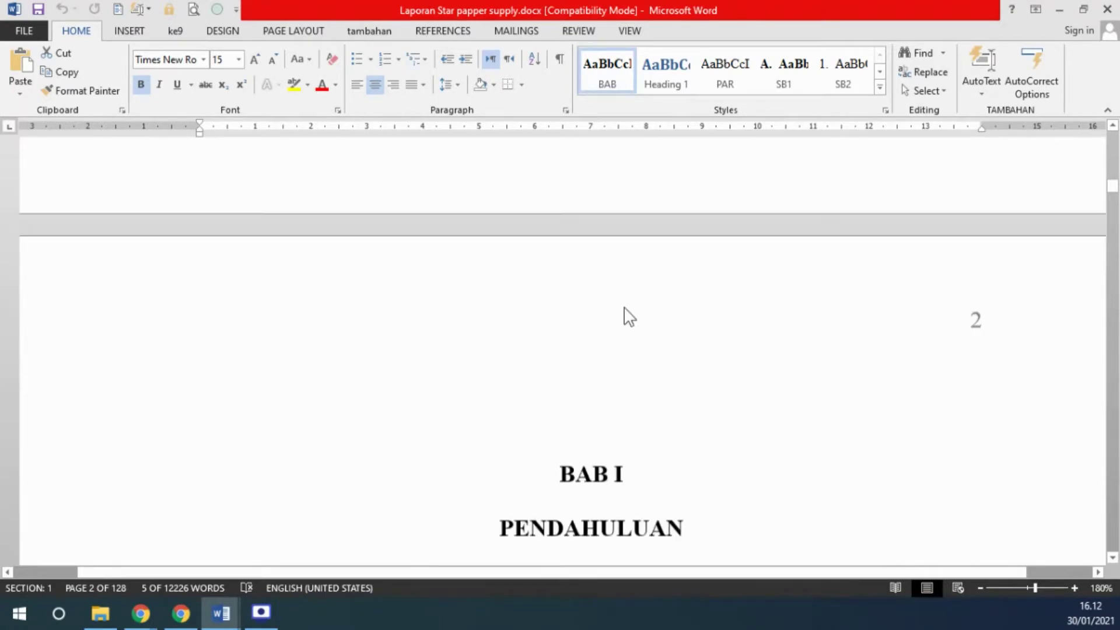
scroll(628, 316, "down", 3)
scroll(757, 341, "down", 2)
scroll(757, 338, "up", 2)
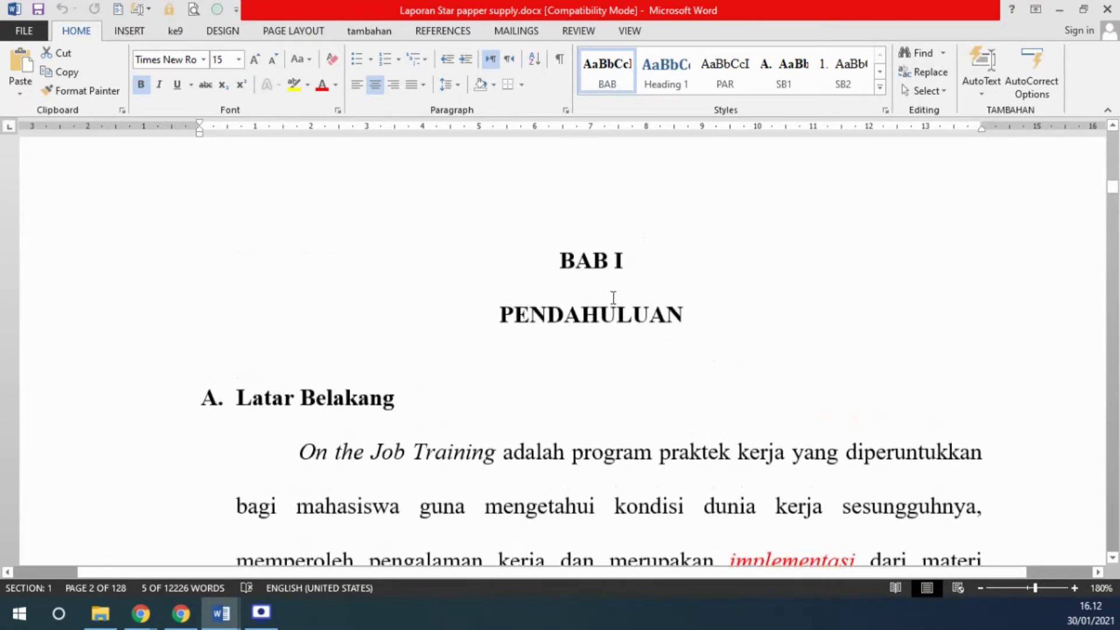
scroll(678, 269, "down", 5)
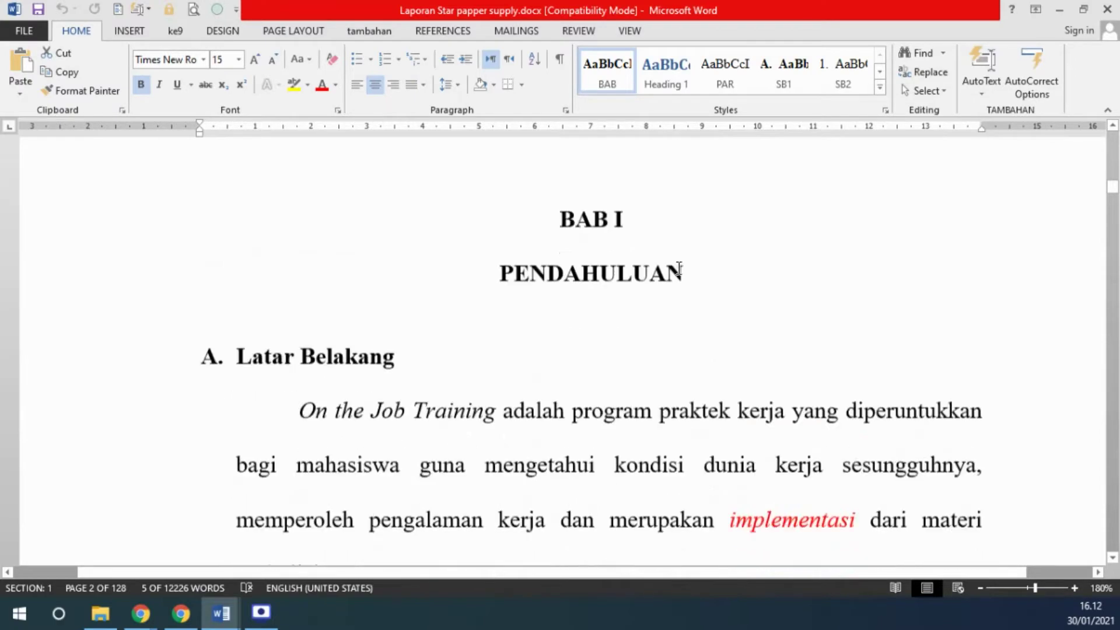
scroll(678, 268, "down", 1)
scroll(678, 268, "down", 4)
scroll(678, 268, "down", 3)
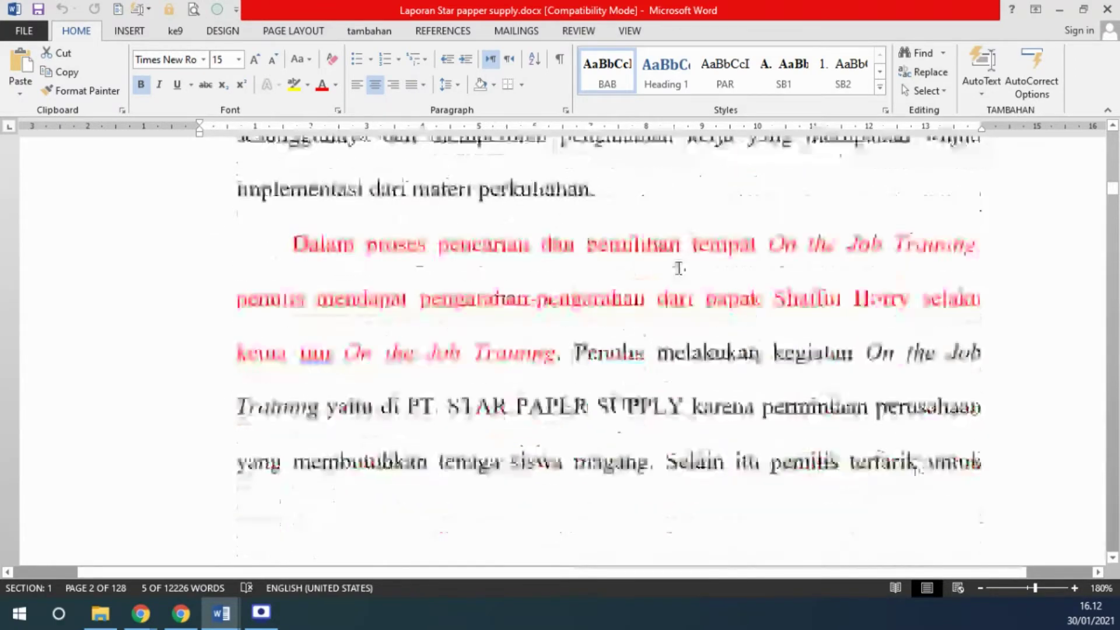
scroll(678, 268, "down", 2)
scroll(678, 269, "up", 6)
scroll(678, 268, "up", 5)
scroll(678, 268, "up", 8)
scroll(678, 268, "up", 1)
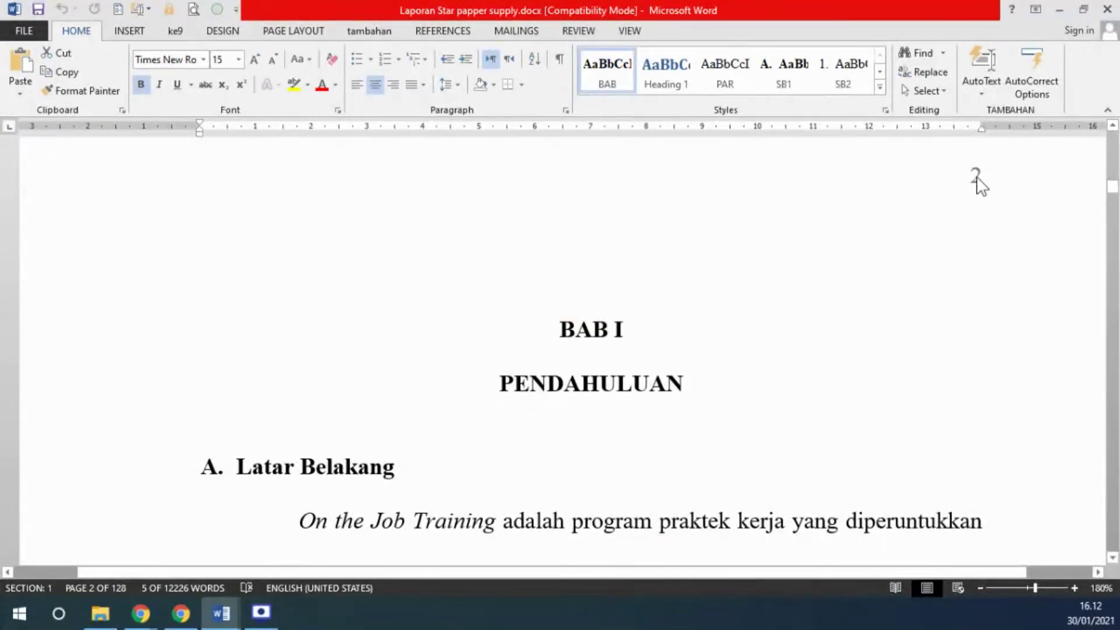
scroll(646, 392, "down", 1)
scroll(647, 392, "down", 5)
scroll(647, 392, "down", 2)
scroll(645, 400, "down", 1)
scroll(676, 342, "up", 5)
scroll(729, 327, "up", 3)
scroll(730, 324, "up", 3)
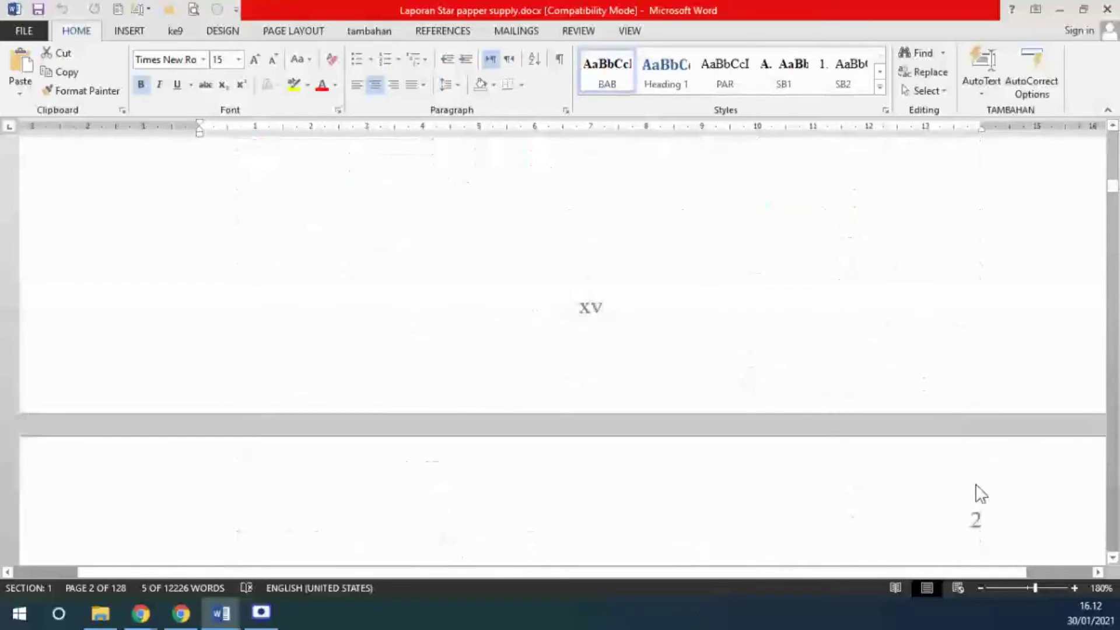
scroll(979, 502, "down", 1)
scroll(957, 502, "down", 3)
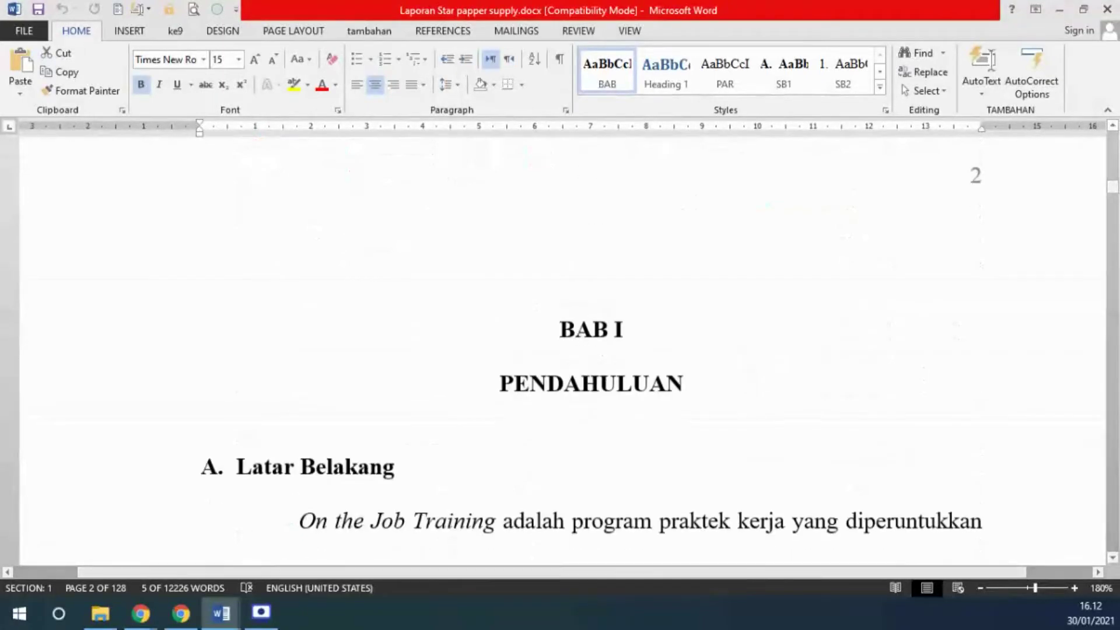
scroll(947, 223, "up", 1)
scroll(593, 214, "up", 2)
scroll(565, 233, "up", 2)
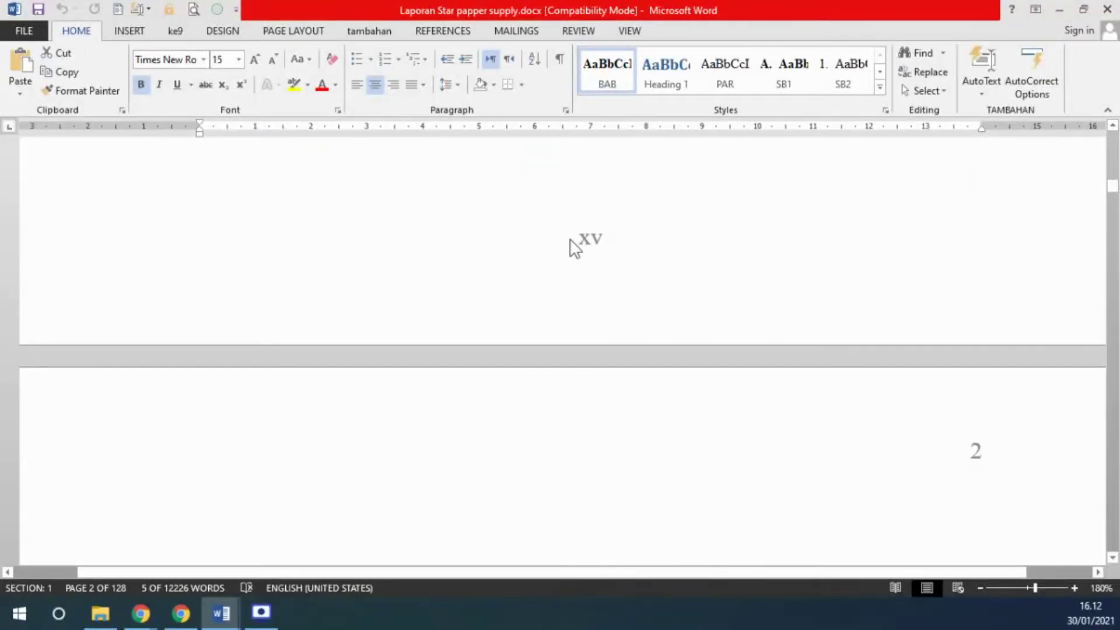
scroll(760, 425, "down", 1)
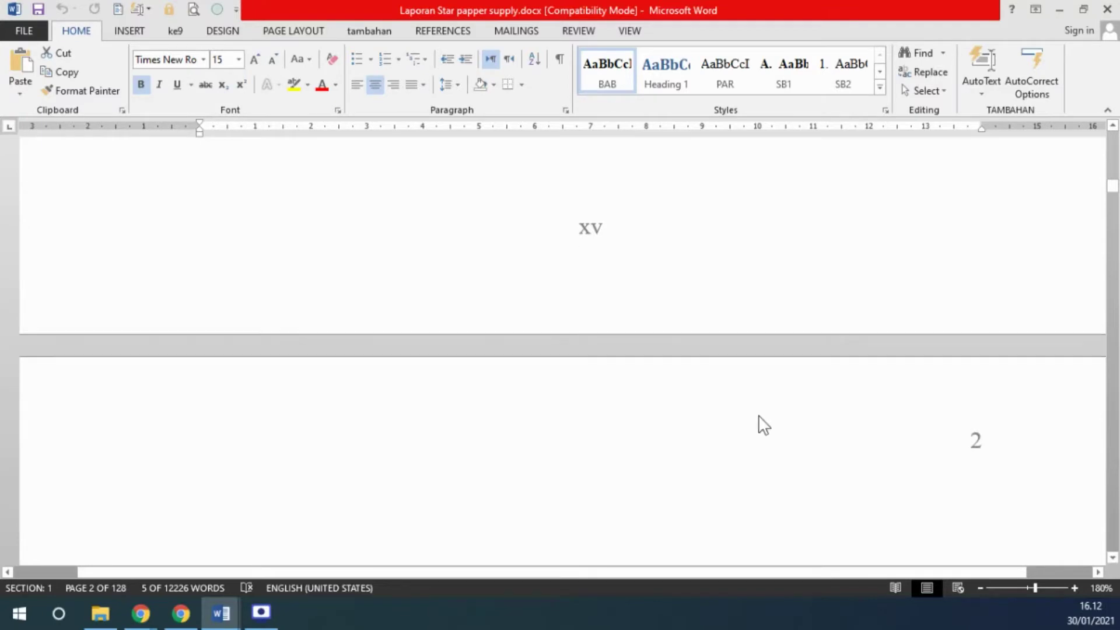
scroll(760, 425, "down", 3)
scroll(759, 415, "down", 3)
scroll(760, 417, "down", 3)
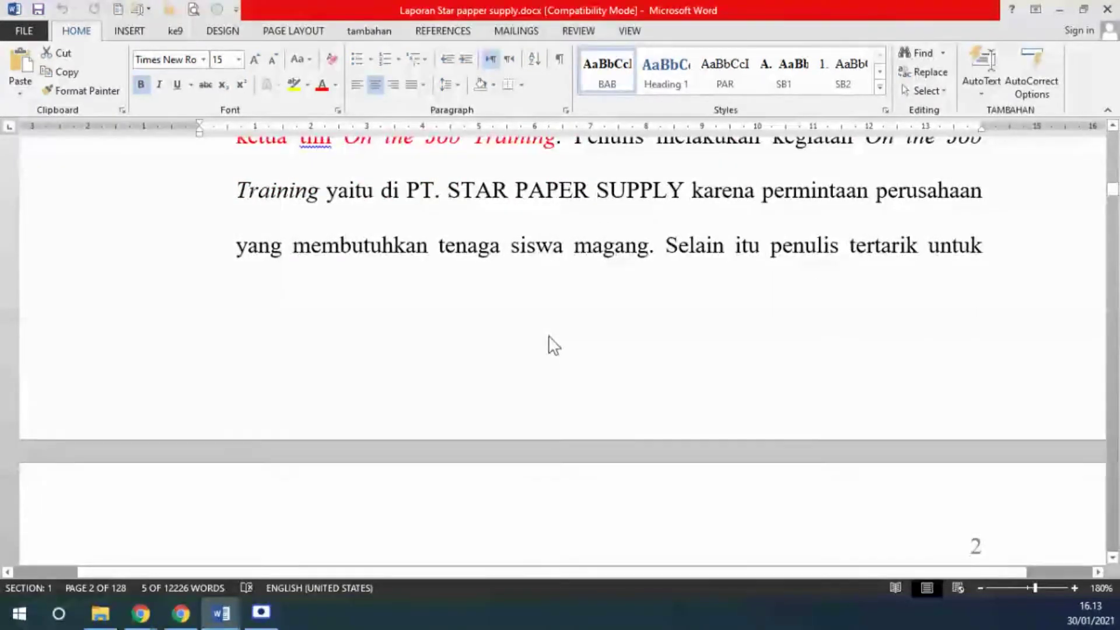
scroll(810, 413, "down", 2)
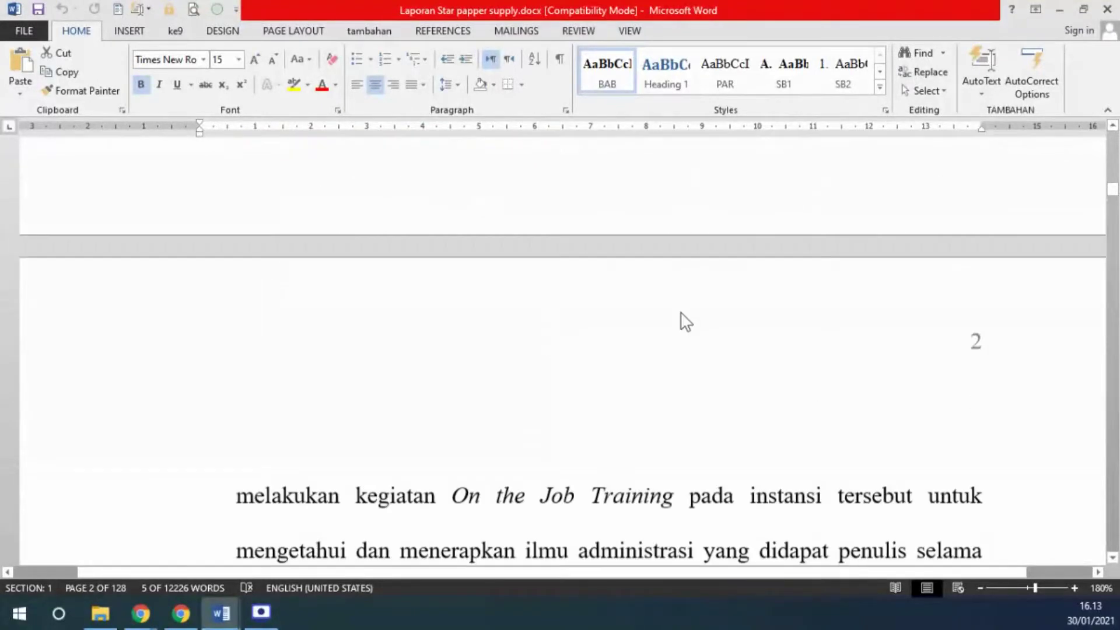
scroll(591, 211, "up", 2)
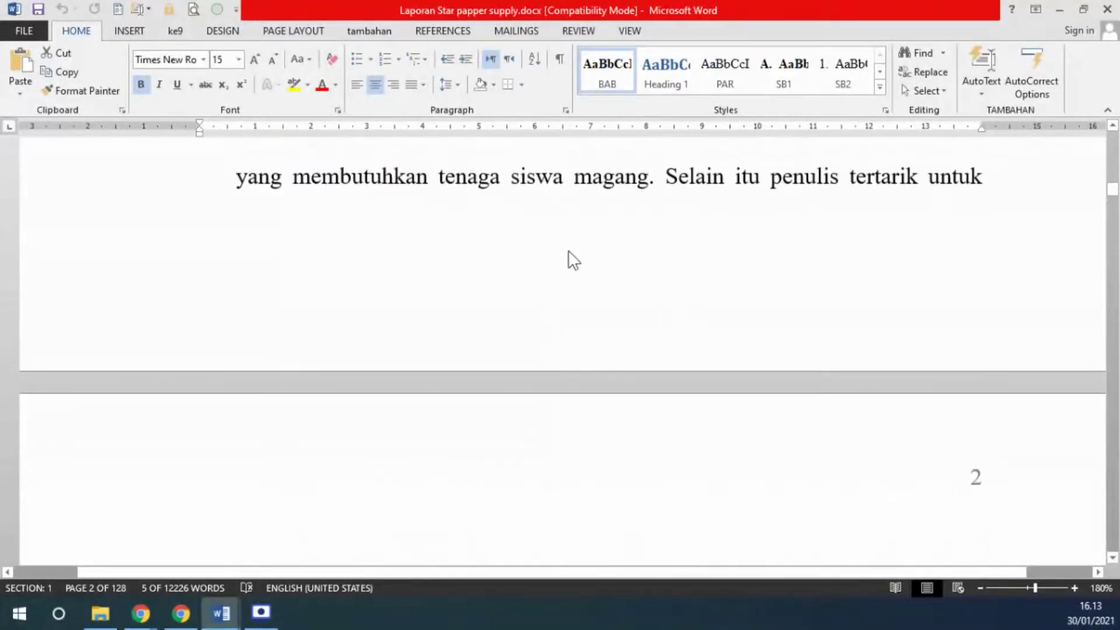
scroll(569, 252, "down", 2)
scroll(551, 182, "up", 2)
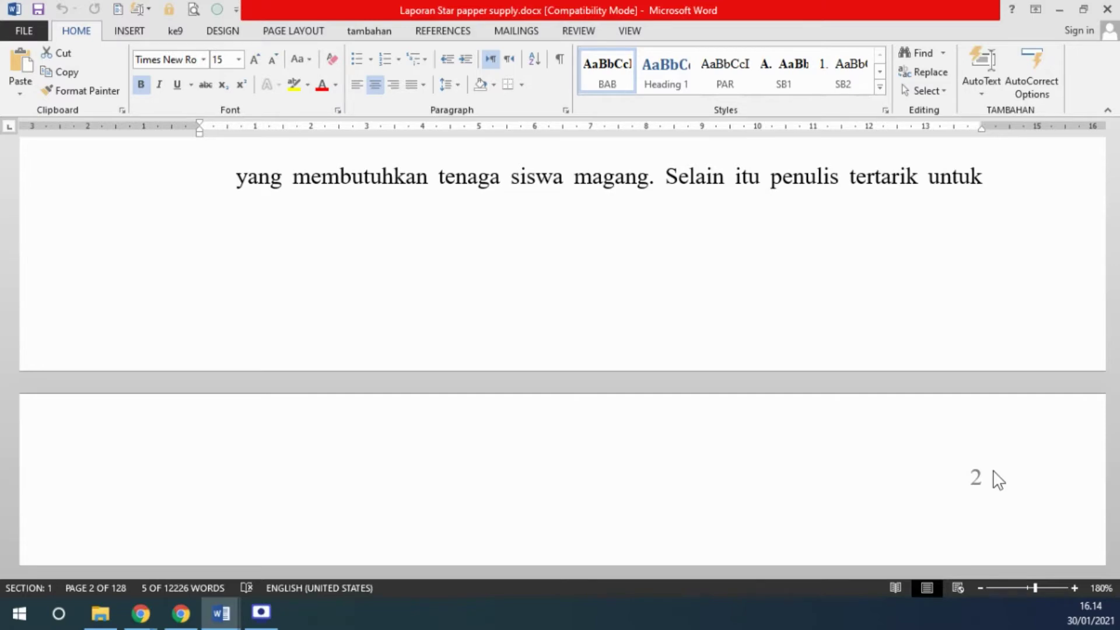
Step: Scroll up to review earlier pages, then back down toward the table of contents
scroll(735, 293, "down", 10)
scroll(735, 303, "up", 3)
scroll(735, 323, "up", 3)
scroll(735, 322, "up", 5)
scroll(732, 315, "up", 10)
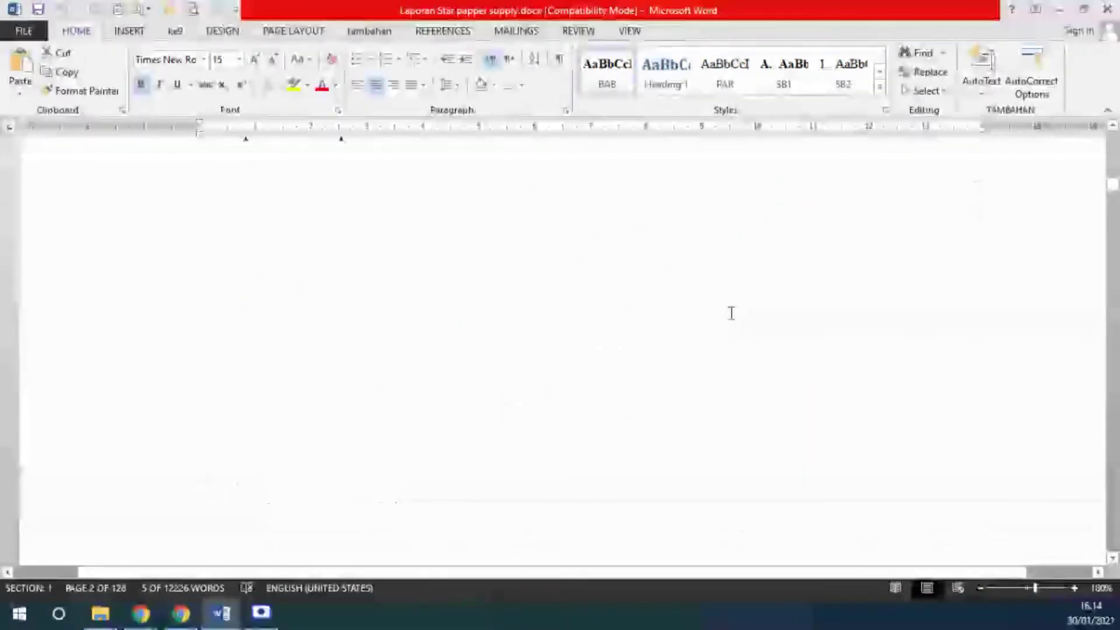
scroll(732, 314, "up", 5)
scroll(732, 313, "up", 5)
scroll(731, 315, "up", 5)
scroll(731, 314, "up", 5)
scroll(731, 313, "up", 5)
scroll(731, 315, "up", 5)
scroll(731, 318, "up", 3)
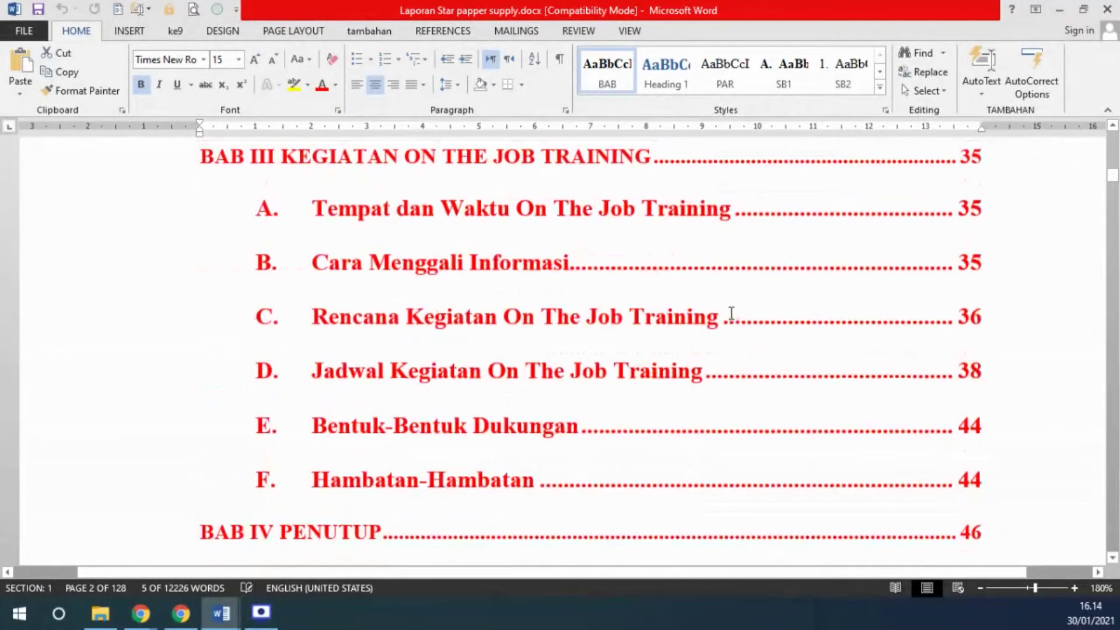
scroll(731, 318, "up", 1)
scroll(731, 315, "up", 5)
scroll(731, 314, "up", 5)
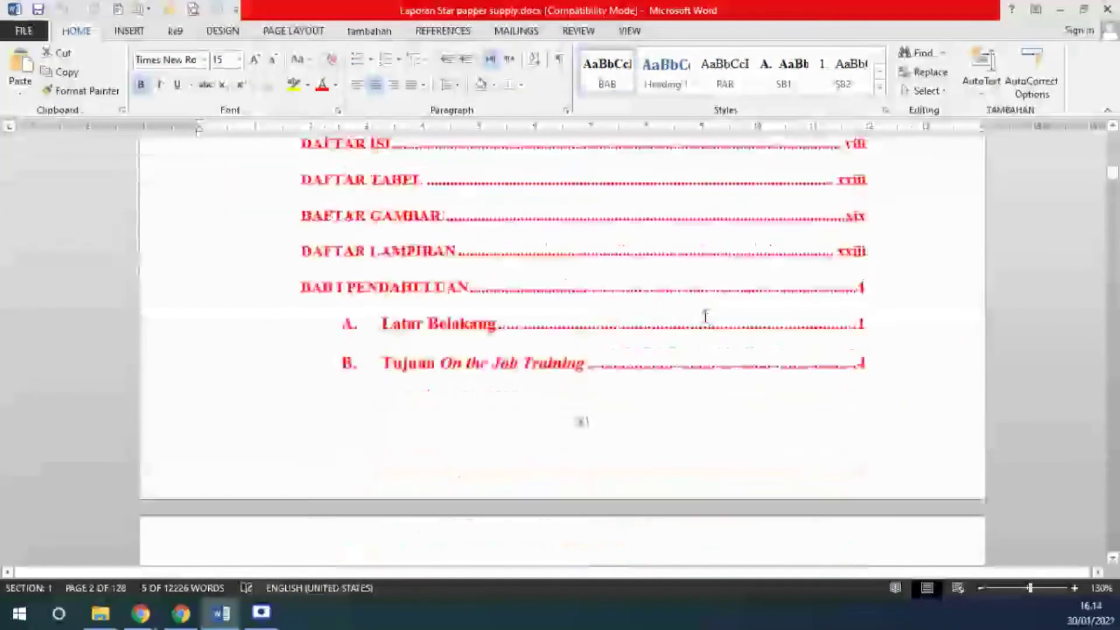
scroll(705, 324, "down", 1)
scroll(705, 324, "down", 3)
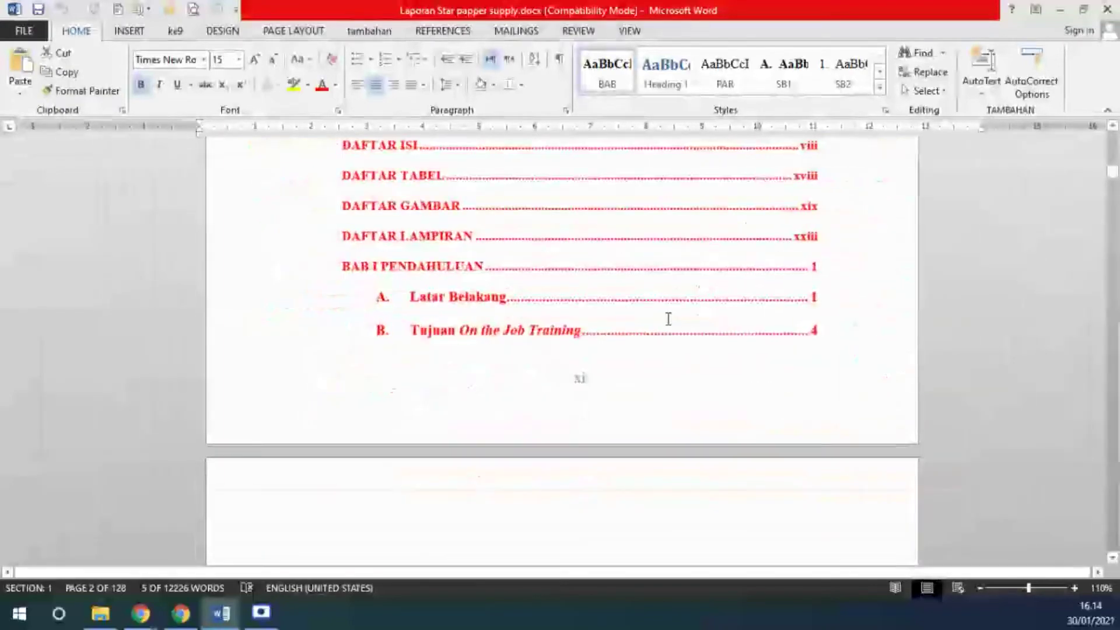
scroll(668, 315, "up", 3)
scroll(668, 312, "up", 2)
scroll(895, 312, "up", 2)
scroll(881, 282, "up", 1)
scroll(883, 283, "up", 2)
scroll(828, 282, "down", 2)
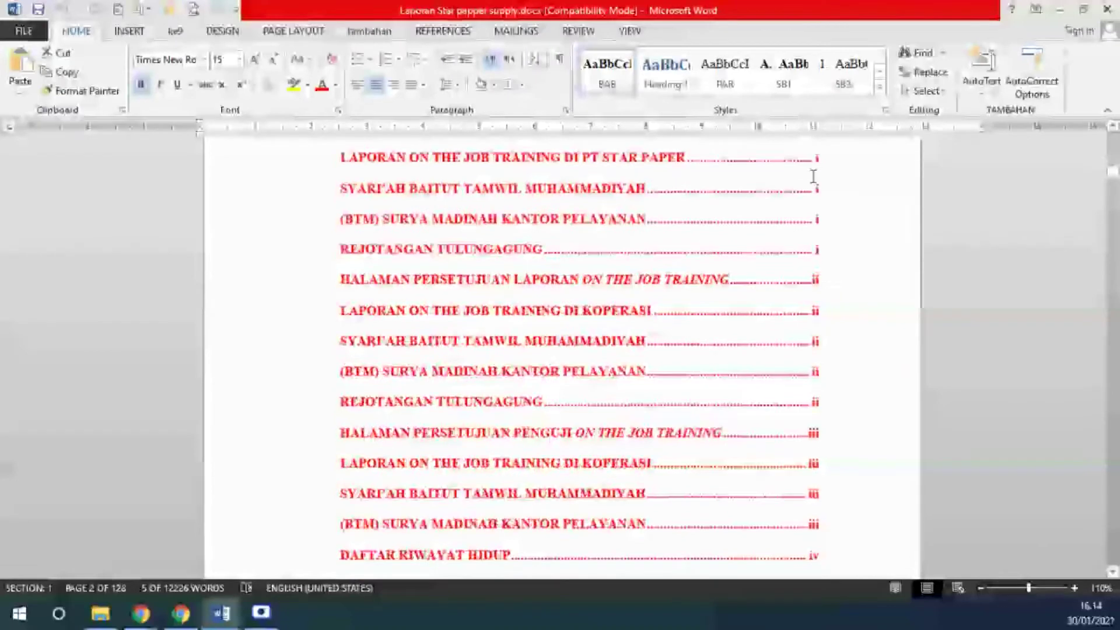
scroll(825, 375, "down", 2)
scroll(825, 374, "down", 1)
scroll(825, 375, "down", 3)
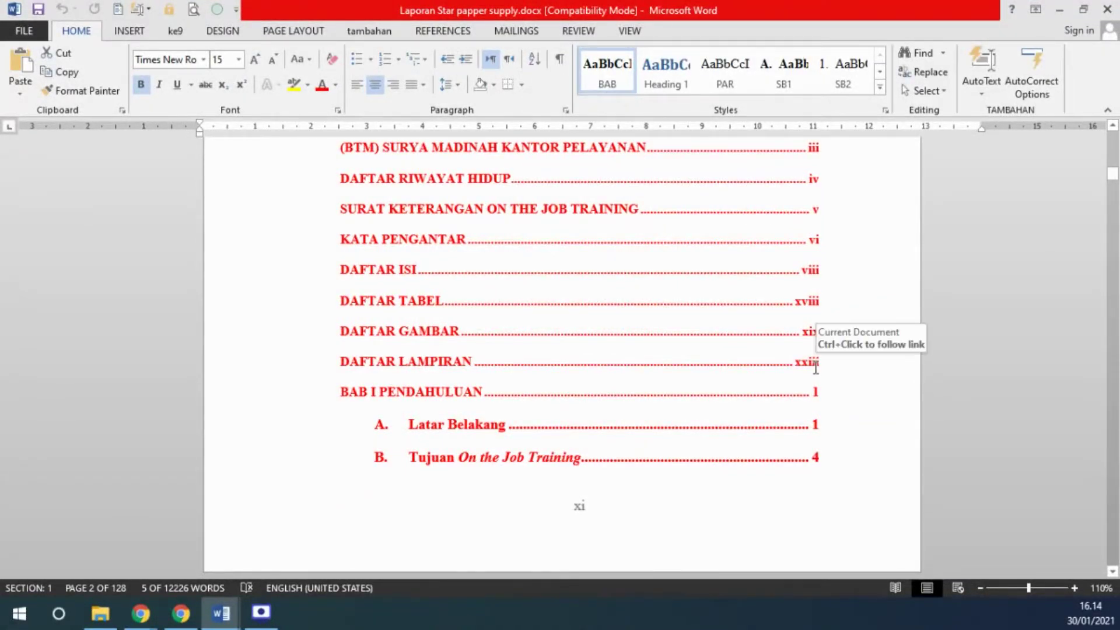
scroll(816, 368, "down", 3)
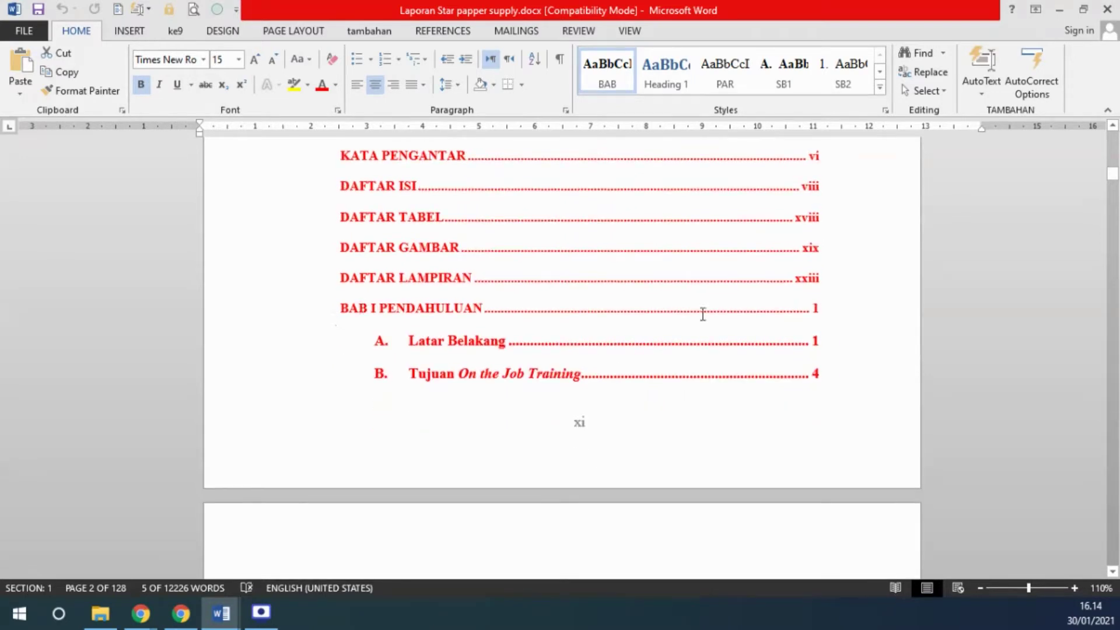
scroll(838, 324, "down", 3)
scroll(838, 327, "down", 8)
scroll(838, 327, "down", 8)
scroll(837, 327, "down", 3)
scroll(835, 328, "down", 10)
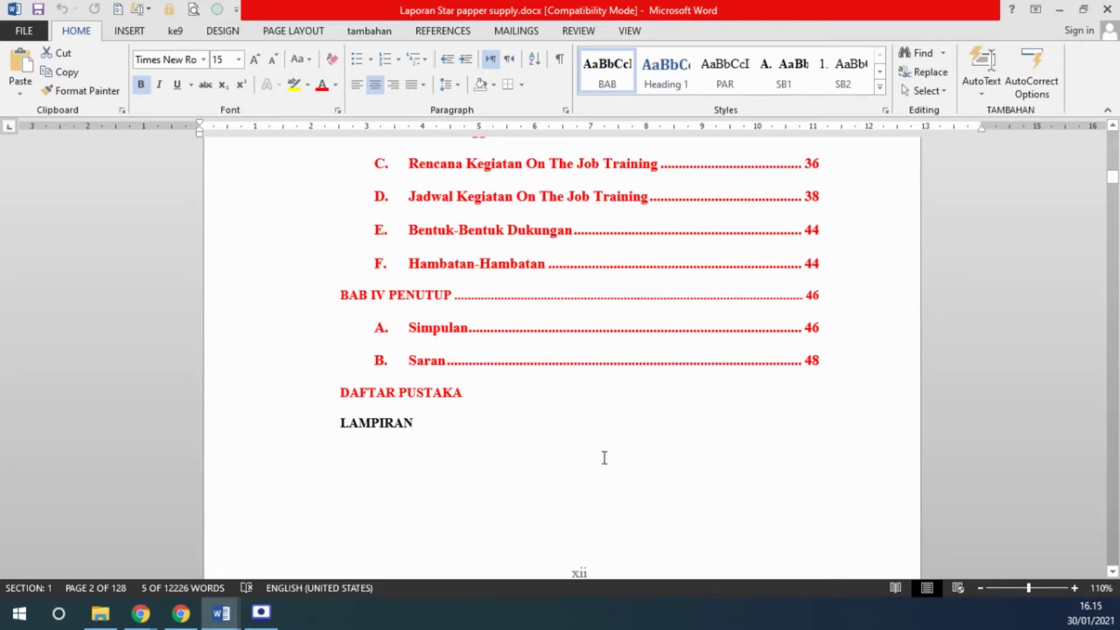
scroll(602, 455, "up", 4)
scroll(674, 319, "up", 3)
scroll(677, 320, "up", 4)
scroll(677, 320, "up", 3)
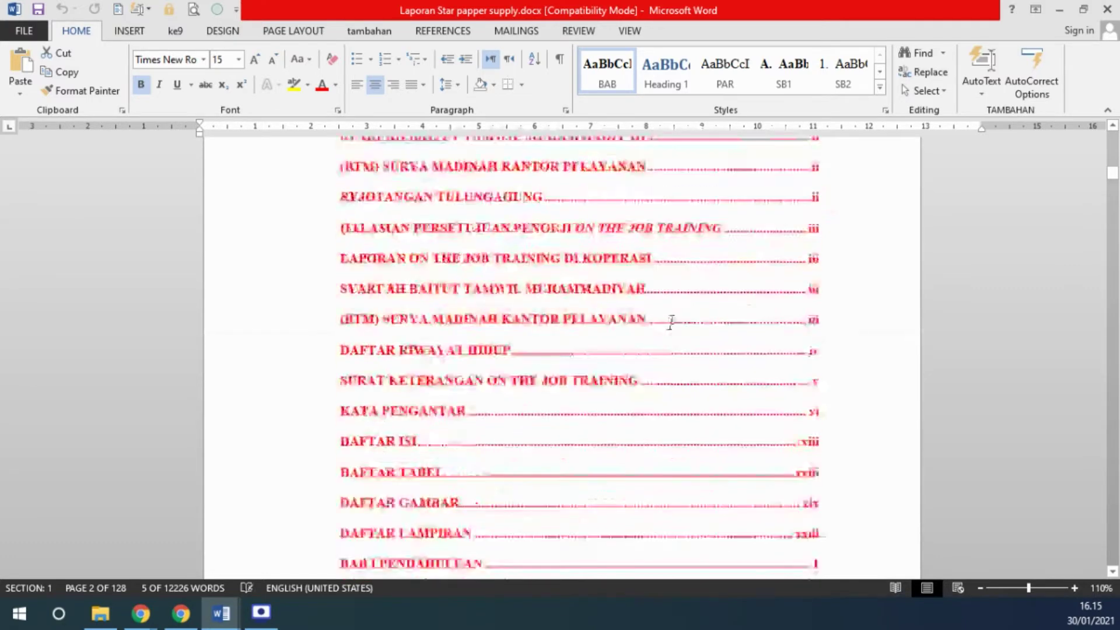
scroll(671, 319, "up", 3)
scroll(641, 298, "up", 3)
scroll(614, 278, "up", 3)
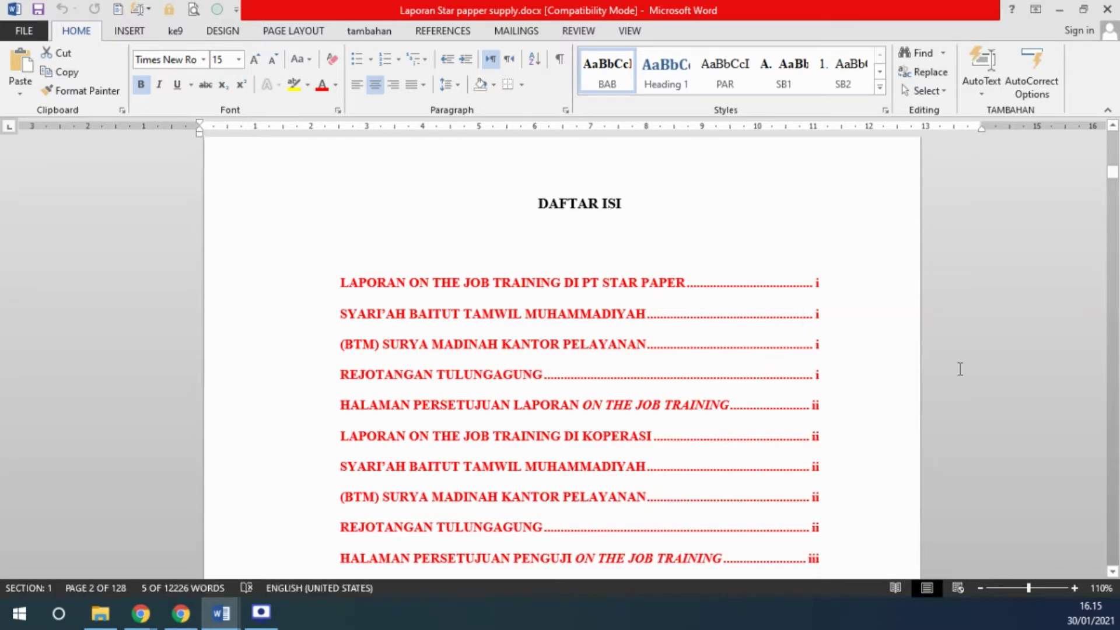
scroll(582, 365, "down", 3)
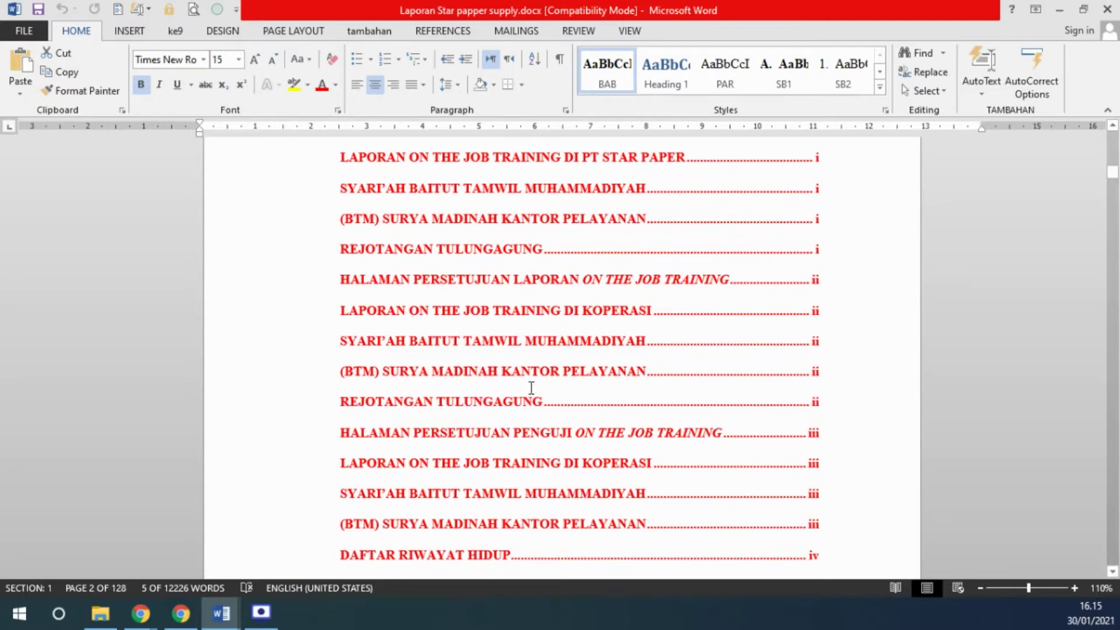
scroll(737, 320, "up", 3)
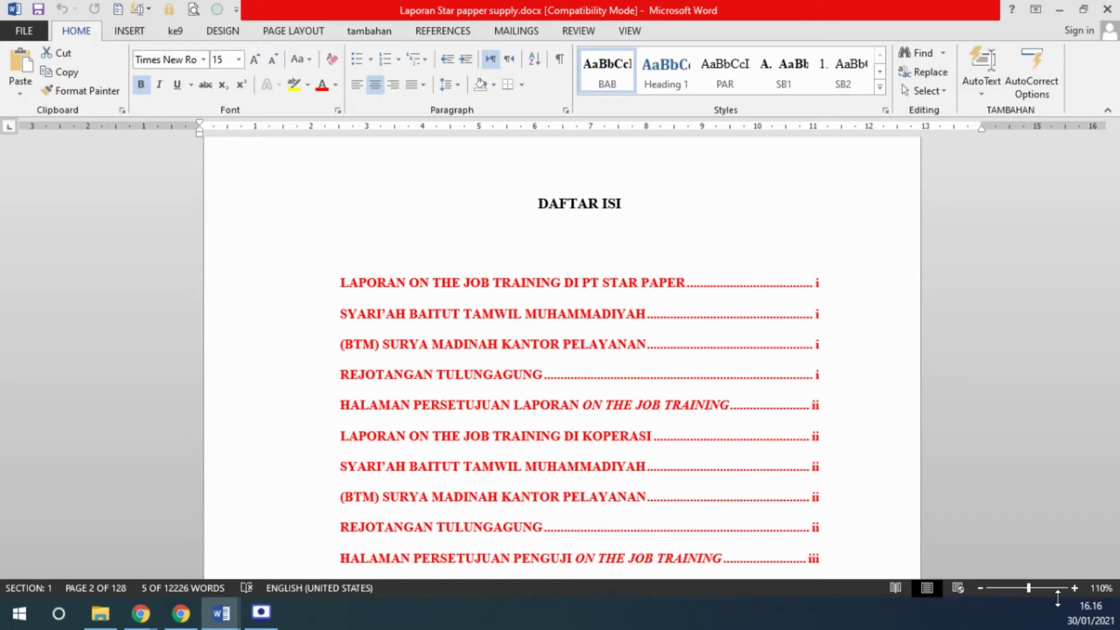
Step: Scroll past the table of contents to the DAFTAR TABEL page listing Tabel 1, zoomed to 160%
scroll(800, 375, "down", 5)
scroll(799, 379, "down", 5)
scroll(798, 376, "down", 5)
scroll(799, 376, "down", 5)
scroll(798, 376, "down", 5)
scroll(799, 376, "down", 5)
scroll(799, 376, "down", 1)
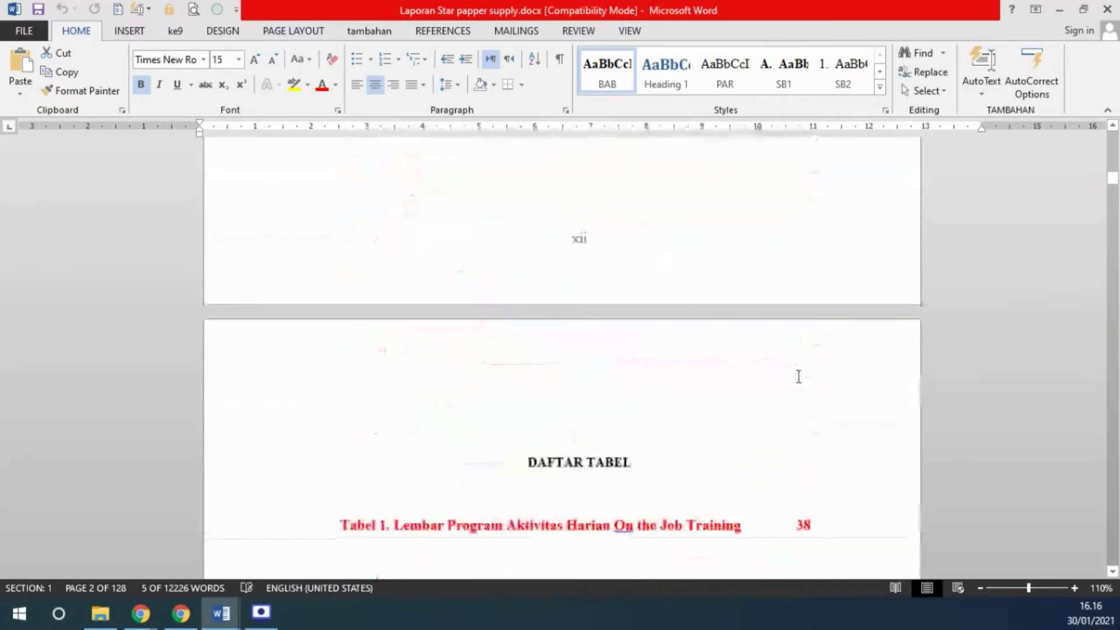
scroll(792, 379, "up", 1)
scroll(791, 379, "up", 1)
scroll(791, 379, "down", 5)
scroll(791, 379, "down", 1)
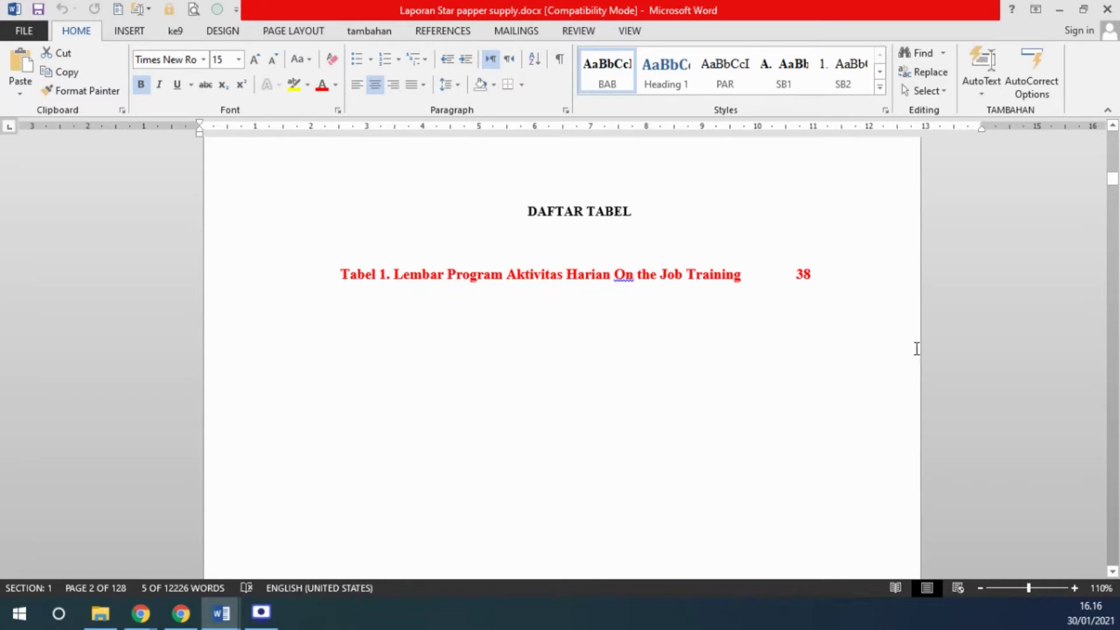
scroll(917, 348, "down", 1)
scroll(872, 344, "down", 15)
scroll(872, 344, "down", 6)
scroll(872, 345, "down", 5)
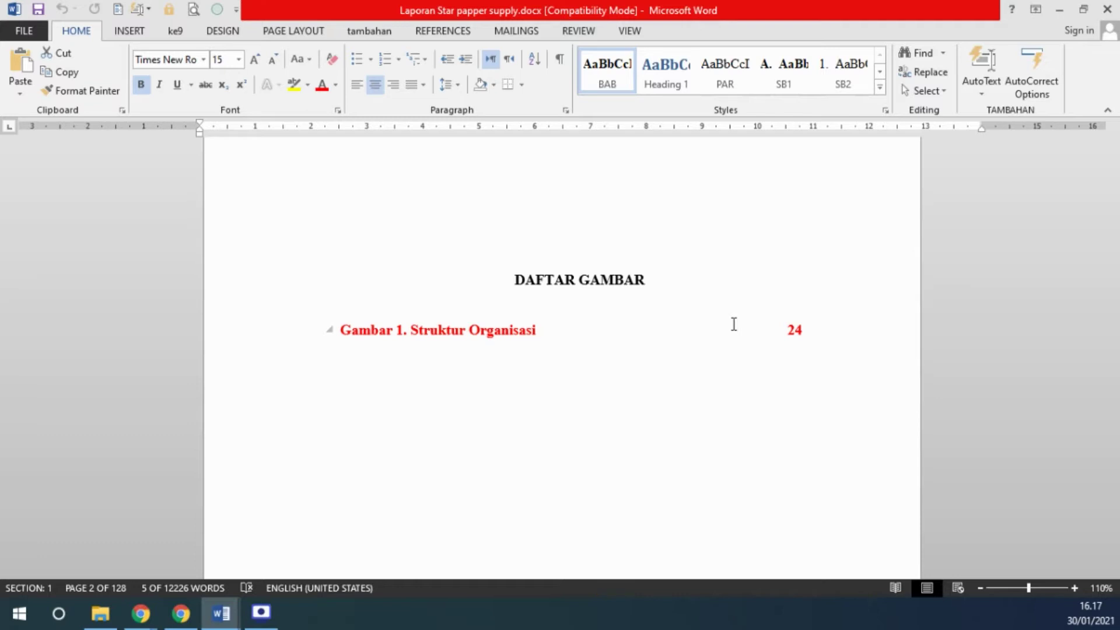
scroll(725, 228, "down", 10)
scroll(727, 230, "down", 5)
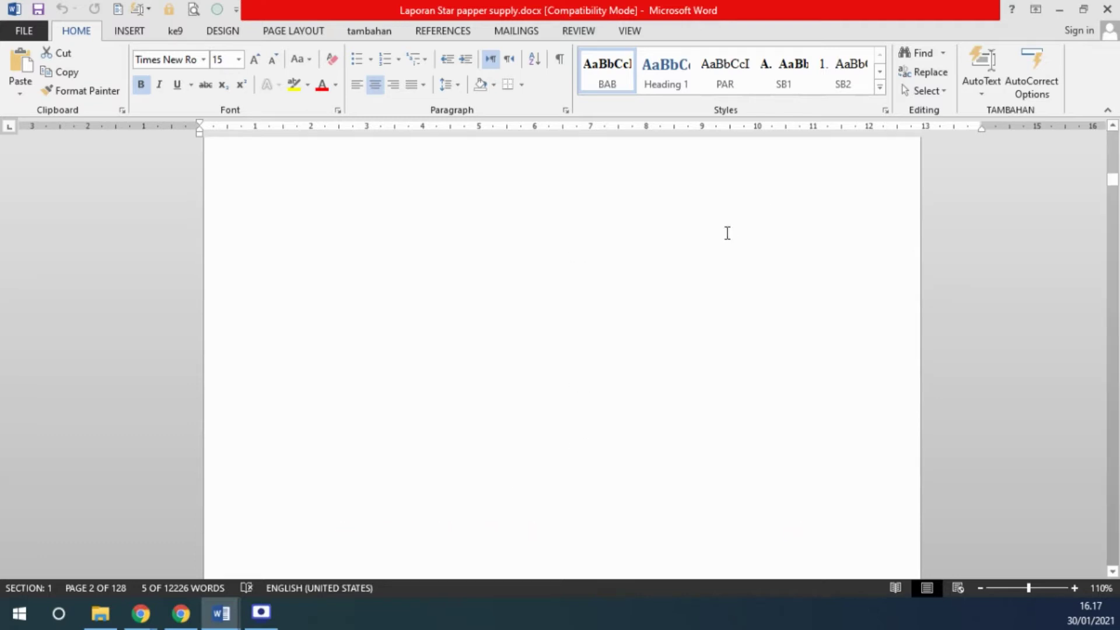
scroll(727, 232, "up", 3)
scroll(795, 447, "up", 5, "ctrl")
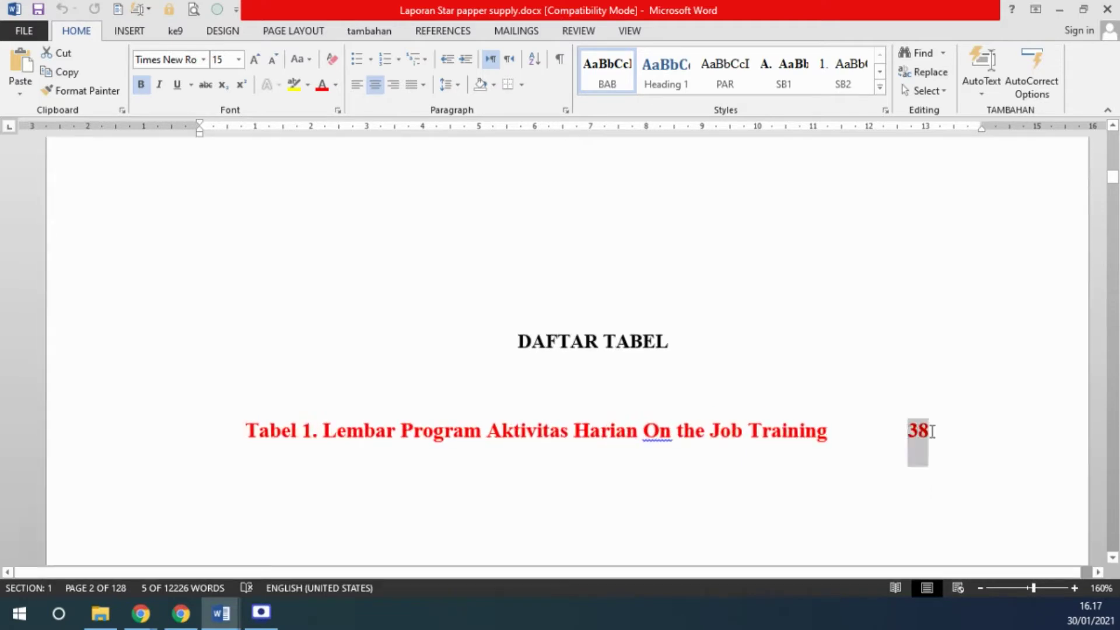
Step: Give the right tab stop of the Tabel 1 entry a dotted leader before its page number
left_click_drag(906, 430, 928, 432)
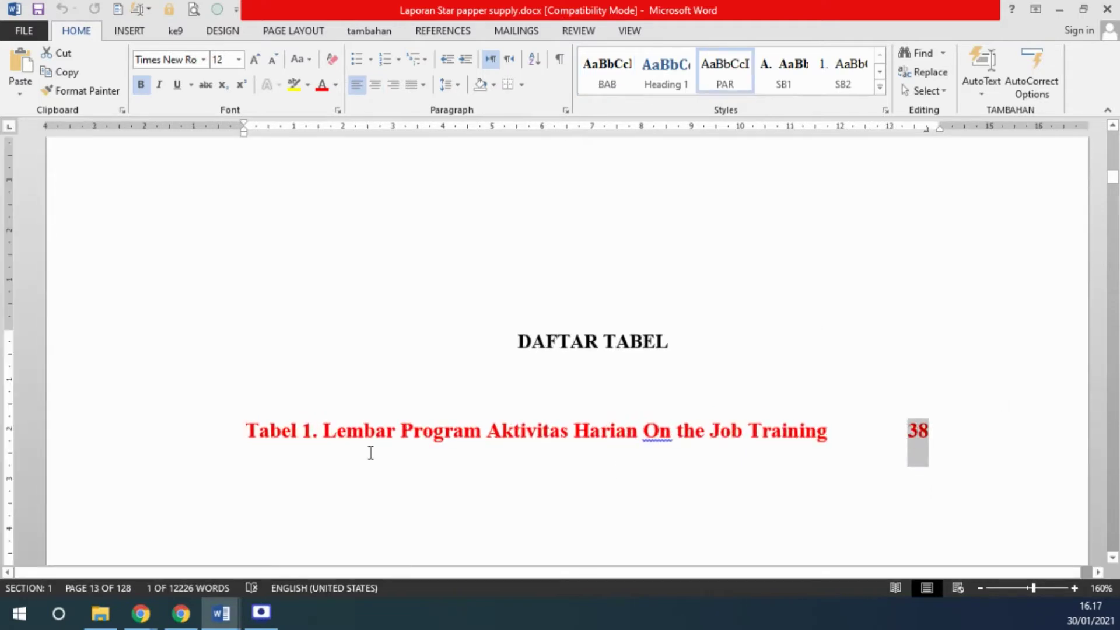
left_click_drag(244, 432, 821, 433)
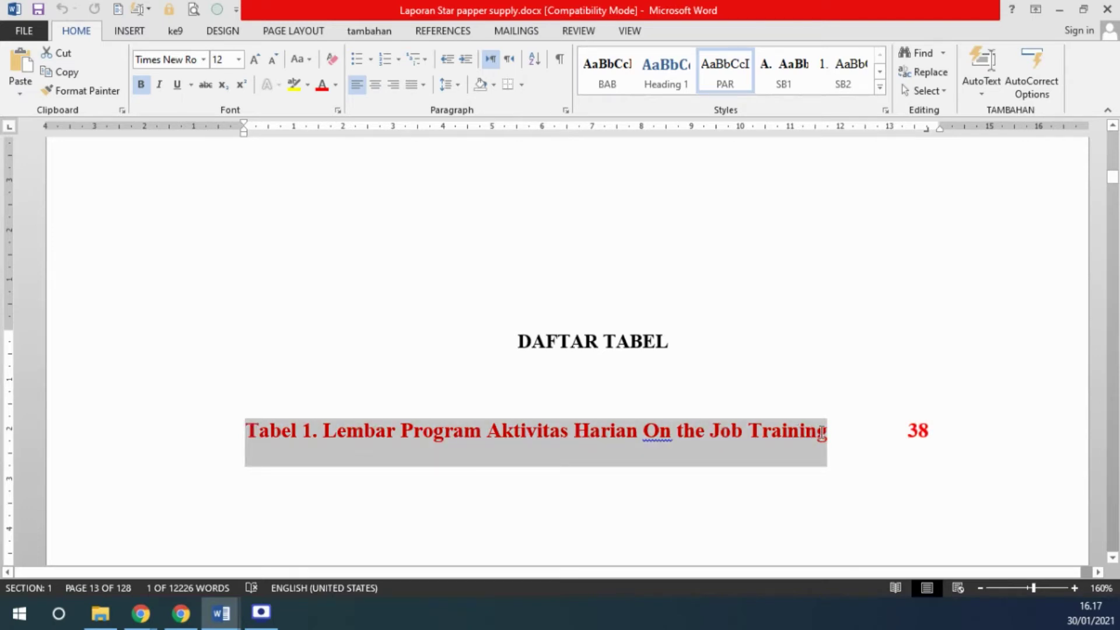
left_click(829, 431)
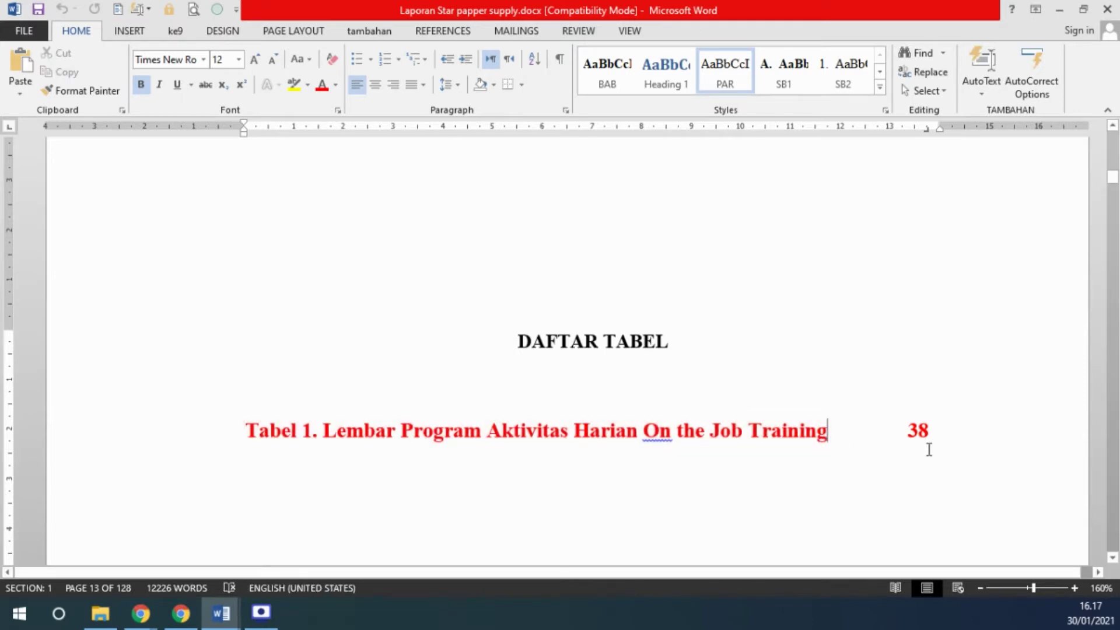
key("Return")
key("BackSpace")
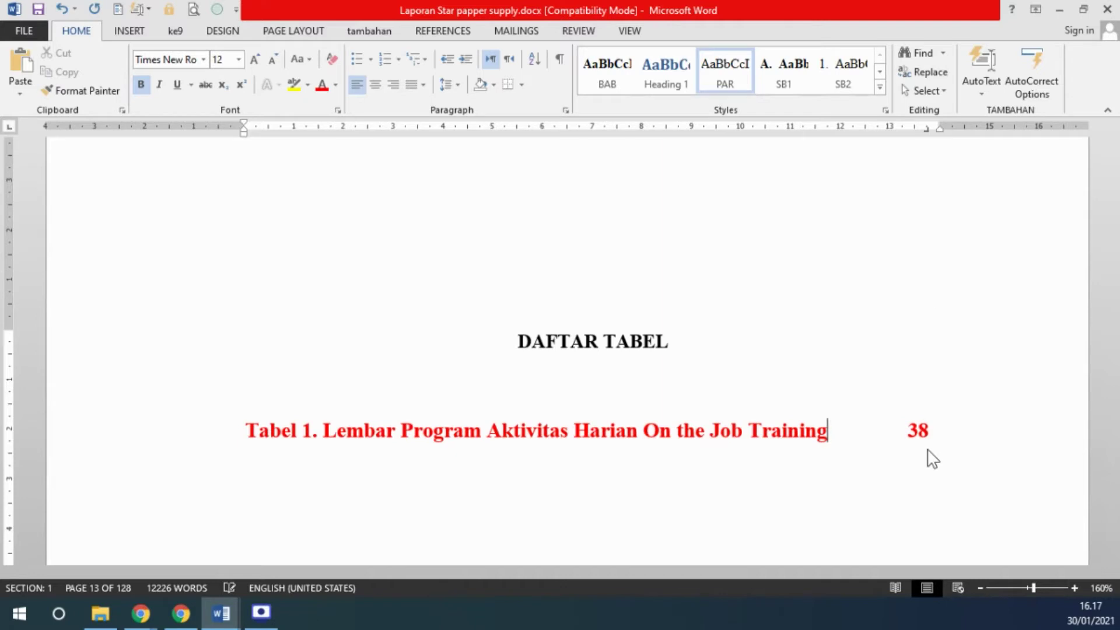
double_click(928, 128)
left_click(799, 482)
left_click(793, 519)
left_click(847, 547)
left_click(159, 446)
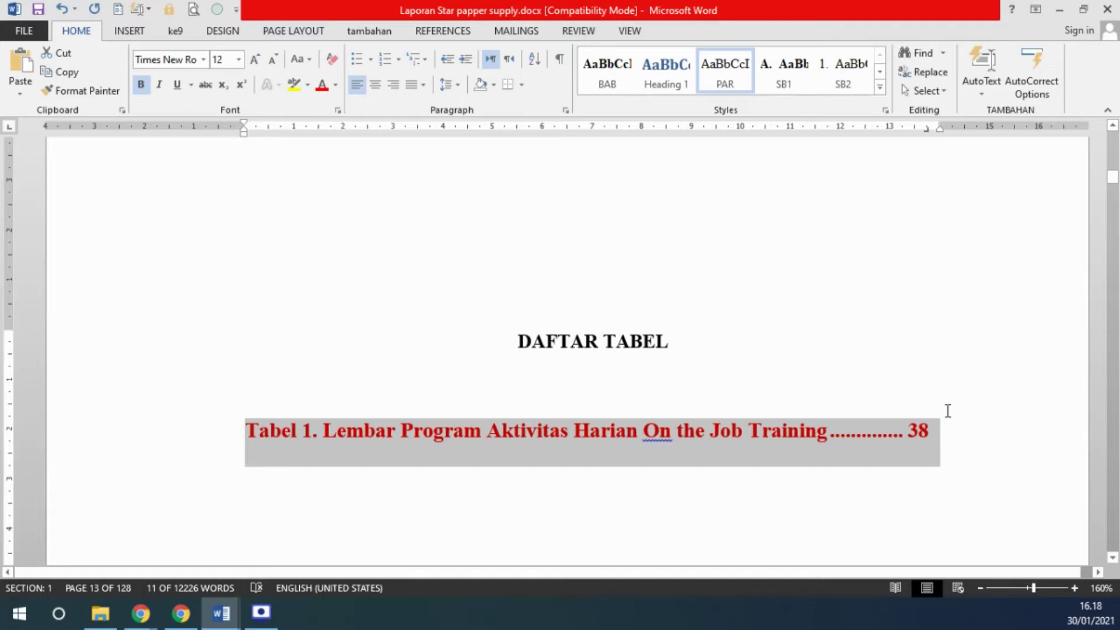
Step: Change the Tabel 1 entry's page number from 38 to 39
left_click(921, 431)
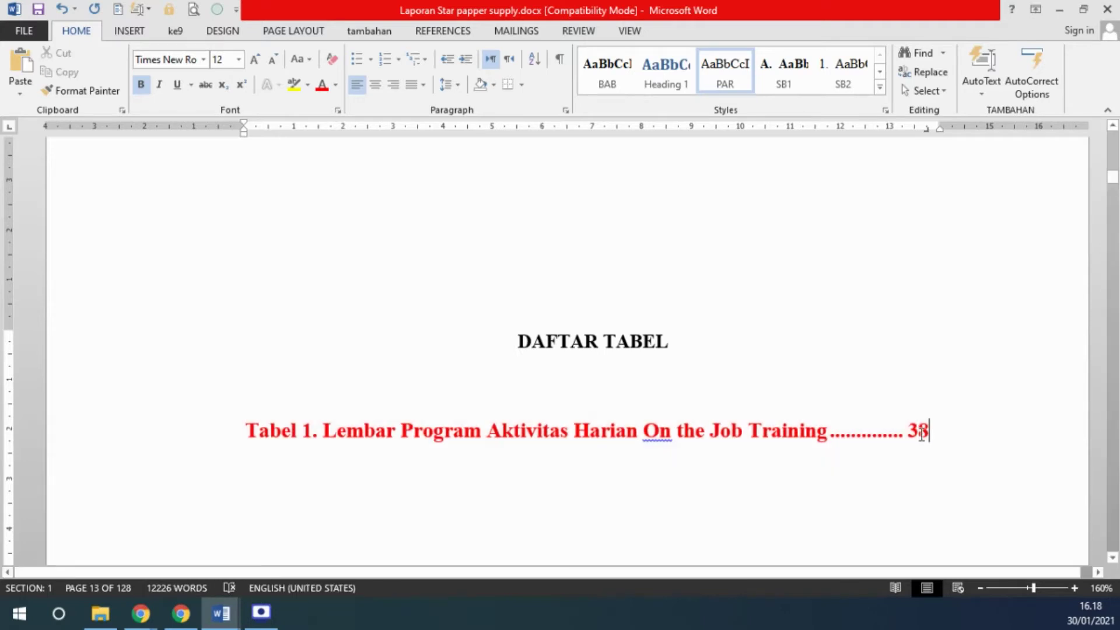
double_click(919, 432)
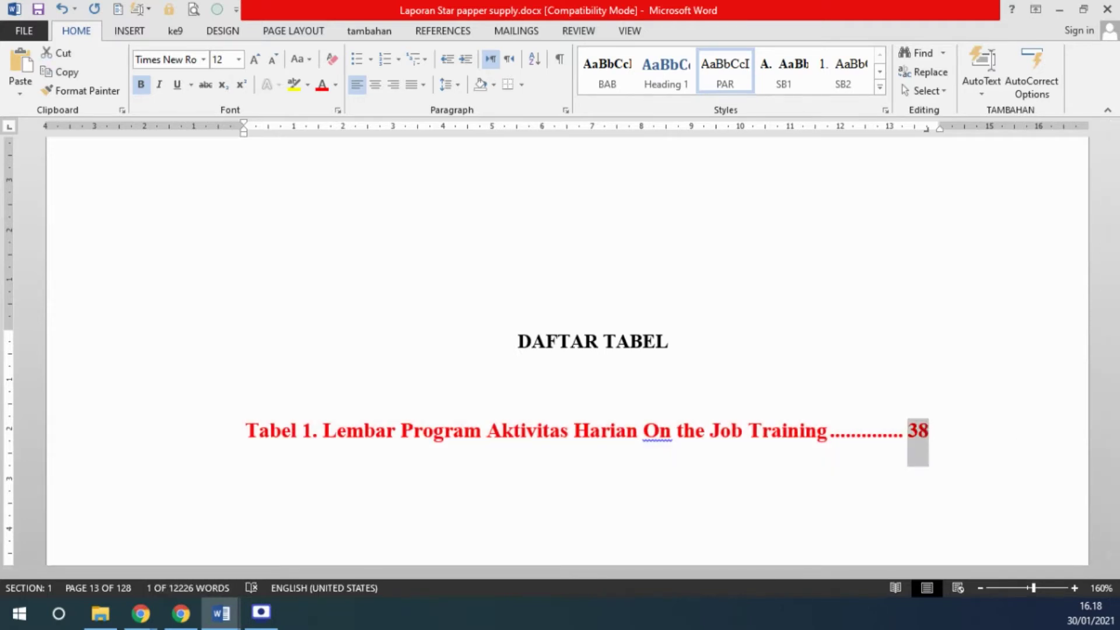
type("37")
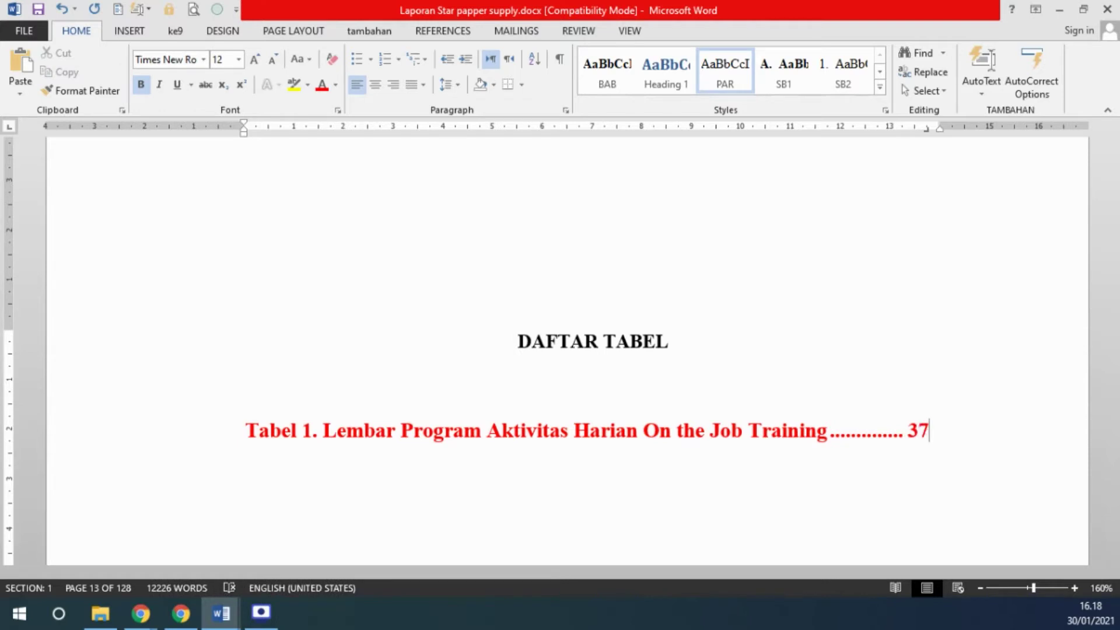
key("BackSpace")
type("9")
scroll(804, 327, "up", 3)
Step: Scroll down to section C, Jadwal Kegiatan, in the body of the report
scroll(804, 327, "up", 5)
scroll(752, 305, "up", 4)
scroll(604, 292, "down", 5)
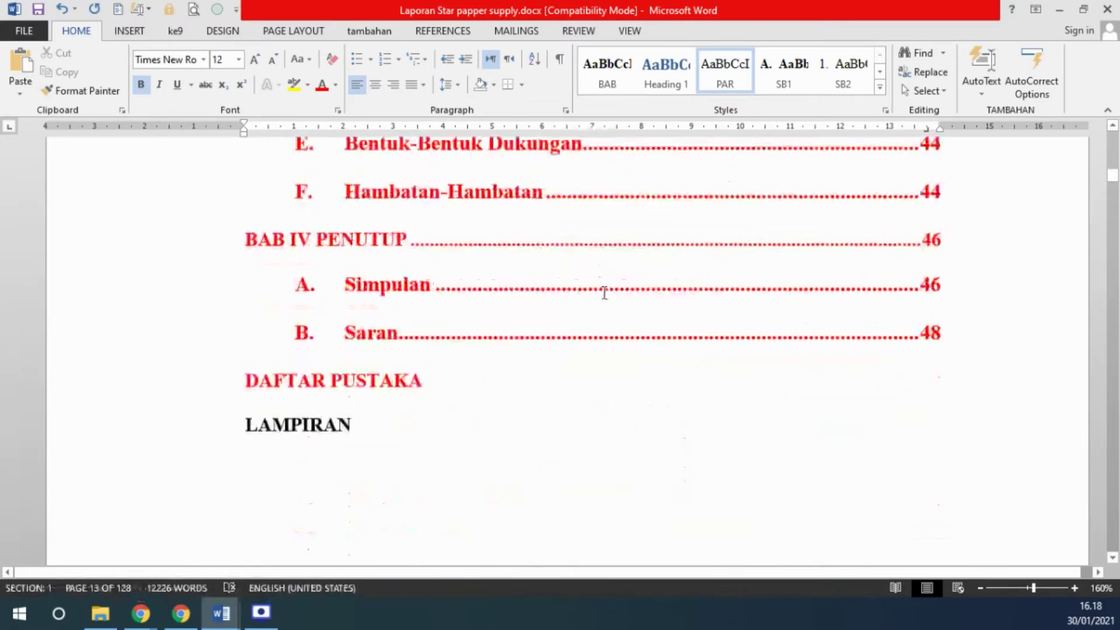
scroll(604, 293, "down", 5)
scroll(603, 290, "down", 3)
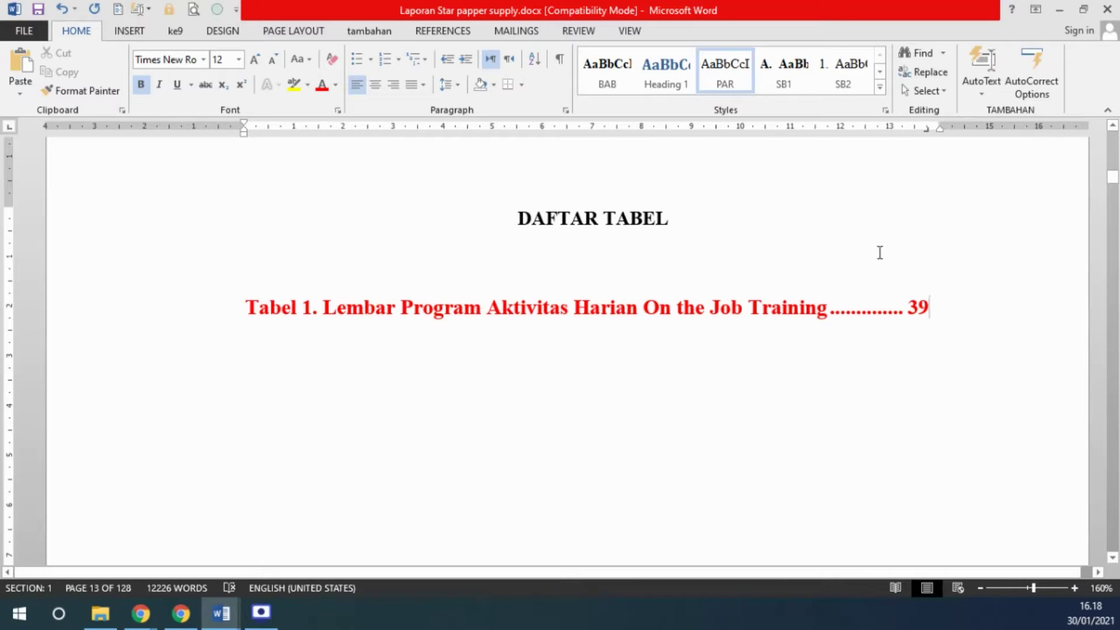
left_click_drag(1112, 186, 1108, 242)
scroll(855, 309, "up", 5)
scroll(855, 309, "up", 7)
scroll(533, 255, "down", 1)
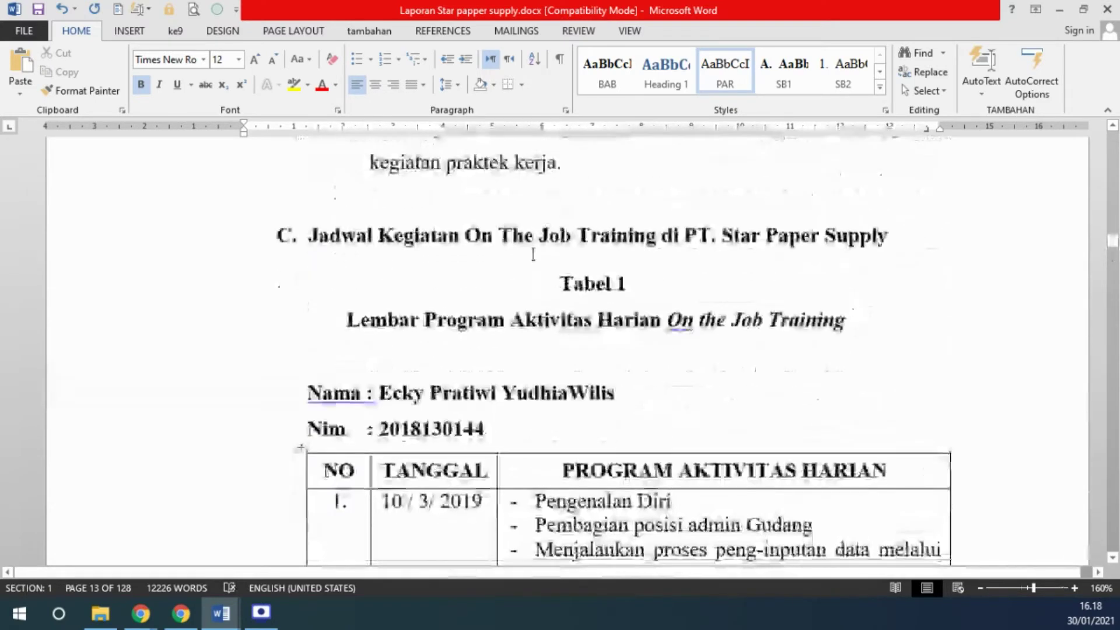
Step: Select the two-line Tabel 1 caption above the daily-activity table
left_click_drag(559, 284, 832, 323)
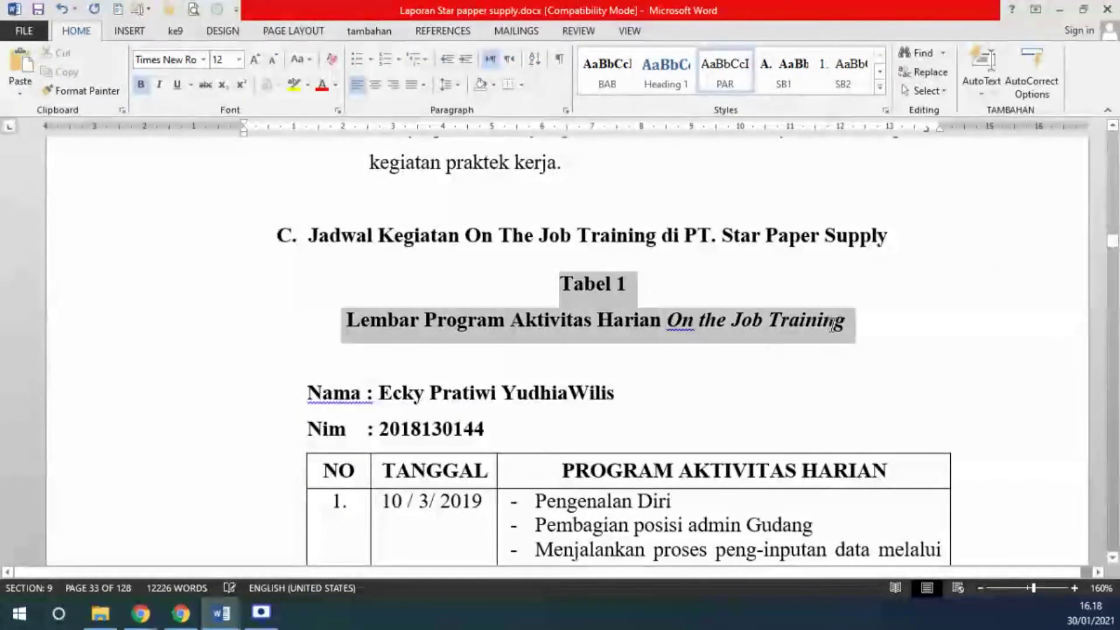
scroll(975, 380, "up", 5)
scroll(970, 380, "up", 3)
scroll(945, 265, "down", 3)
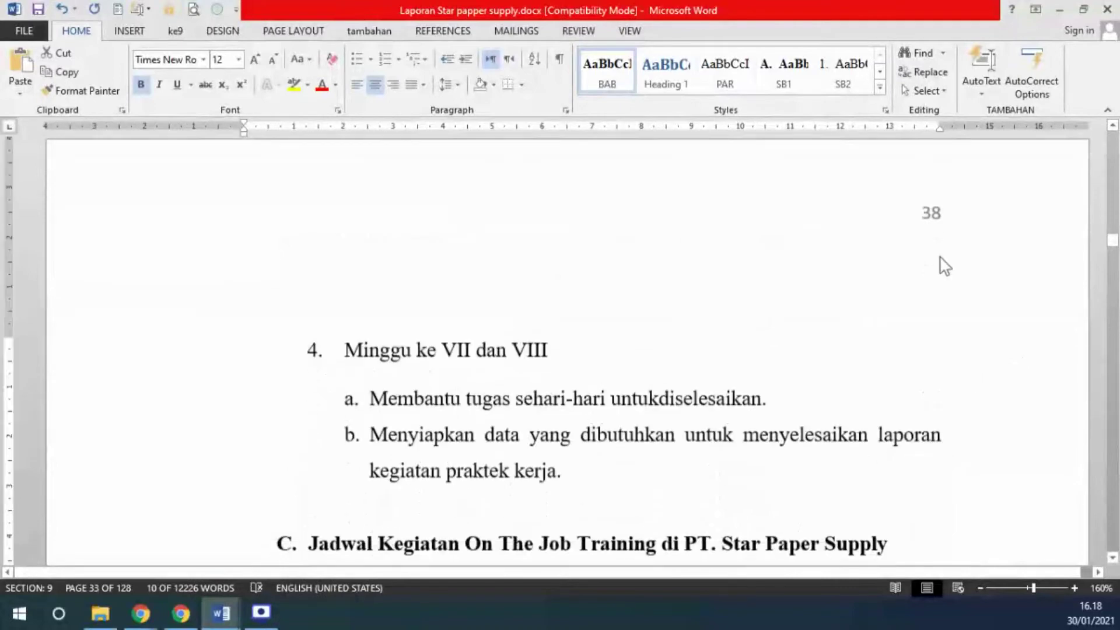
scroll(897, 307, "down", 2)
scroll(898, 306, "down", 6)
left_click(895, 300)
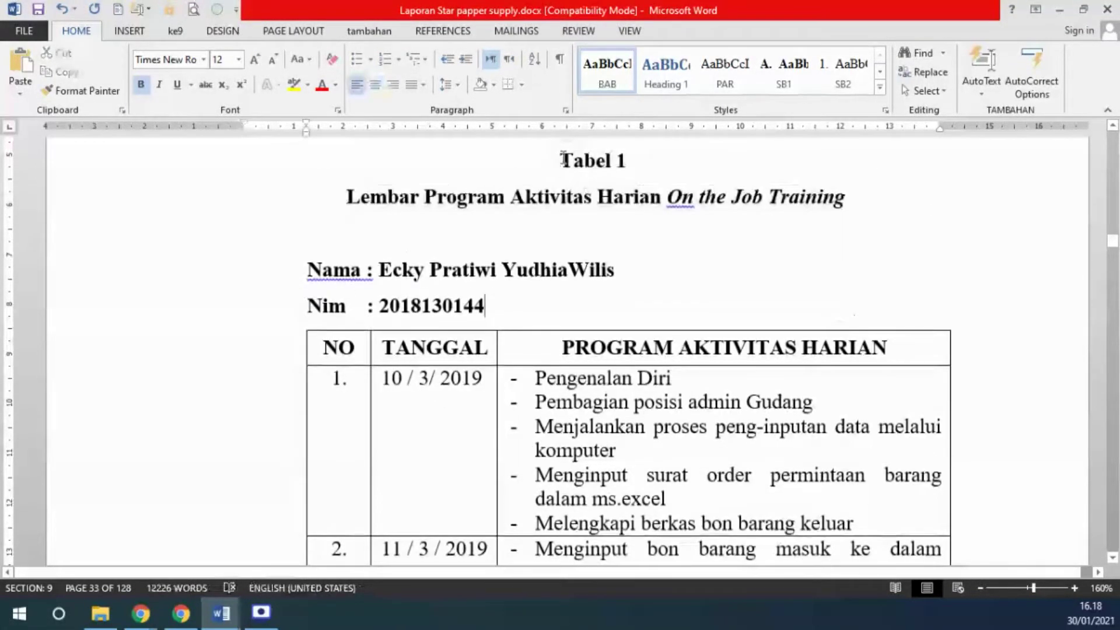
left_click_drag(563, 158, 849, 198)
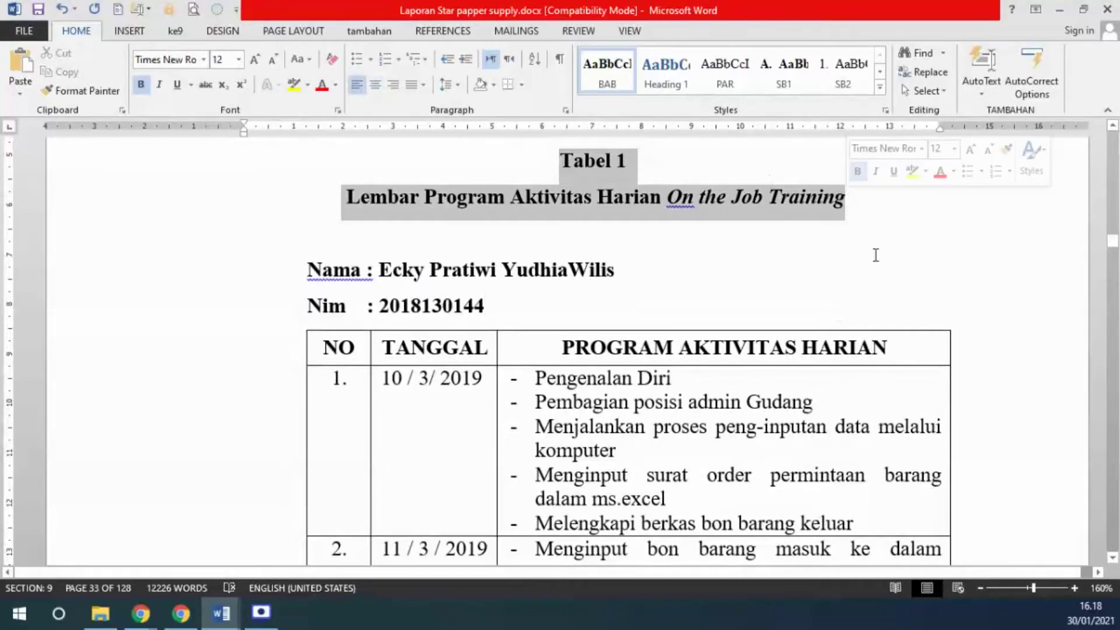
scroll(825, 315, "up", 2)
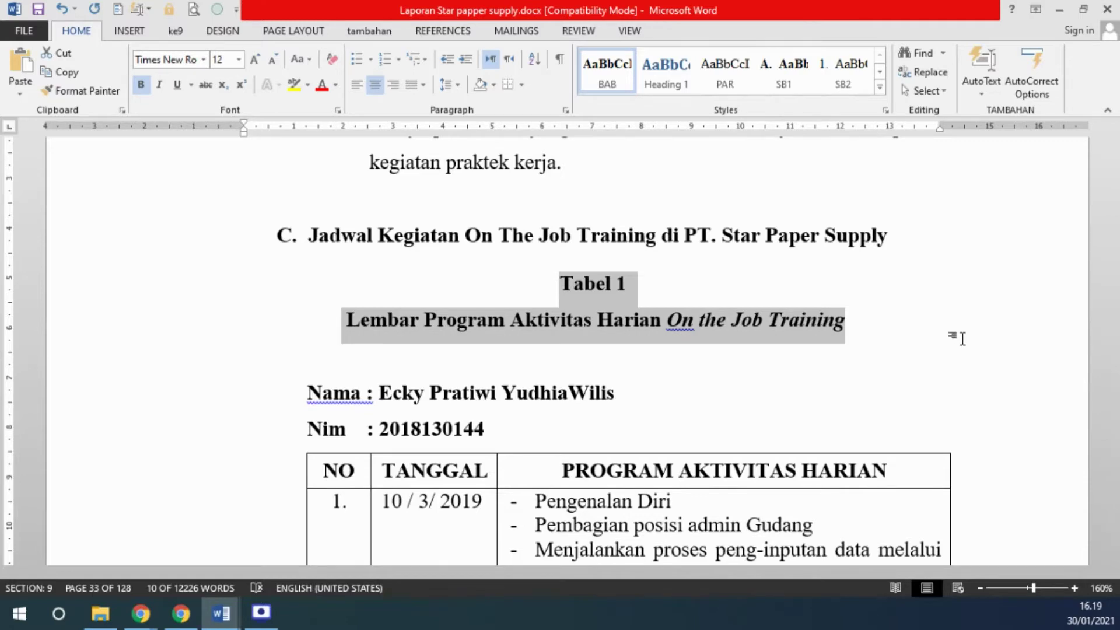
Step: Scroll up through the report to the Gambar 2 org chart on page 29
scroll(845, 332, "up", 3)
scroll(845, 332, "up", 5)
scroll(844, 332, "up", 5)
scroll(846, 335, "up", 5)
scroll(846, 335, "up", 5)
scroll(845, 329, "up", 5)
scroll(845, 330, "up", 5)
scroll(845, 327, "up", 5)
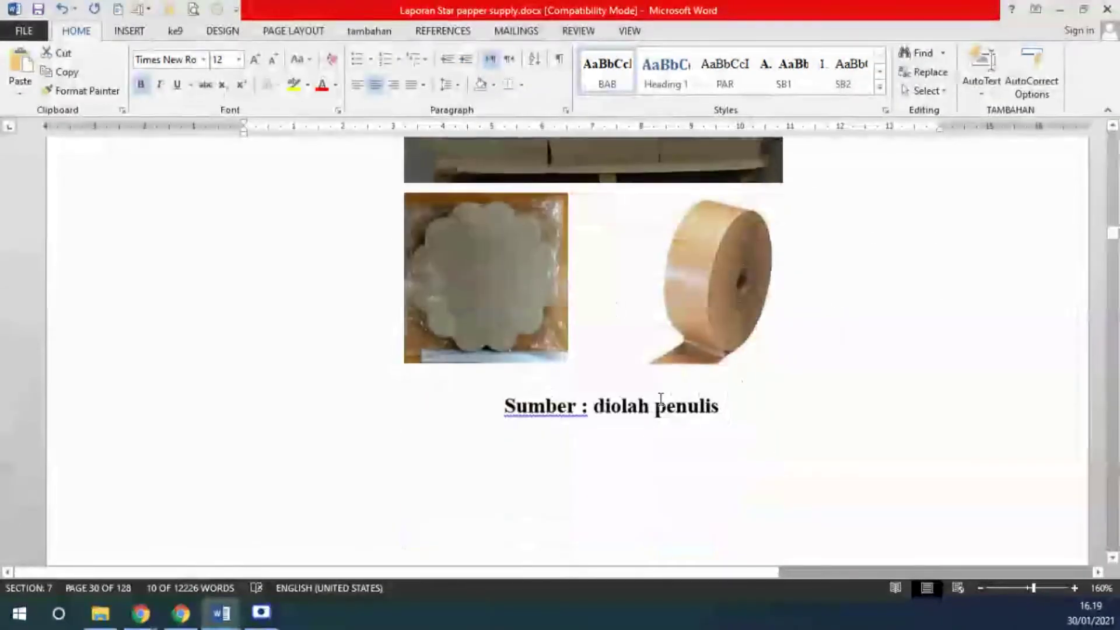
scroll(593, 366, "up", 2)
scroll(593, 366, "up", 3)
left_click_drag(547, 257, 738, 282)
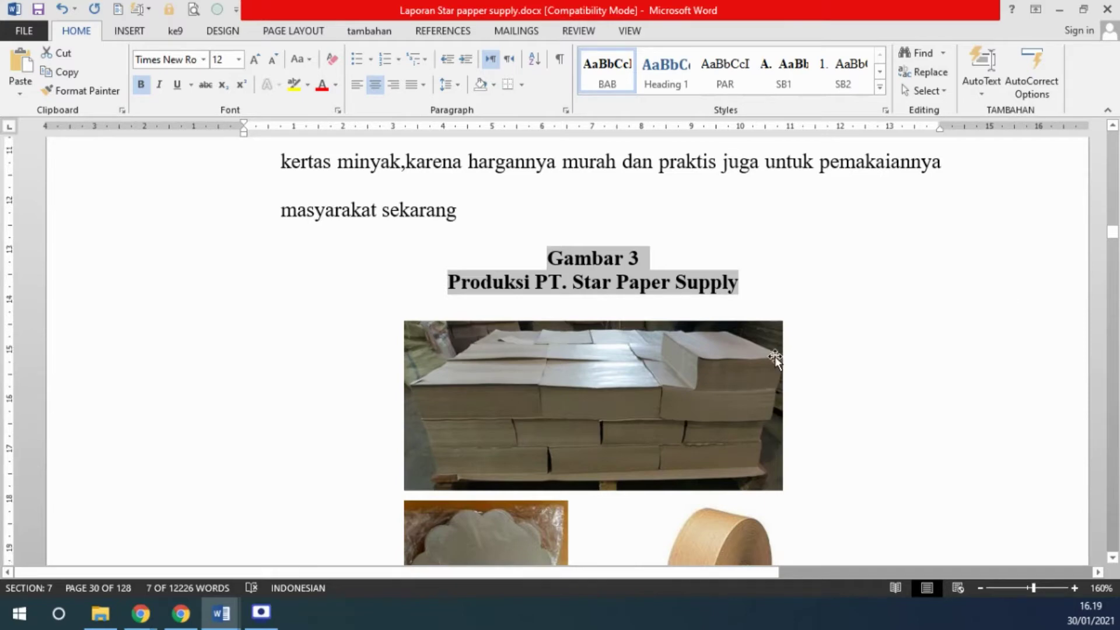
scroll(700, 280, "down", 3)
scroll(657, 233, "up", 1)
scroll(1031, 275, "up", 3)
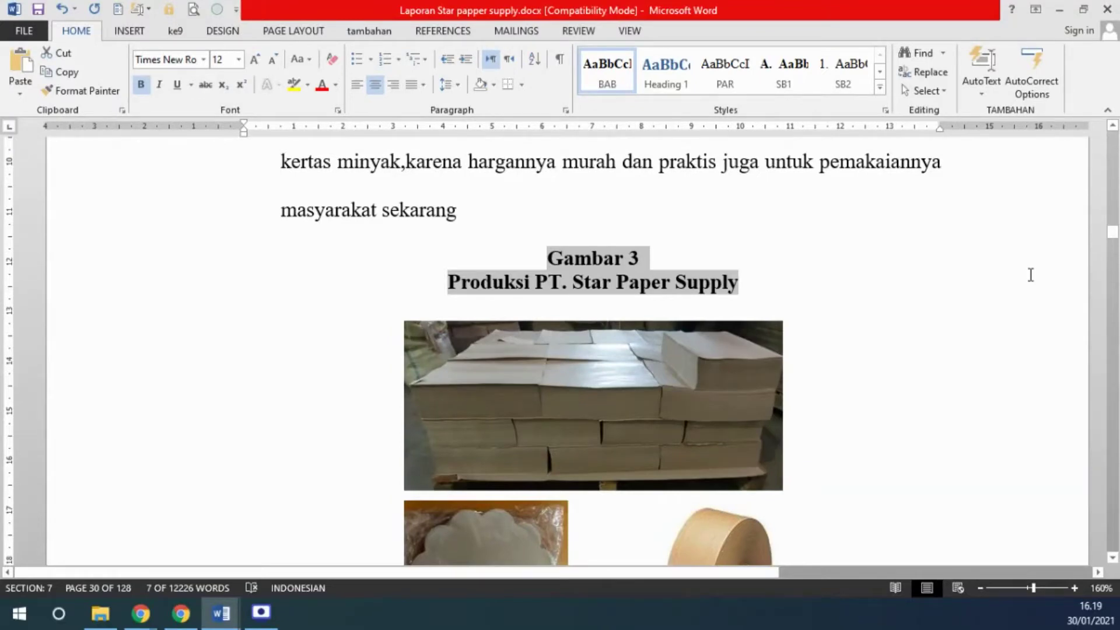
Step: Check the web browser, then scroll up to the Gambar 1 logo under section E
key("alt+Tab")
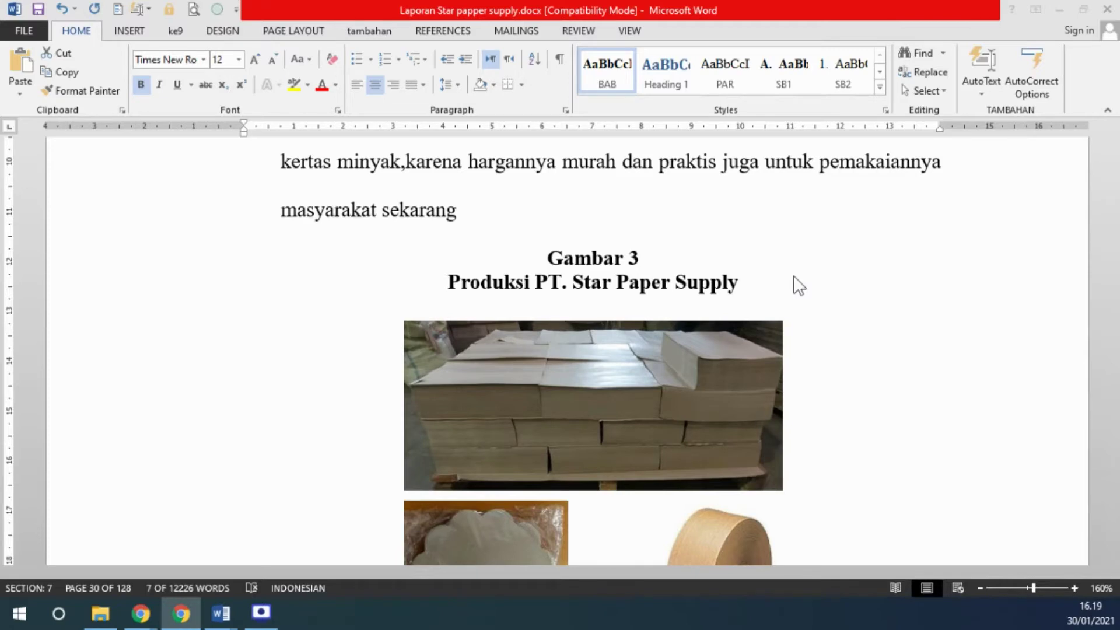
scroll(800, 283, "up", 3)
scroll(800, 282, "up", 3)
scroll(802, 282, "up", 3)
scroll(801, 281, "up", 3)
scroll(802, 283, "up", 3)
scroll(801, 283, "down", 1)
scroll(802, 282, "down", 2)
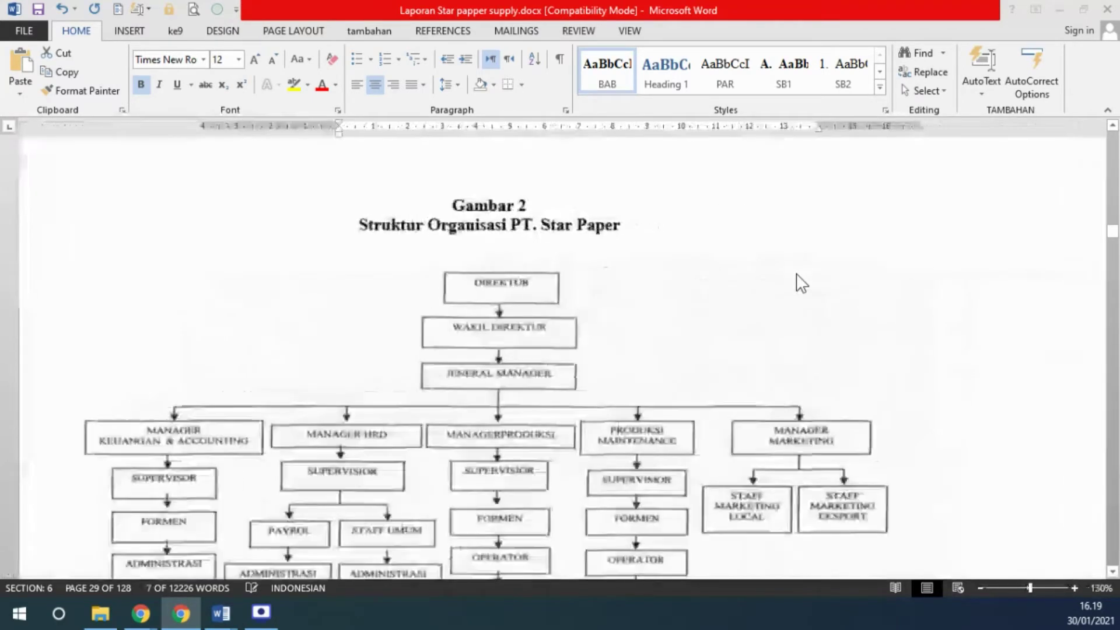
scroll(604, 271, "up", 3)
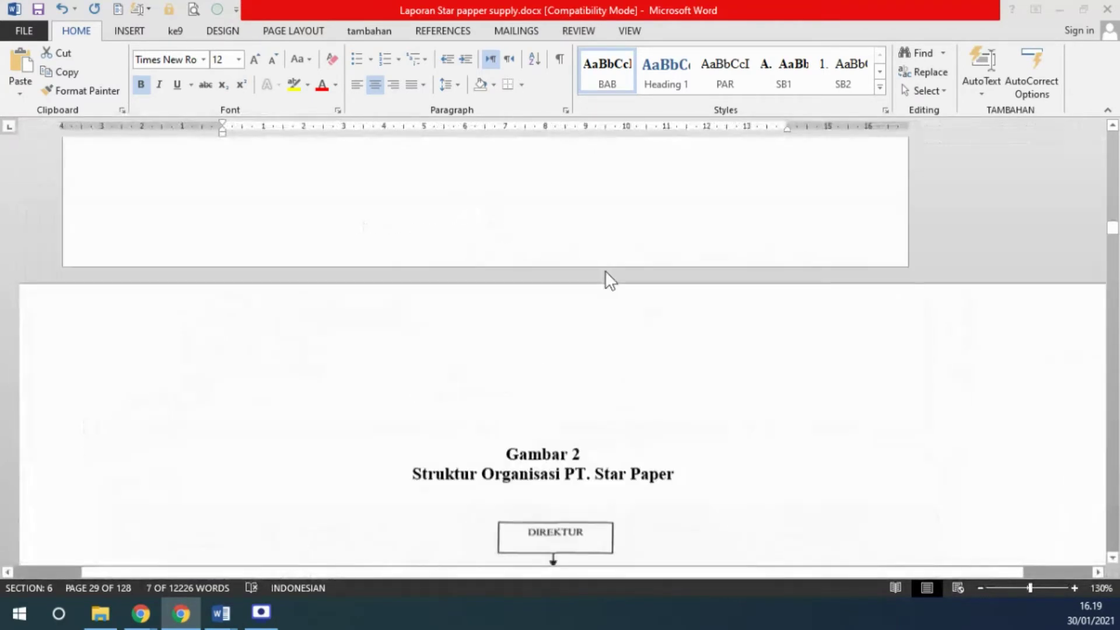
scroll(604, 271, "up", 5)
scroll(604, 271, "up", 5)
scroll(606, 272, "up", 3)
scroll(606, 273, "up", 3)
scroll(607, 273, "up", 3)
scroll(606, 273, "up", 3)
scroll(606, 273, "up", 3)
scroll(605, 273, "up", 4)
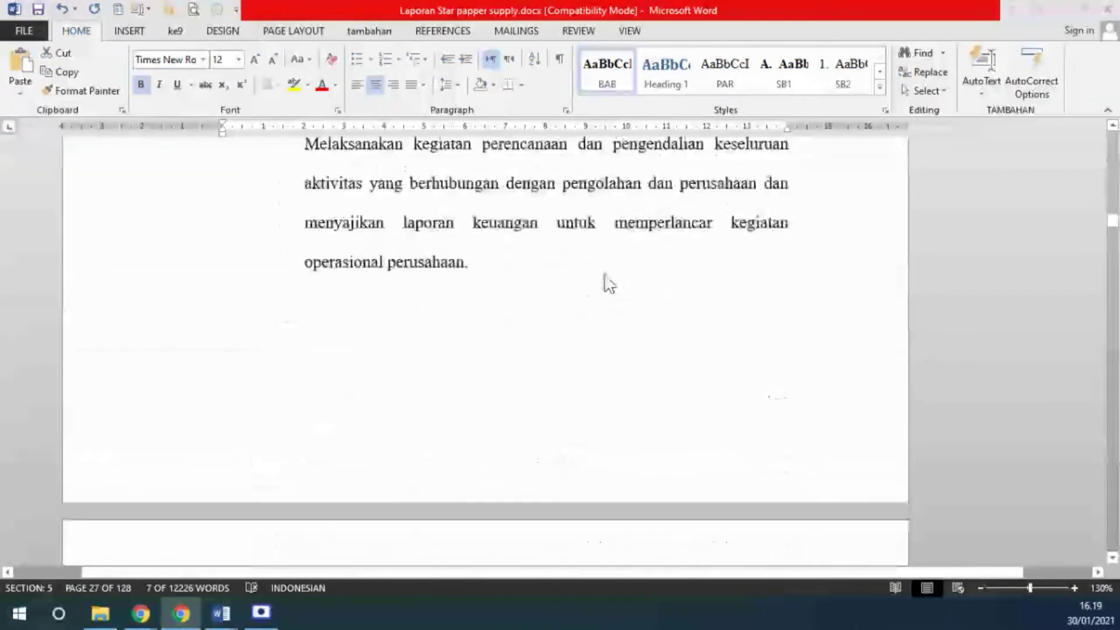
scroll(609, 284, "up", 3)
scroll(609, 284, "up", 2)
scroll(609, 285, "up", 4)
scroll(609, 286, "up", 3)
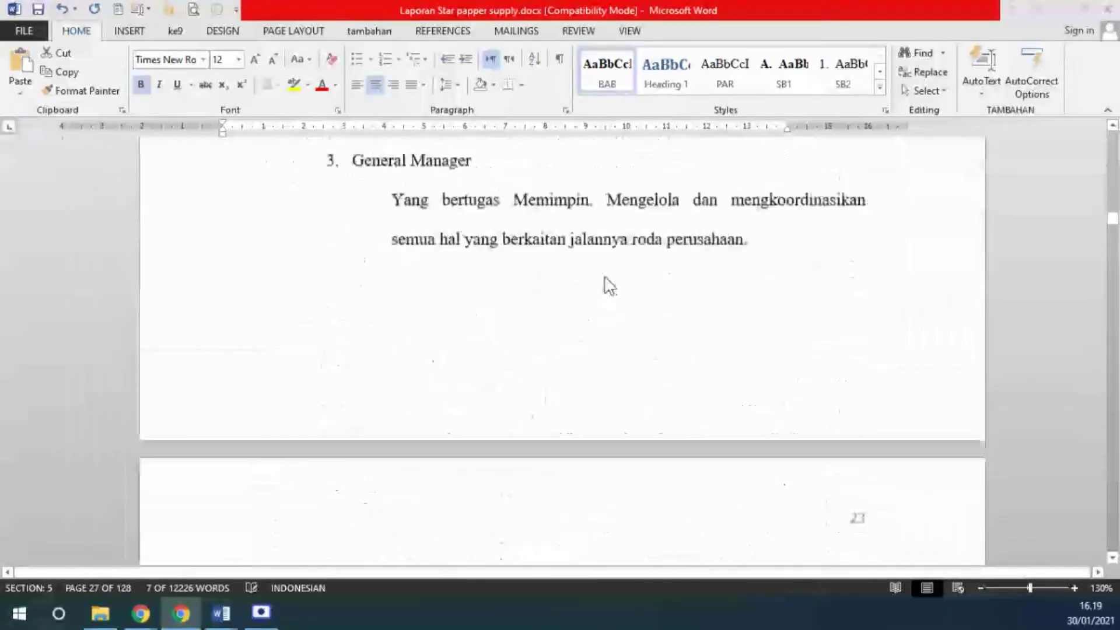
scroll(609, 285, "up", 1)
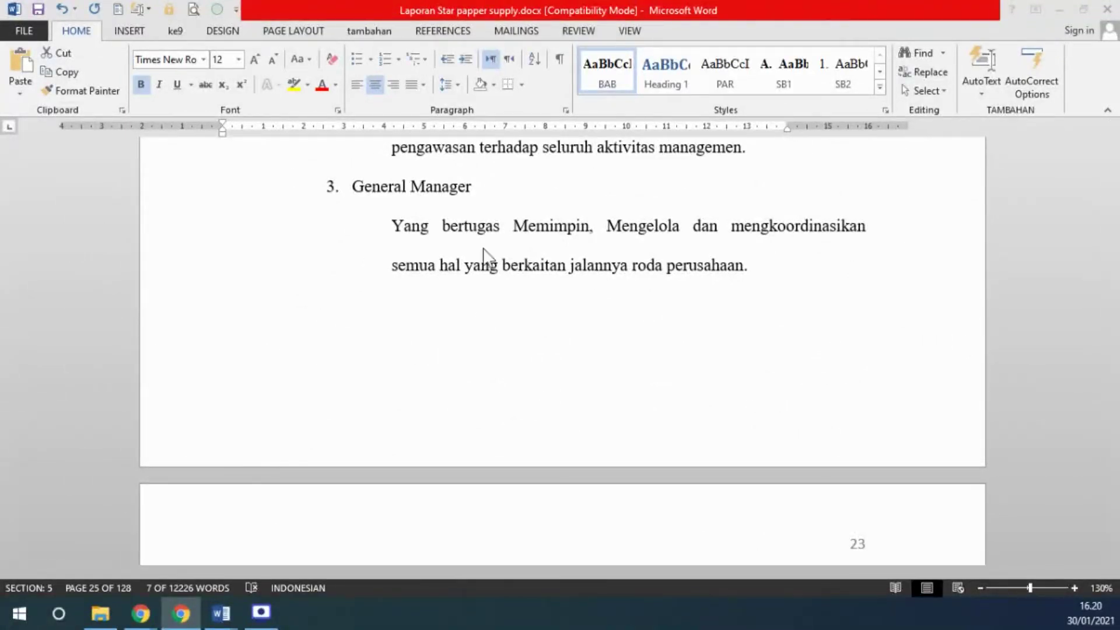
scroll(585, 256, "up", 5)
scroll(585, 257, "up", 5)
scroll(584, 257, "up", 5)
scroll(585, 256, "up", 5)
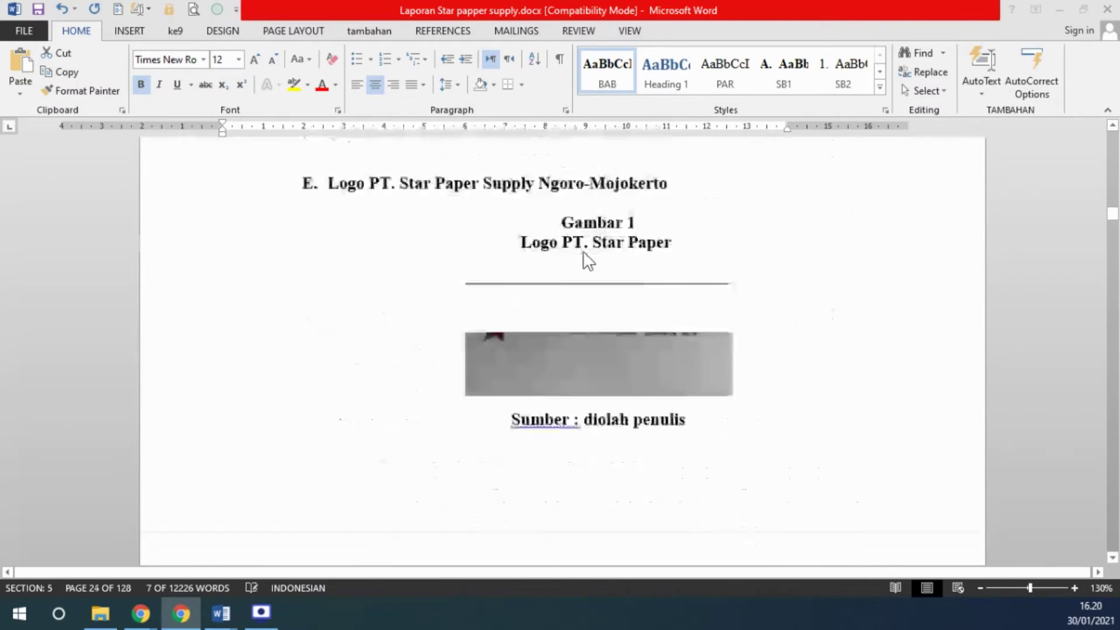
scroll(585, 256, "up", 2)
scroll(606, 255, "down", 2)
scroll(700, 248, "up", 1)
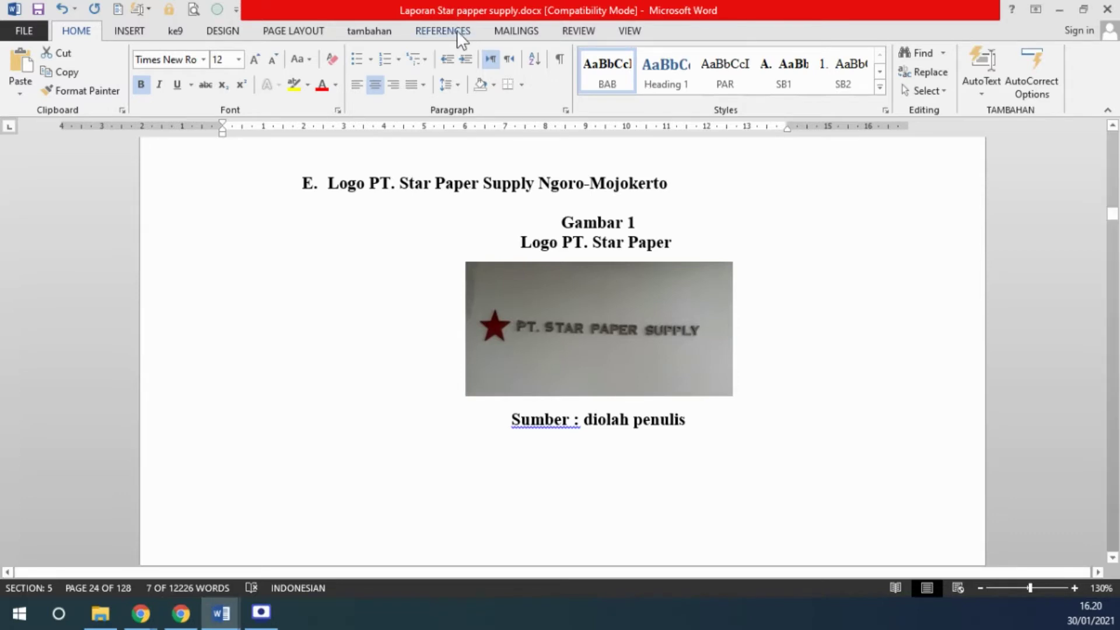
left_click(450, 31)
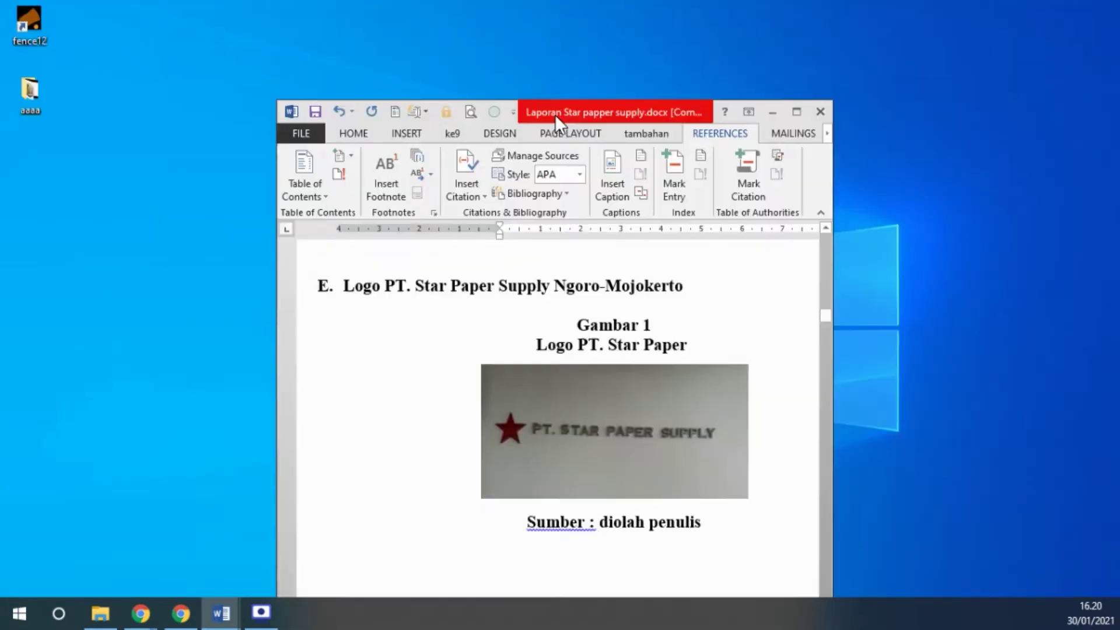
Step: Resize the Word window and delete the typed 'Gambar 1 / Logo PT. Star Paper' caption above the logo
left_click_drag(279, 9, 597, 102)
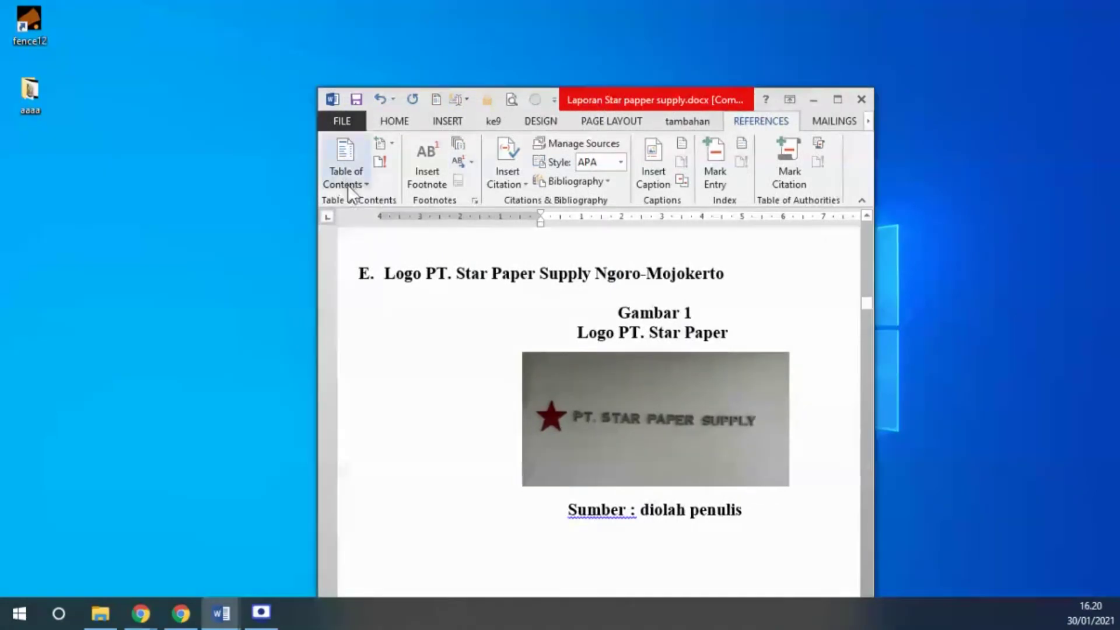
left_click_drag(874, 275, 1047, 274)
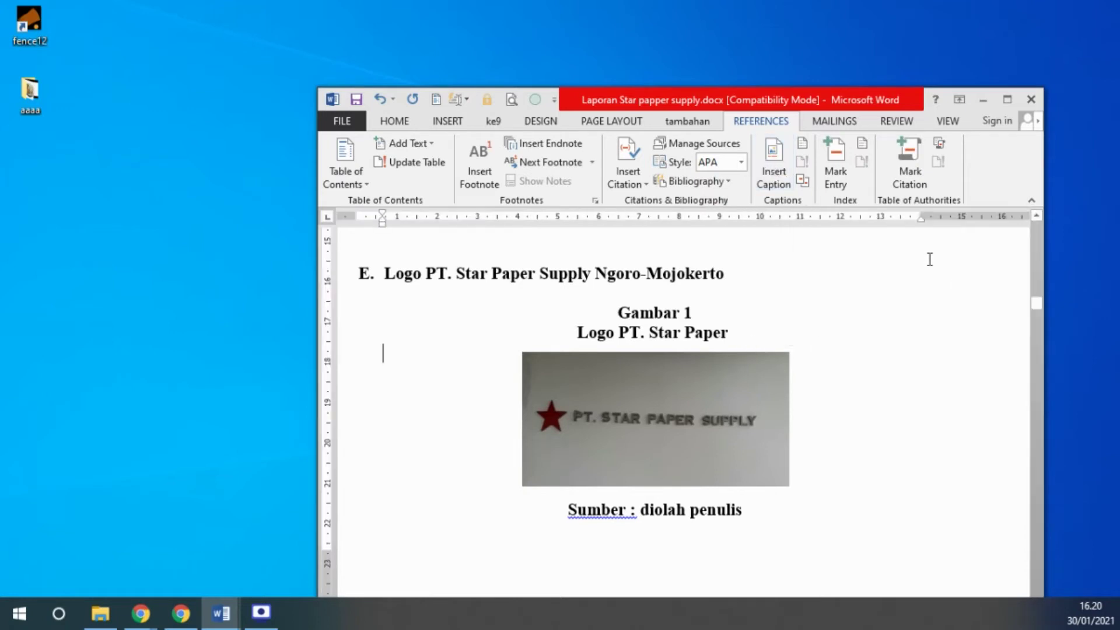
scroll(927, 263, "down", 1)
scroll(850, 377, "up", 2)
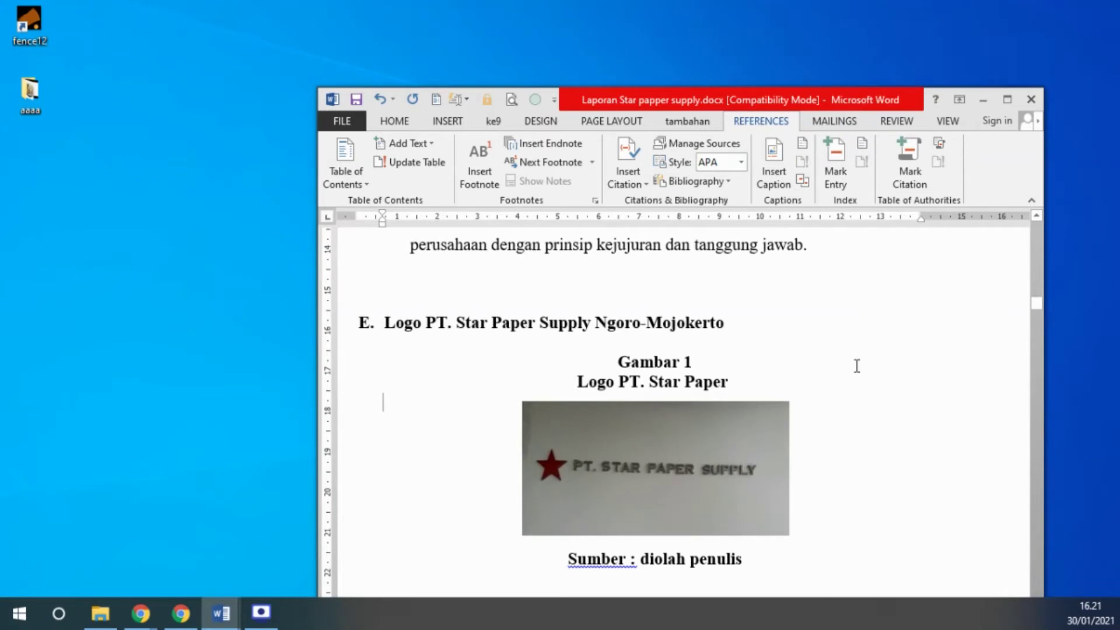
scroll(805, 391, "down", 1)
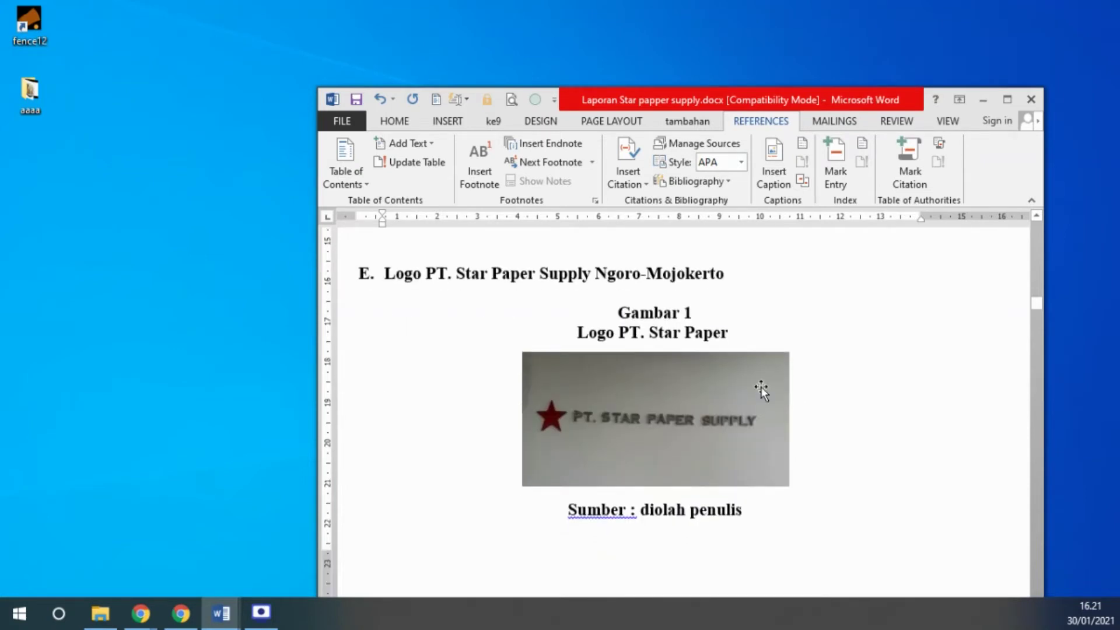
left_click(738, 408)
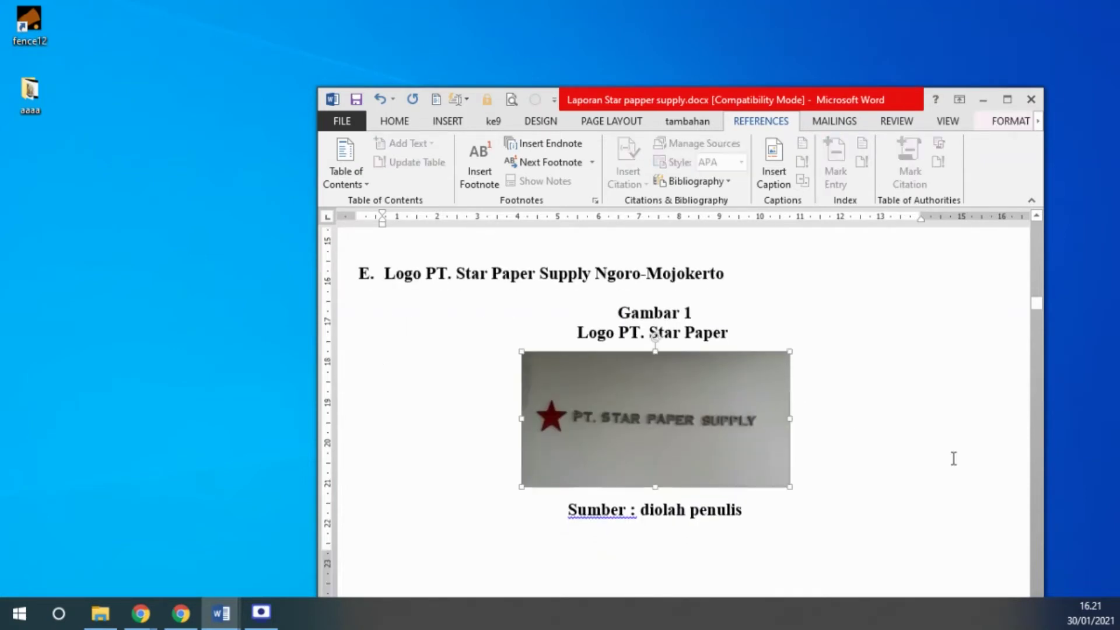
left_click_drag(619, 309, 734, 334)
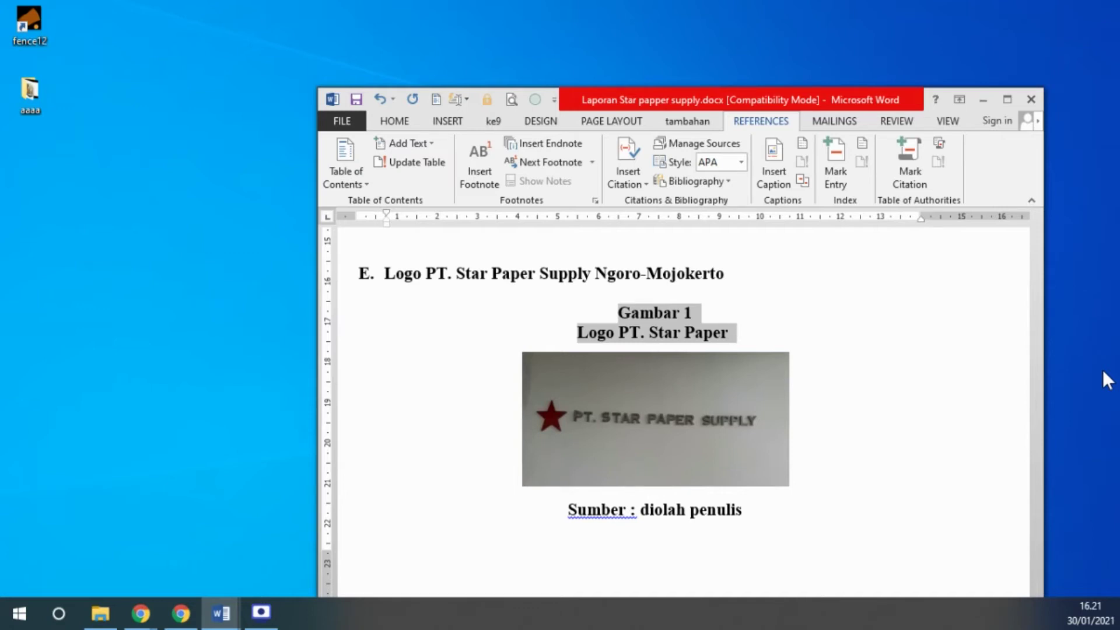
key("Delete")
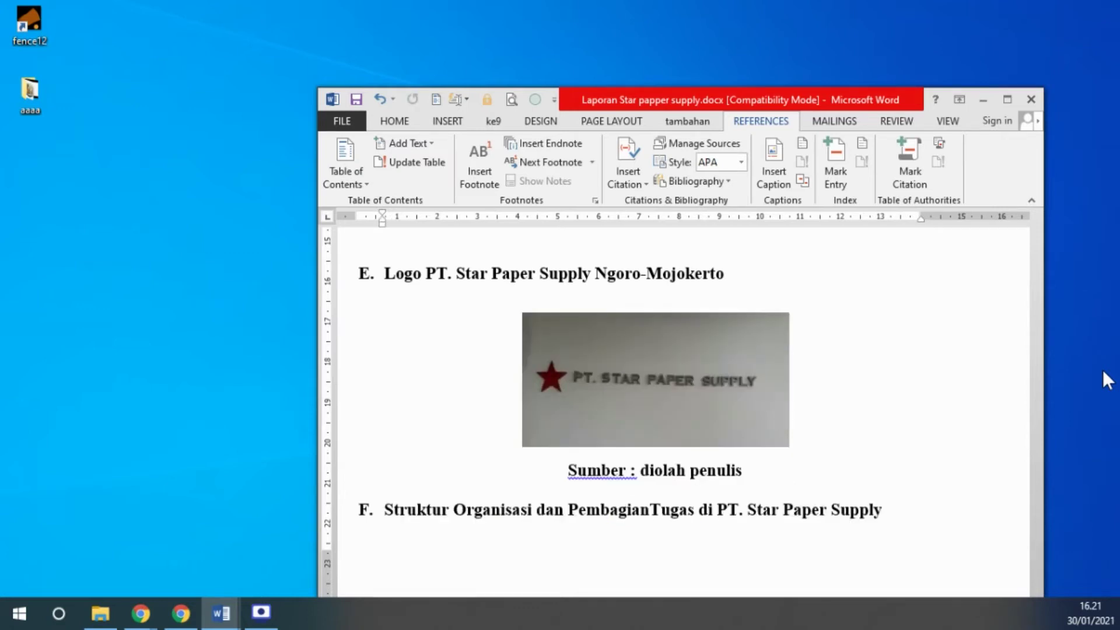
left_click(651, 346)
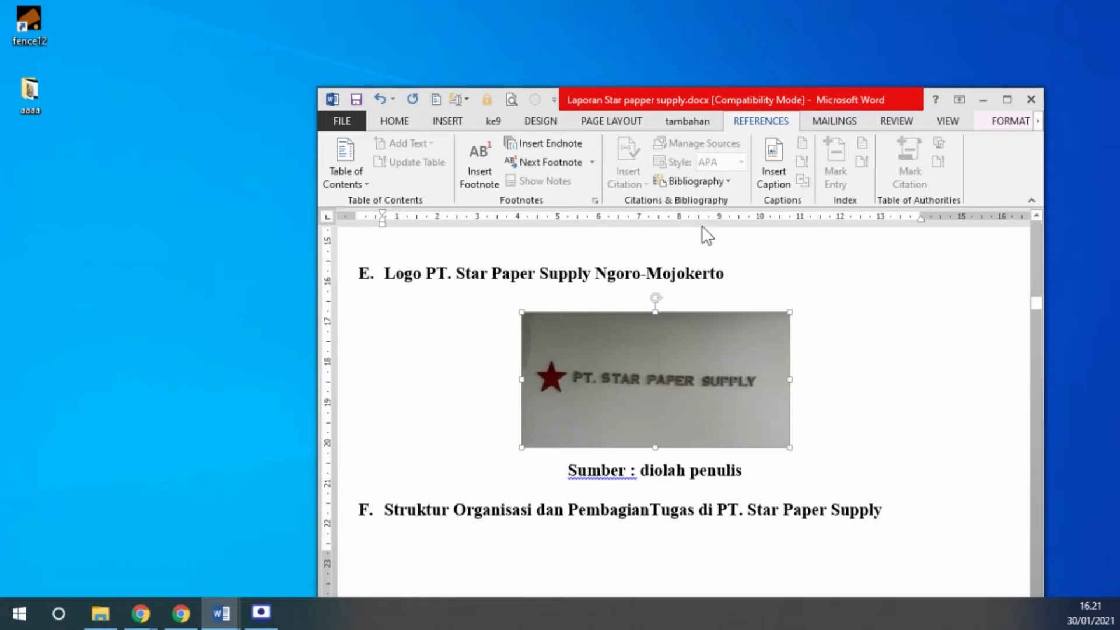
Step: Open Insert Caption for the selected logo image and drag the Caption dialog clear of it
left_click(775, 166)
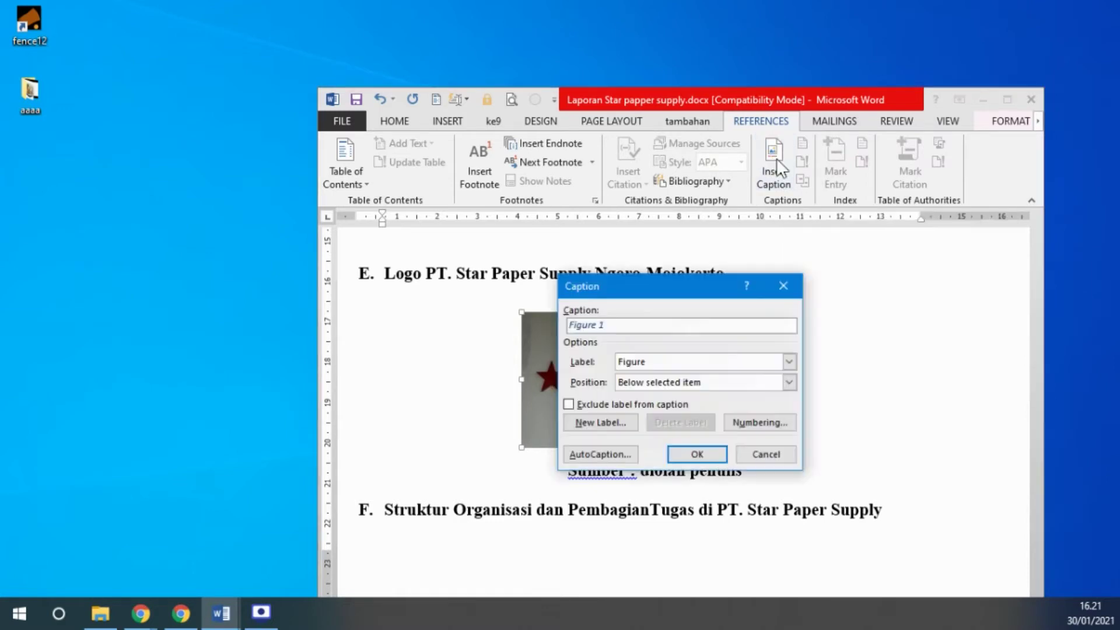
mouse_move(709, 295)
left_mouse_down()
mouse_move(740, 168)
mouse_move(712, 278)
left_mouse_up()
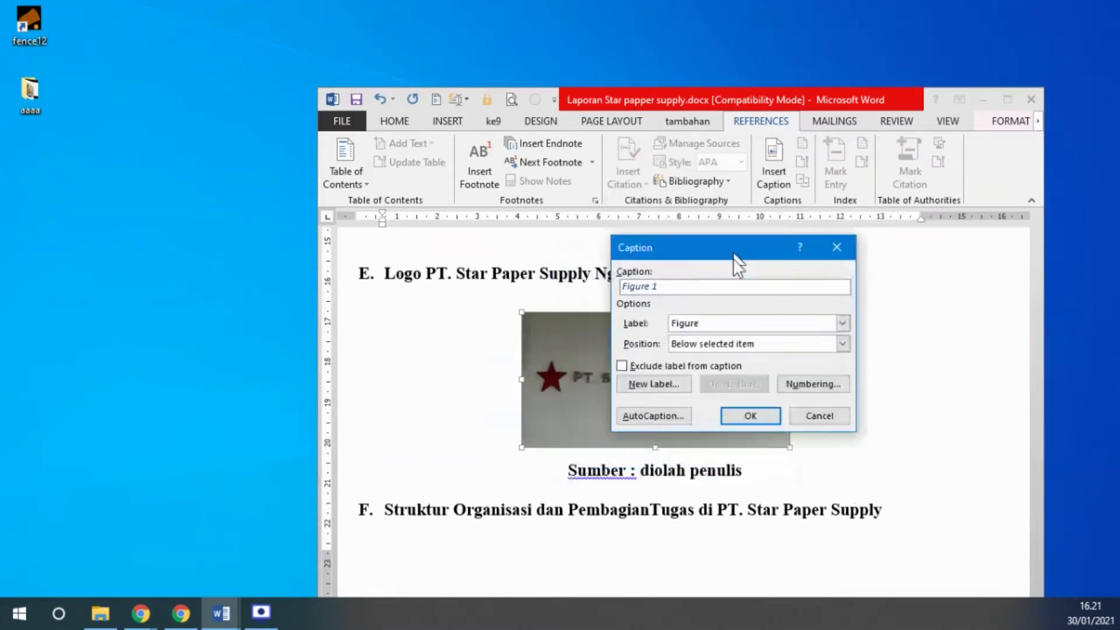
left_click_drag(710, 269, 713, 239)
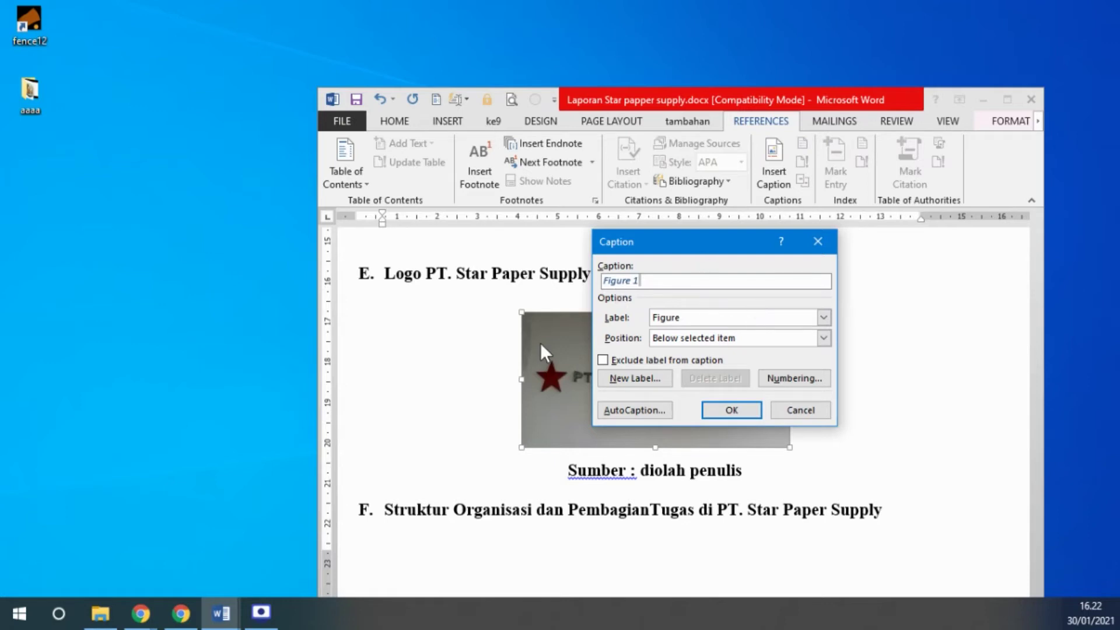
mouse_move(722, 237)
left_mouse_down()
mouse_move(912, 222)
mouse_move(800, 213)
left_mouse_up()
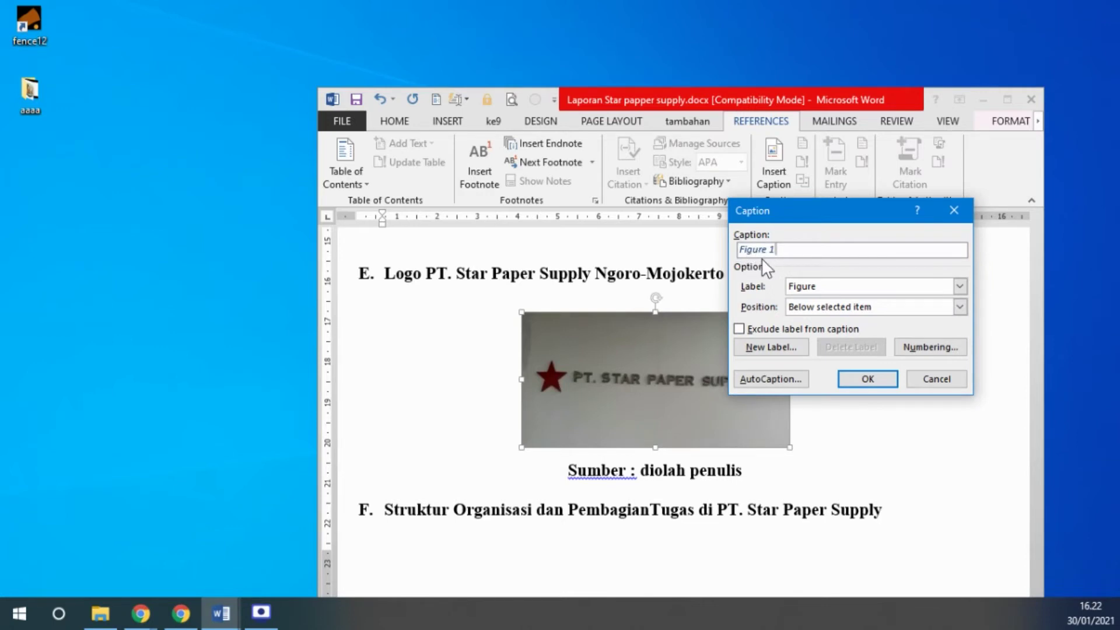
Step: Create a new caption label 'Gambar' and set the position to Above selected item
left_click(785, 348)
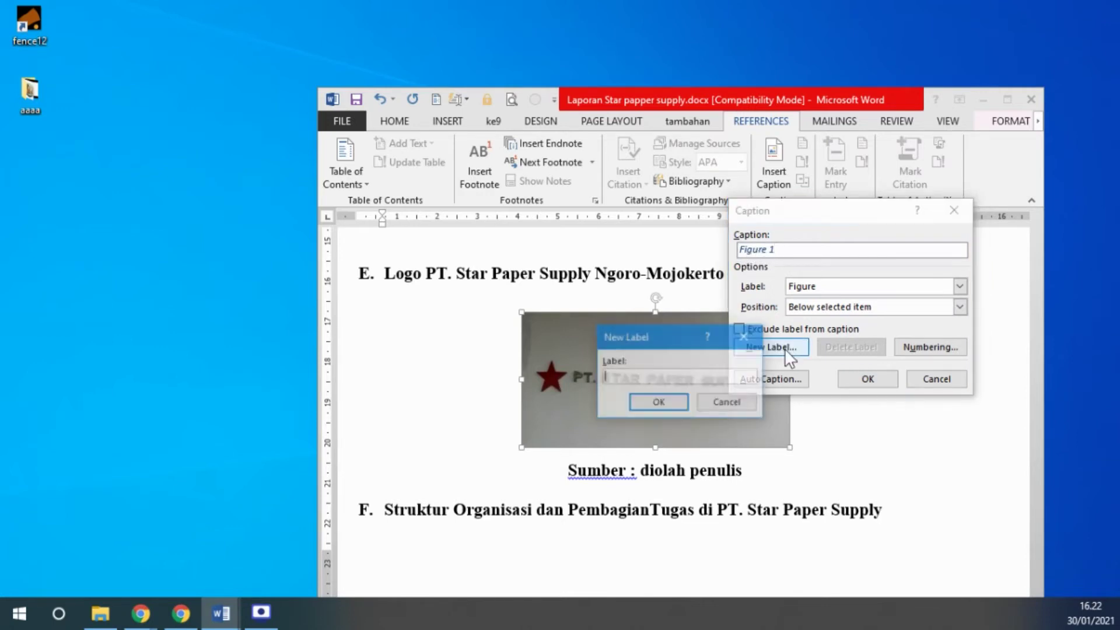
type("Gambar")
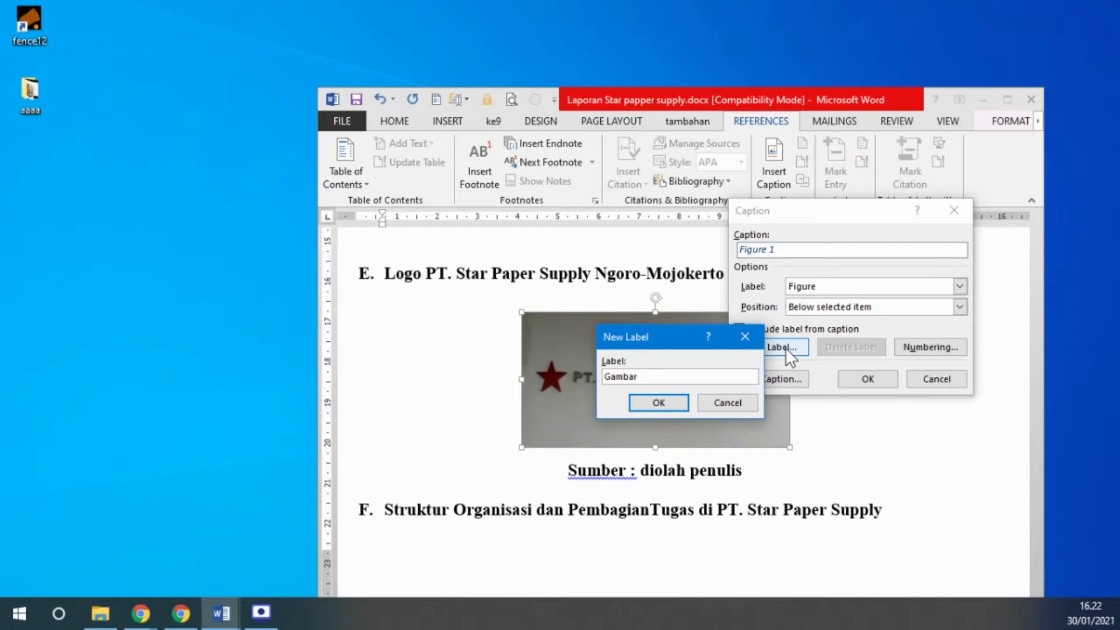
left_click(670, 404)
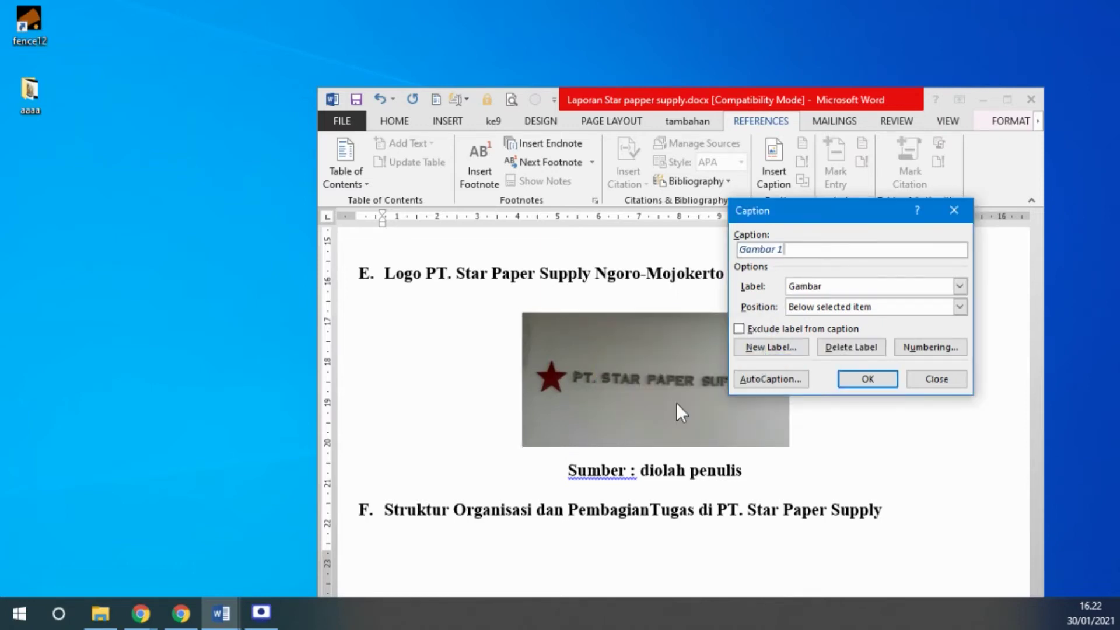
left_click(959, 285)
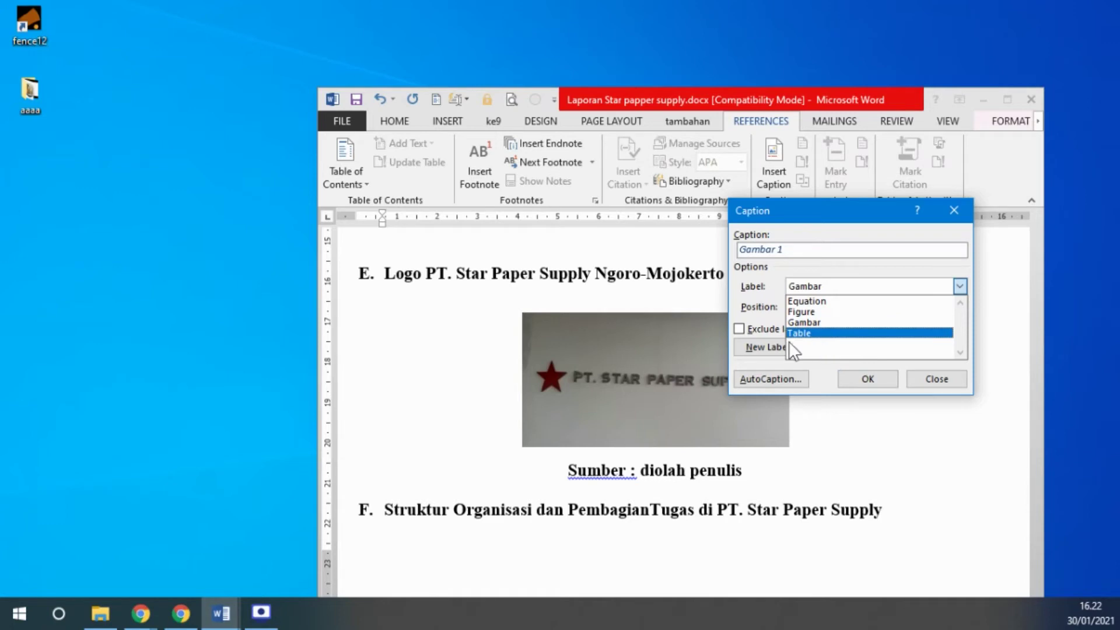
left_click(811, 263)
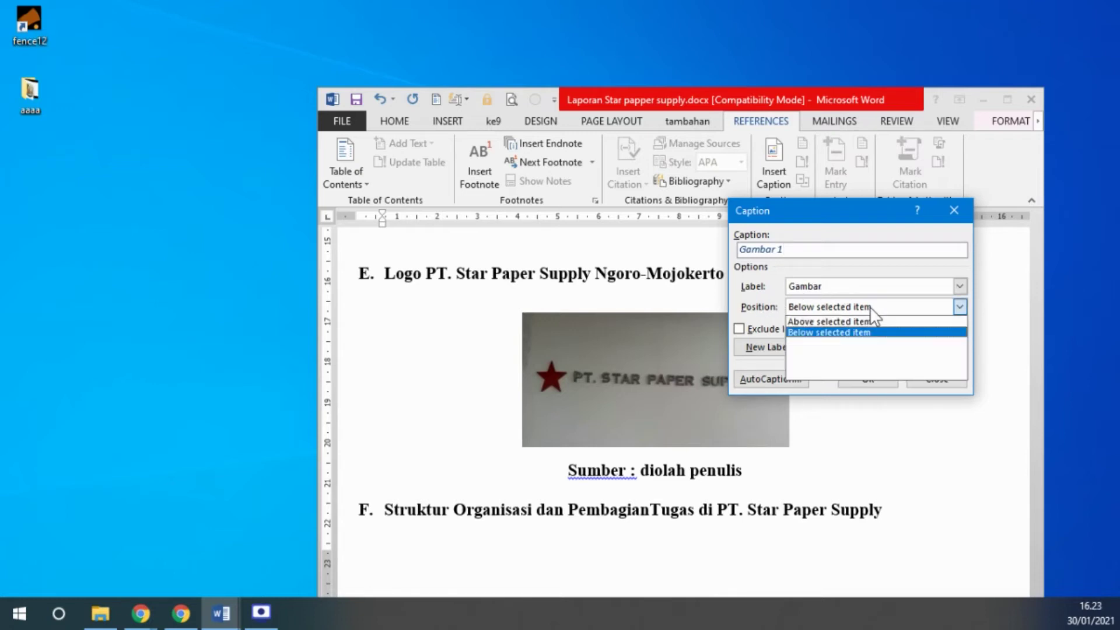
left_click(821, 322)
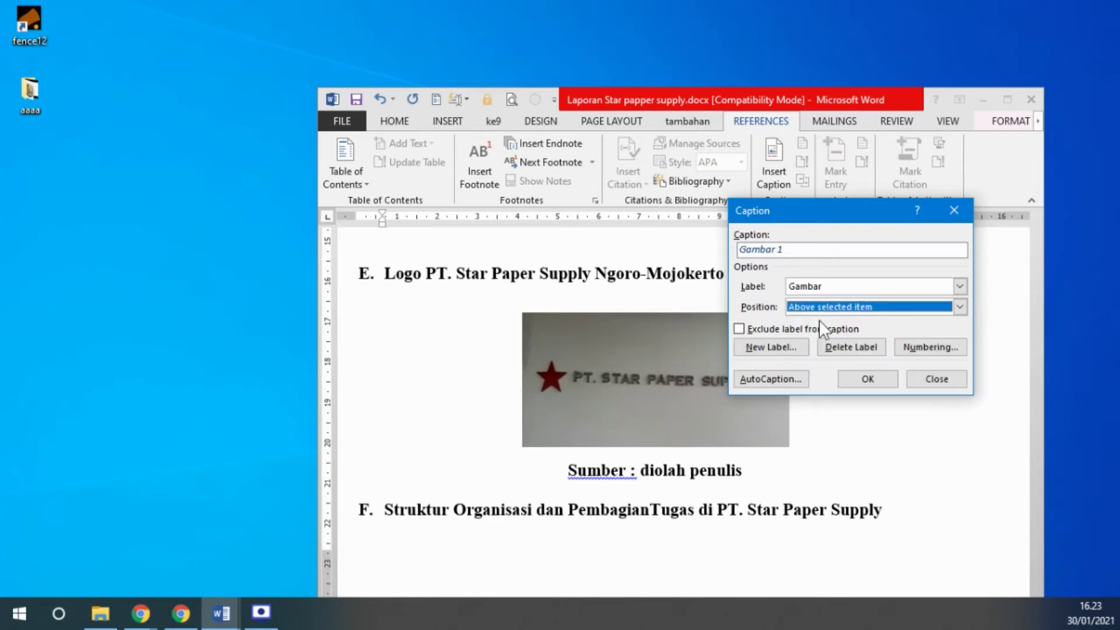
left_click(860, 306)
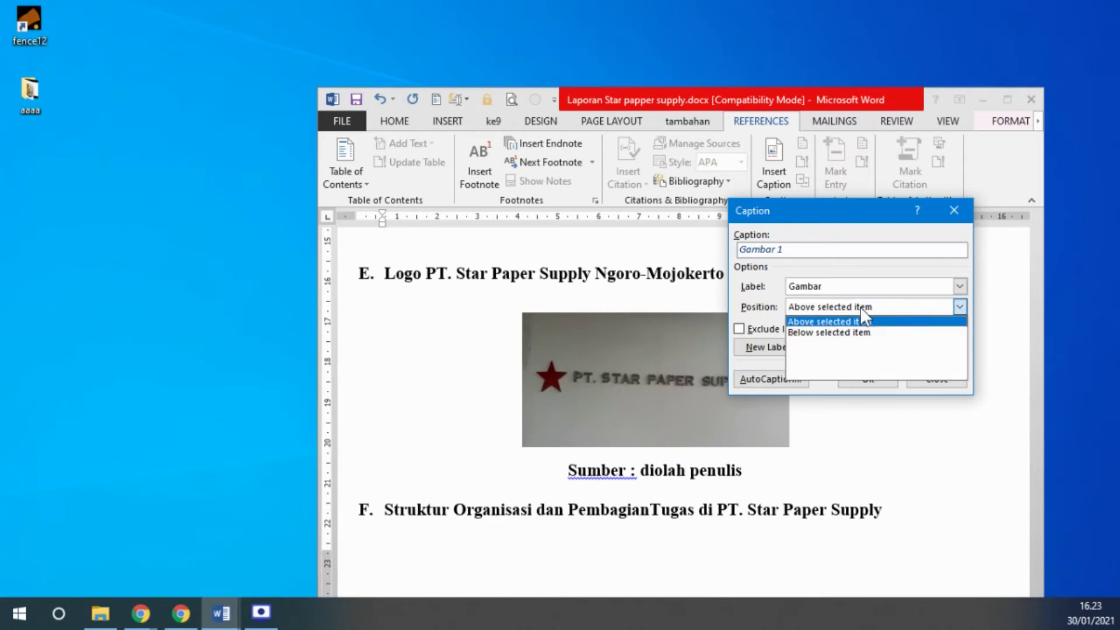
left_click(844, 332)
left_click(851, 307)
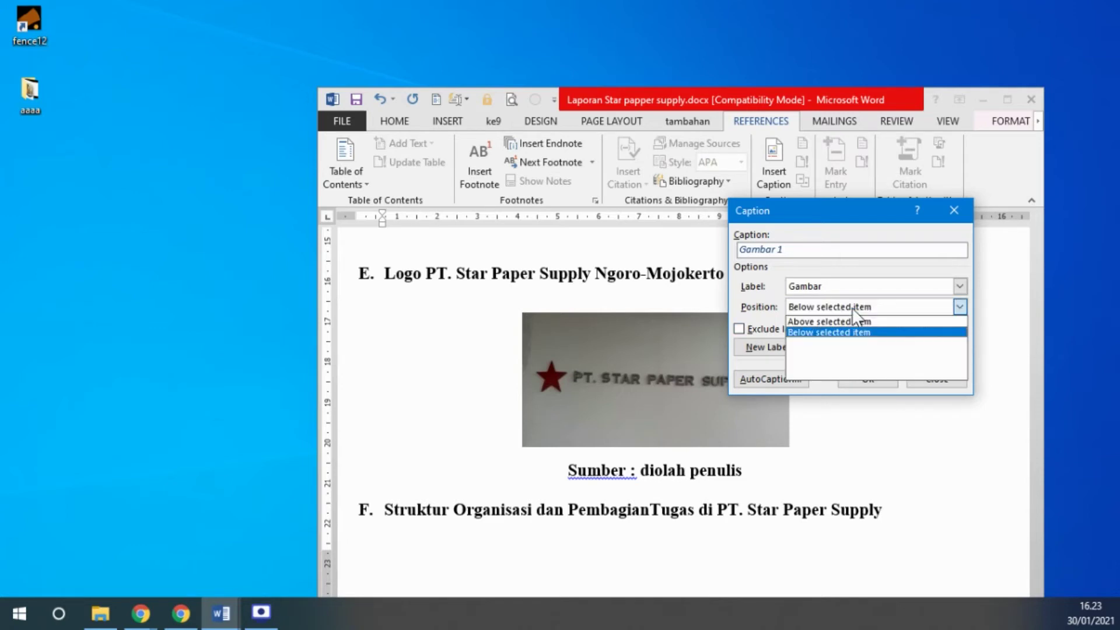
left_click(825, 321)
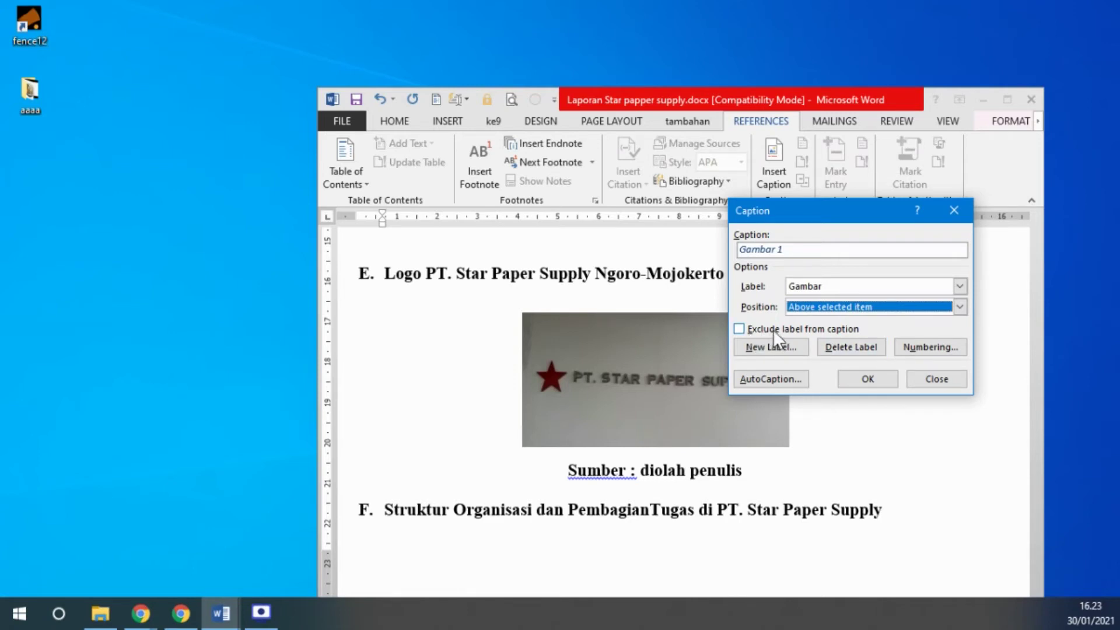
Step: Type 'Logo PT. Star Papper' as the caption text after Gambar 1
left_click(809, 250)
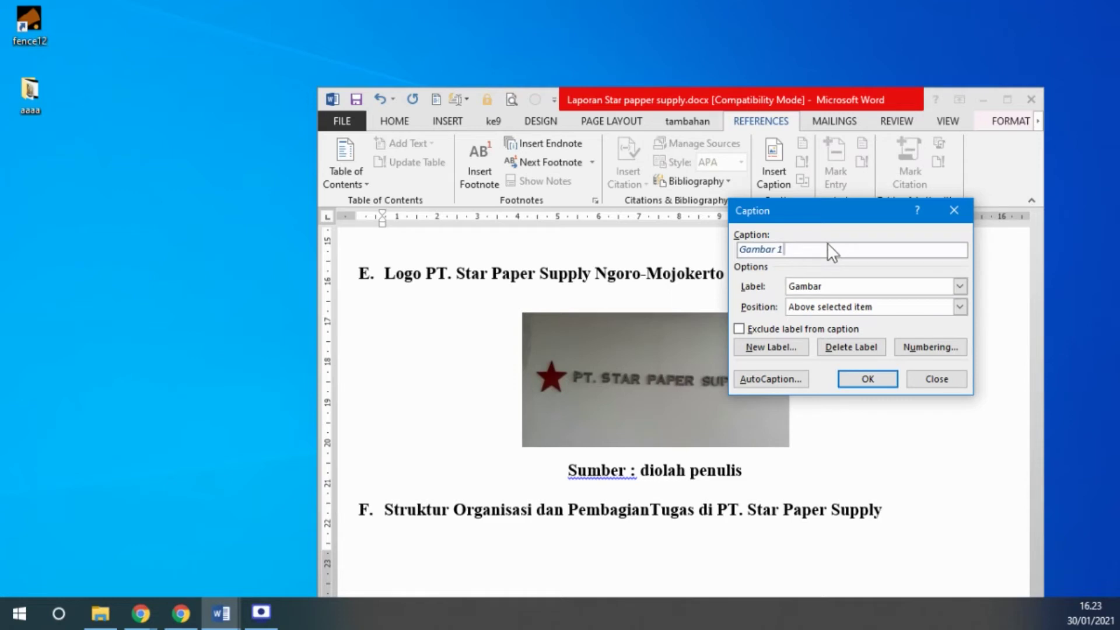
type("Gambar 1")
key("BackSpace")
key("BackSpace")
key("BackSpace")
type("Logo")
key("BackSpace")
key("BackSpace")
key("BackSpace")
key("BackSpace")
type("Logo")
left_click_drag(784, 249, 889, 246)
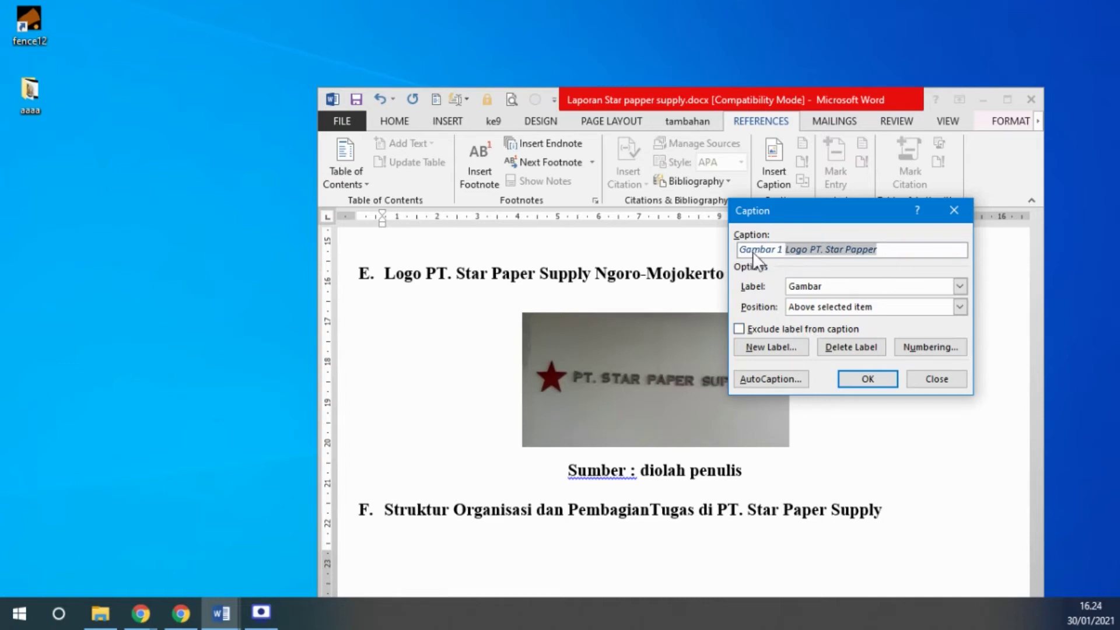
left_click(739, 329)
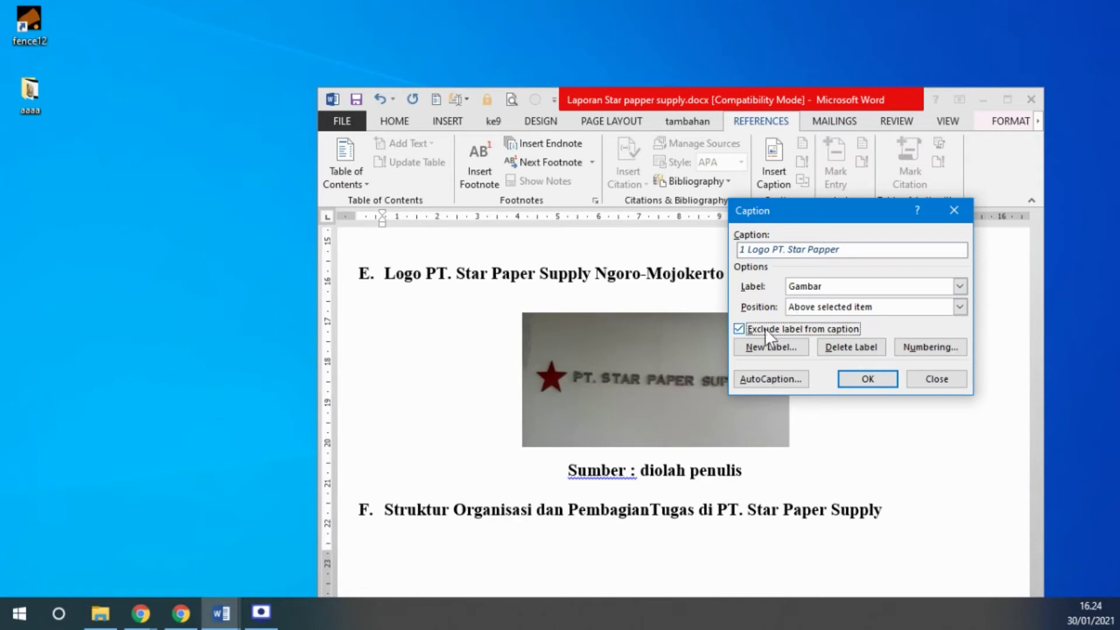
left_click(738, 328)
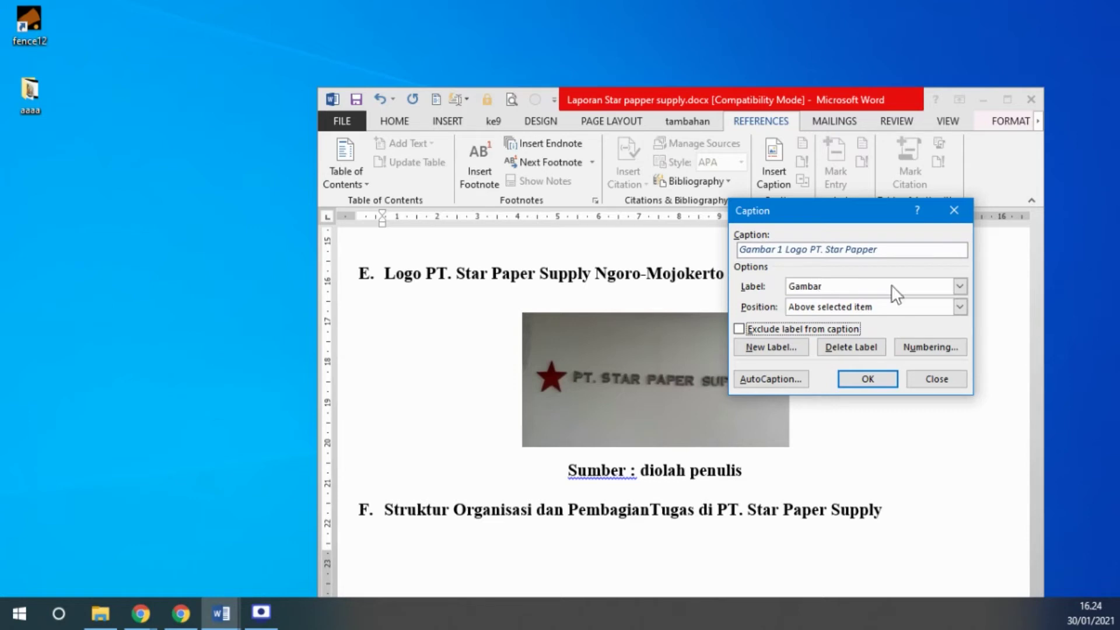
left_click(779, 250)
left_click(928, 348)
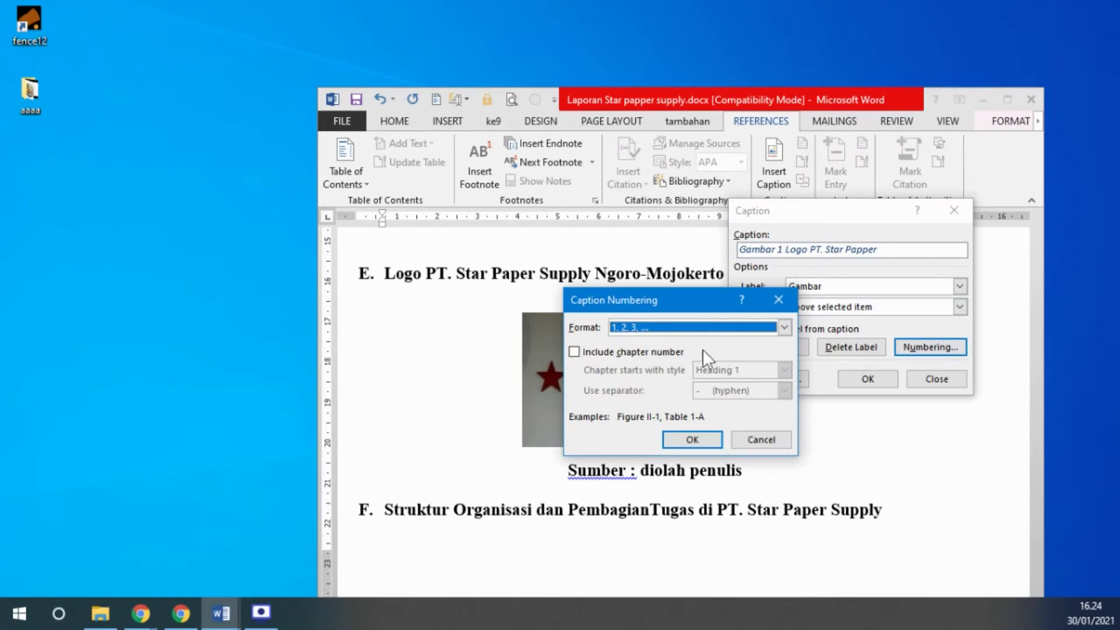
left_click_drag(684, 292, 703, 215)
left_click(715, 244)
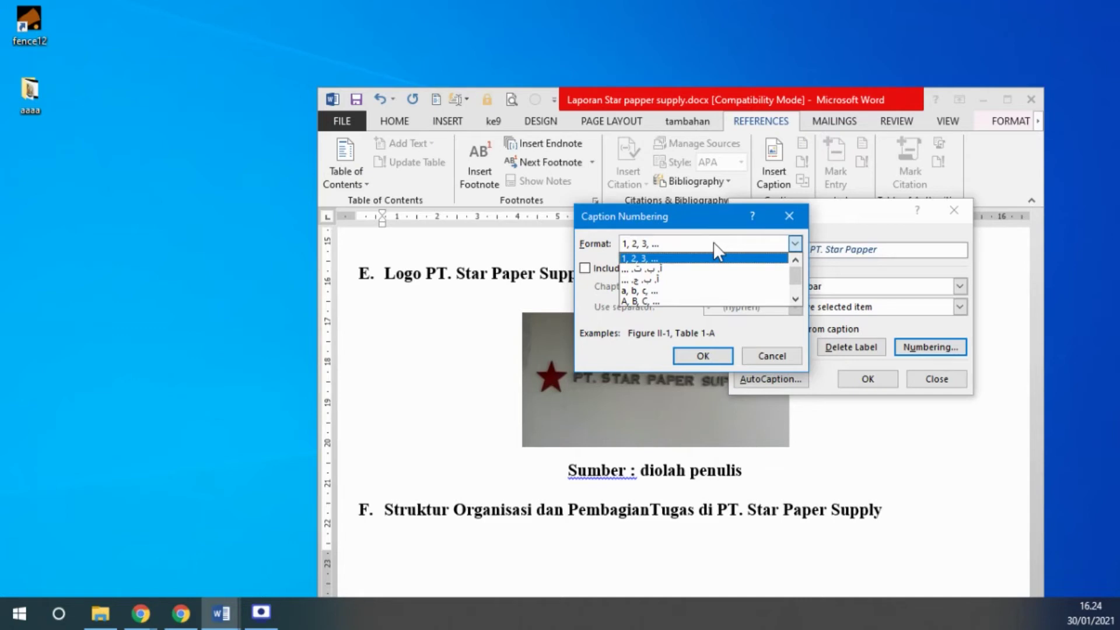
left_click(792, 290)
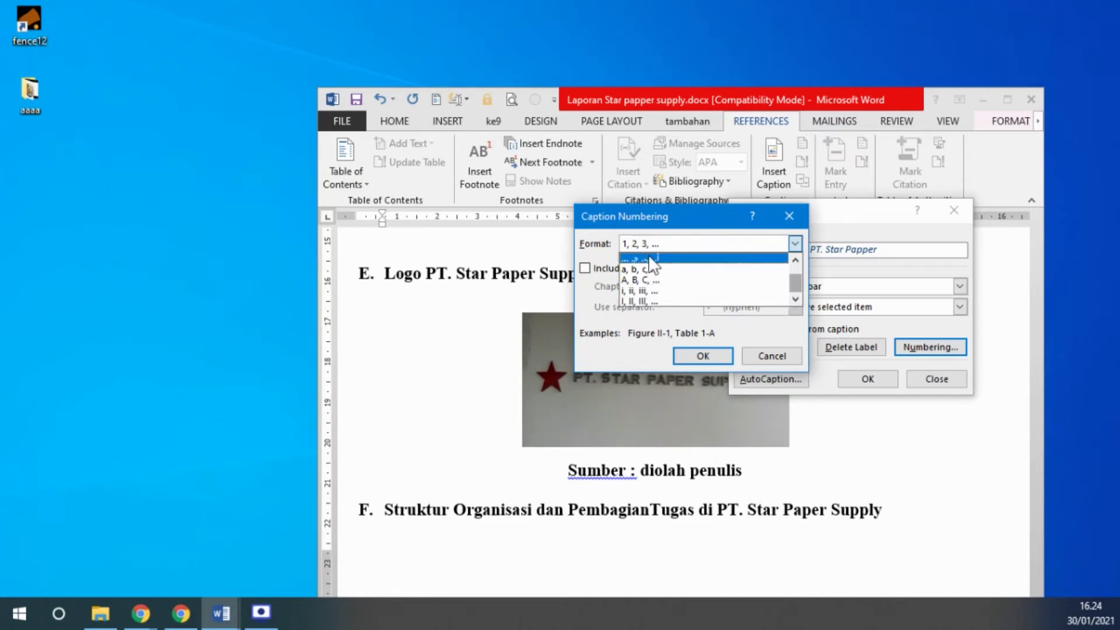
left_click(730, 215)
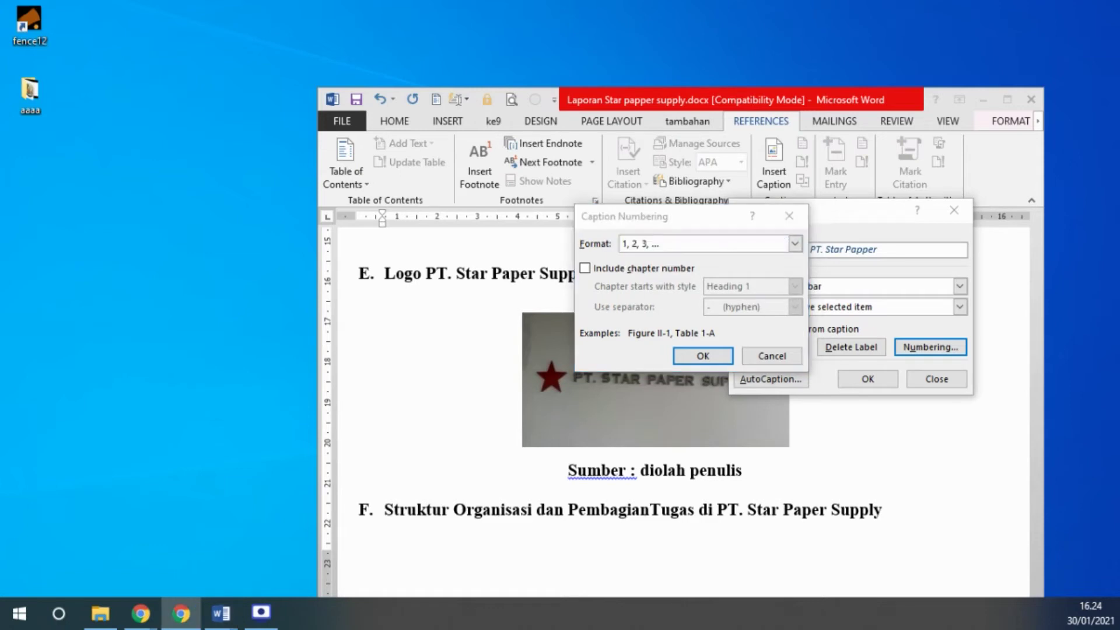
left_click(694, 356)
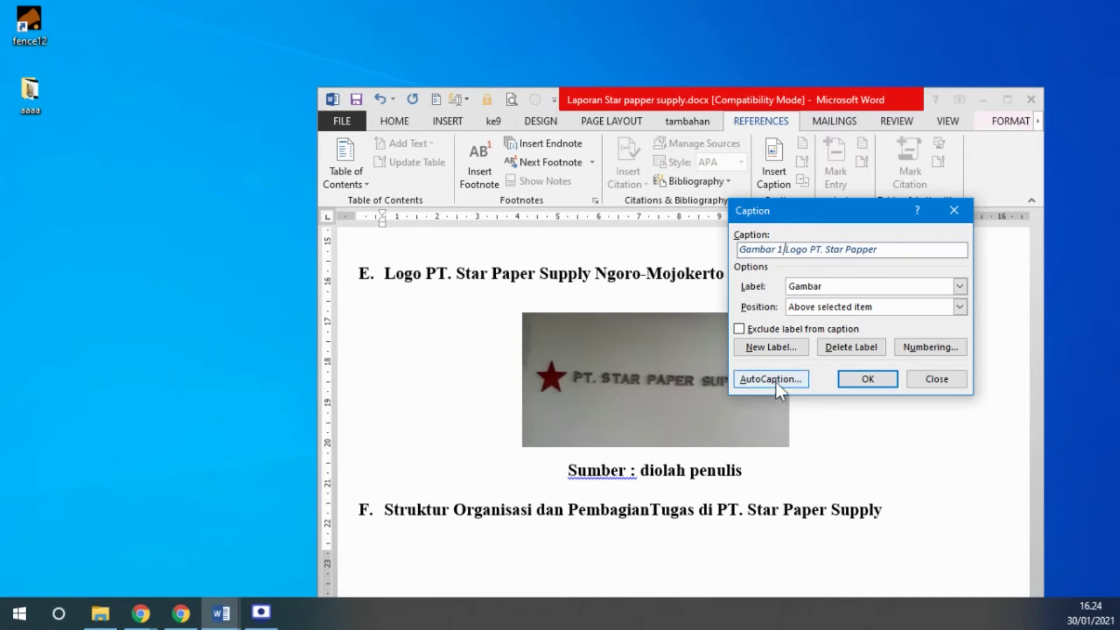
left_click(868, 378)
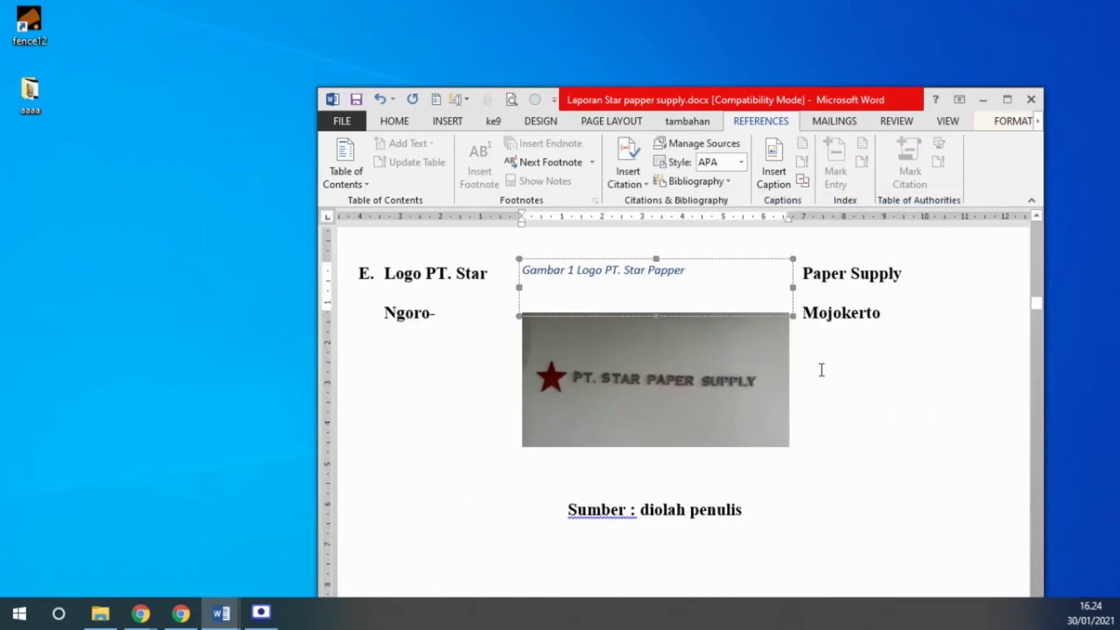
Step: Position the Gambar 1 caption box just above the logo picture, moving the image below it
left_click(679, 393)
left_click(646, 270)
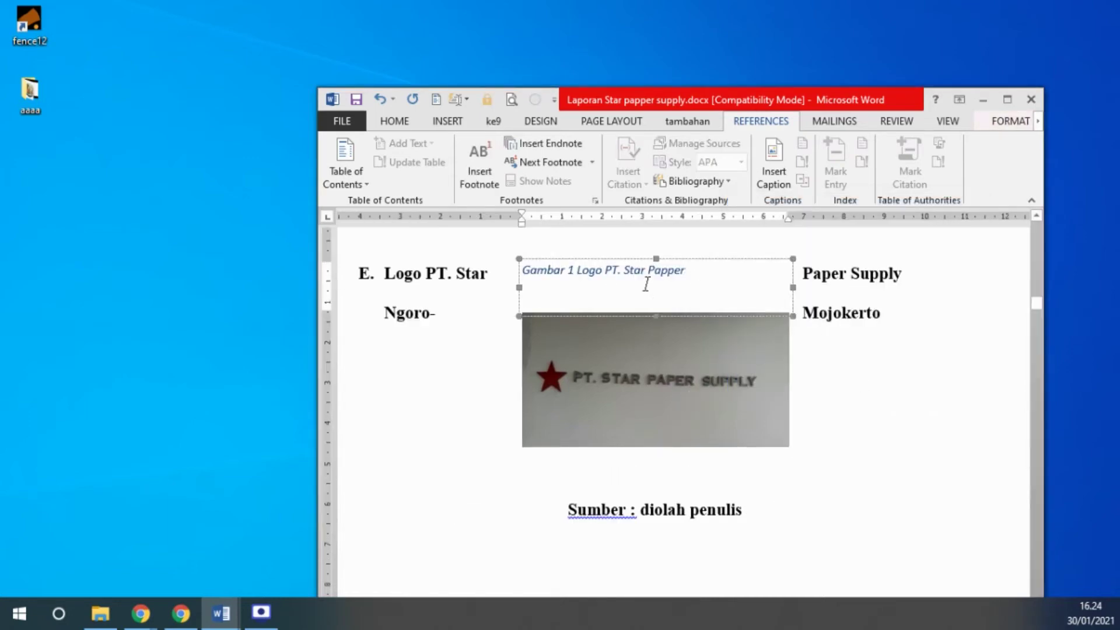
left_click_drag(694, 260, 697, 290)
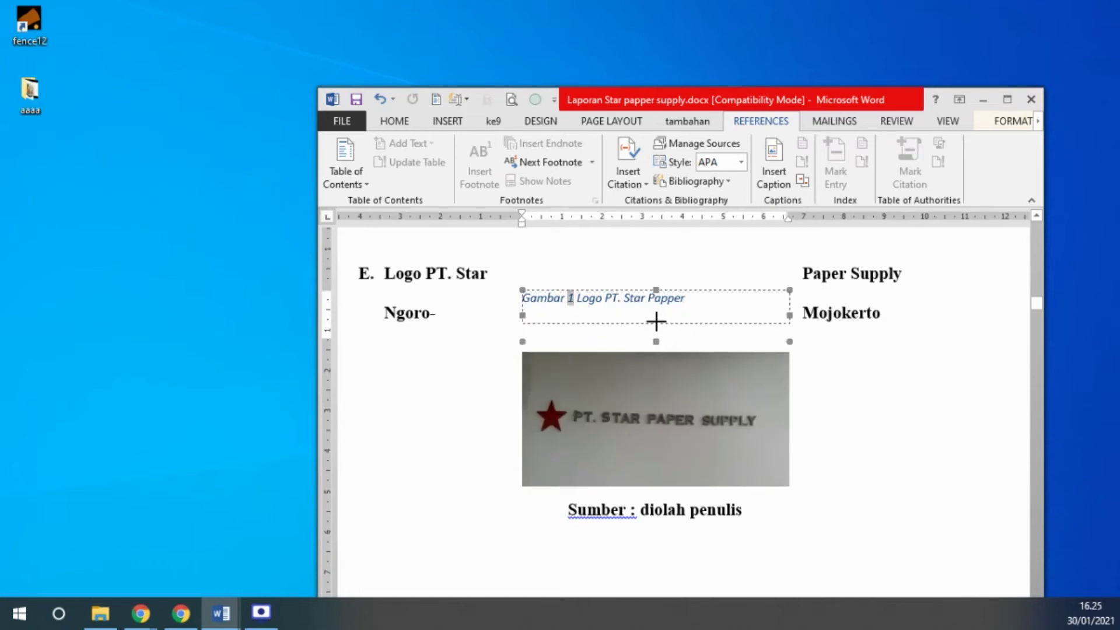
left_click_drag(657, 318, 657, 318)
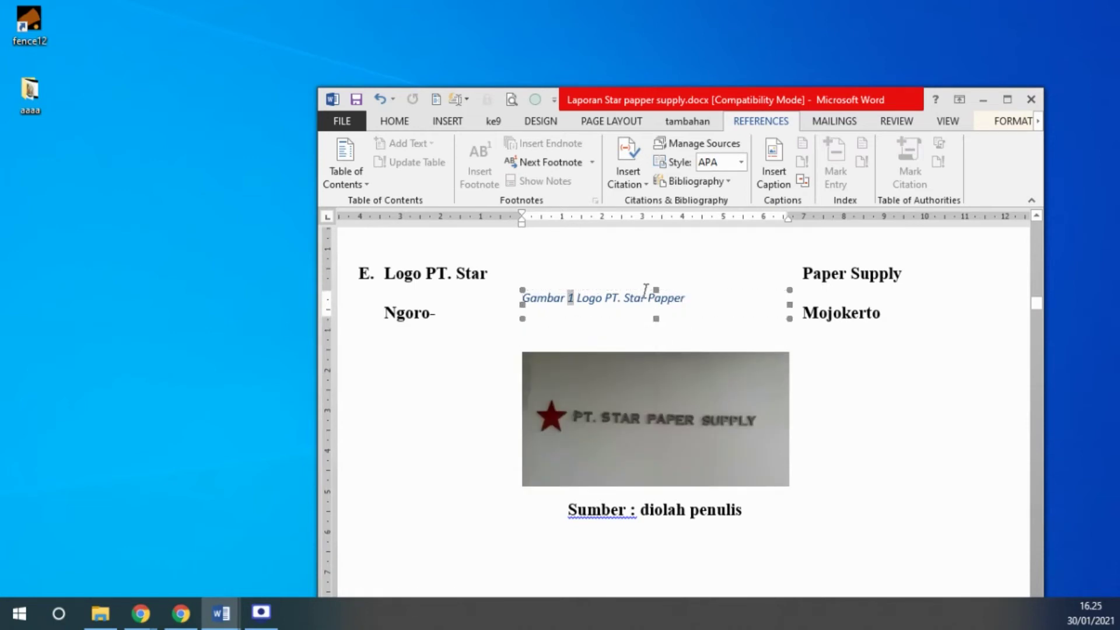
left_click(613, 346)
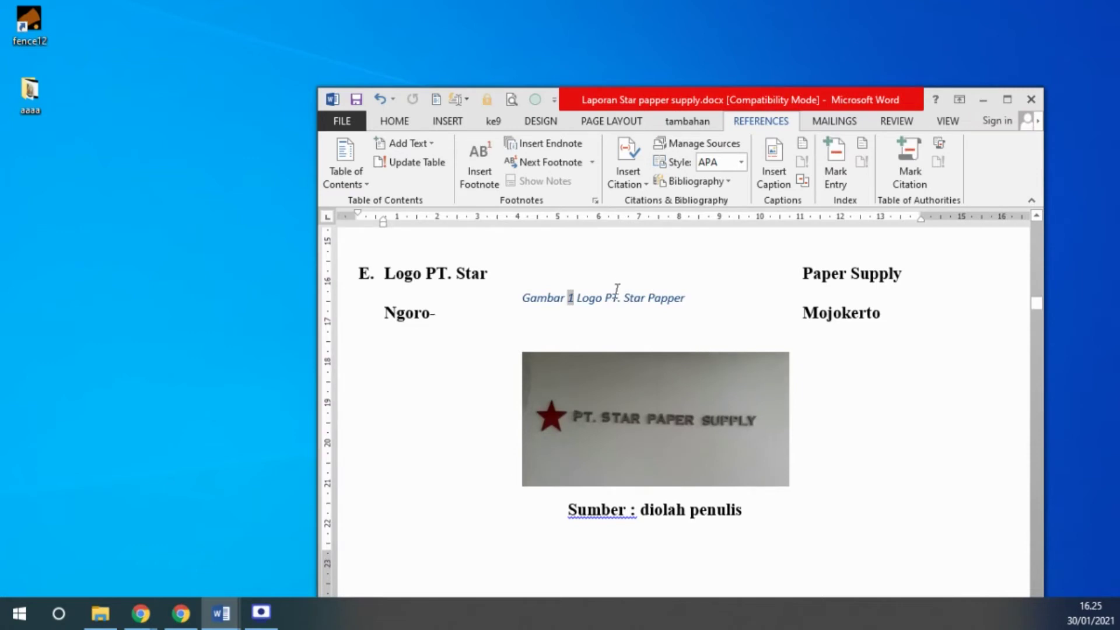
left_click(642, 295)
left_click_drag(642, 295, 640, 319)
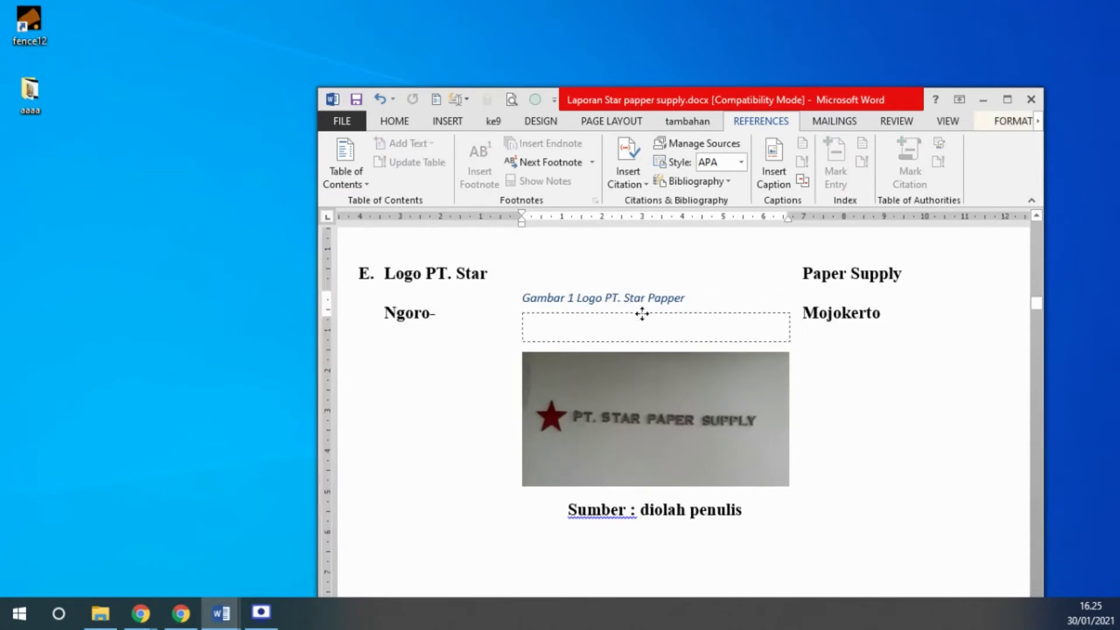
left_click(665, 315)
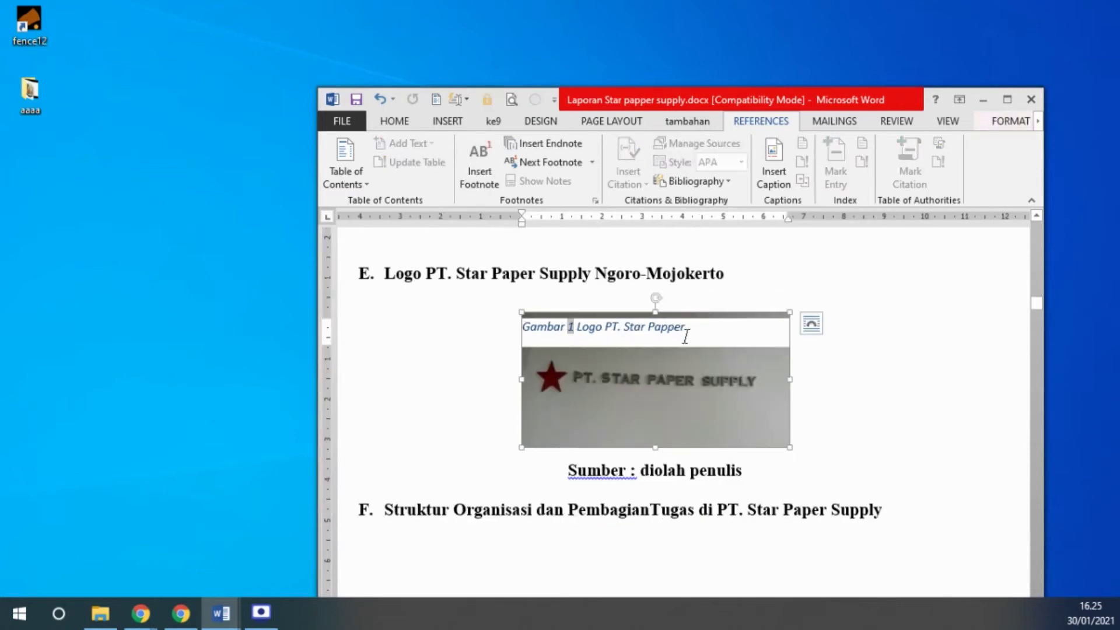
left_click_drag(542, 387, 560, 418)
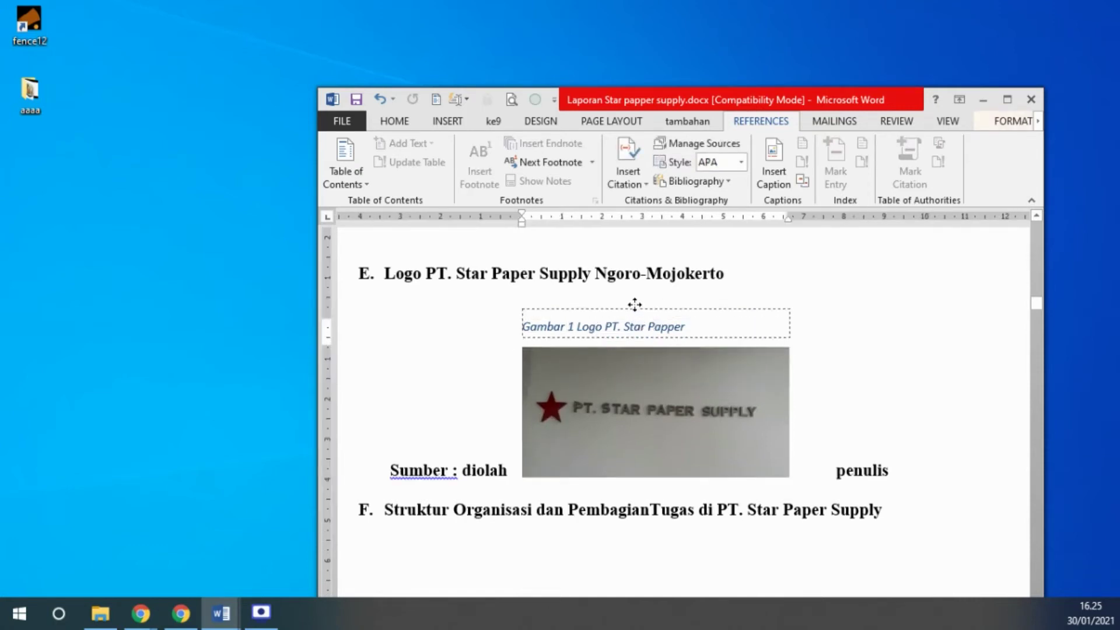
left_click_drag(637, 317, 636, 305)
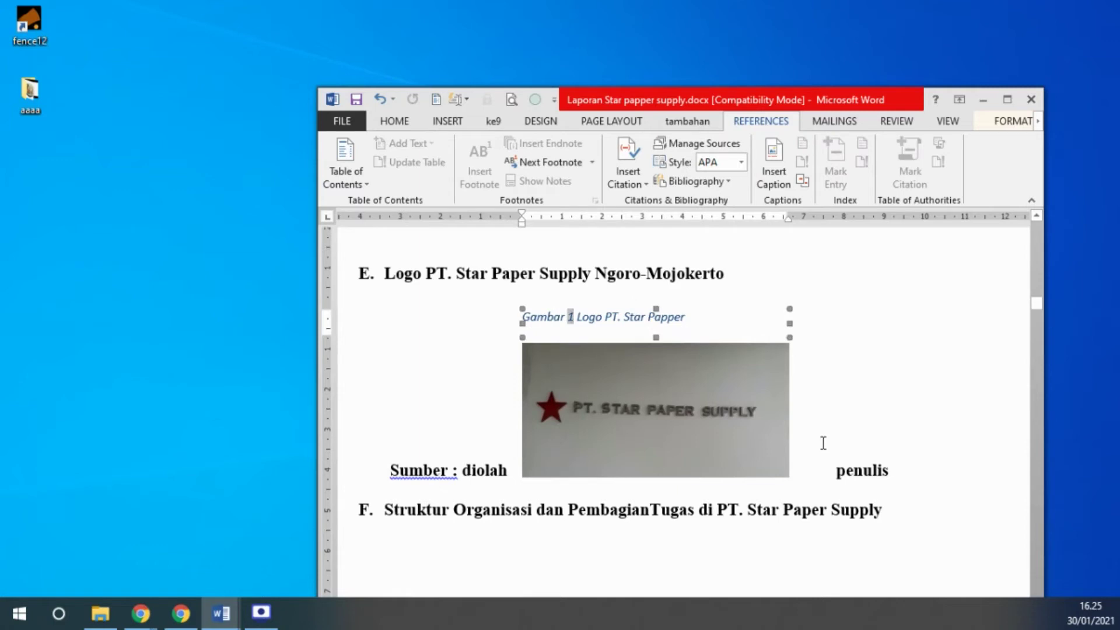
Step: Put the section E heading back on one line and click into the caption
left_click(846, 446)
key("Return")
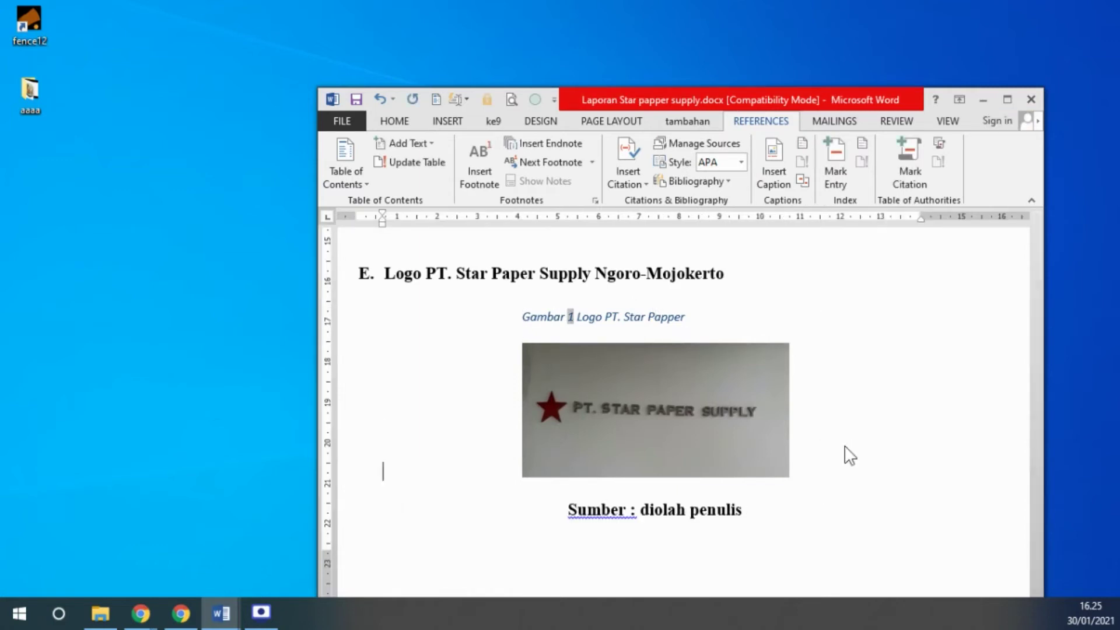
scroll(642, 288, "down", 3)
scroll(642, 287, "up", 4)
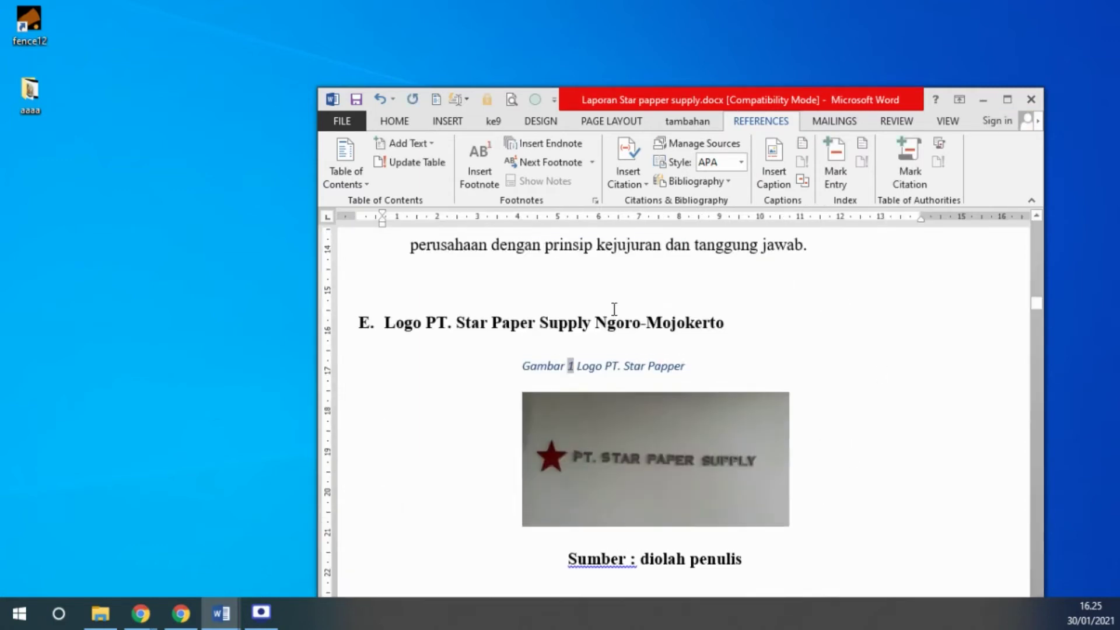
left_click(624, 366)
left_click(683, 355)
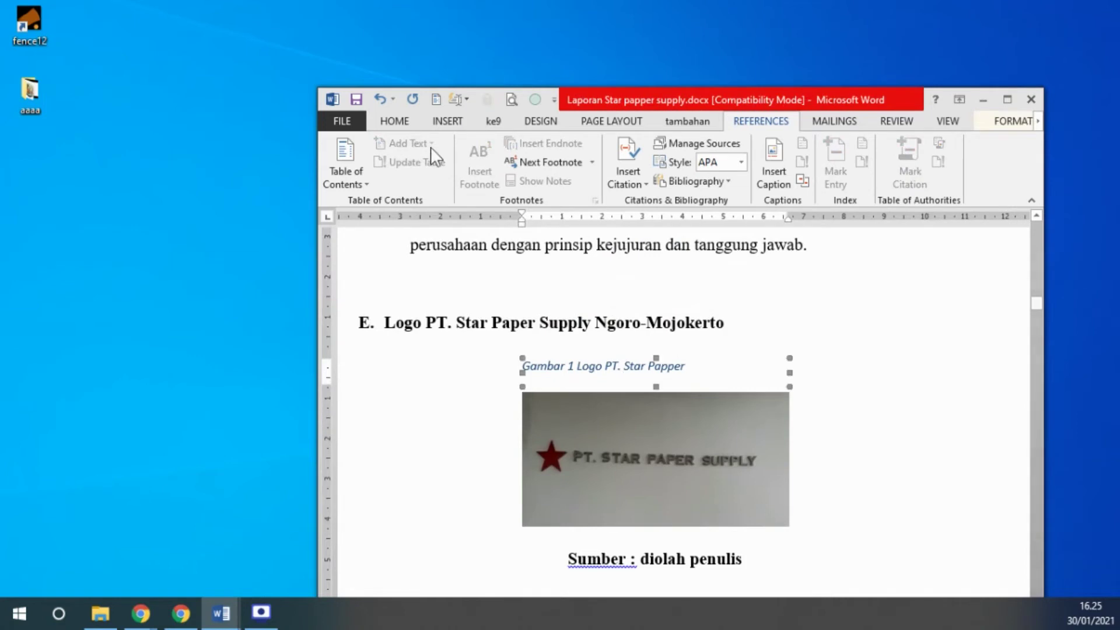
Step: Centre the logo caption and make it upright black text without italic
left_click(390, 119)
left_click(570, 161)
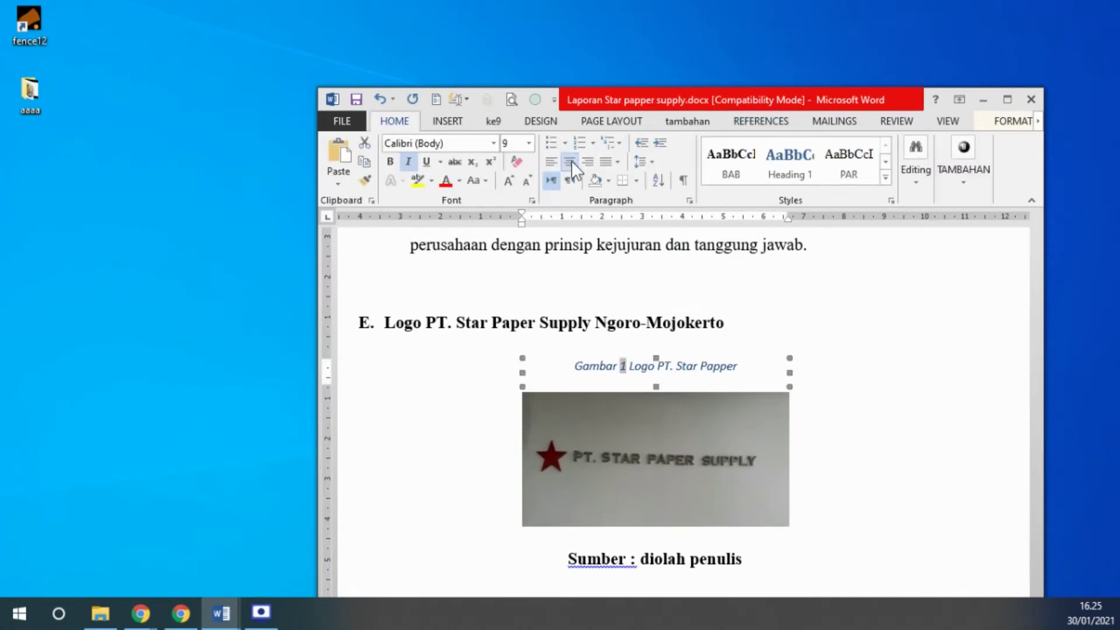
left_click_drag(575, 366, 738, 365)
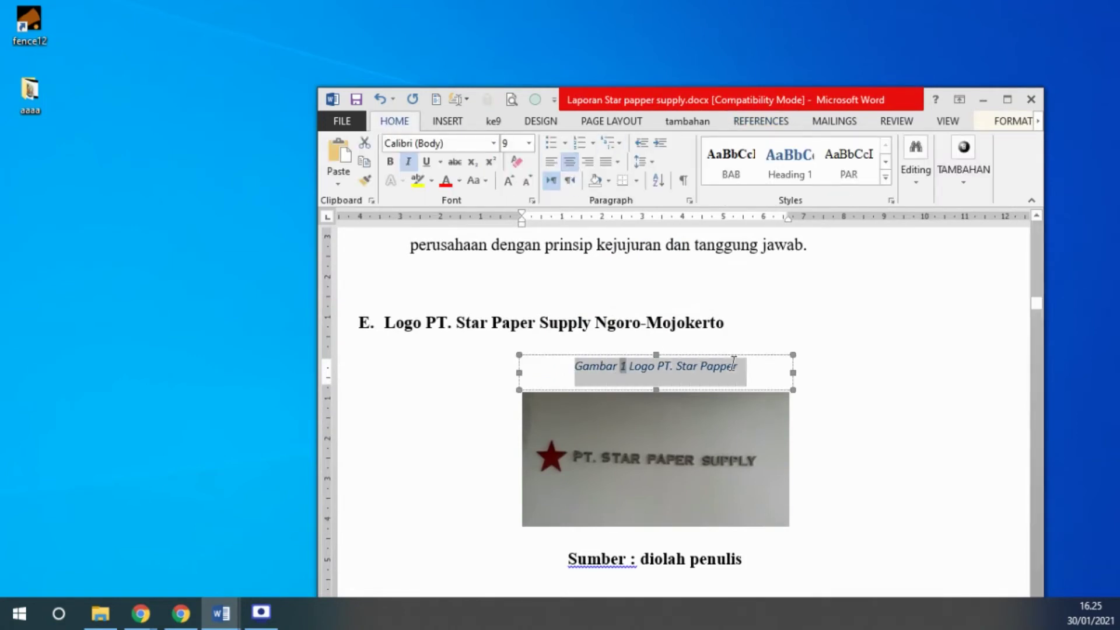
left_click(411, 161)
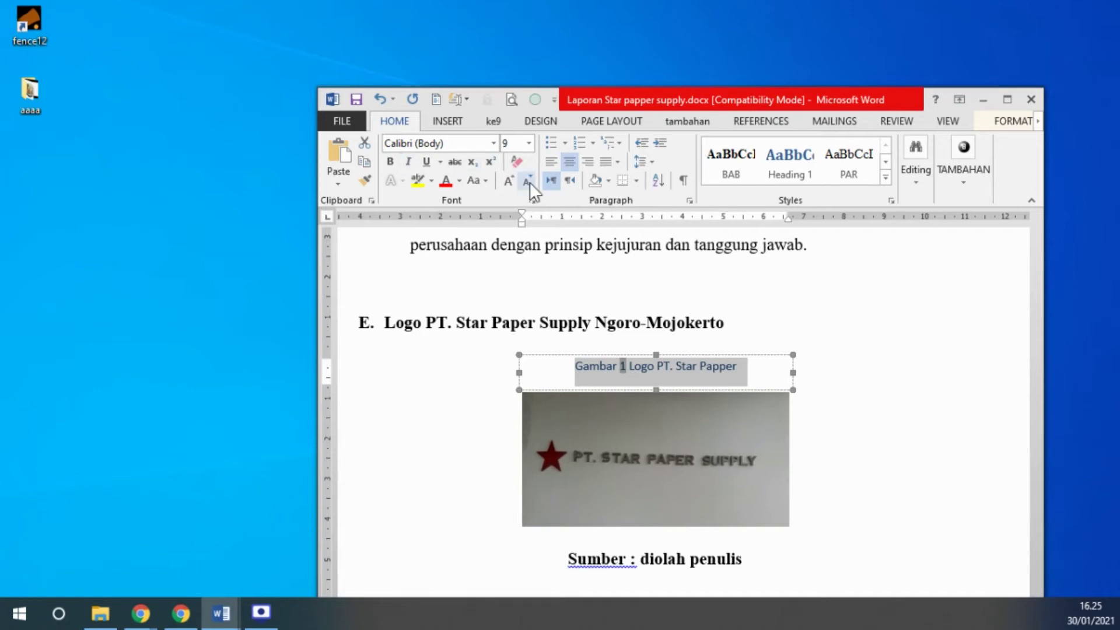
left_click(458, 181)
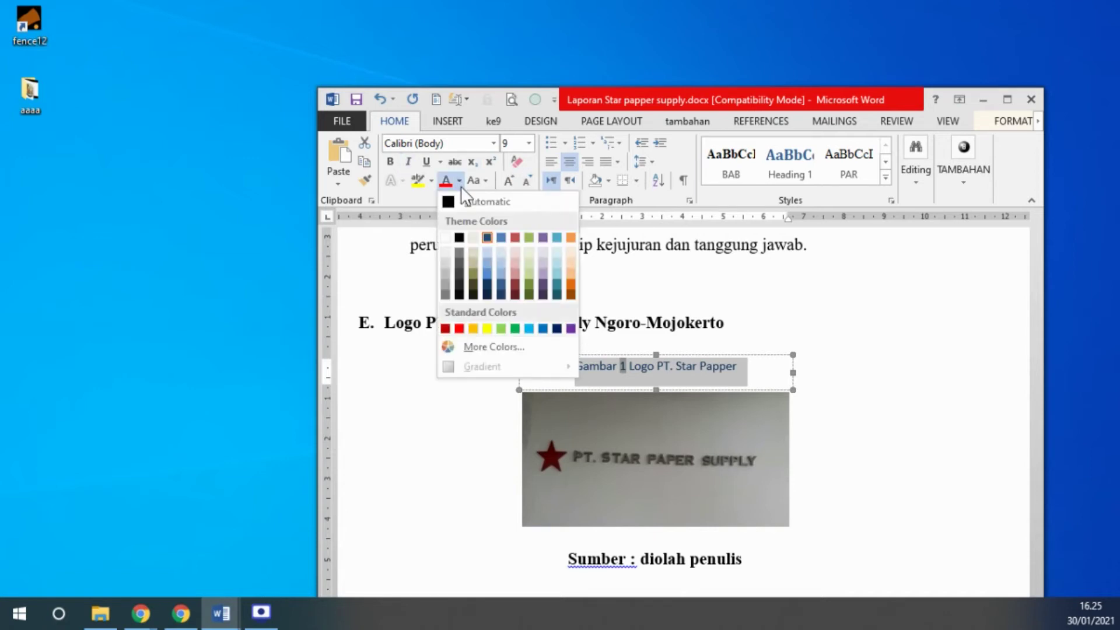
left_click(460, 236)
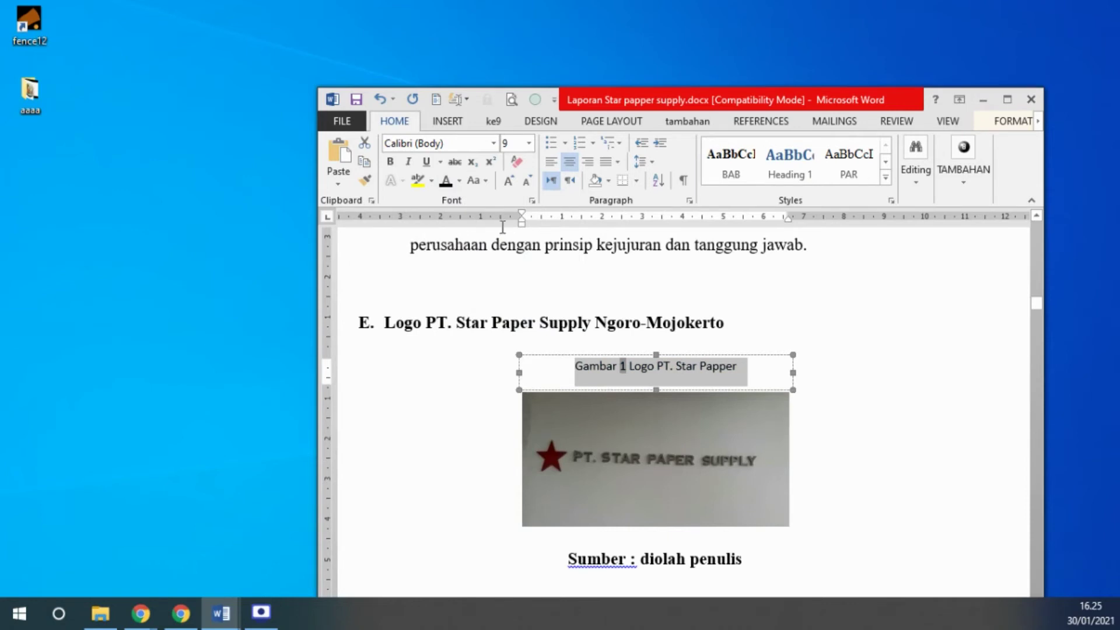
Step: Set the caption to Times New Roman 12 pt and move 'Logo PT. Star Papper' to a second line
left_click(467, 140)
type("Times New Roman")
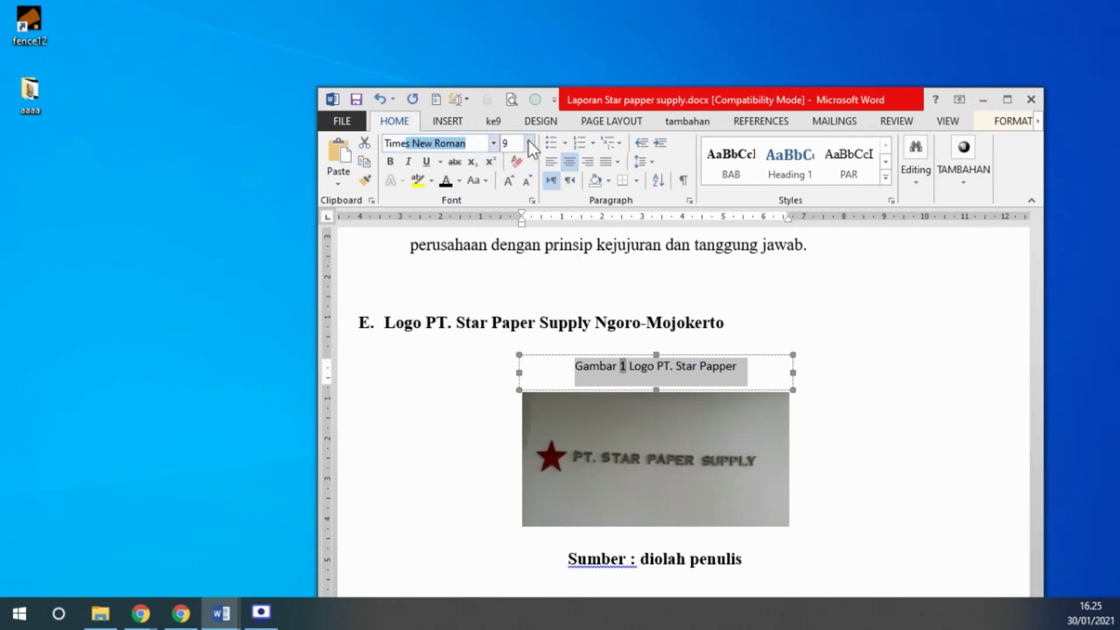
key("Return")
left_click(528, 143)
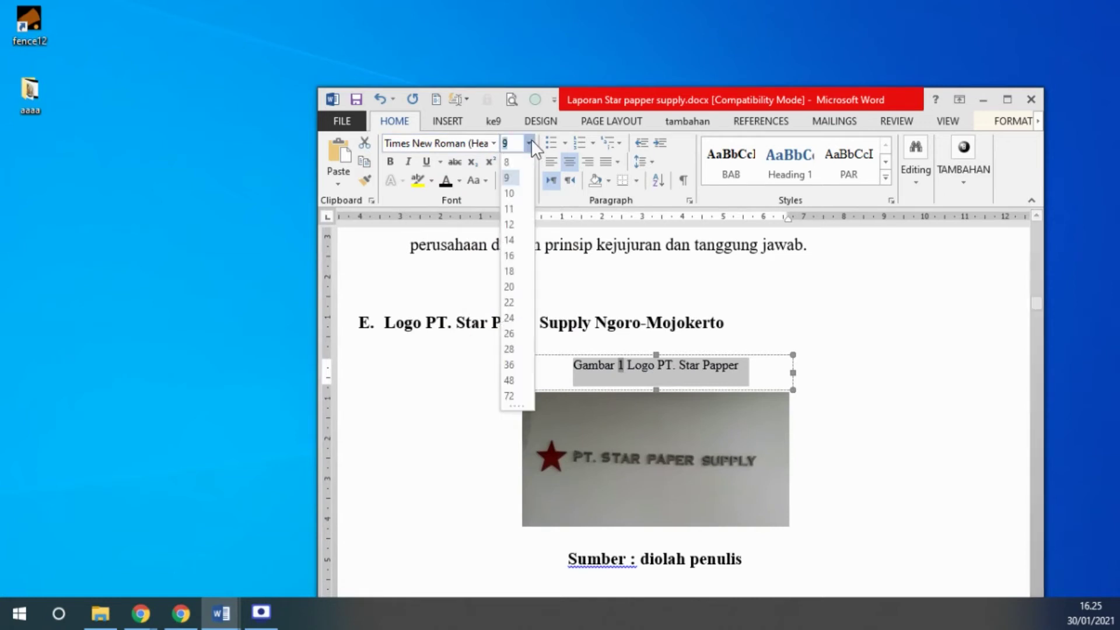
left_click(506, 233)
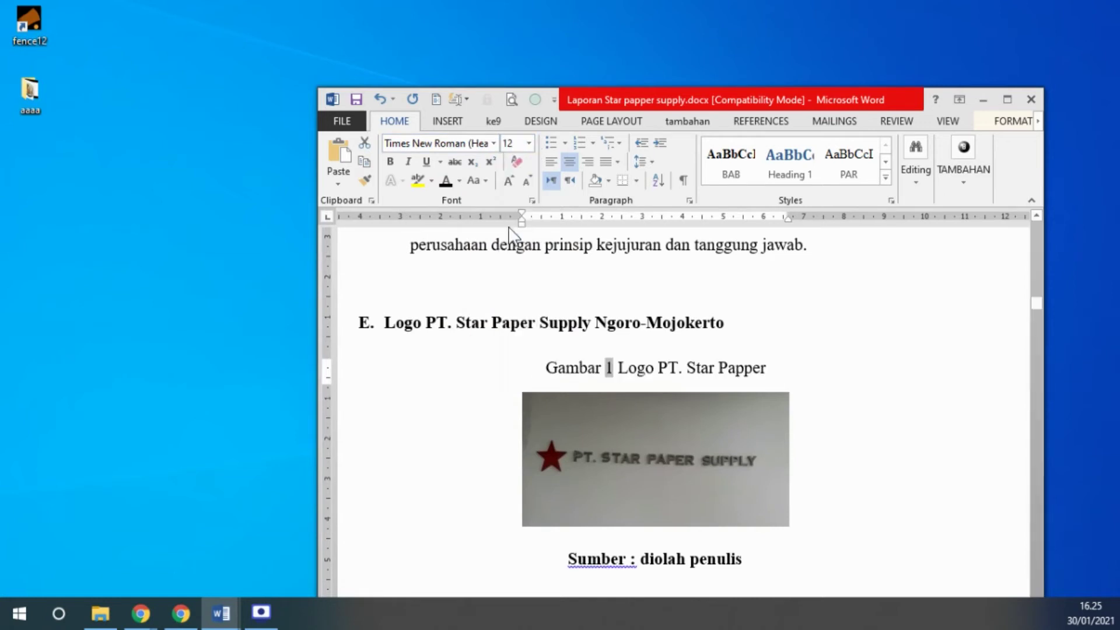
left_click(646, 375)
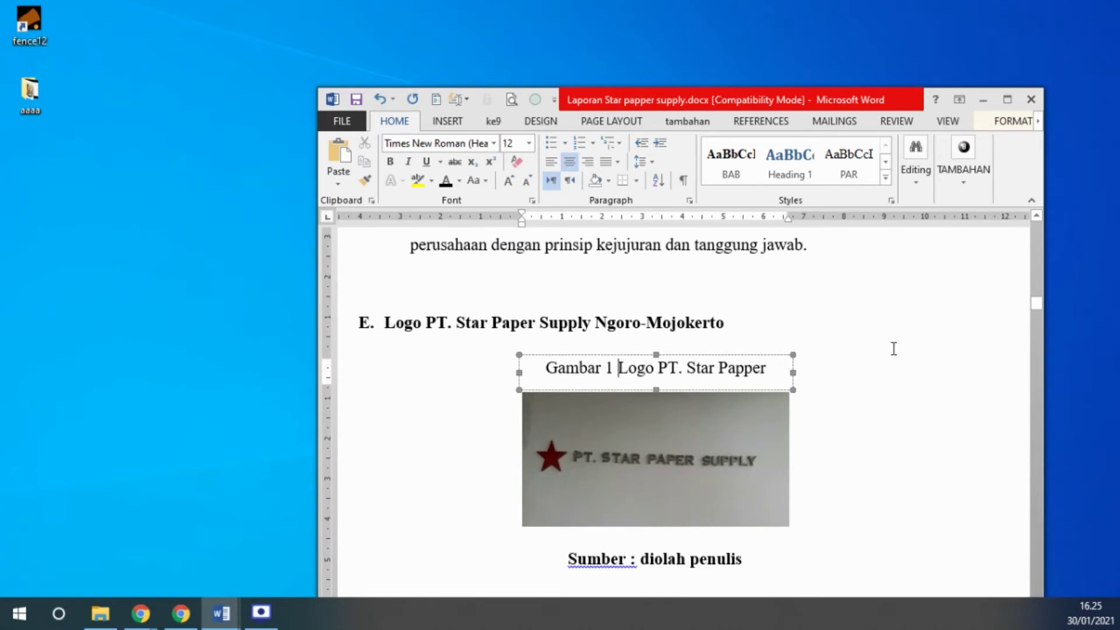
key("Return")
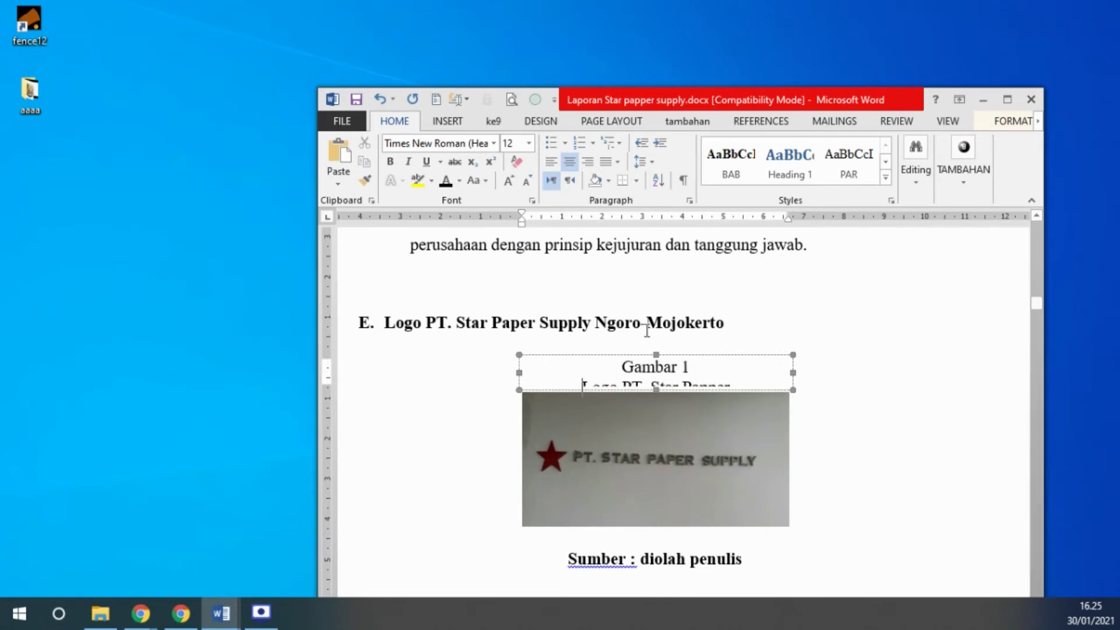
Step: Rejoin the Gambar 1 caption onto one line and resize its box above the logo
left_click_drag(661, 436, 661, 462)
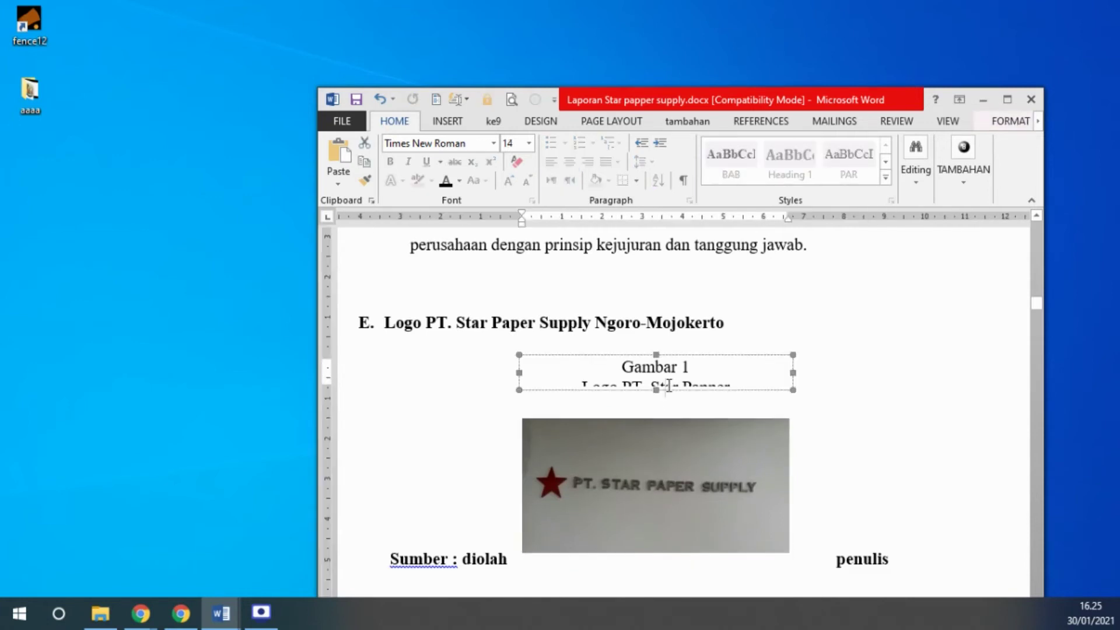
left_click_drag(655, 391, 659, 405)
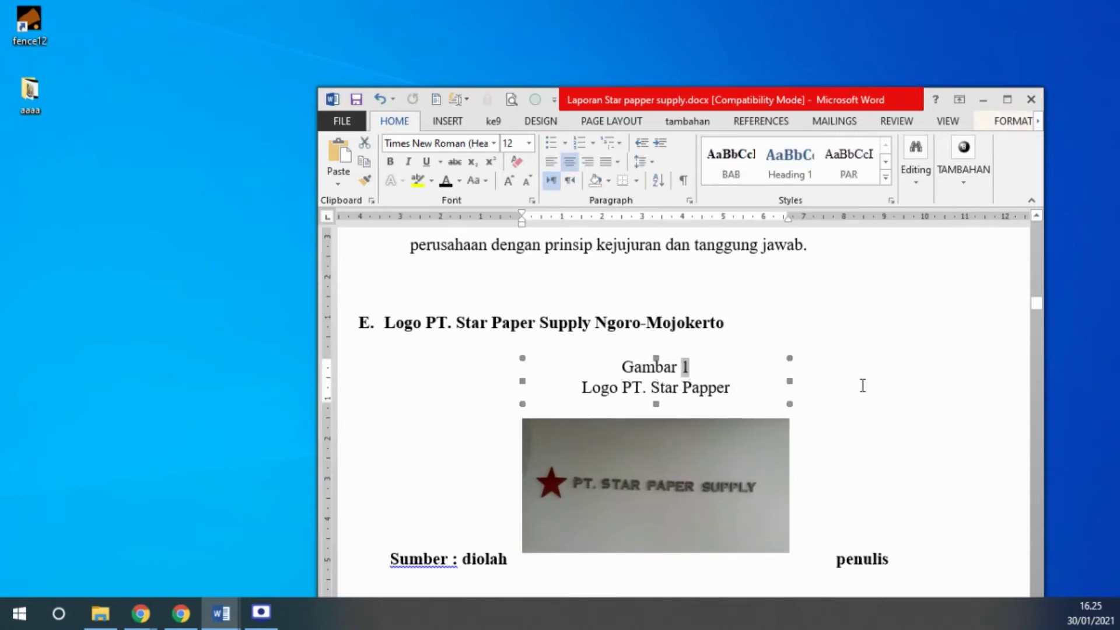
left_click(694, 366)
key("Delete")
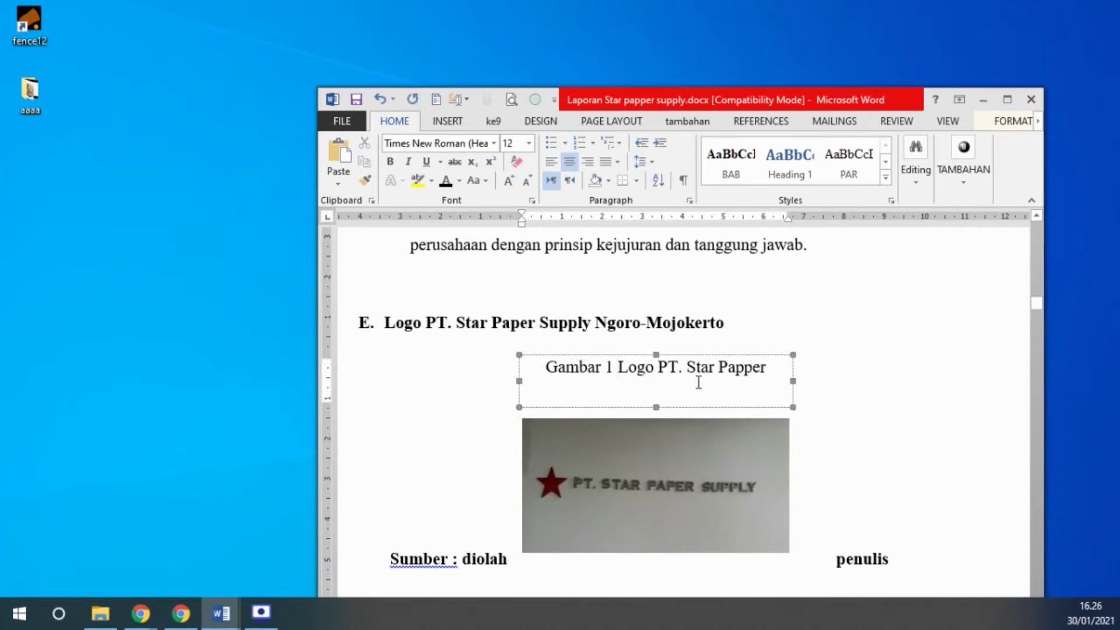
left_click_drag(656, 407, 661, 381)
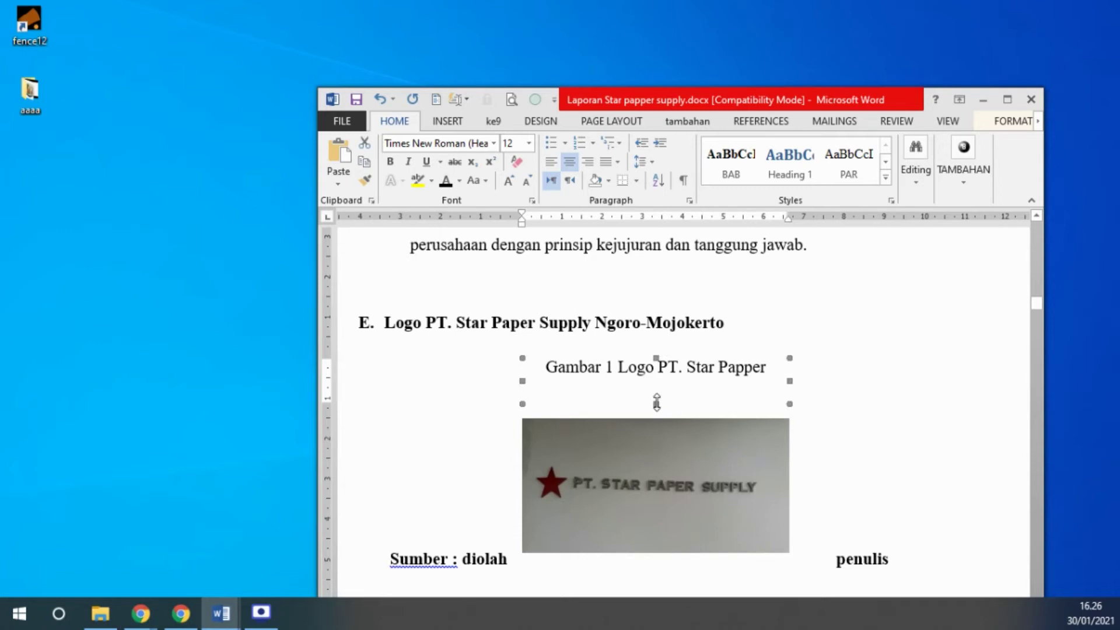
left_click_drag(680, 437, 690, 391)
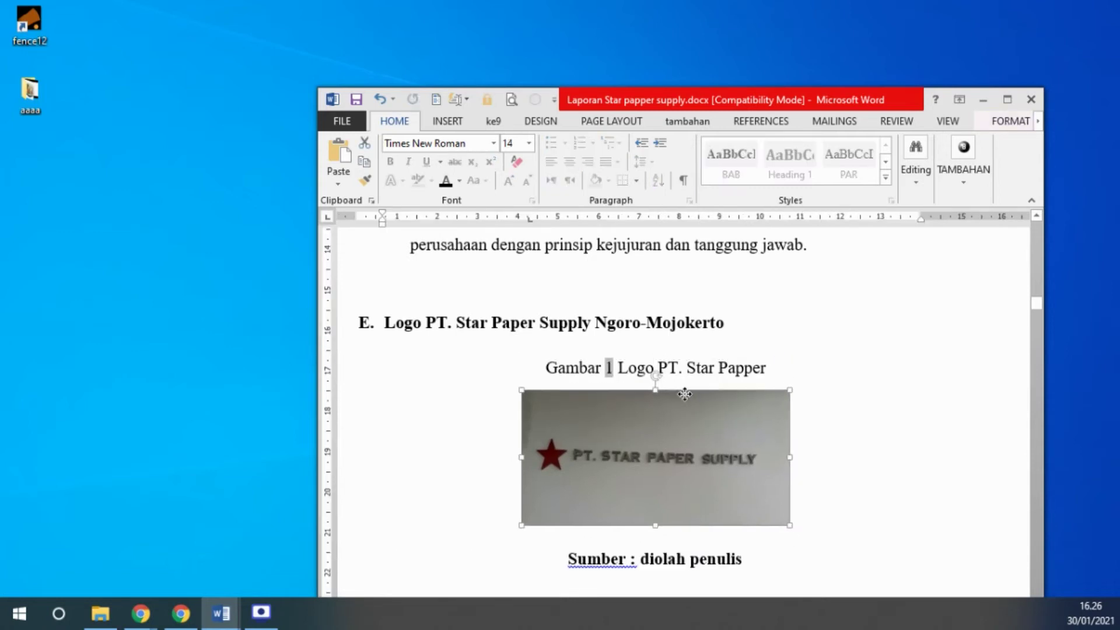
Step: Select the Gambar 1 caption text and look through the References citation options
left_click_drag(547, 369, 770, 369)
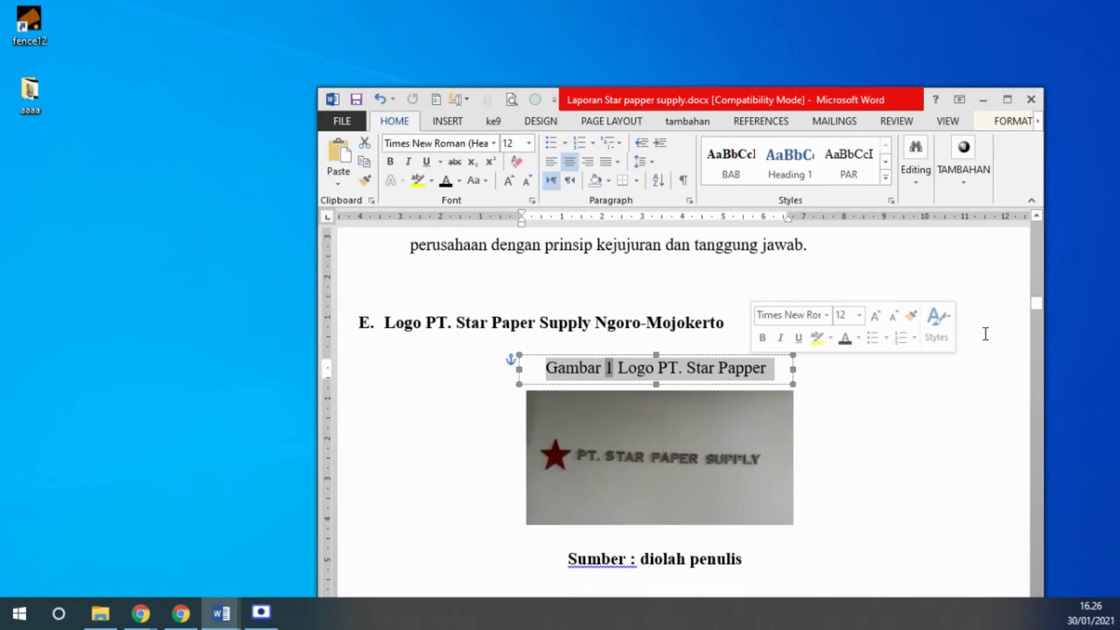
left_click(753, 122)
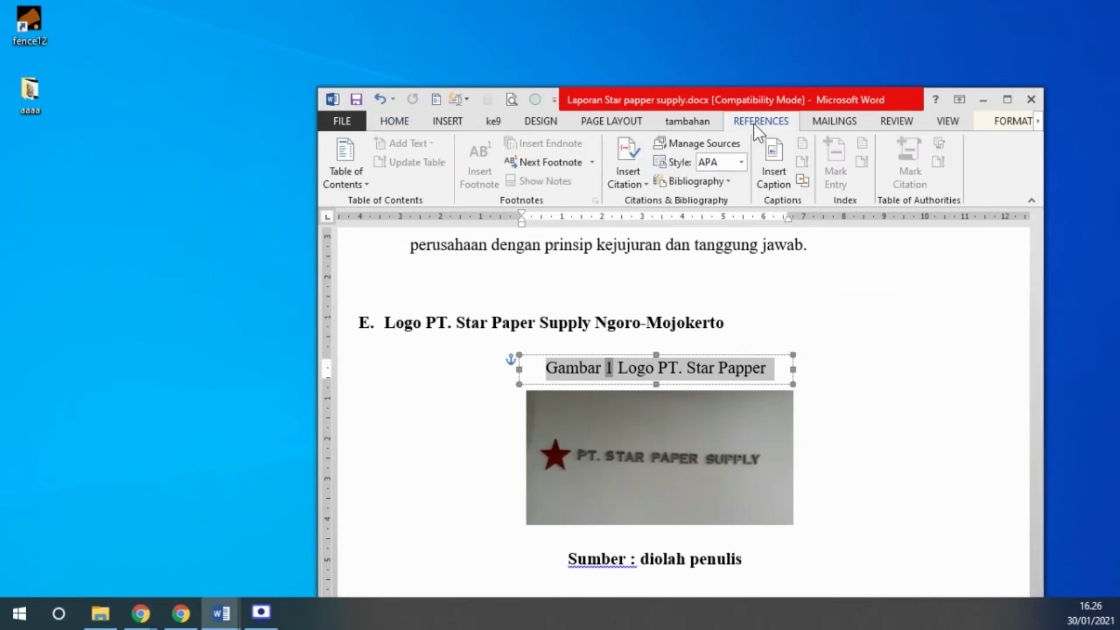
left_click(631, 165)
left_click(637, 148)
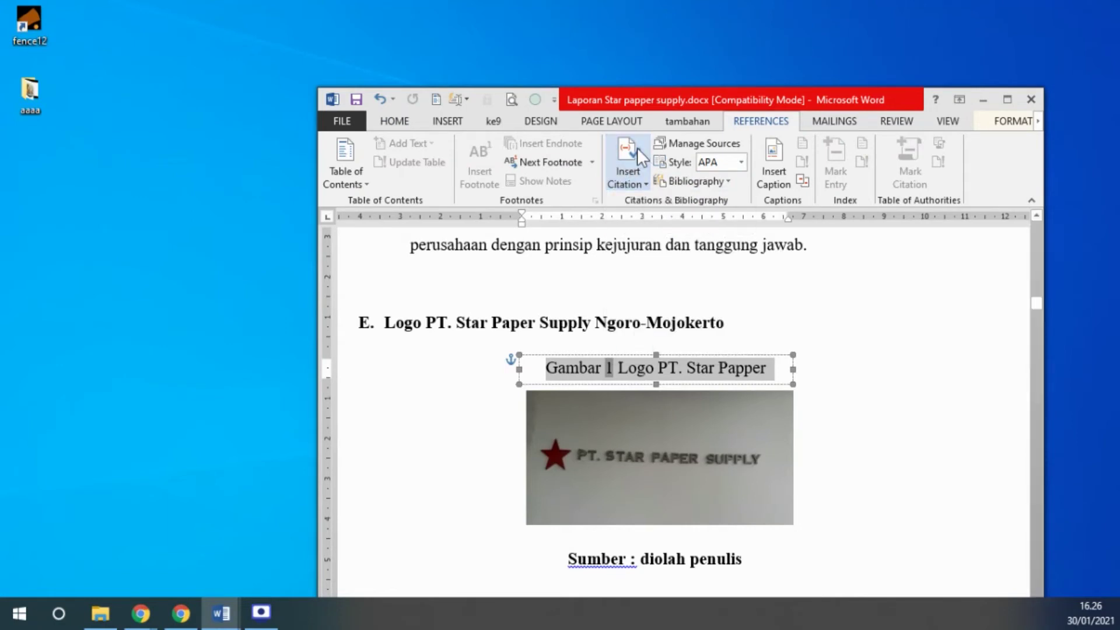
left_click(635, 150)
key("Escape")
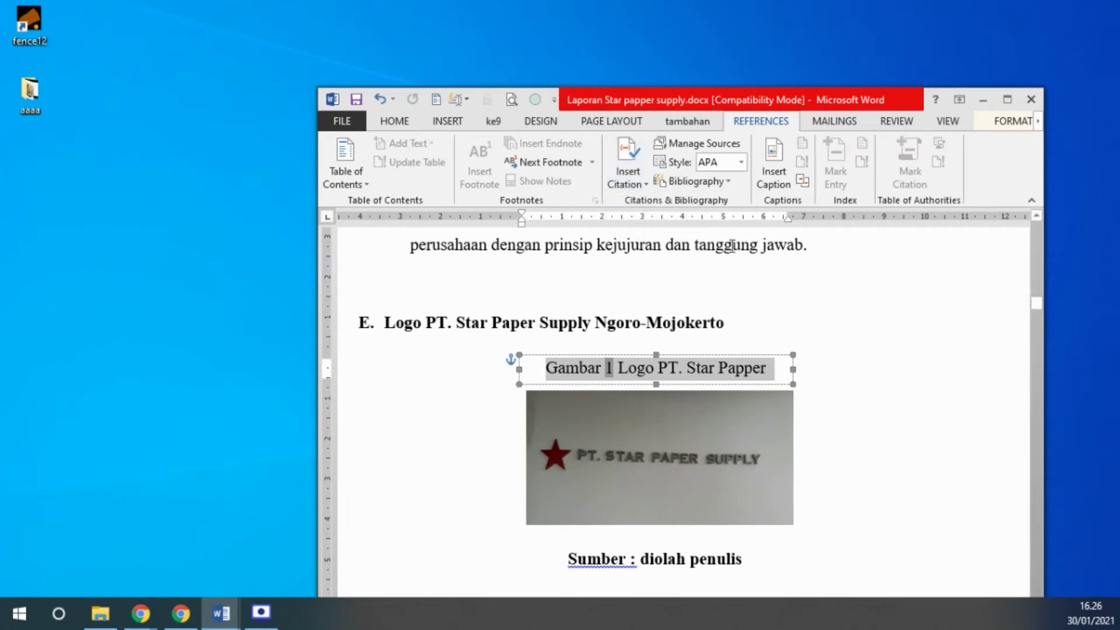
Step: Make the 'Gambar 1 Logo PT. Star Papper' caption bold
left_click(901, 380)
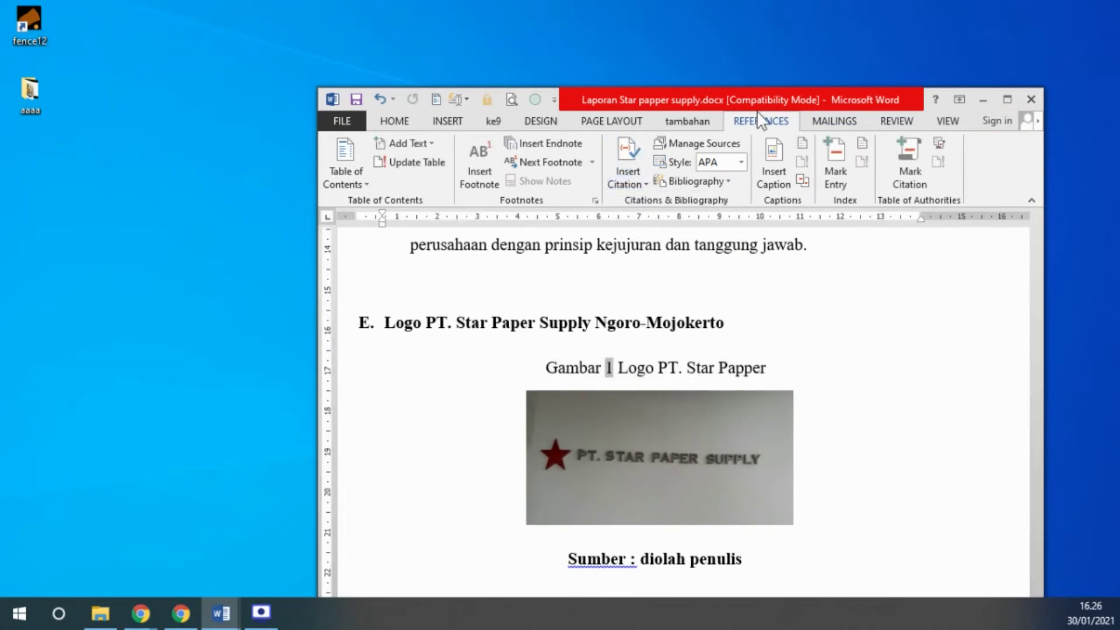
left_click(744, 494)
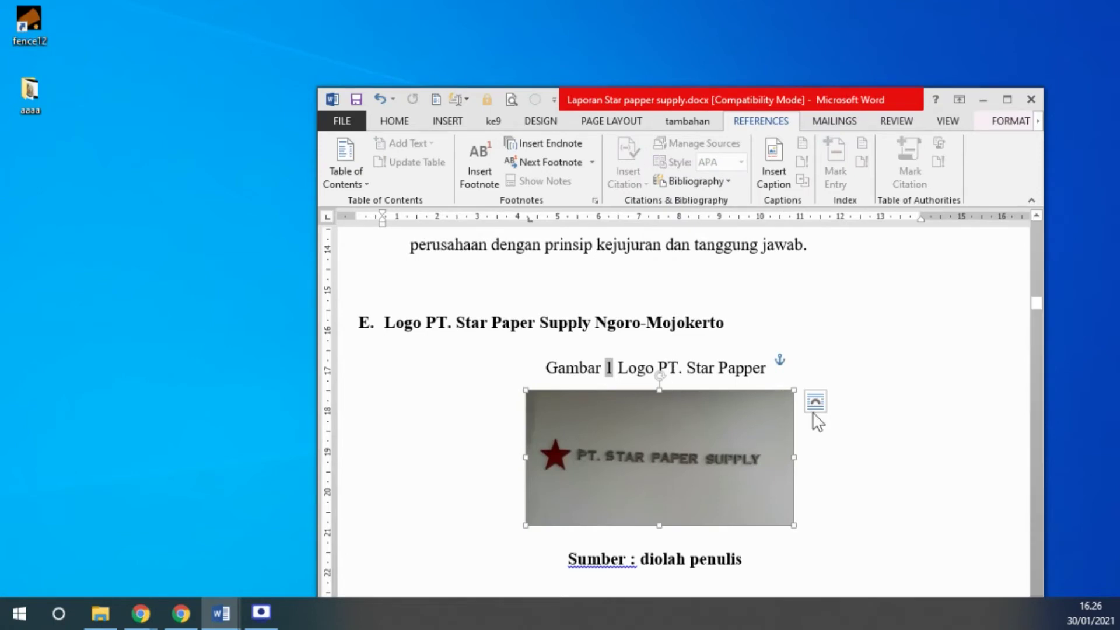
left_click(830, 360)
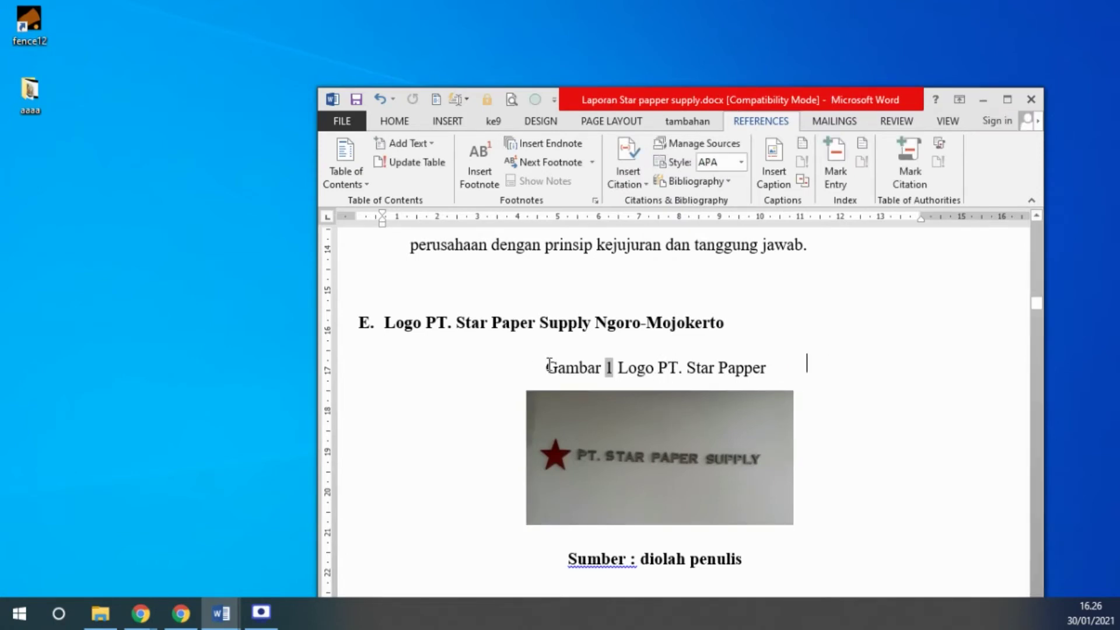
left_click_drag(544, 368, 776, 368)
left_click(392, 120)
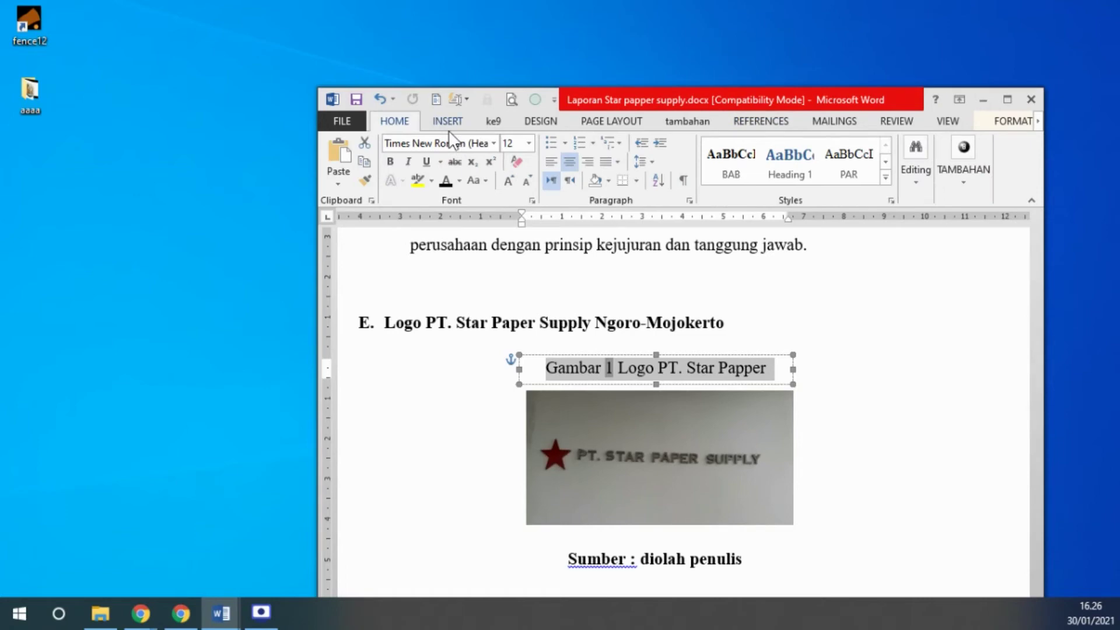
left_click(390, 162)
left_click(904, 397)
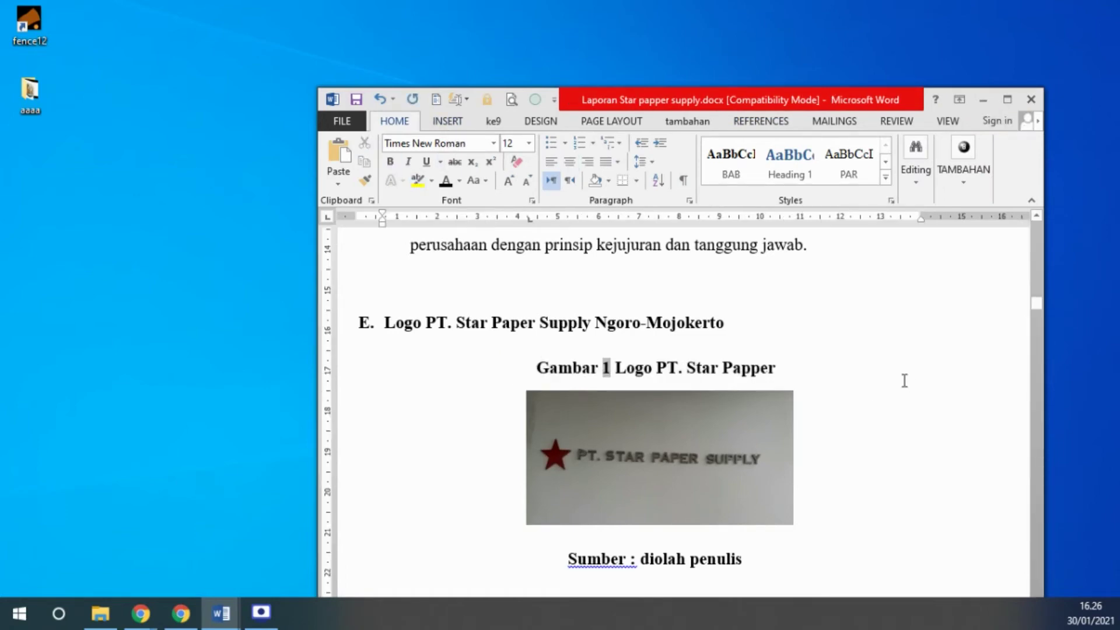
Step: Select the Gambar 2 organisation chart and show the References citation options
scroll(904, 380, "down", 2)
scroll(904, 380, "down", 4)
scroll(904, 380, "down", 4)
scroll(904, 380, "down", 5)
scroll(904, 380, "down", 5)
scroll(904, 380, "down", 4)
scroll(904, 380, "down", 5)
scroll(904, 380, "down", 3)
scroll(904, 381, "down", 5)
scroll(904, 385, "down", 4)
scroll(904, 385, "down", 5)
scroll(904, 384, "down", 5)
scroll(906, 388, "down", 5)
scroll(905, 380, "down", 5)
scroll(905, 381, "down", 3)
scroll(903, 382, "down", 5)
scroll(904, 382, "up", 3)
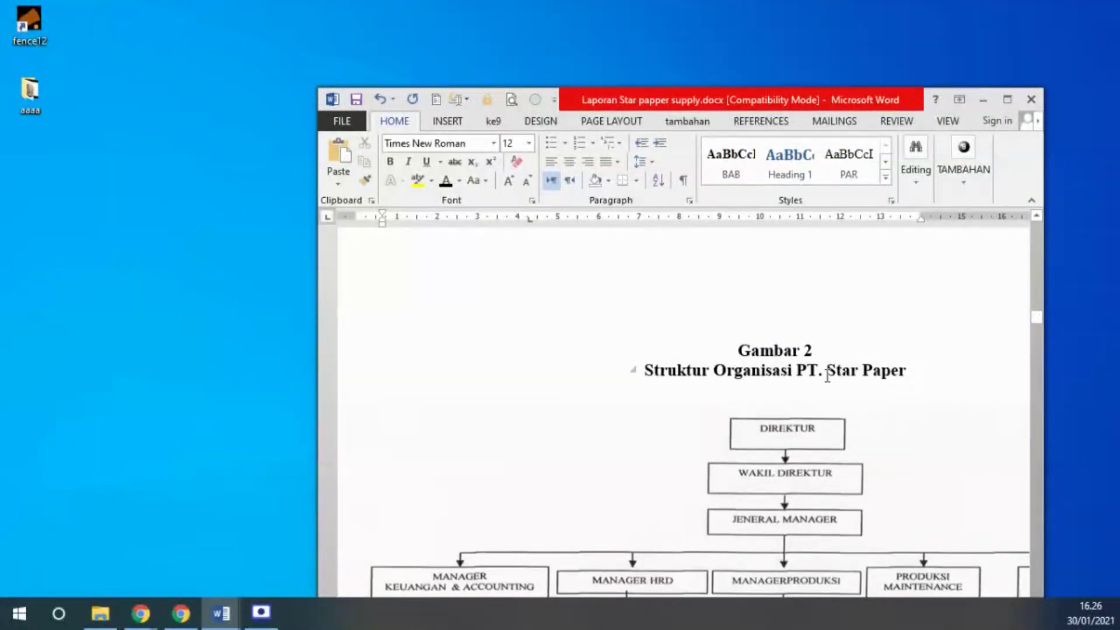
left_click(799, 412)
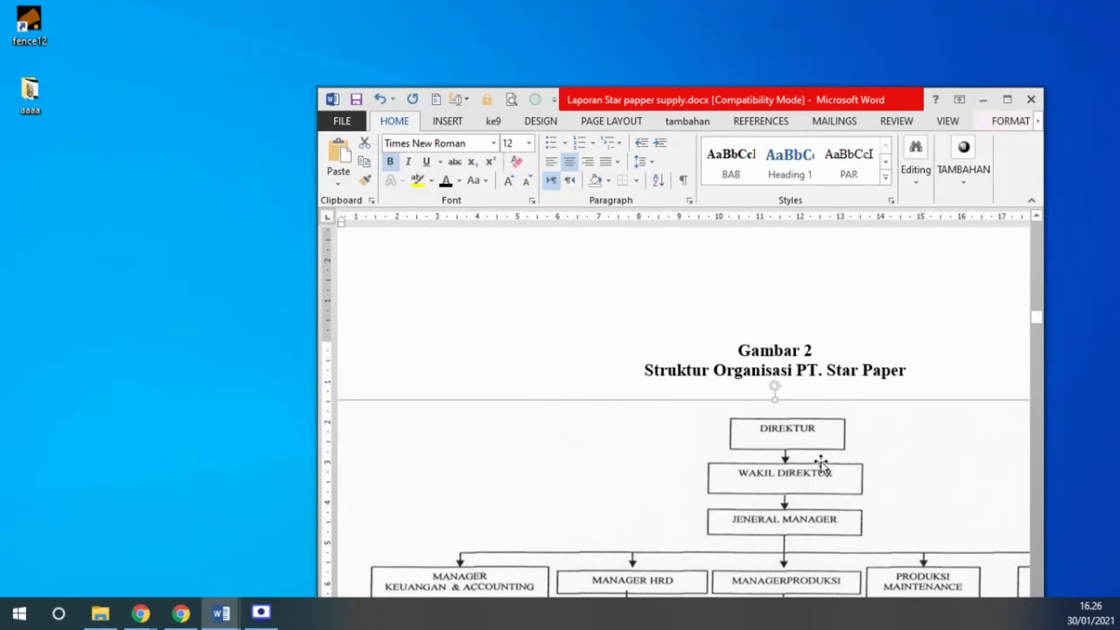
left_click(744, 120)
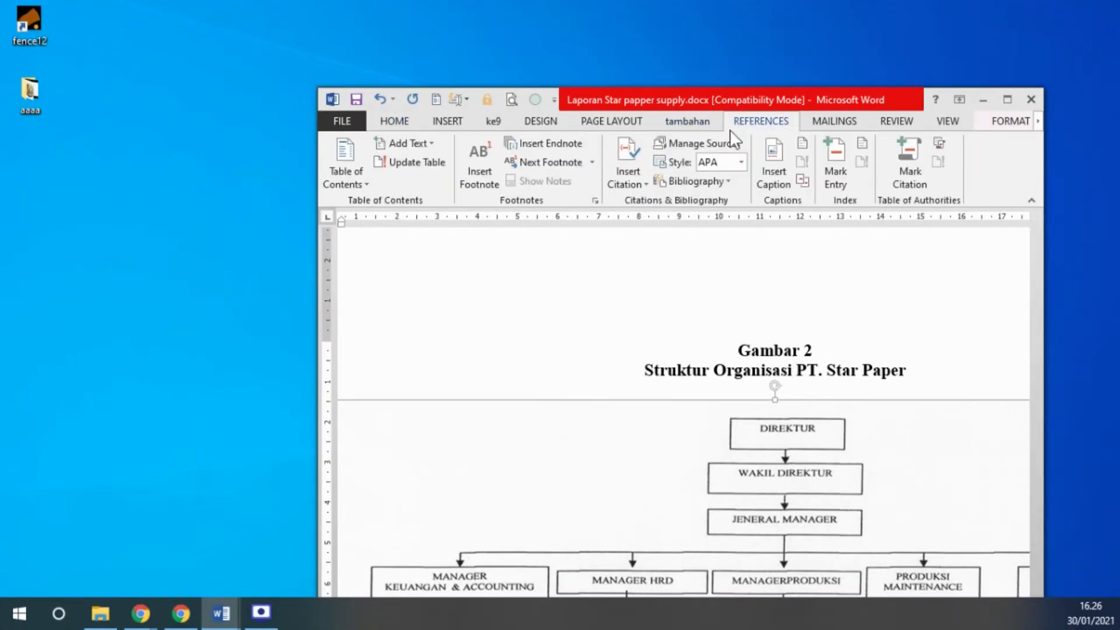
left_click(634, 151)
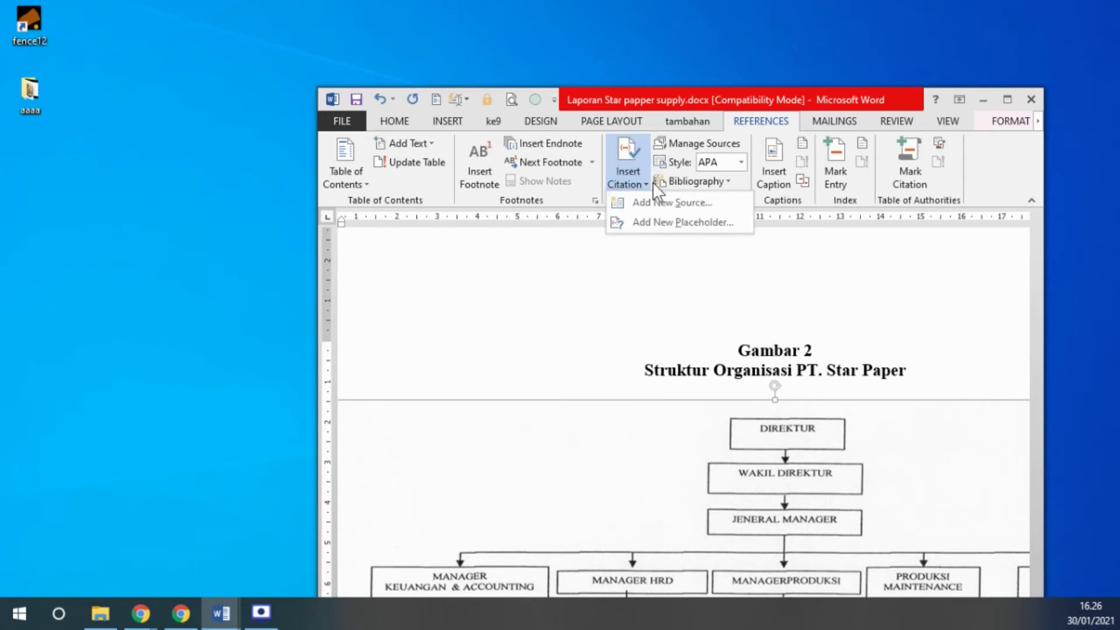
Step: Insert a 'Gambar 2 Struktur Organisasi PT. Star Papper' caption above the organisation chart
left_click(774, 154)
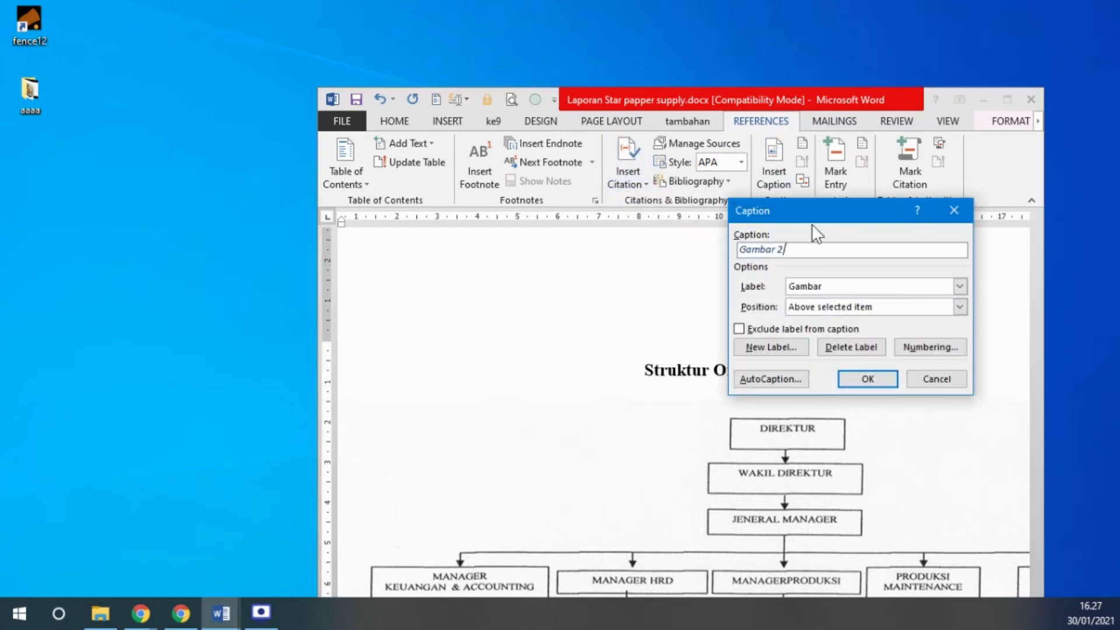
left_click(785, 249)
left_click_drag(827, 210, 664, 80)
type("Struktur Organisasi PT. Star Papper")
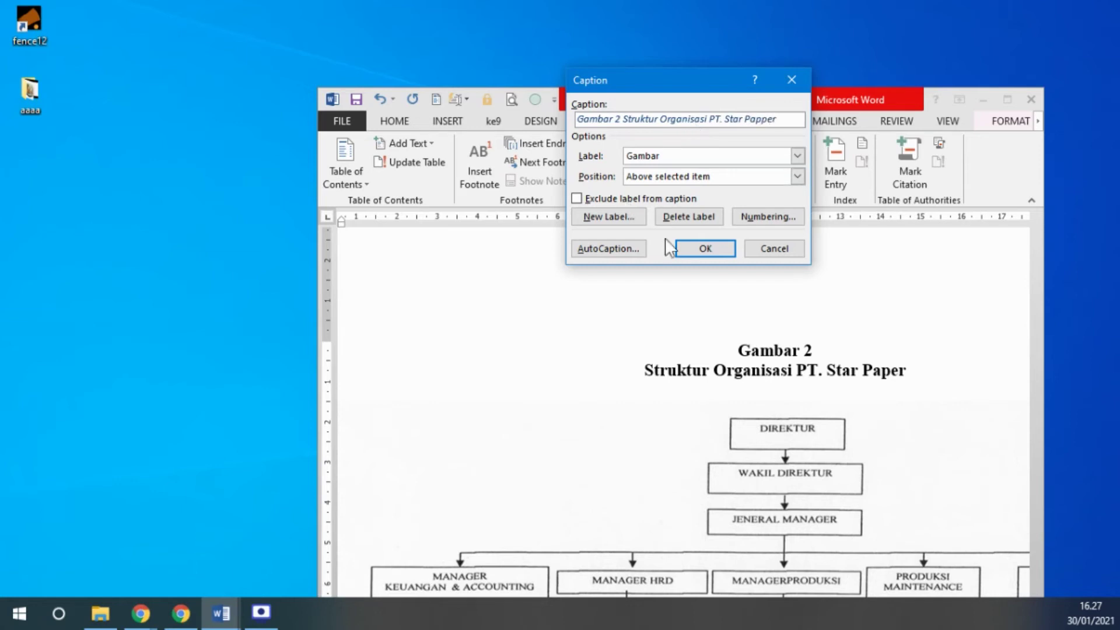
left_click(700, 248)
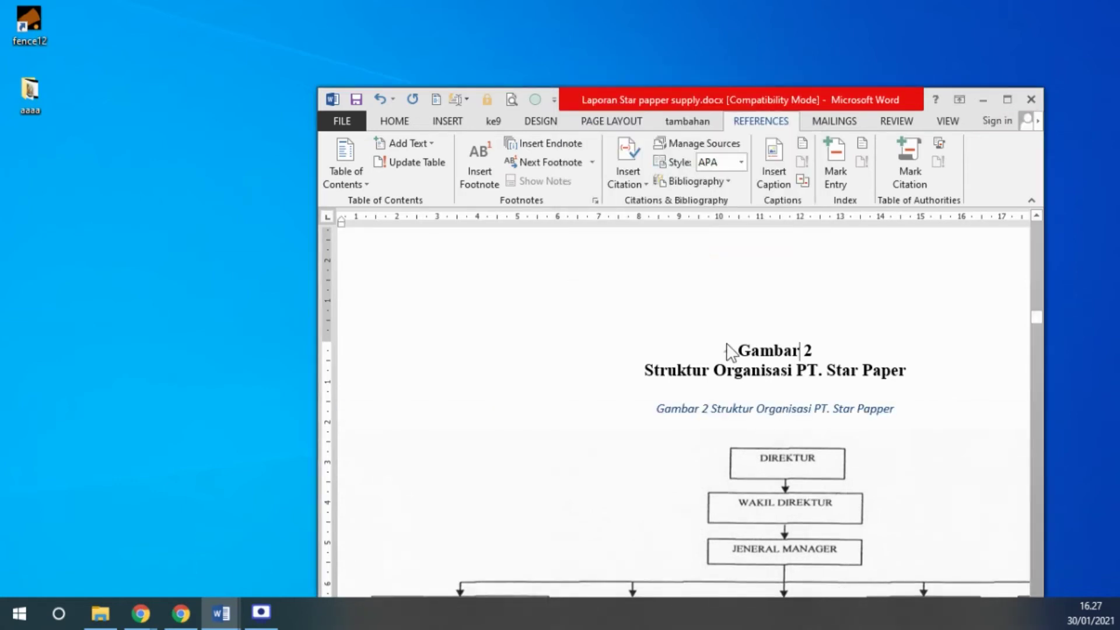
Step: Delete the old manual Gambar 2 heading and select the new caption line
left_click_drag(737, 351, 913, 386)
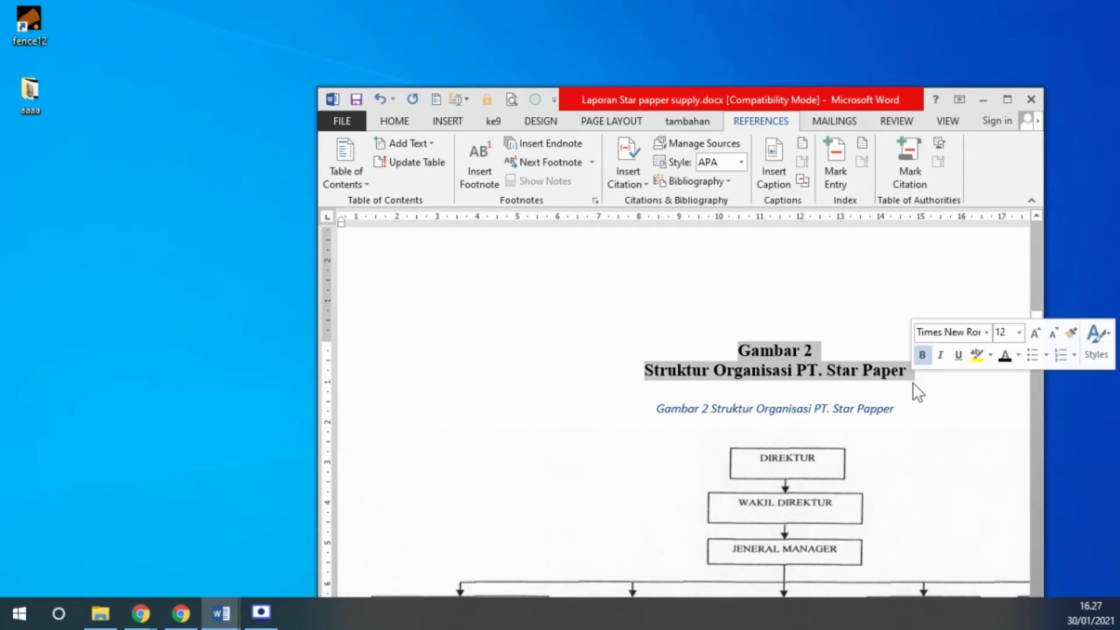
key("Delete")
triple_click(879, 350)
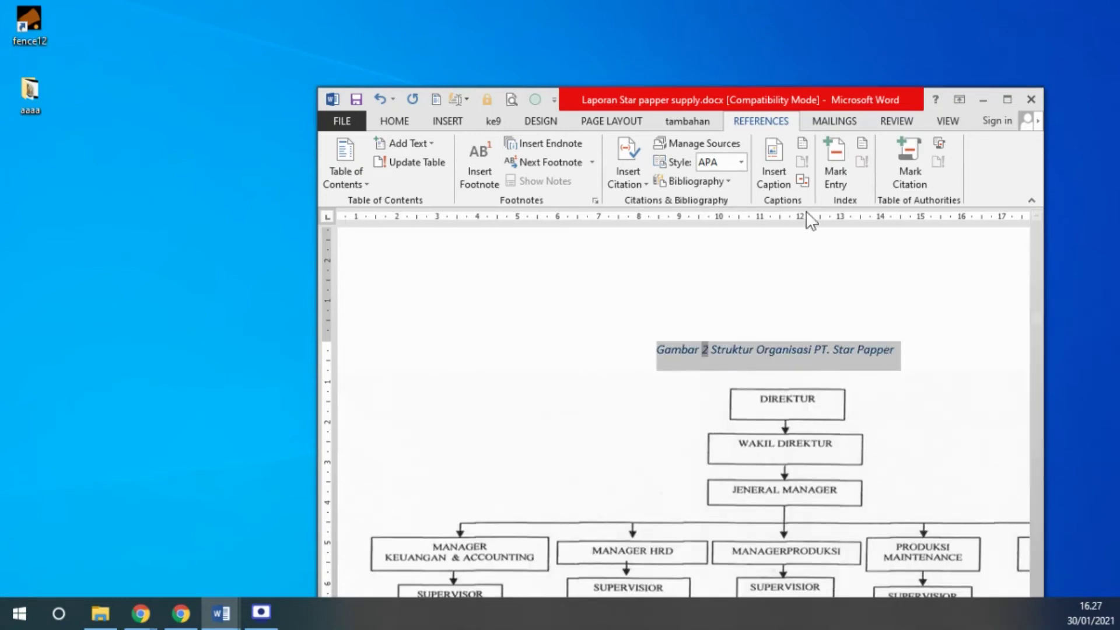
Step: Format the Gambar 2 caption as bold, non-italic, black 12 pt Times New Roman
left_click(396, 121)
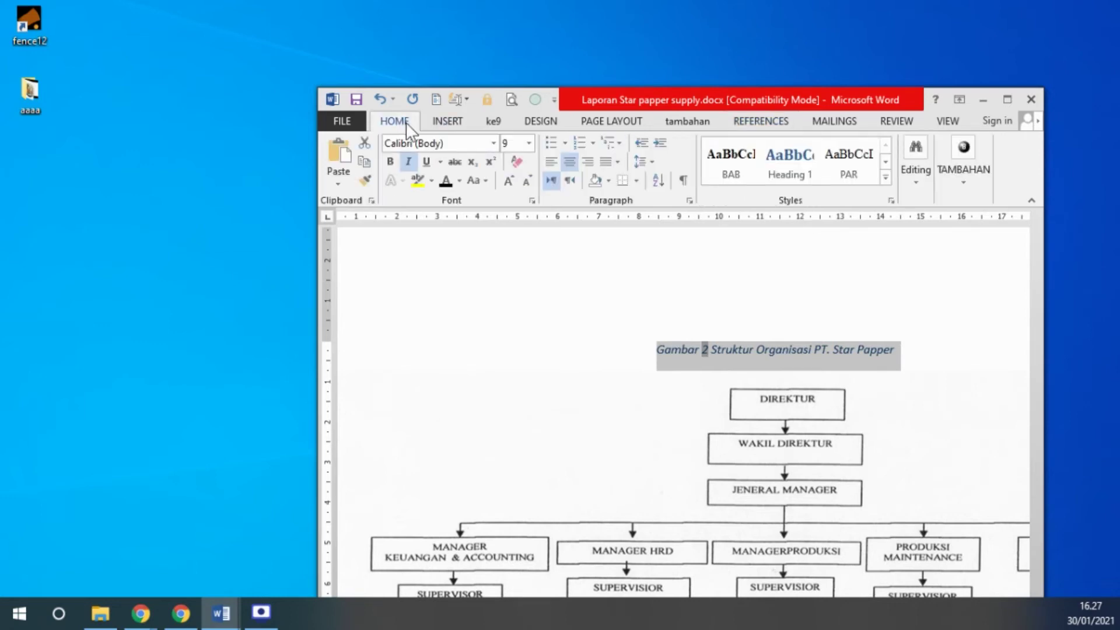
left_click(391, 163)
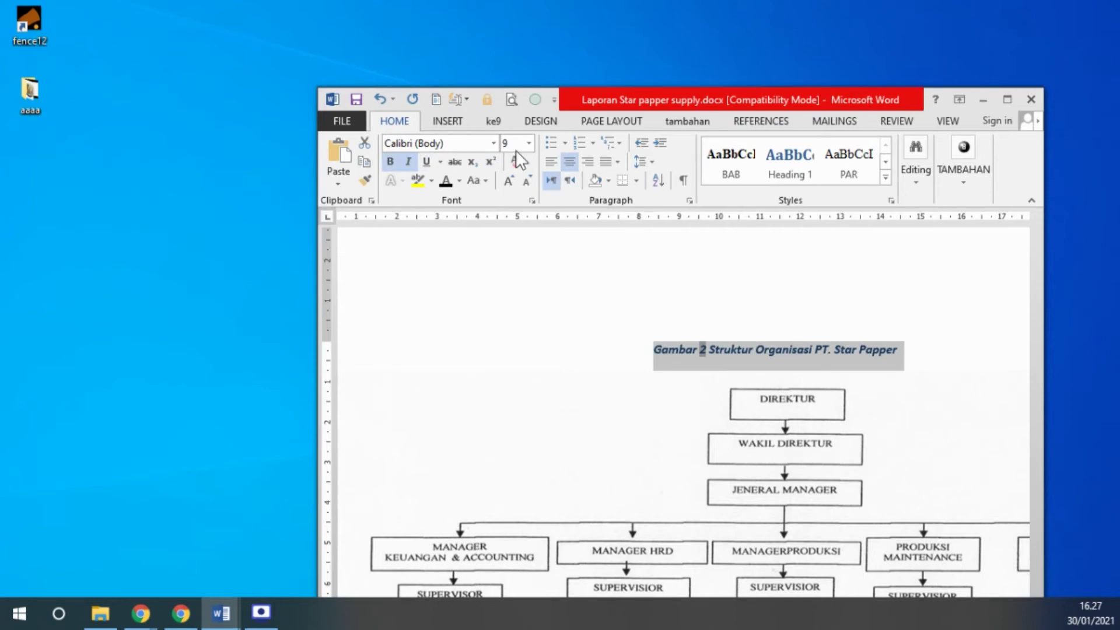
left_click(529, 143)
left_click(510, 227)
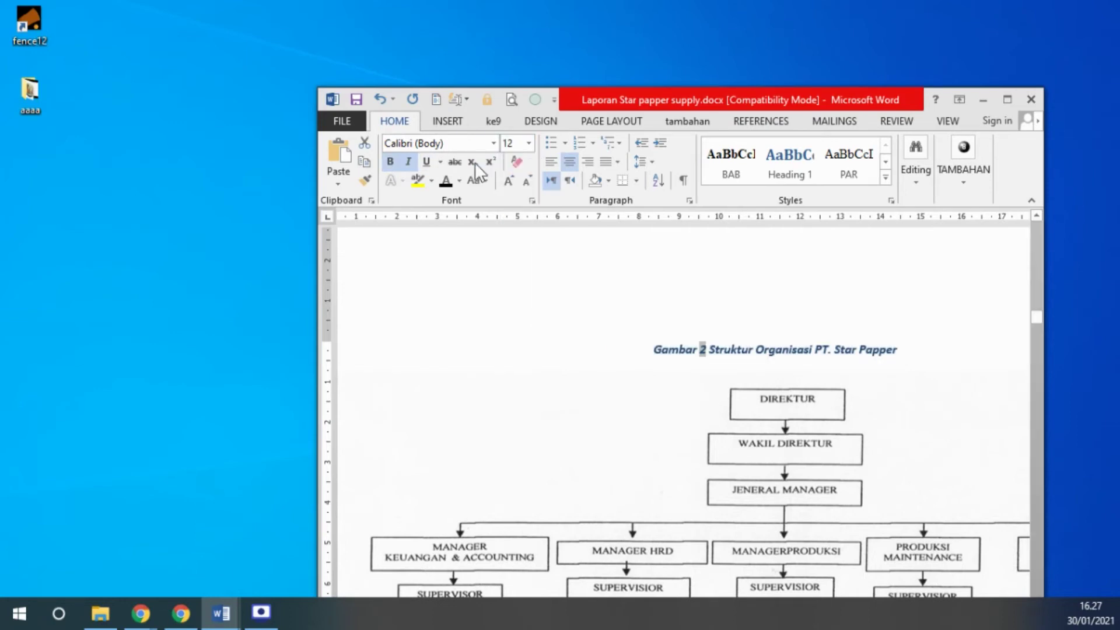
left_click(465, 143)
type("Times New Roman")
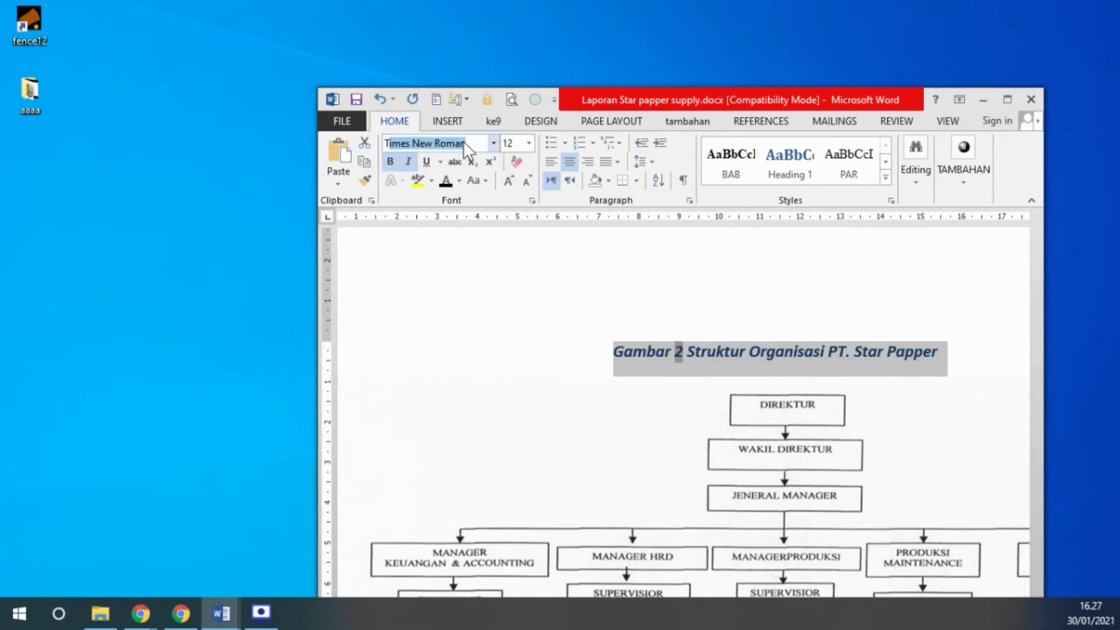
key("Return")
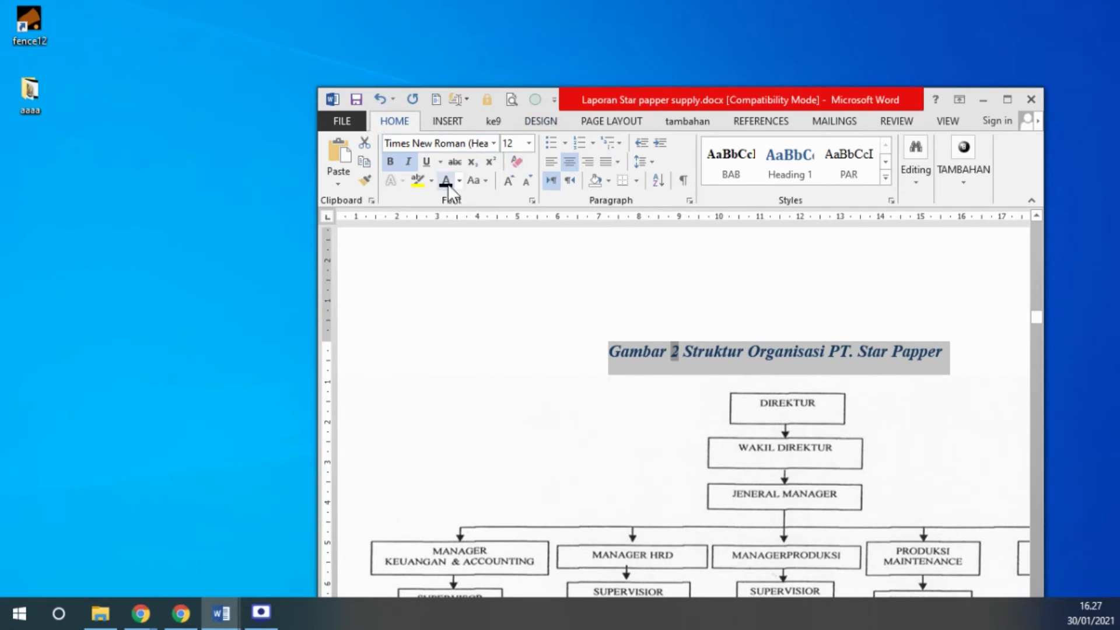
left_click(448, 183)
left_click(408, 162)
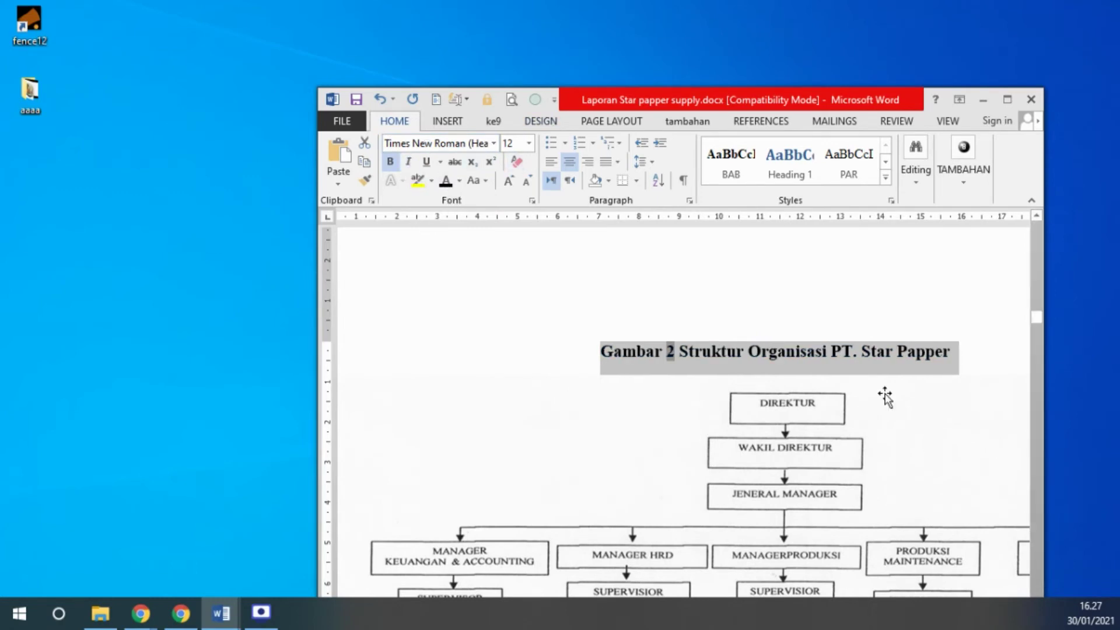
left_click(885, 396)
scroll(855, 394, "down", 10)
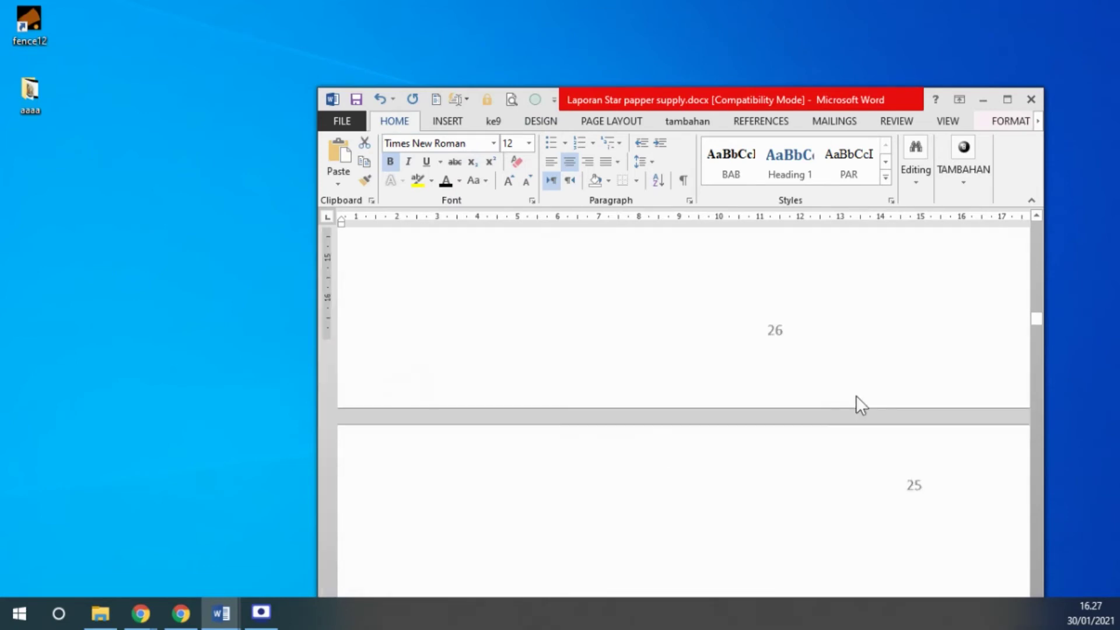
Step: Insert a 'Gambar 3 Produksi PT. Star Papper' caption above the boxes photo
scroll(855, 394, "down", 5)
scroll(857, 396, "down", 3)
scroll(857, 396, "up", 4)
left_click(758, 349)
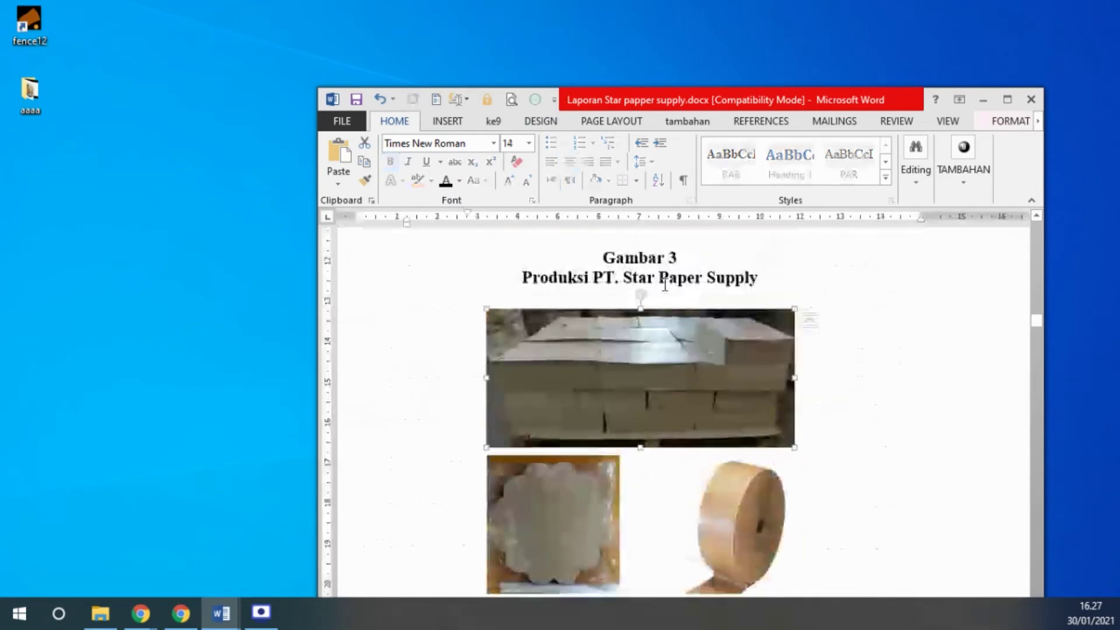
left_click(761, 120)
left_click(775, 155)
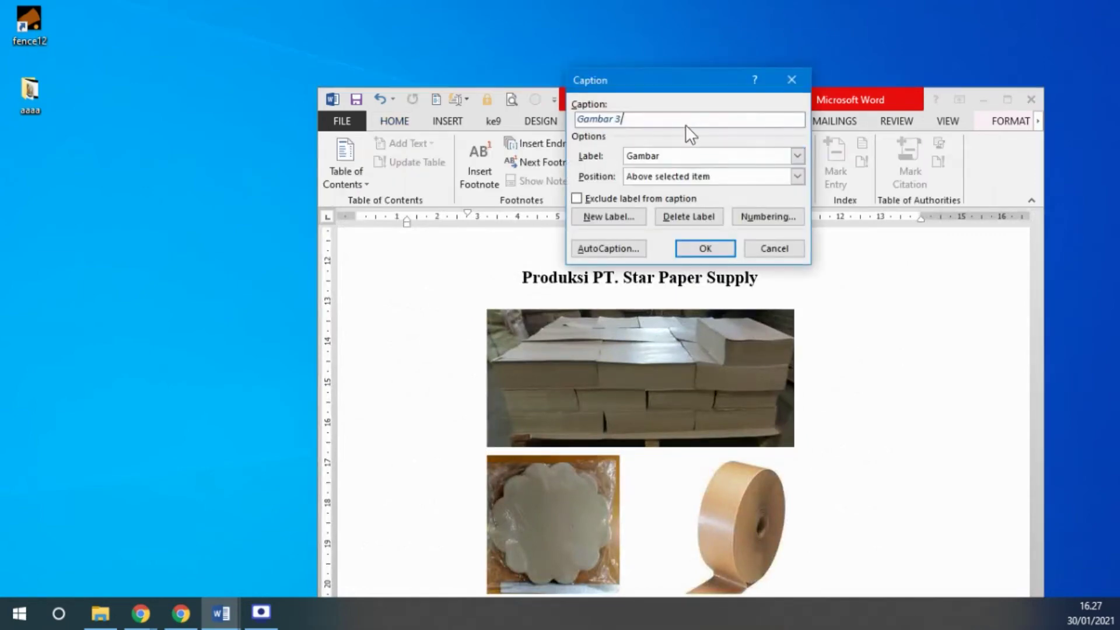
type("Produksi PT. Star P")
type("apper")
left_click(692, 250)
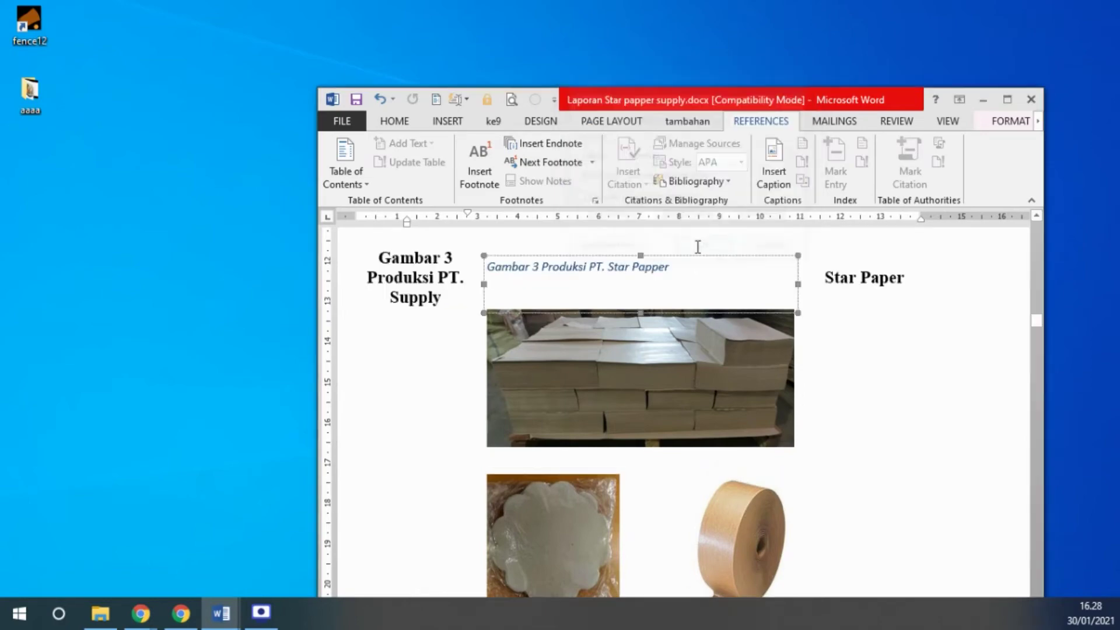
Step: Delete the old Gambar 3 heading and rejoin the word 'sekarang' in the paragraph
left_click_drag(370, 257, 441, 309)
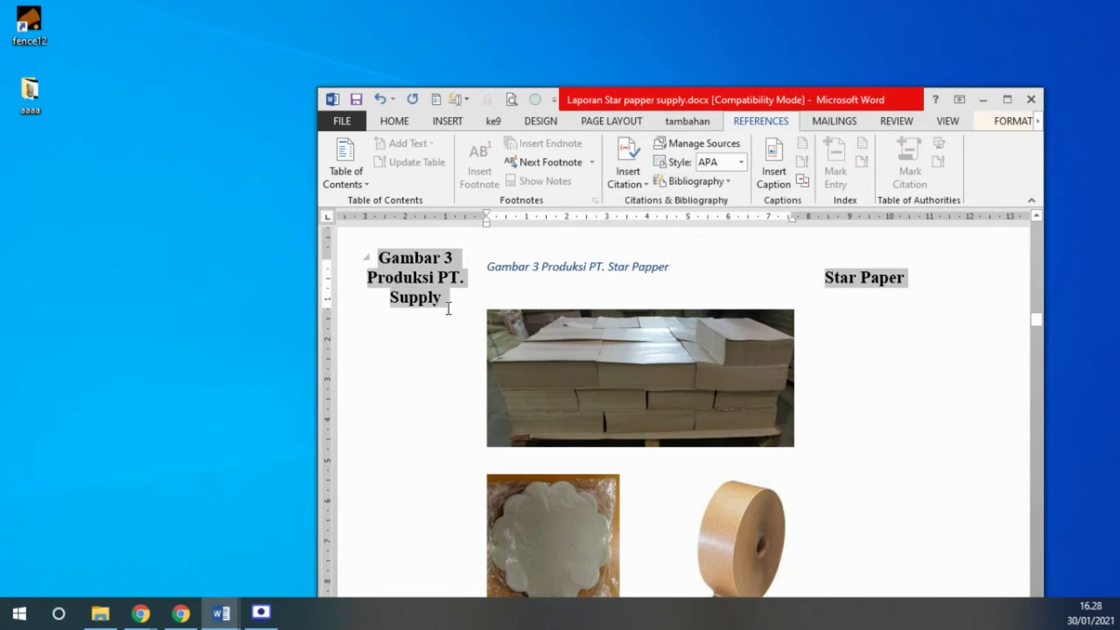
key("Delete")
scroll(581, 306, "up", 3)
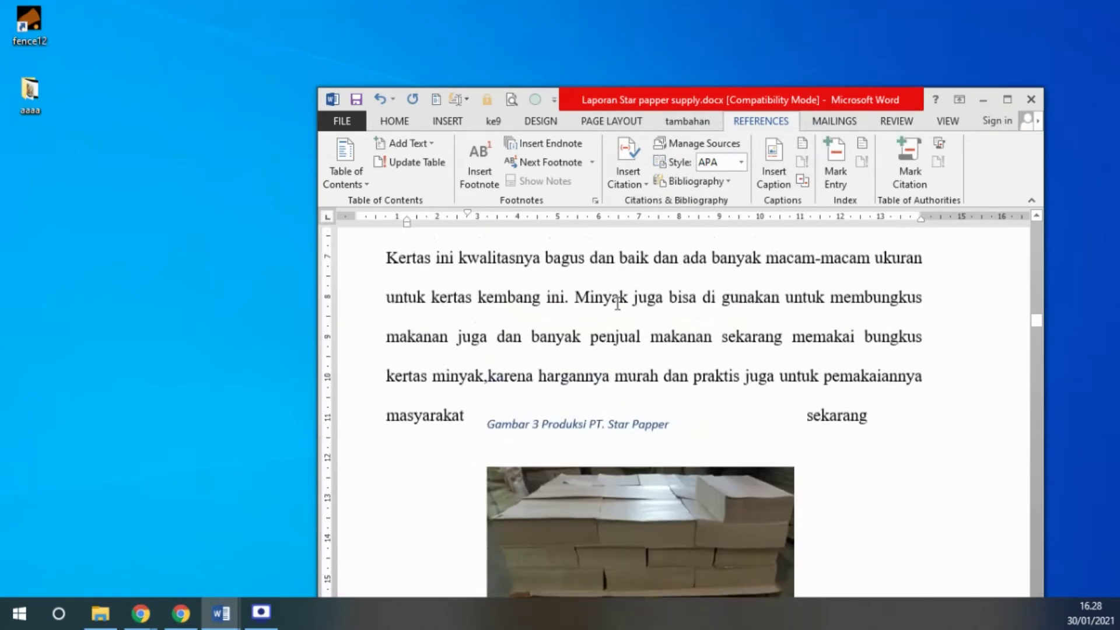
left_click(608, 442)
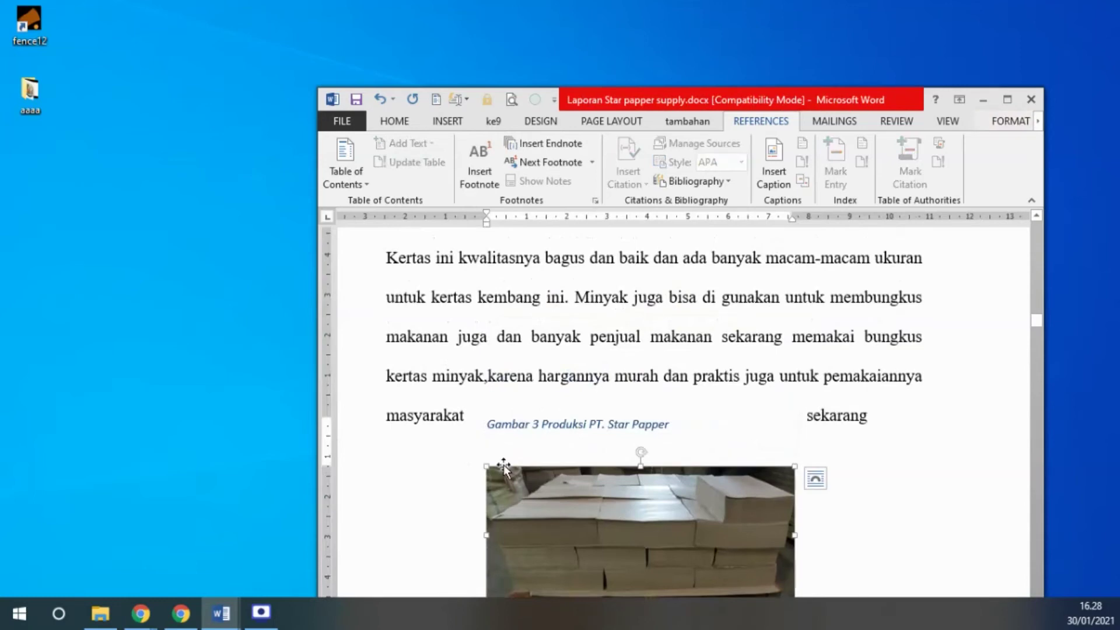
left_click(939, 425)
key("Return")
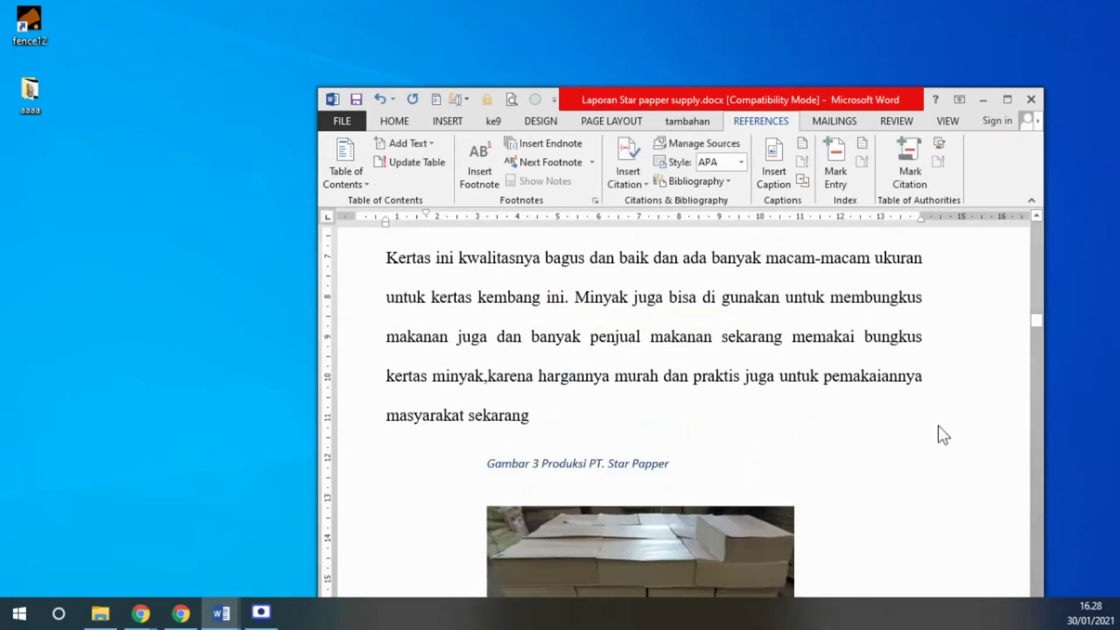
scroll(915, 399, "down", 2)
Step: Set the Gambar 3 caption to 12 pt bold Times New Roman, non-italic and centred
left_click(654, 316)
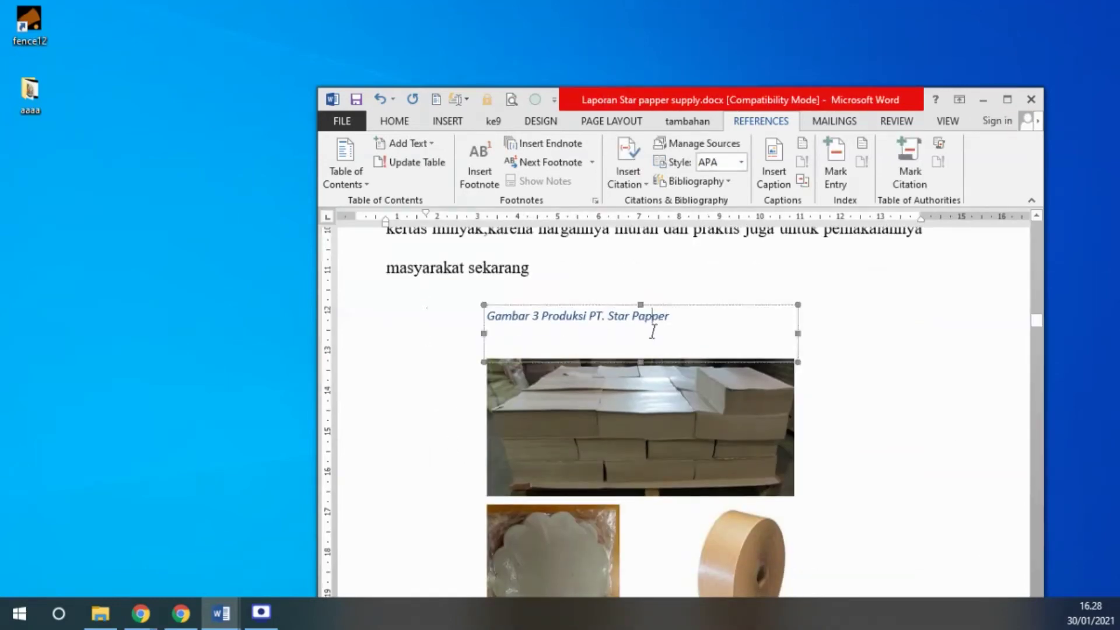
left_click(680, 304)
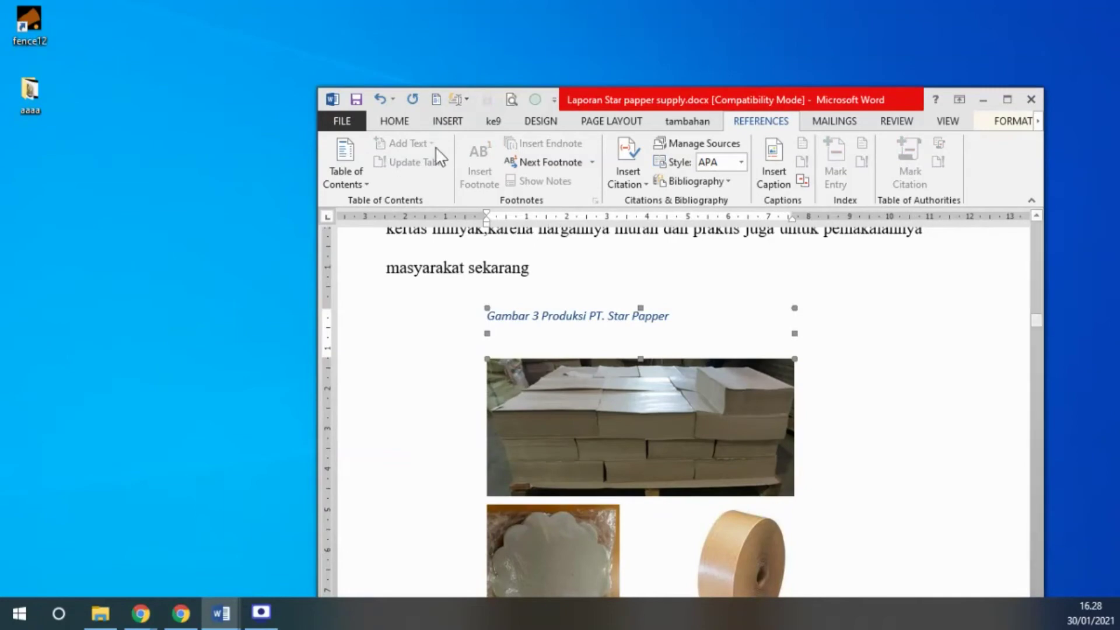
left_click(394, 121)
left_click(529, 143)
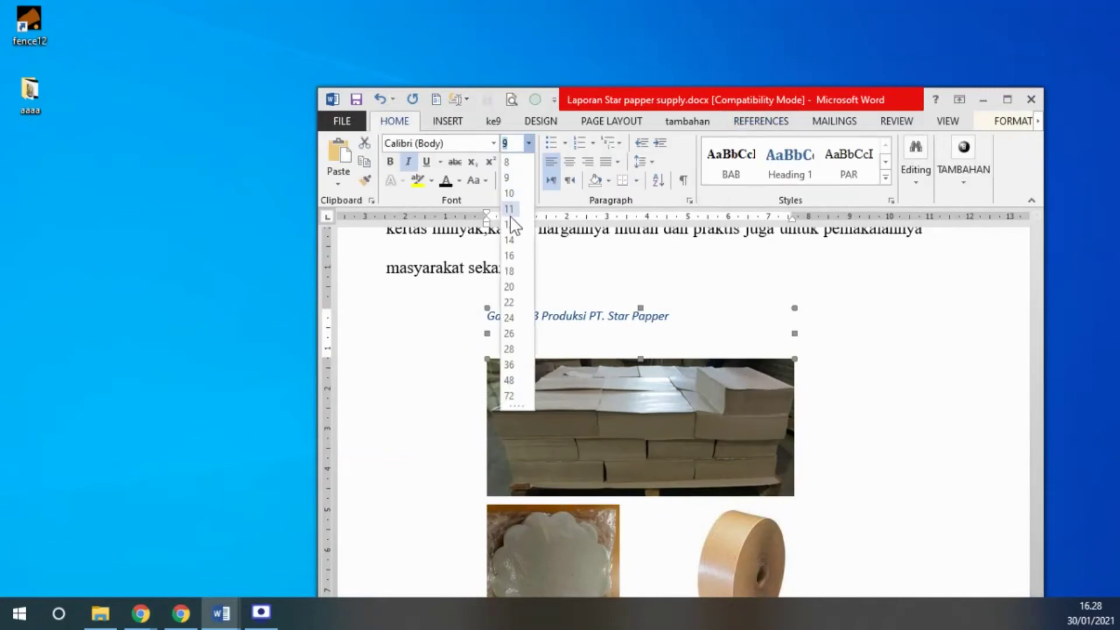
left_click(512, 233)
left_click(493, 143)
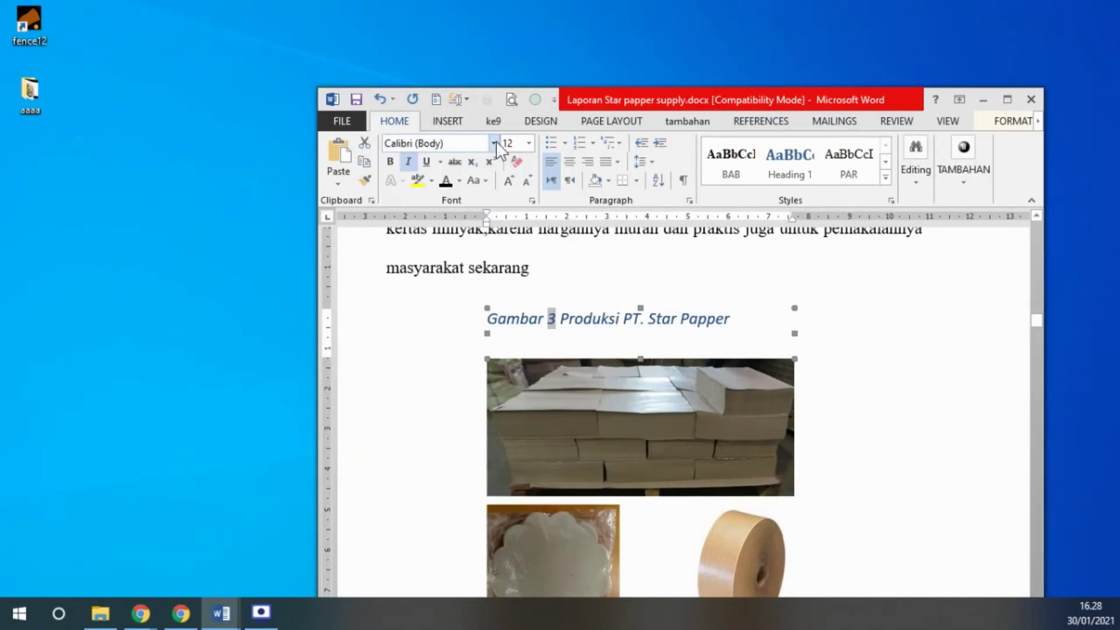
left_click(466, 226)
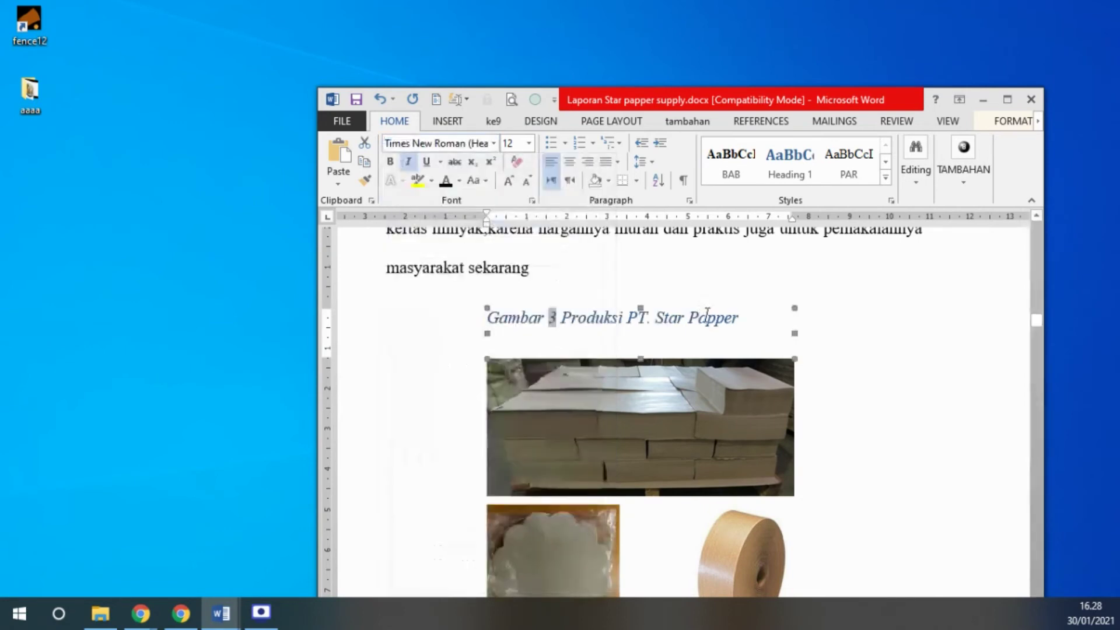
left_click(390, 163)
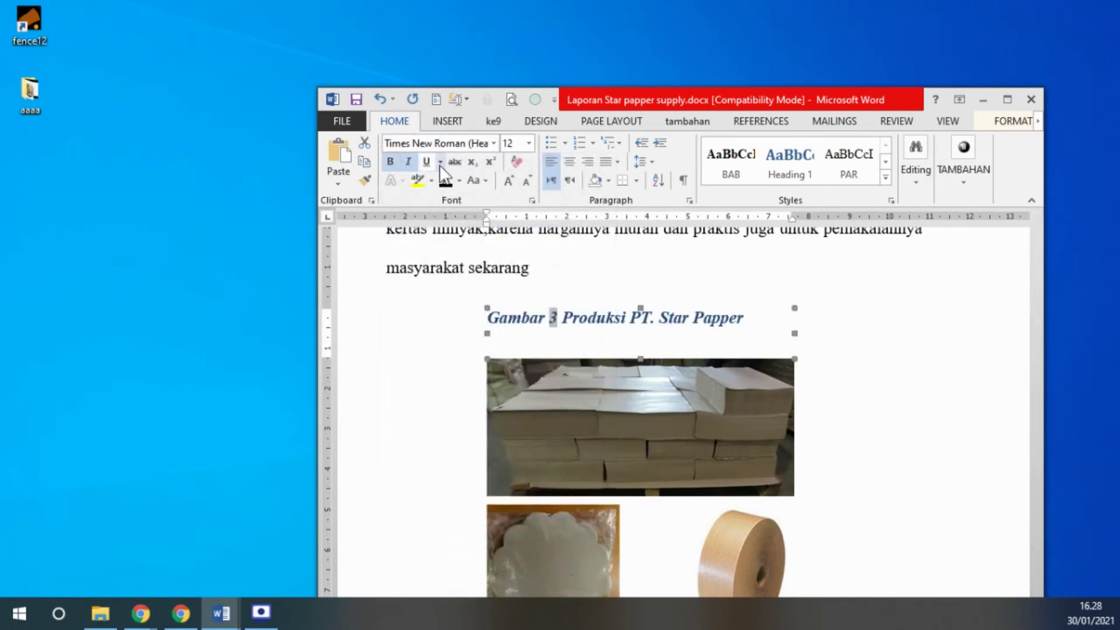
left_click(407, 162)
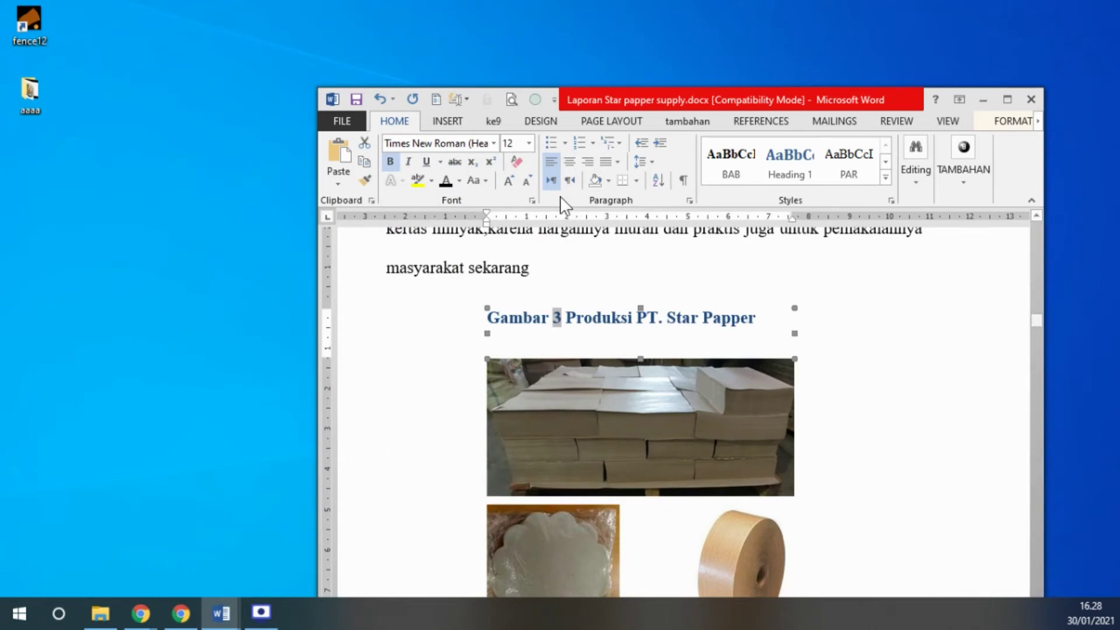
left_click(570, 162)
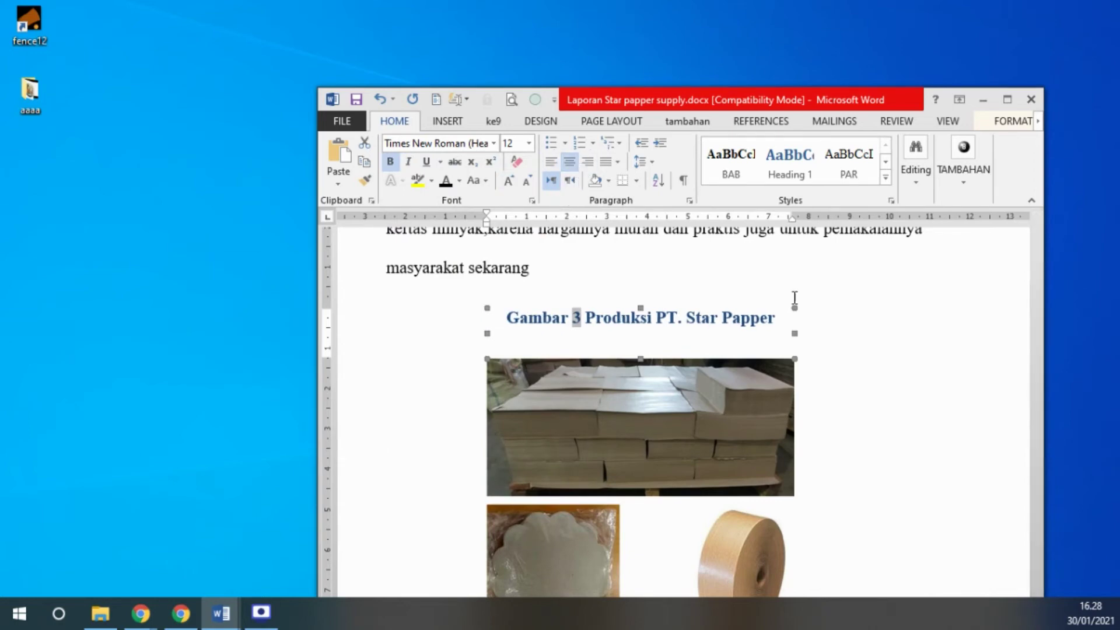
left_click(980, 425)
Step: Change the Gambar 3 caption text colour to black
left_click(378, 318)
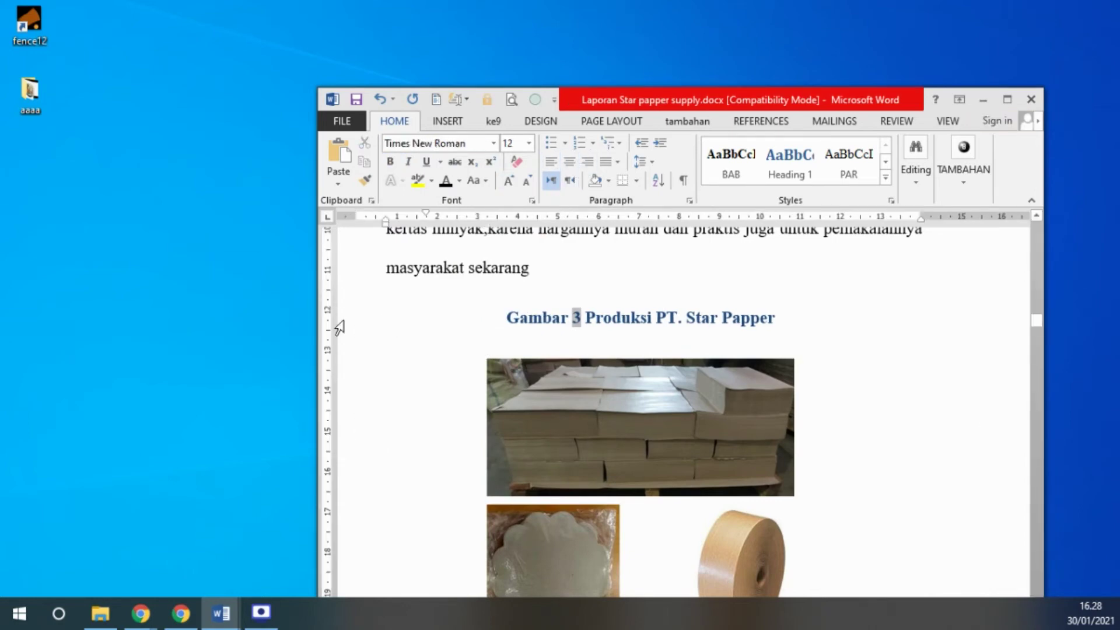
left_click_drag(375, 319, 518, 325)
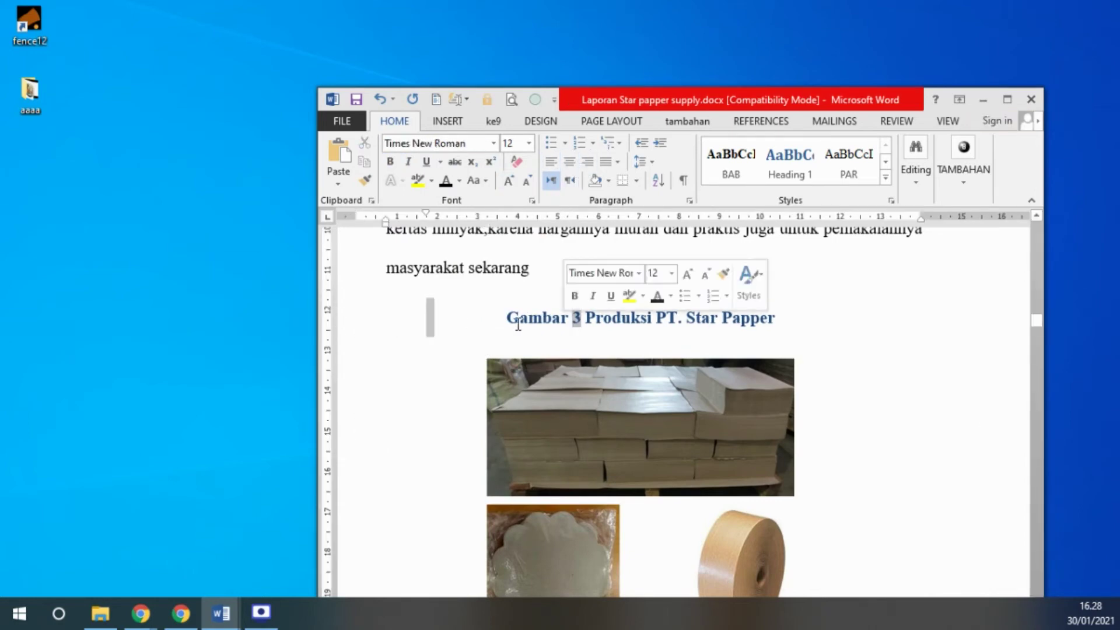
left_click(487, 308)
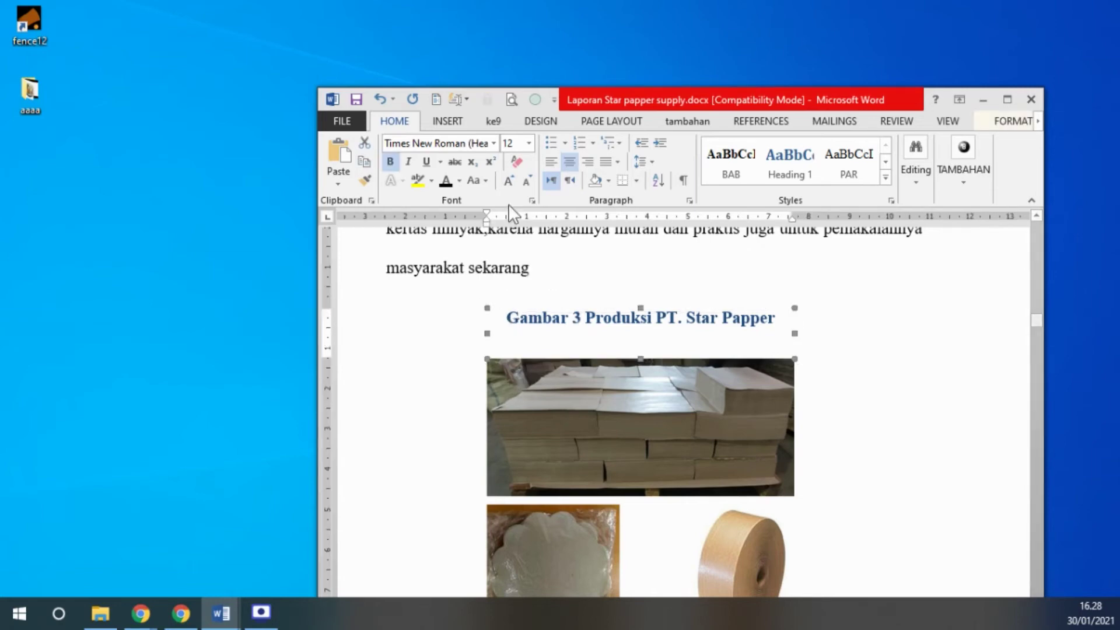
left_click(445, 182)
left_click(883, 370)
scroll(883, 372, "down", 2)
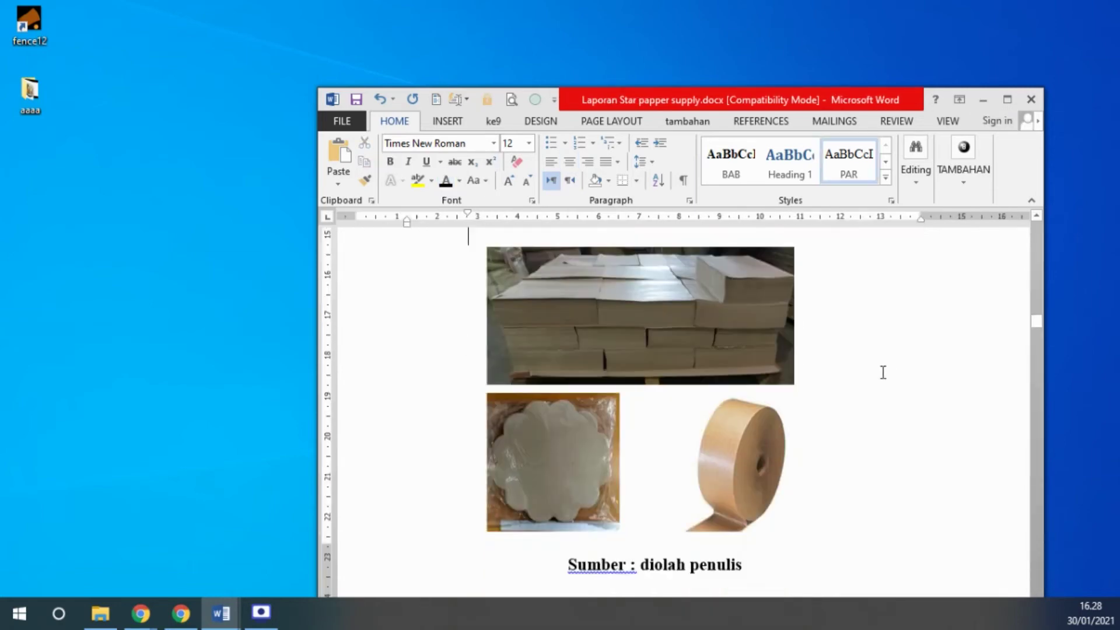
Step: Scroll to section C's daily-activity table and select the whole table
scroll(883, 372, "down", 2)
scroll(883, 374, "down", 3)
scroll(884, 376, "down", 5)
scroll(880, 371, "down", 5)
scroll(880, 370, "down", 5)
scroll(882, 372, "down", 5)
scroll(880, 372, "down", 5)
scroll(880, 372, "down", 4)
scroll(881, 372, "down", 3)
scroll(883, 376, "down", 5)
scroll(883, 373, "down", 5)
scroll(887, 370, "down", 3)
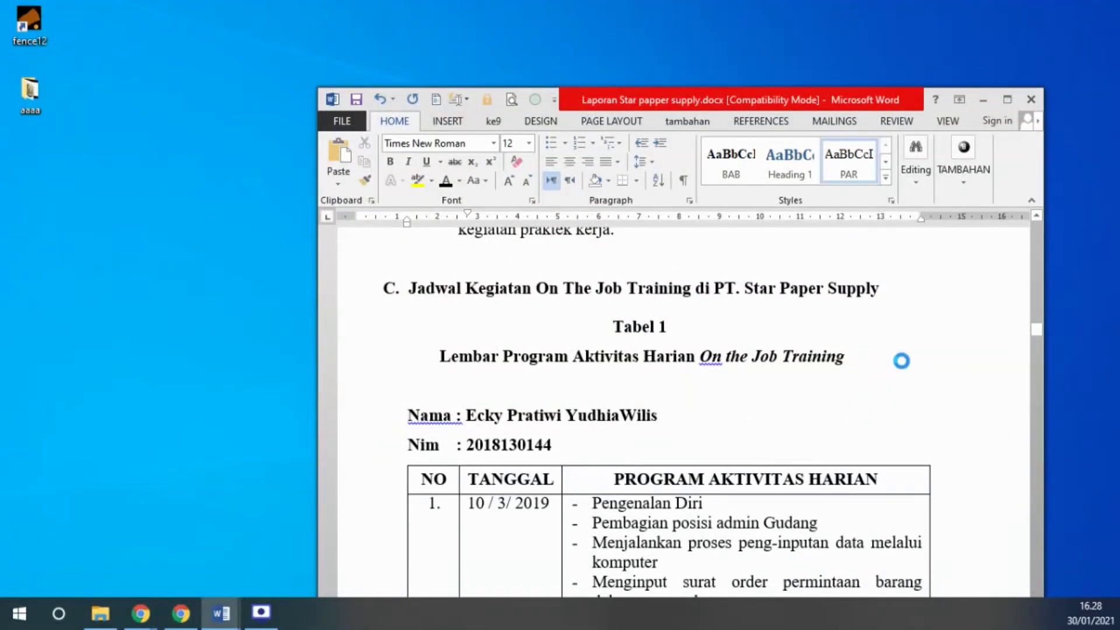
left_click(760, 384)
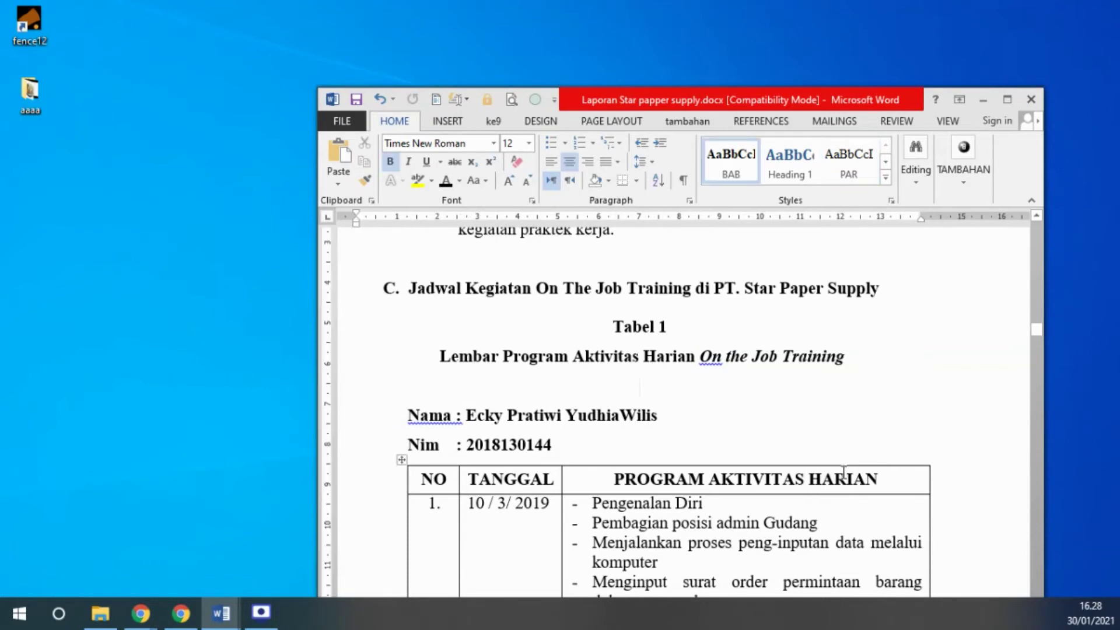
scroll(814, 403, "down", 2)
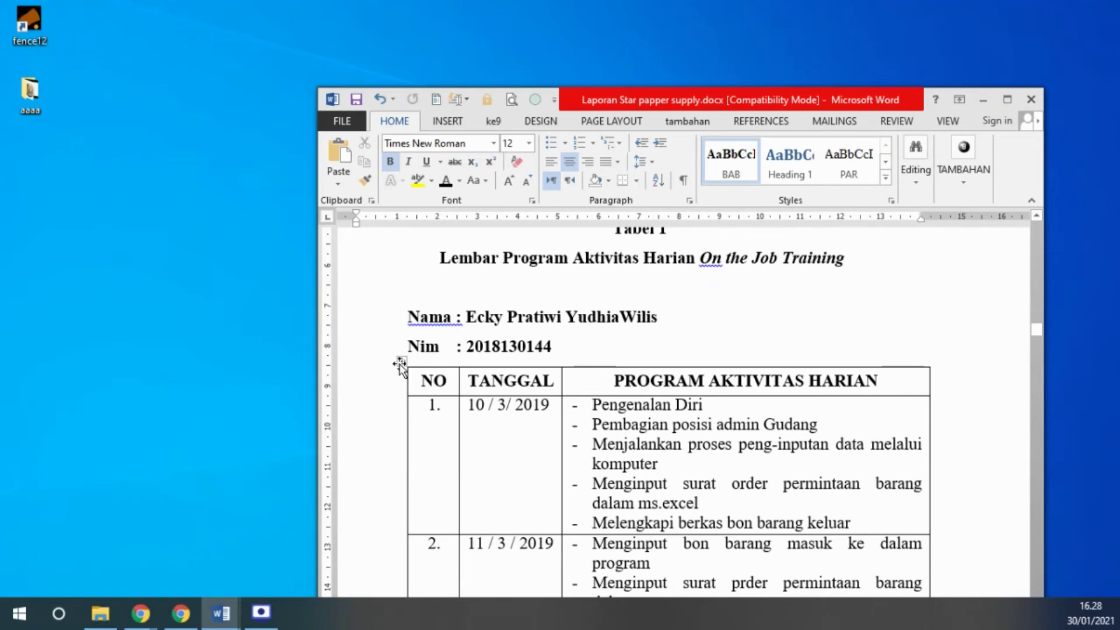
left_click(402, 362)
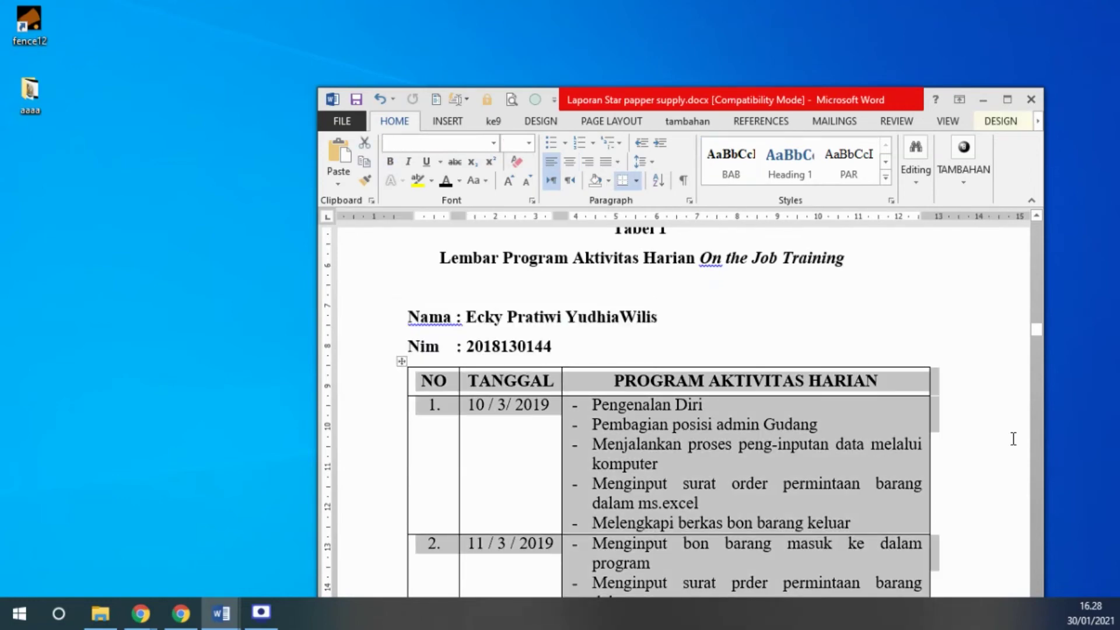
left_click(761, 121)
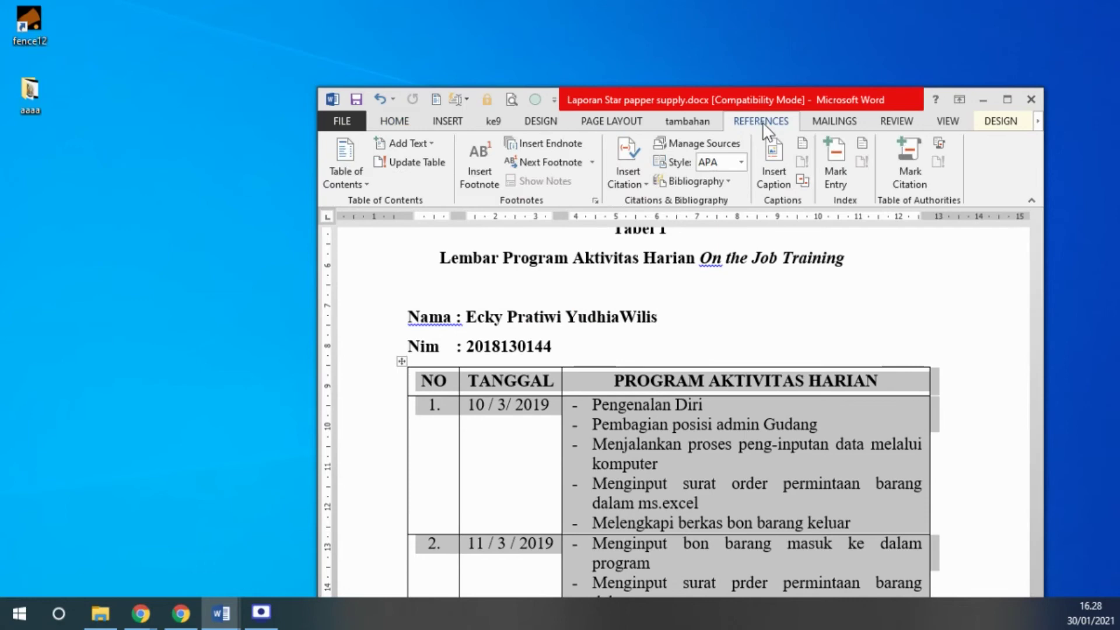
Step: Create a new 'Tabel' caption label positioned above the selected table
left_click(778, 156)
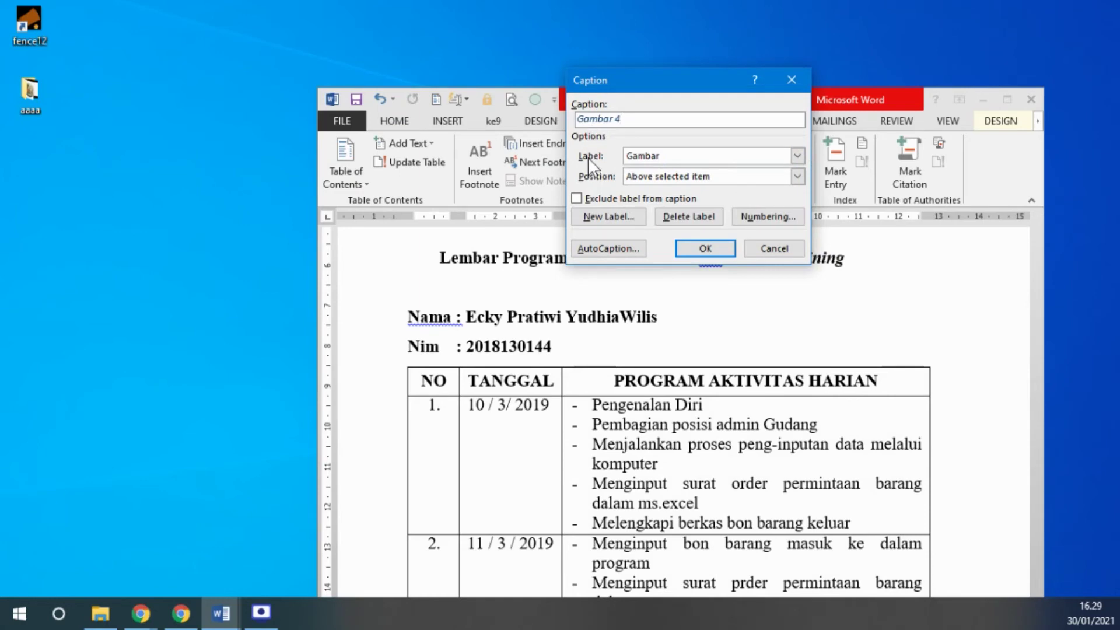
left_click(797, 156)
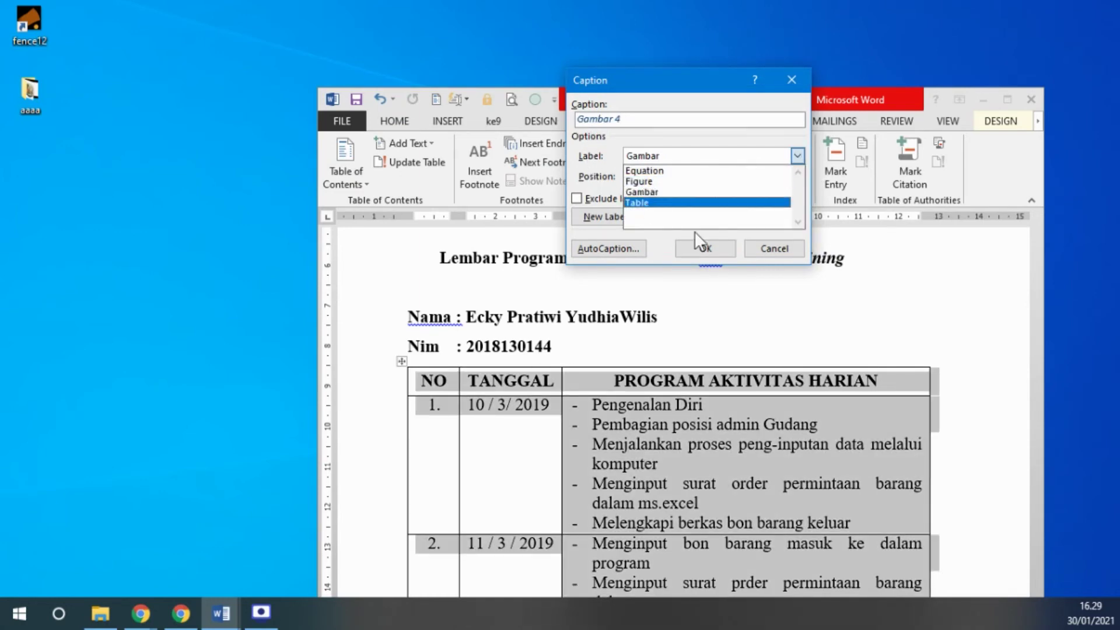
left_click(769, 248)
left_click(770, 247)
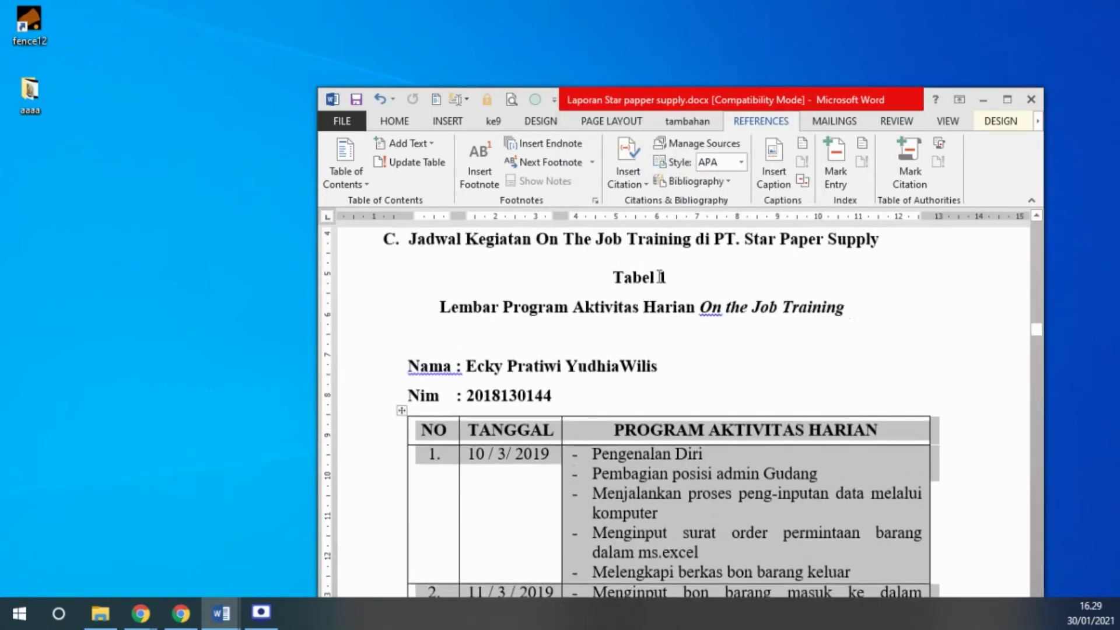
left_click(771, 151)
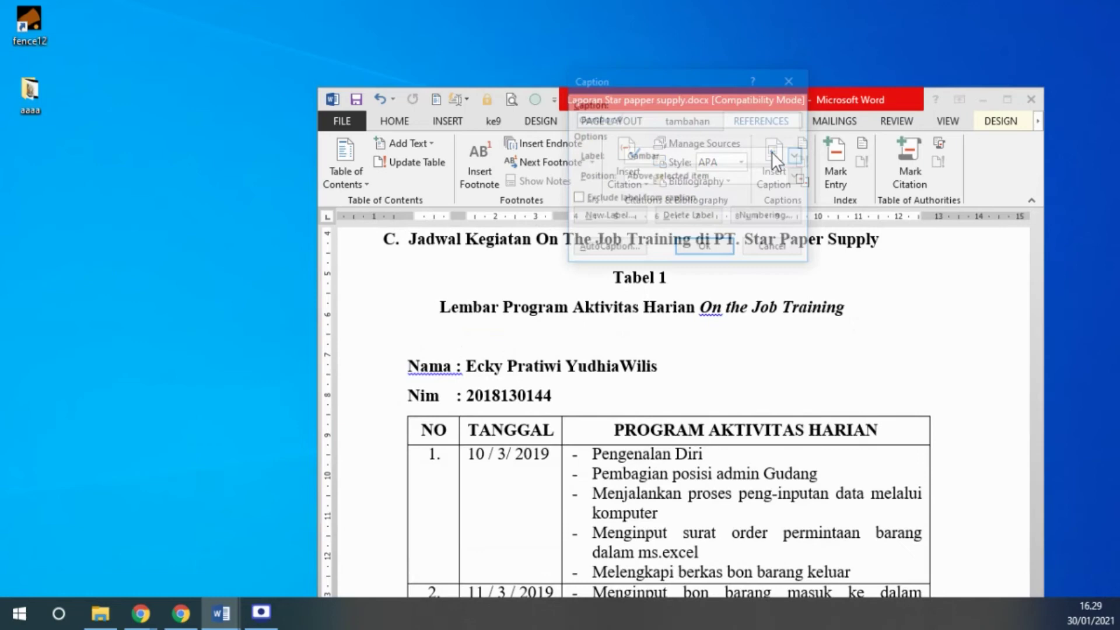
left_click(624, 217)
type("Tabel")
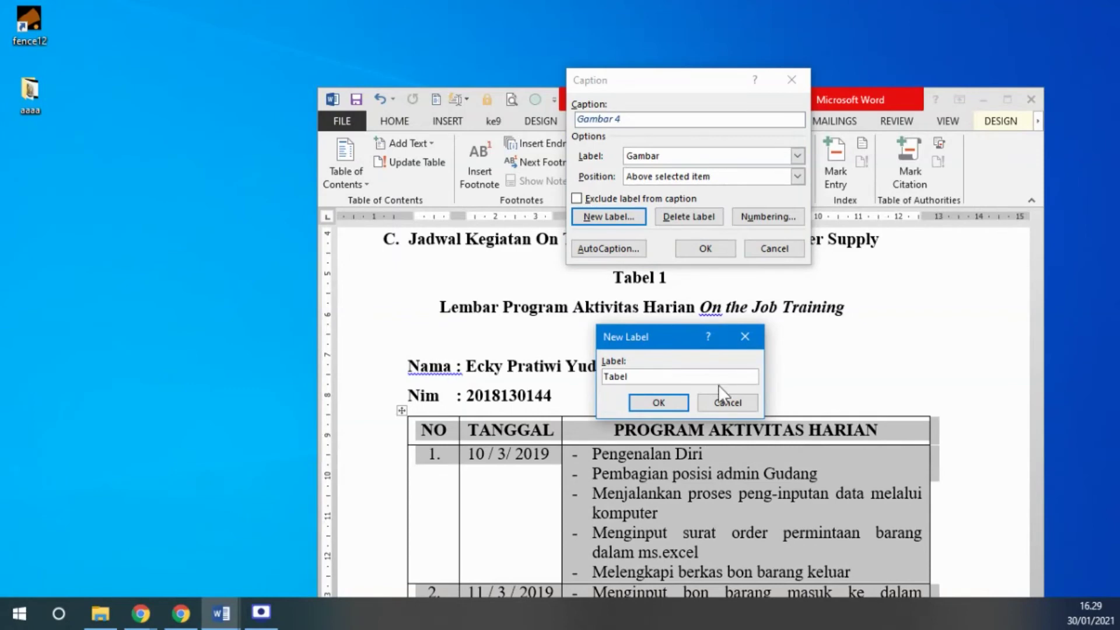
left_click(664, 405)
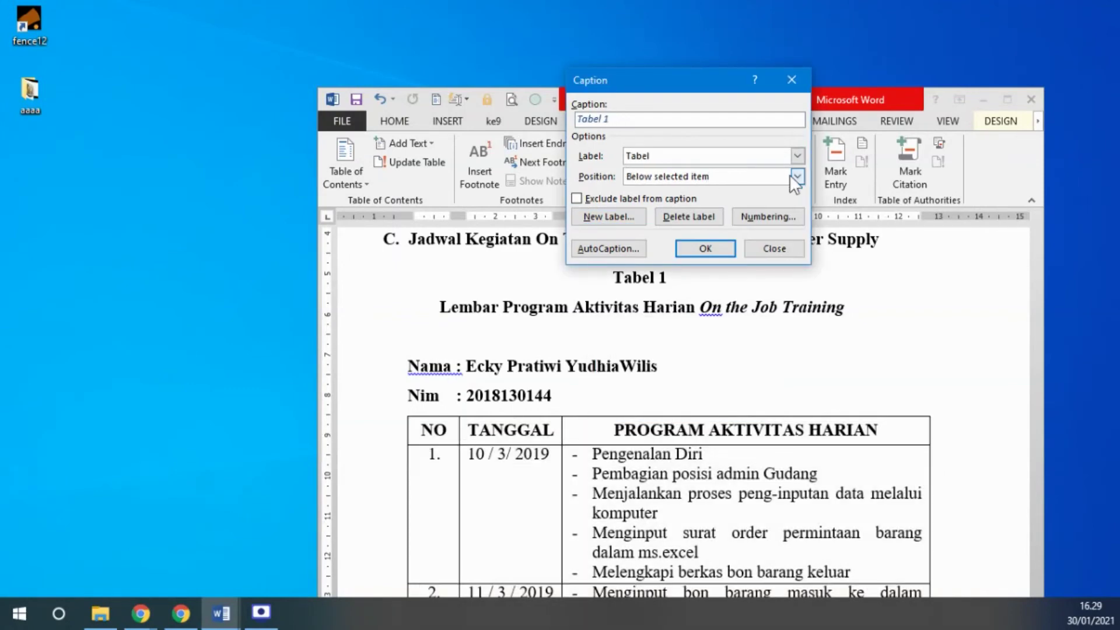
left_click(796, 176)
left_click(741, 185)
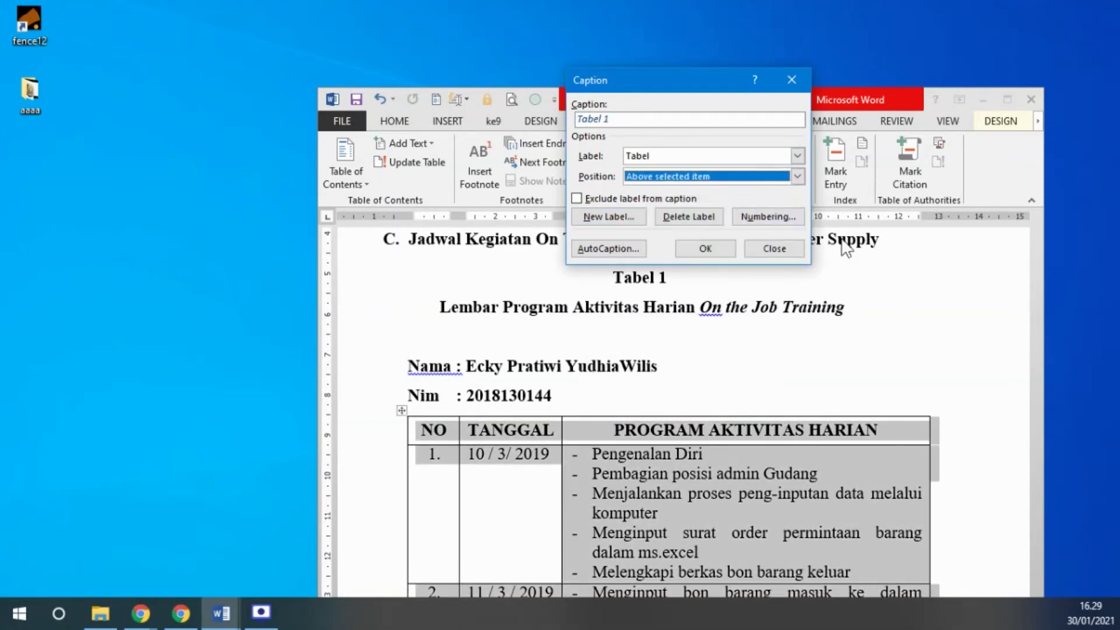
Step: Insert the caption 'Tabel 1 Lembar Program Aktifitas Harian On The Job Training'
left_click(647, 119)
type("Lembar A")
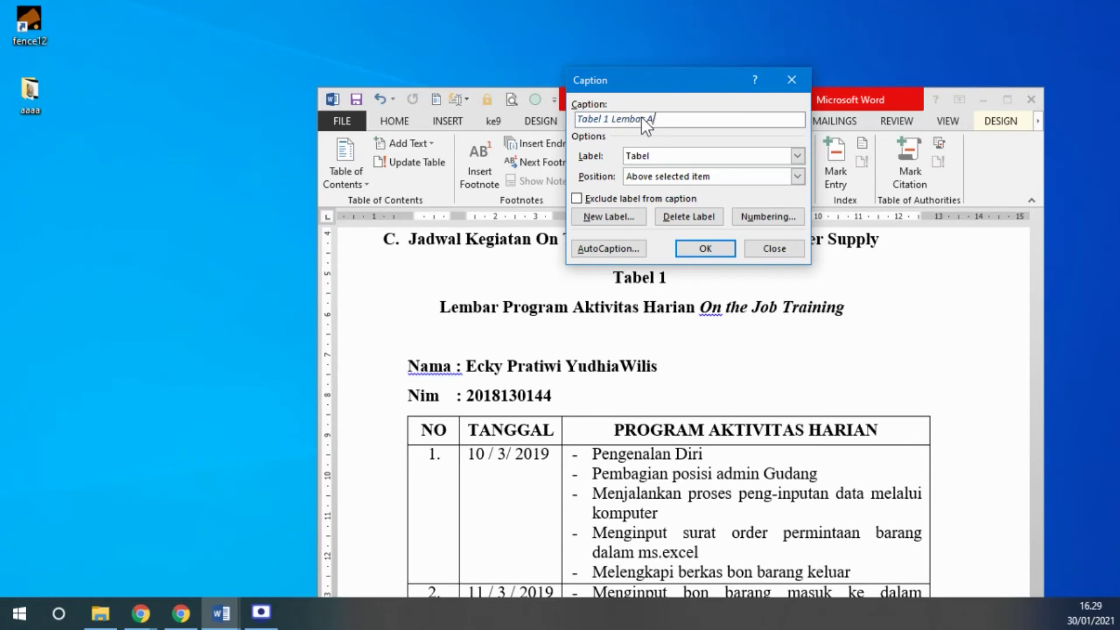
type("r")
type("rogra")
type("tas")
type(" harin")
key("BackSpace")
key("BackSpace")
key("BackSpace")
key("BackSpace")
type("Harian")
type("On The Job Training")
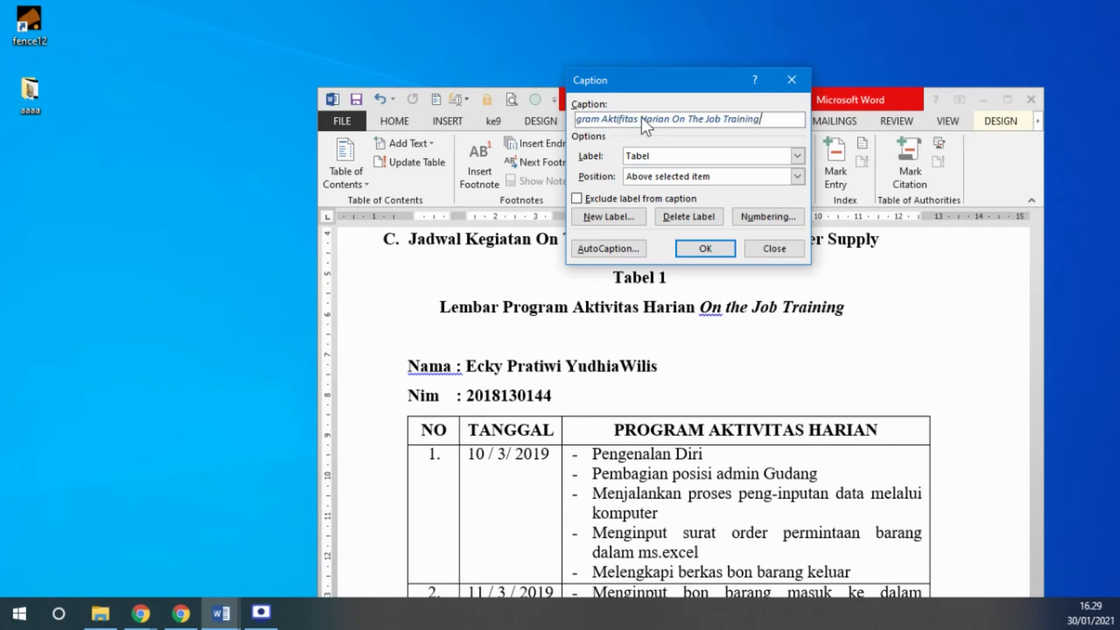
left_click(705, 248)
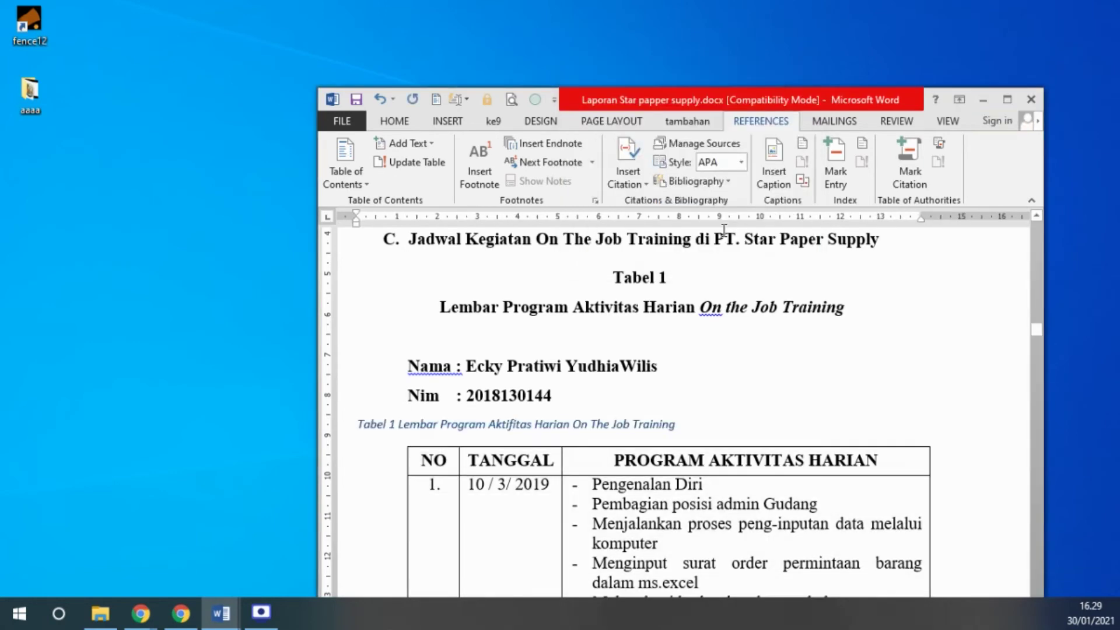
key("Home")
key("ctrl+Right")
key("ctrl+Right")
Step: Replace the old typed Tabel 1 heading lines with the new numbered caption
left_click(343, 429)
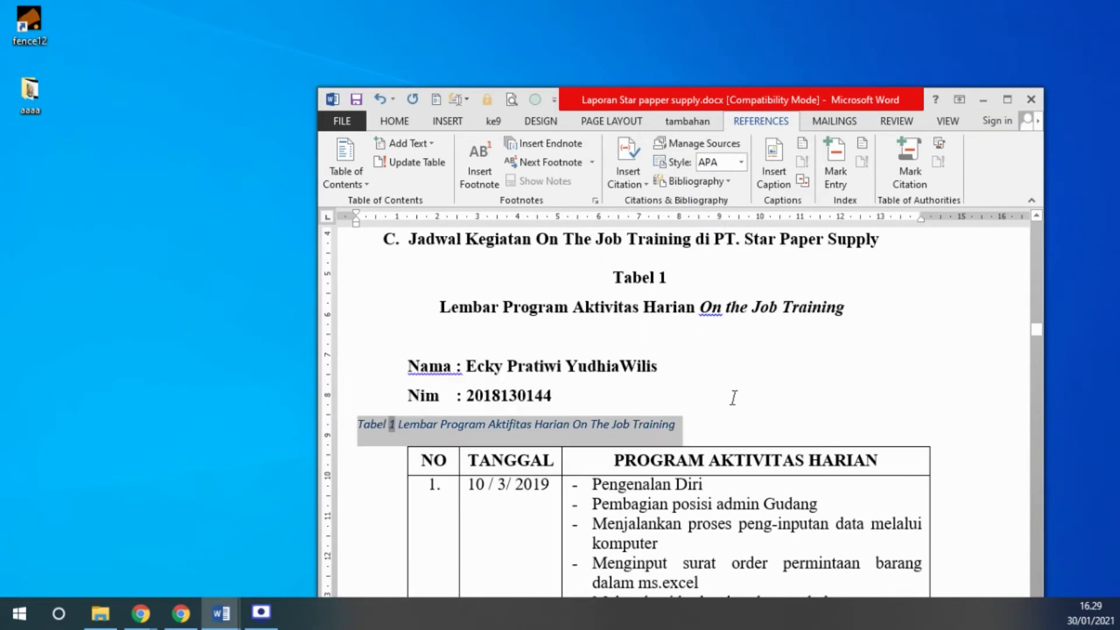
key("Delete")
left_click_drag(618, 278, 862, 307)
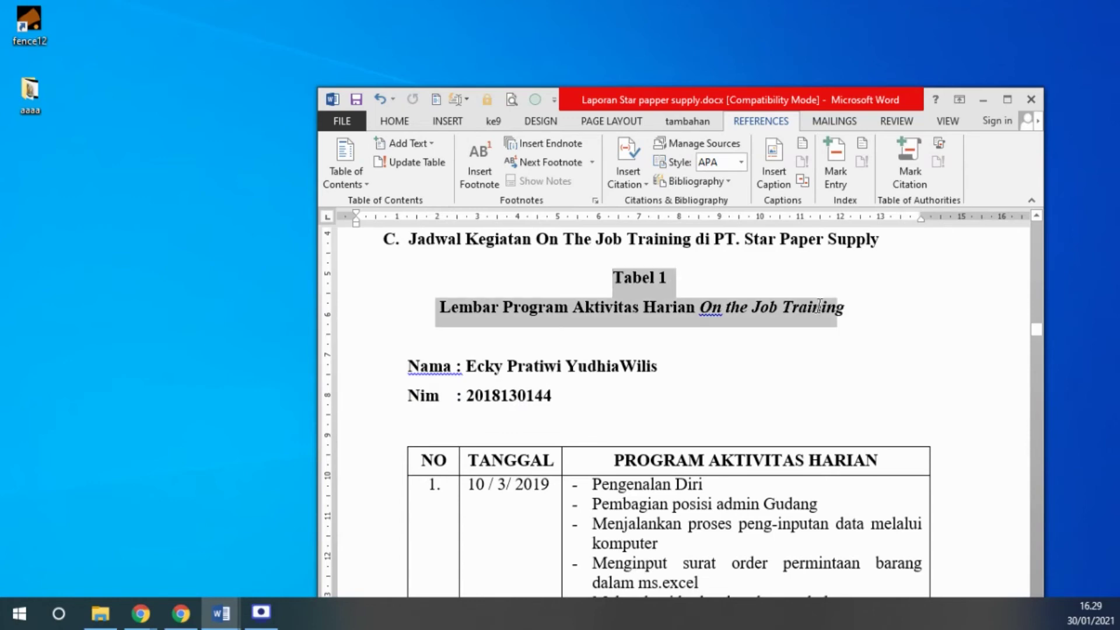
key("Delete")
type("Tabel 1 Lembar Program Aktifitas Harian On The Job Training")
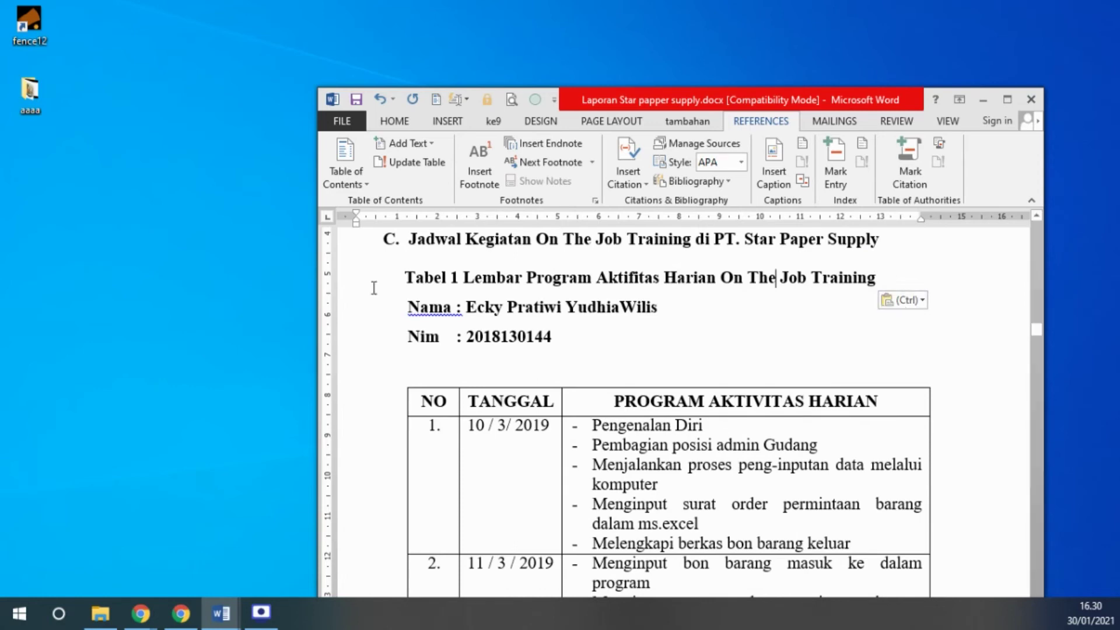
Step: Centre the Tabel 1 caption above the activity table using the first-line indent marker
left_click(337, 291)
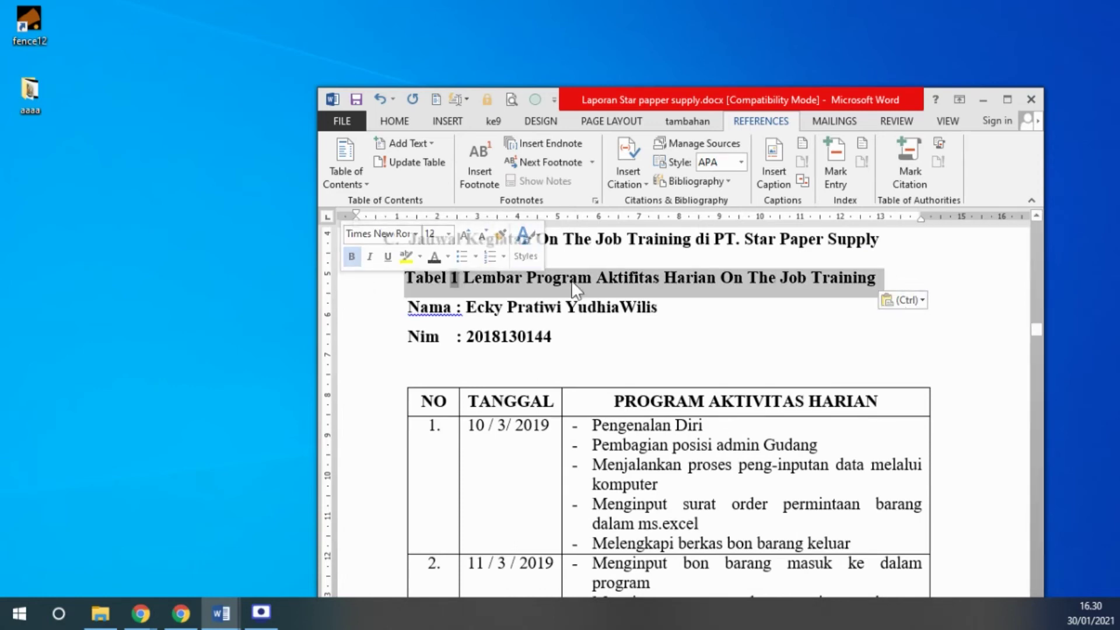
left_click(397, 119)
left_click(570, 161)
left_click(570, 161)
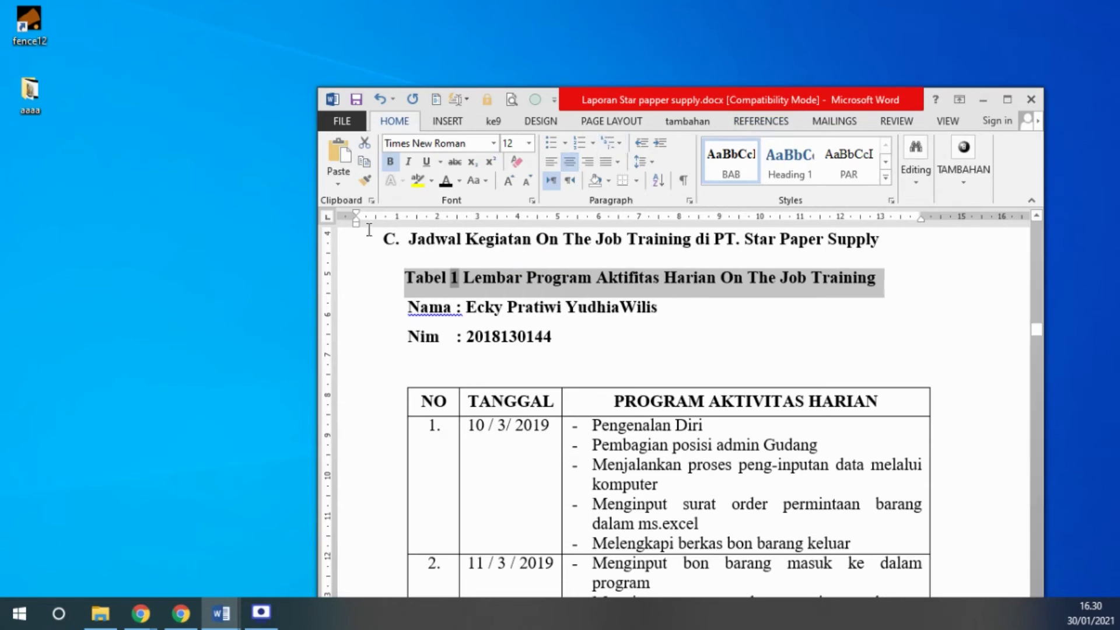
left_click_drag(356, 215, 406, 225)
left_click(933, 335)
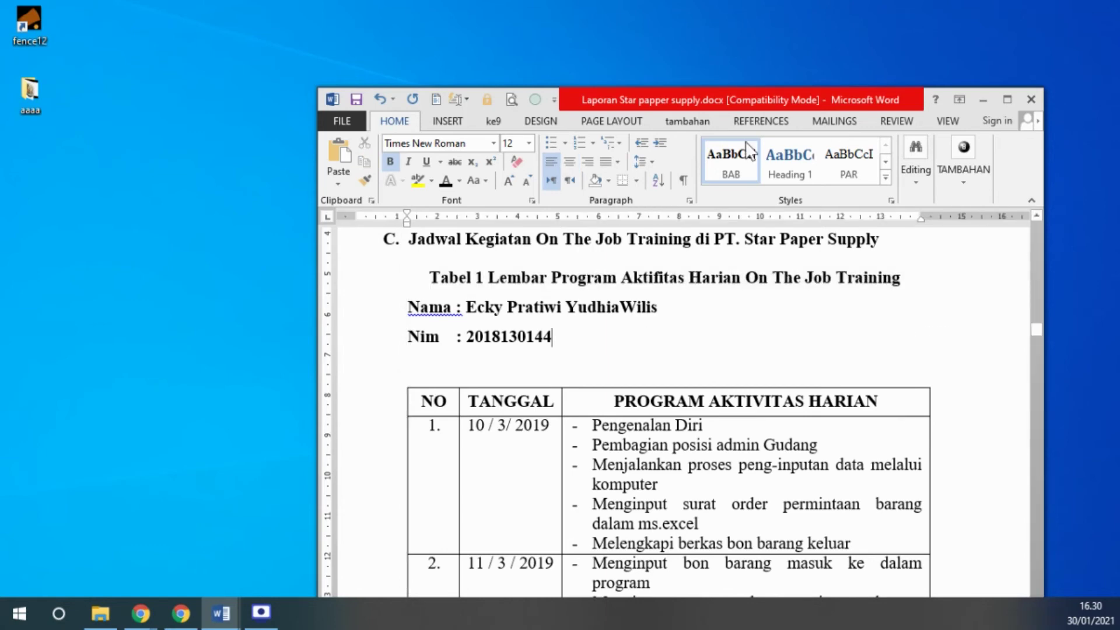
left_click(757, 119)
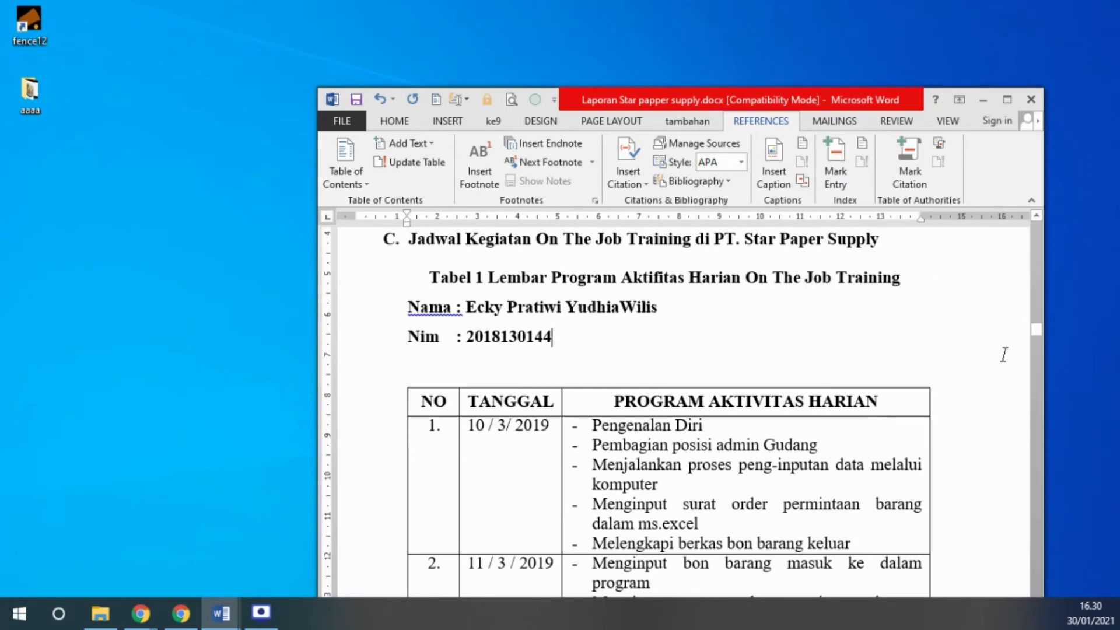
Step: Add an empty line above 'Nama', close Table of Figures without inserting, and select the Tabel 1 caption
left_click(403, 305)
key("Return")
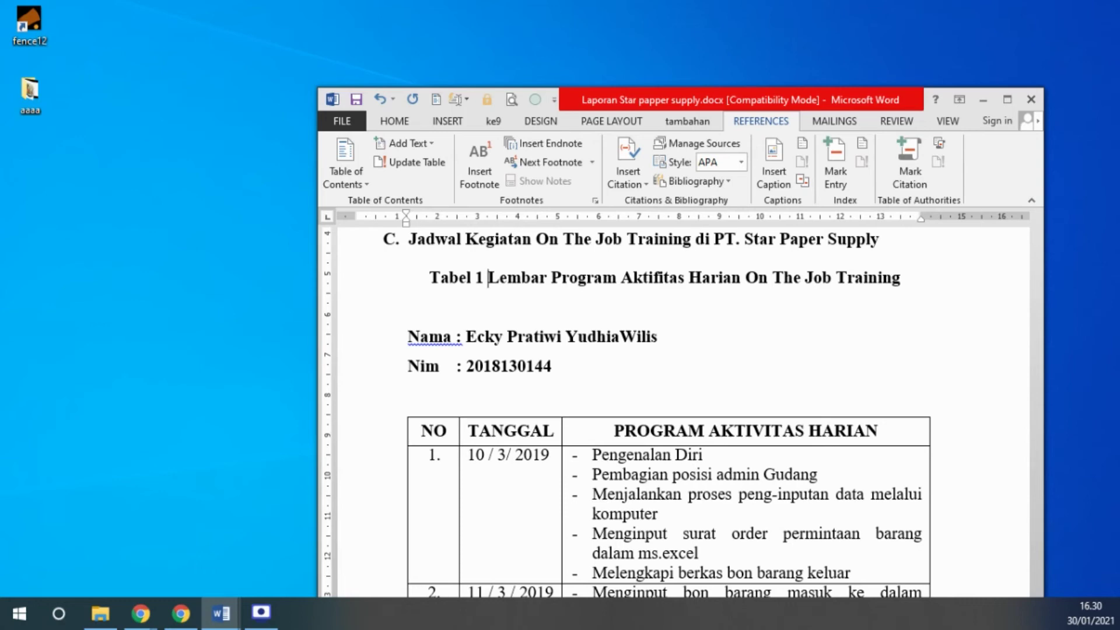
left_click(805, 142)
left_click_drag(550, 113, 702, 116)
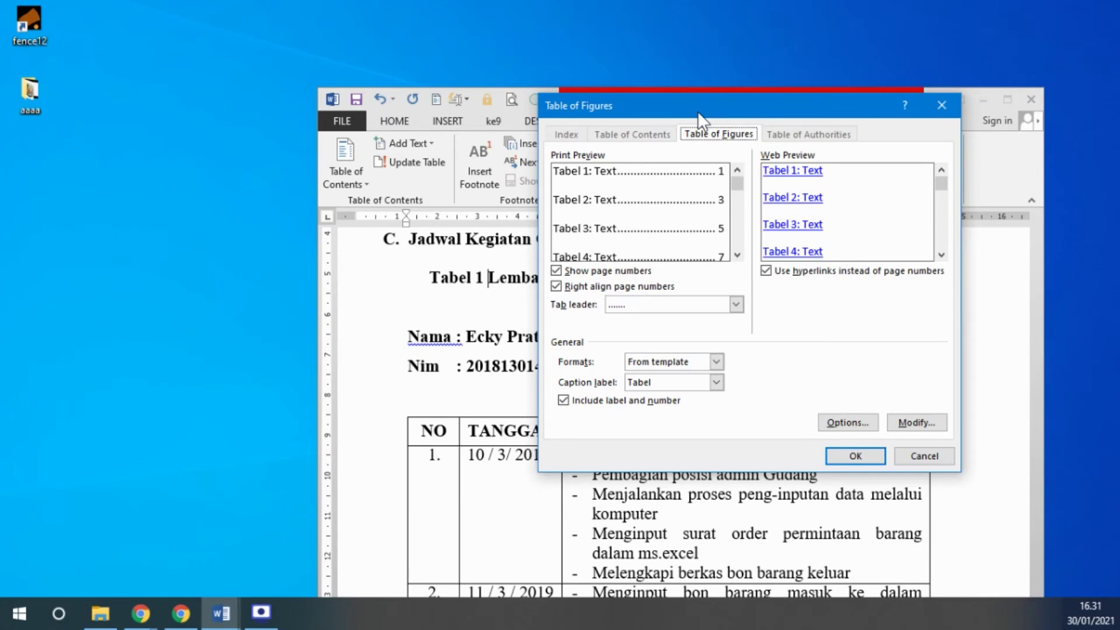
left_click(941, 106)
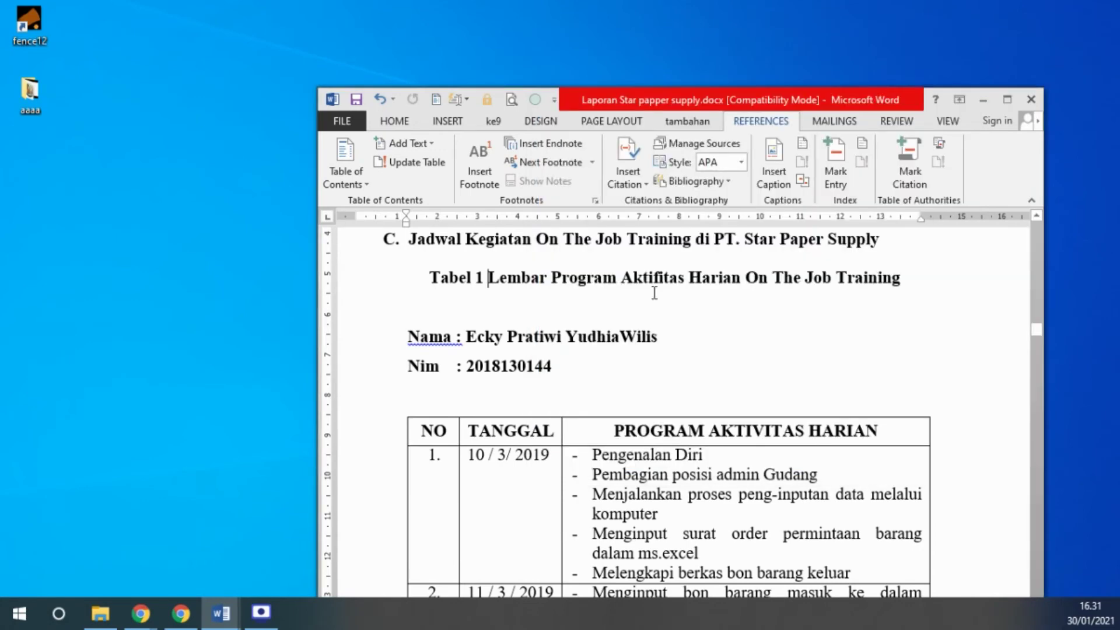
mouse_move(430, 277)
left_mouse_down()
mouse_move(915, 276)
mouse_move(901, 277)
left_mouse_up()
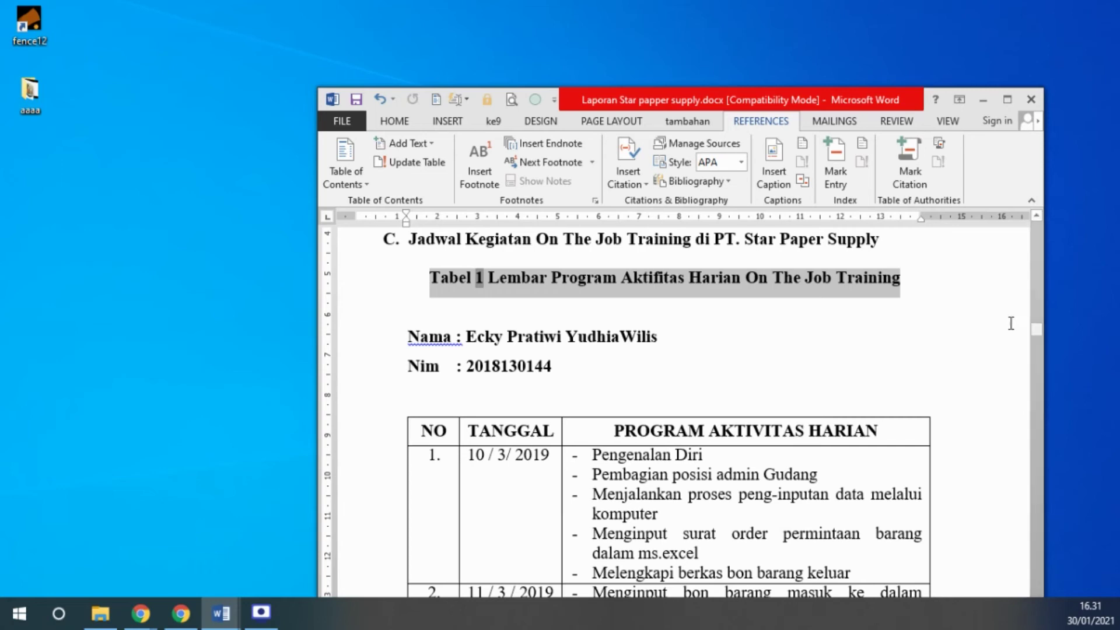
Step: Delete the typed 'Gambar 1. Struktur Organisasi' line under DAFTAR GAMBAR and maximise the Word window
left_click_drag(1037, 333, 1038, 266)
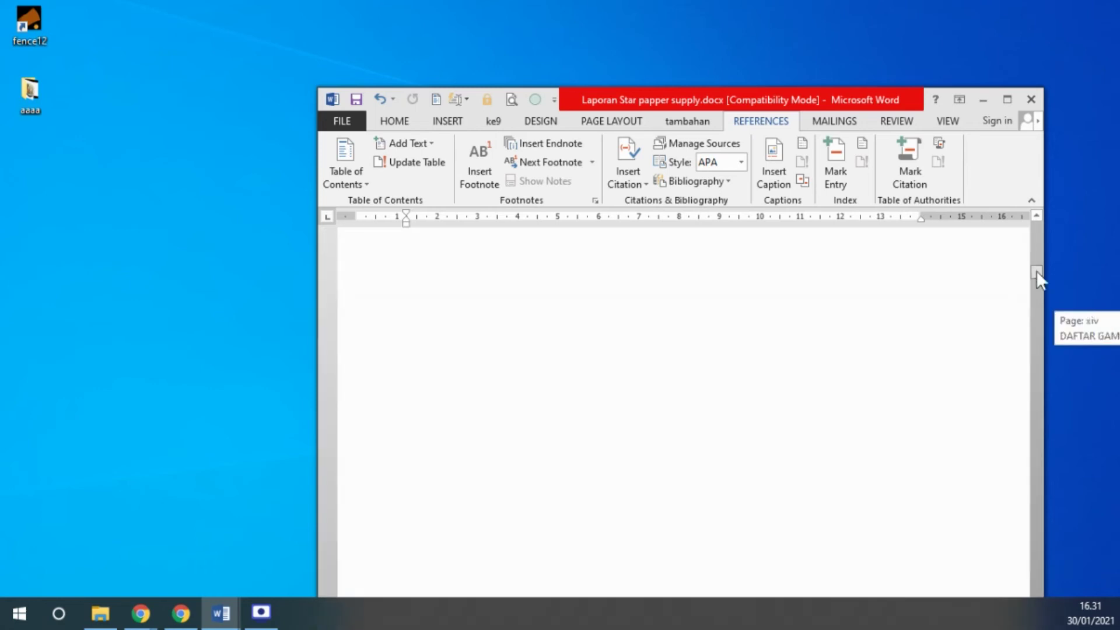
scroll(855, 325, "down", 1)
scroll(854, 325, "down", 3)
scroll(855, 325, "down", 4)
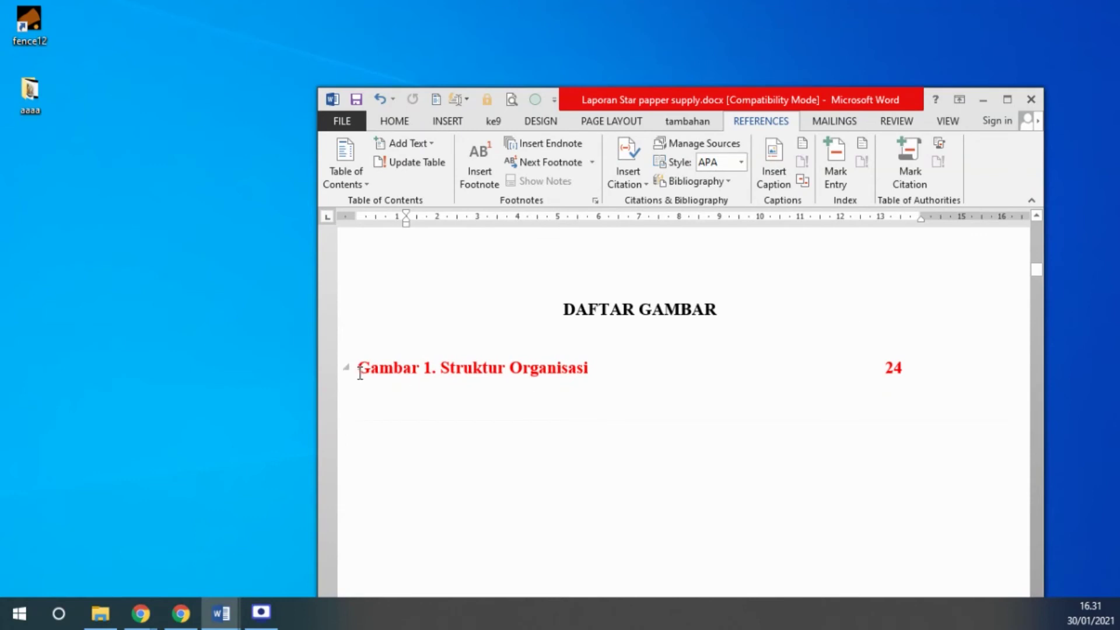
left_click_drag(358, 369, 904, 360)
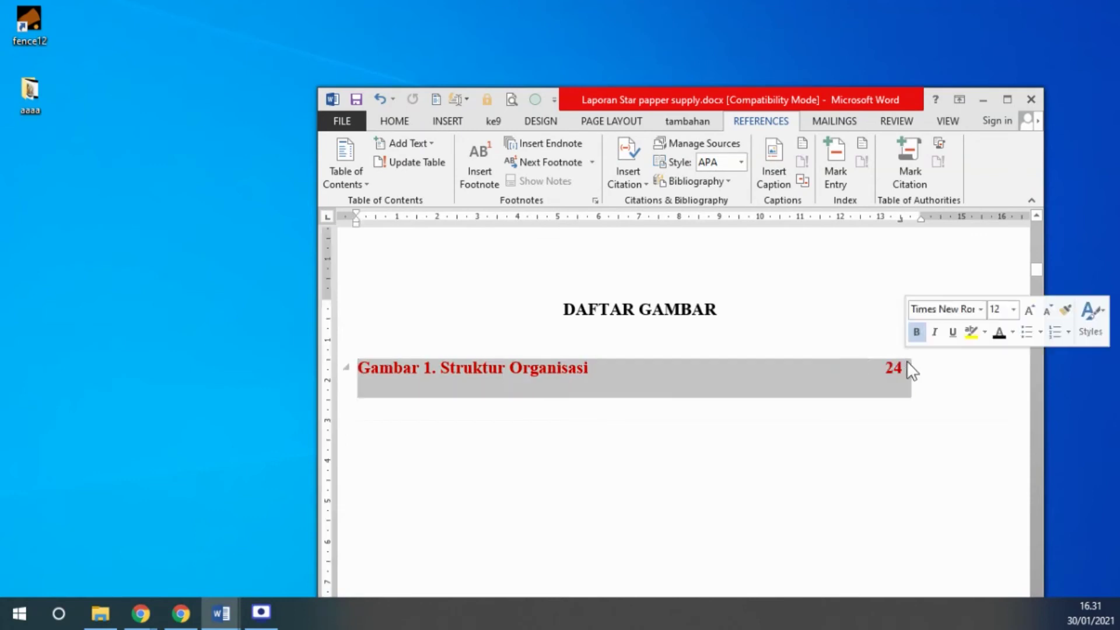
key("Delete")
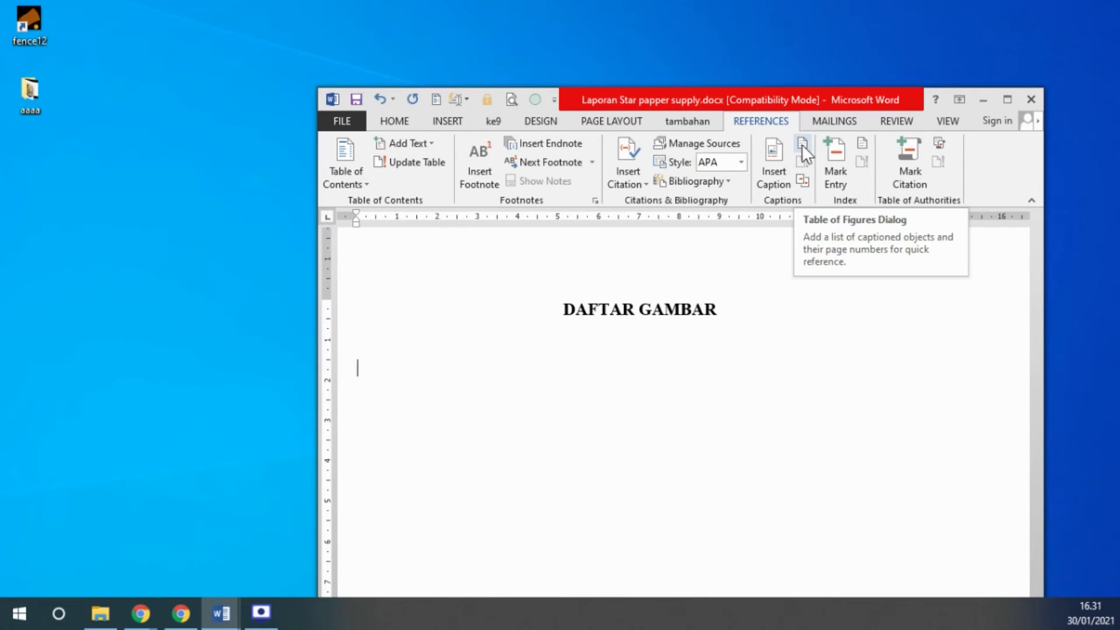
left_click(1008, 100)
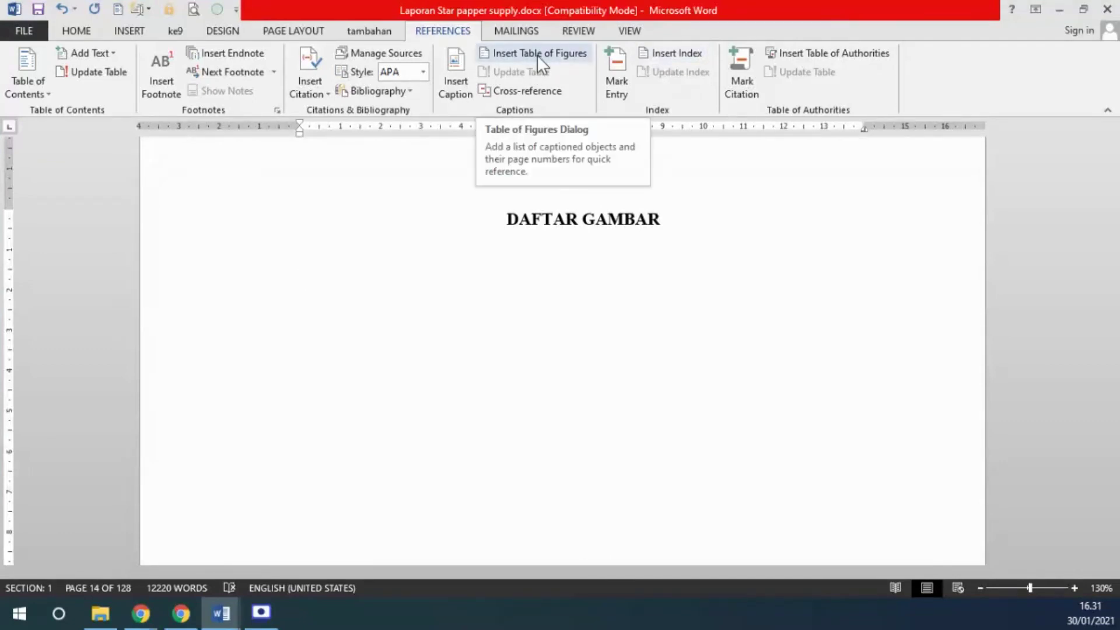
Step: Start a table of figures with caption label Gambar, previewing entries Gambar 1 to 5
left_click(537, 56)
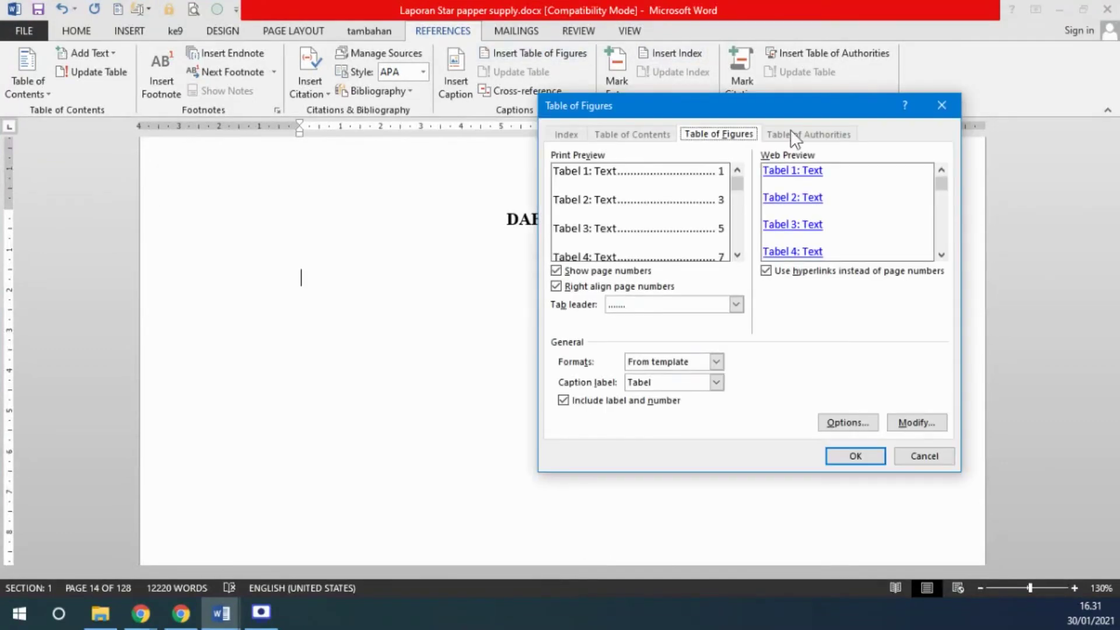
left_click(716, 382)
left_click(741, 100)
mouse_move(747, 102)
left_mouse_down()
mouse_move(923, 314)
mouse_move(899, 77)
left_mouse_up()
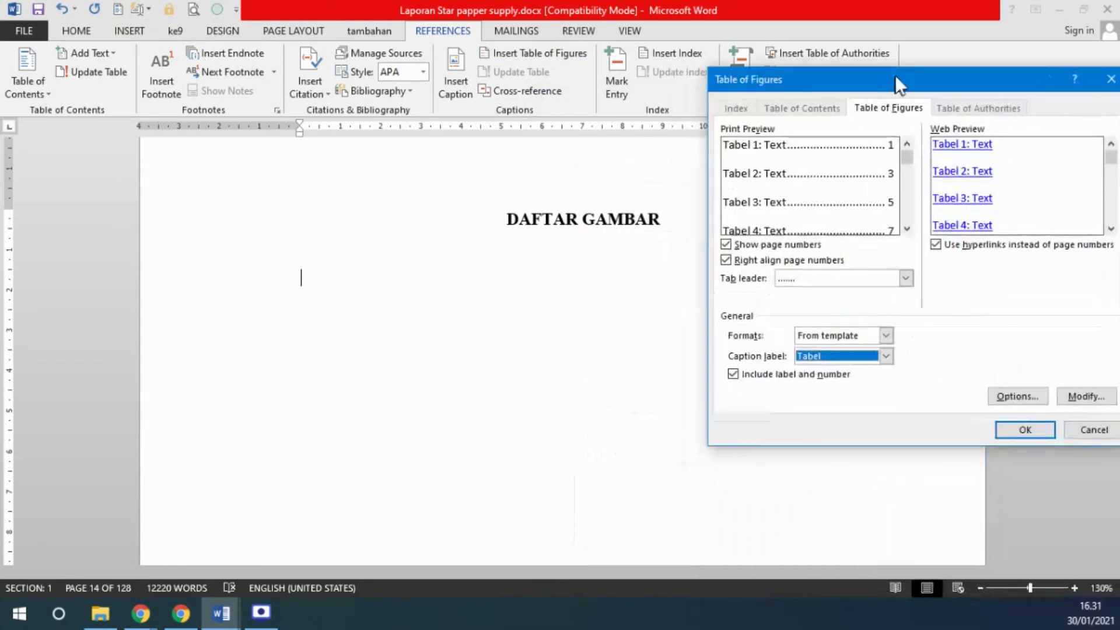
left_click(891, 353)
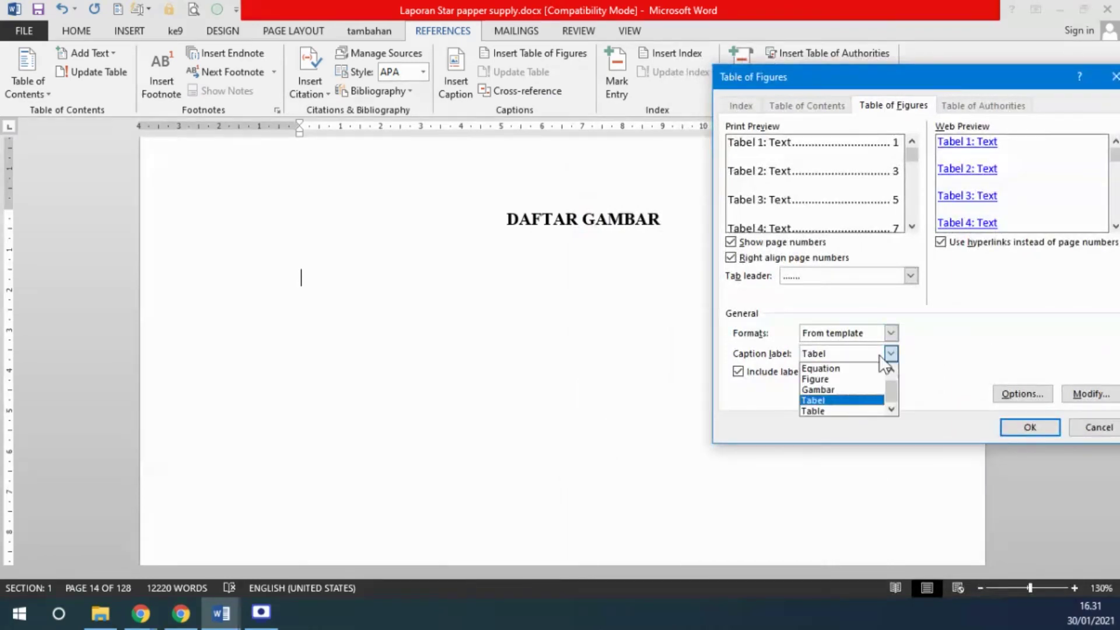
left_click(843, 391)
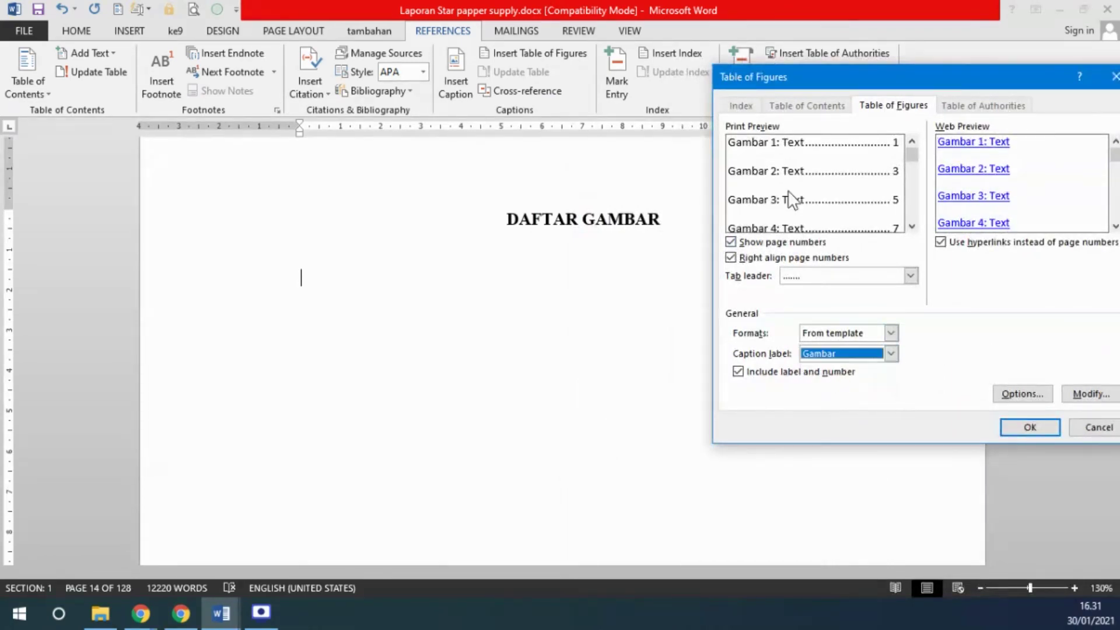
left_click(911, 226)
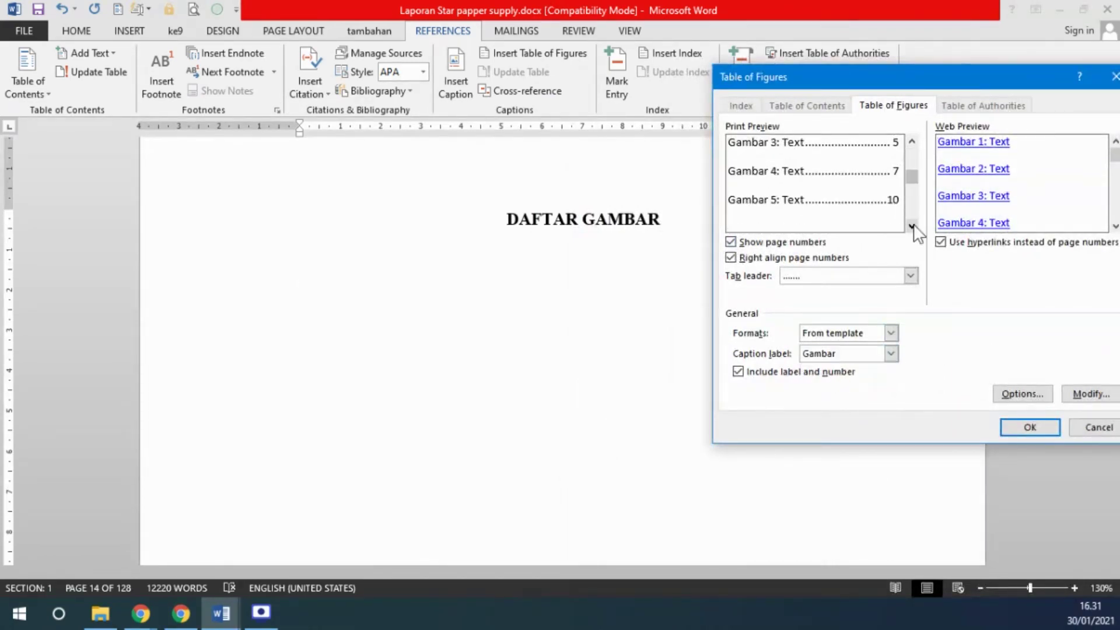
left_click(911, 141)
left_click_drag(819, 82, 770, 73)
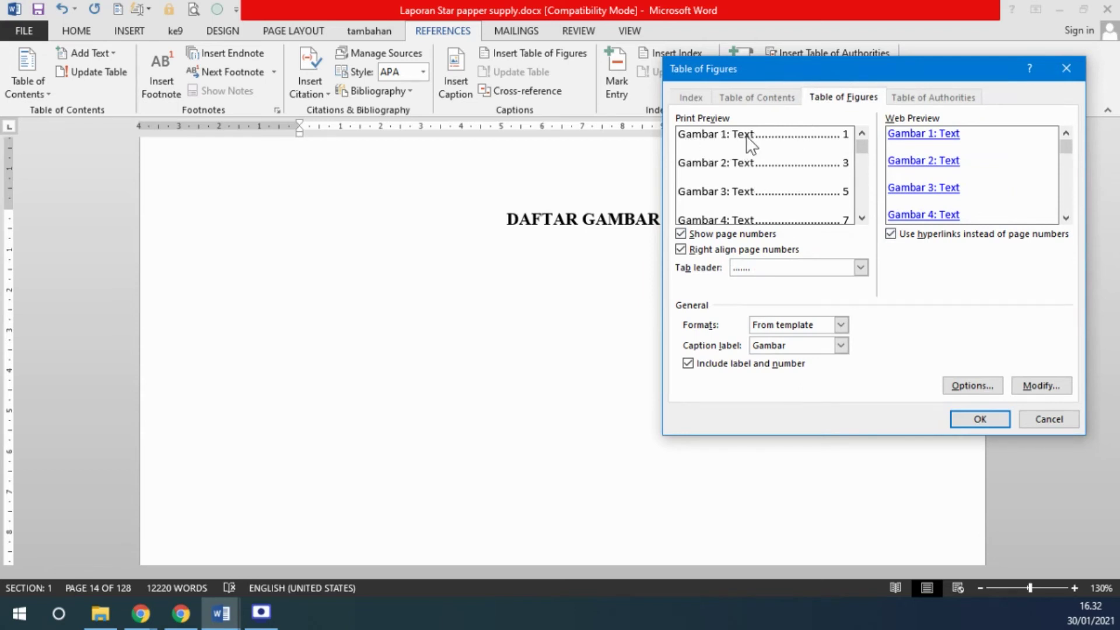
left_click(1037, 386)
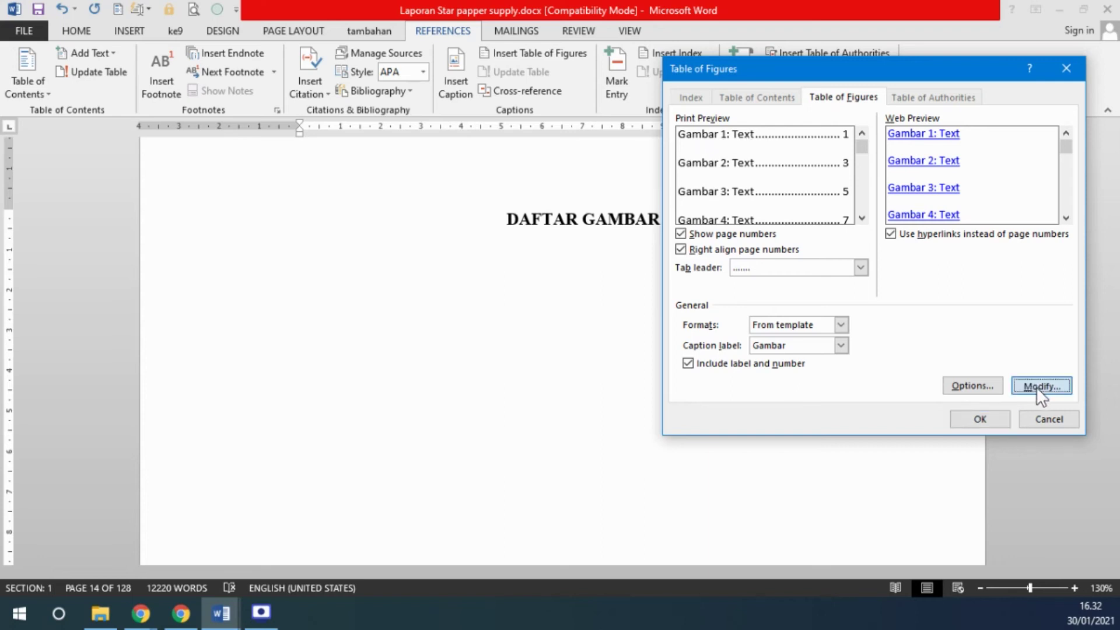
Step: Modify the Table of Figures style to Times New Roman, 12 pt, bold
left_click(726, 315)
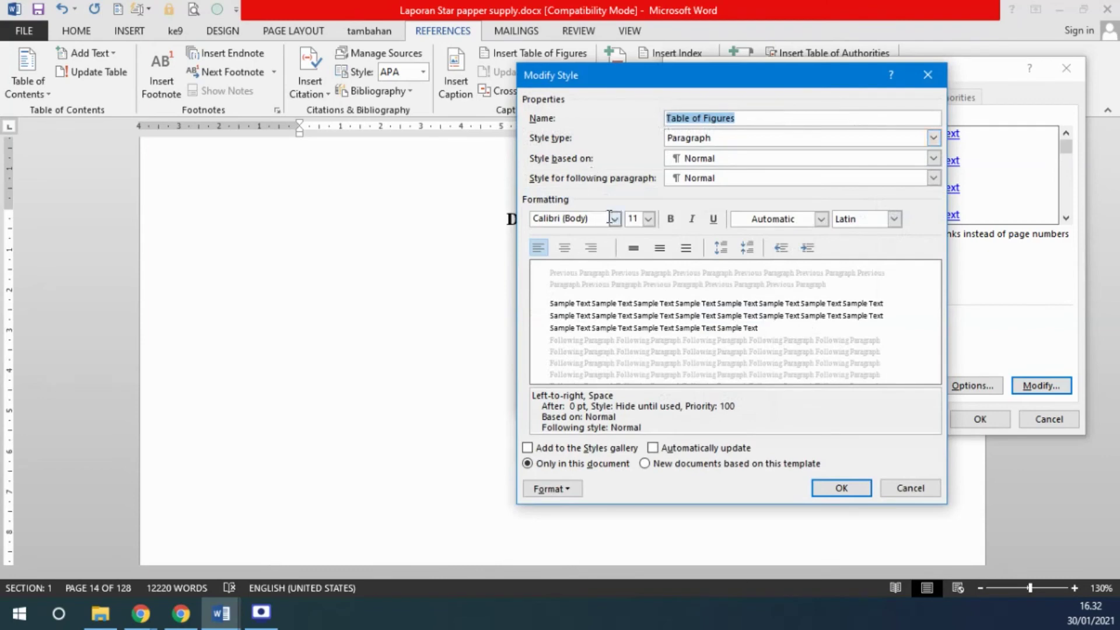
left_click(595, 219)
type("Times New Roman")
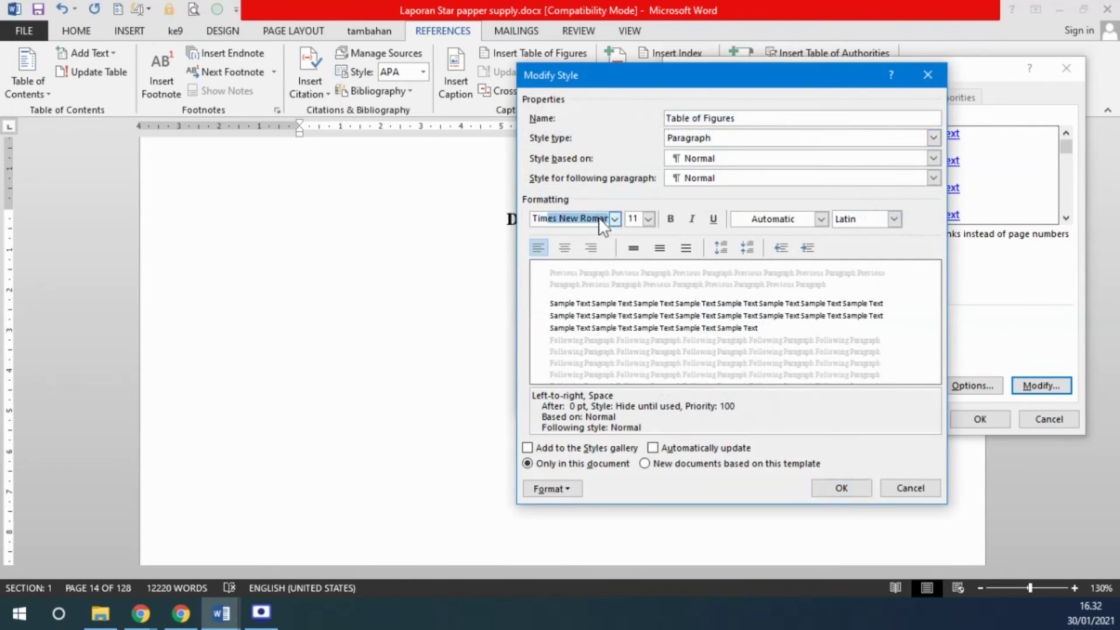
left_click(649, 220)
left_click(632, 277)
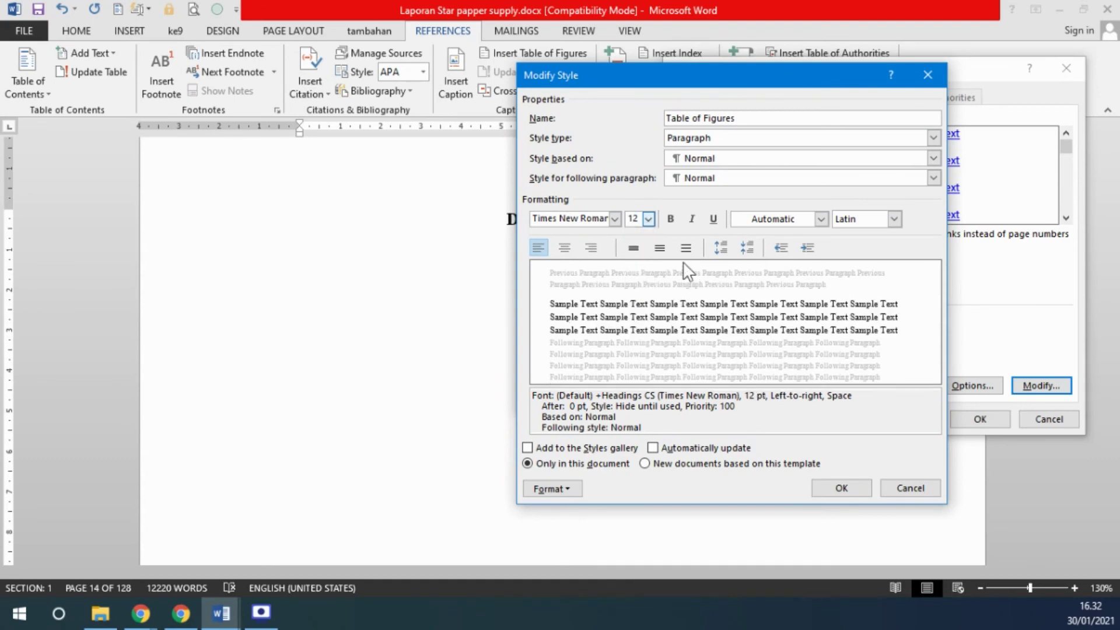
left_click(671, 220)
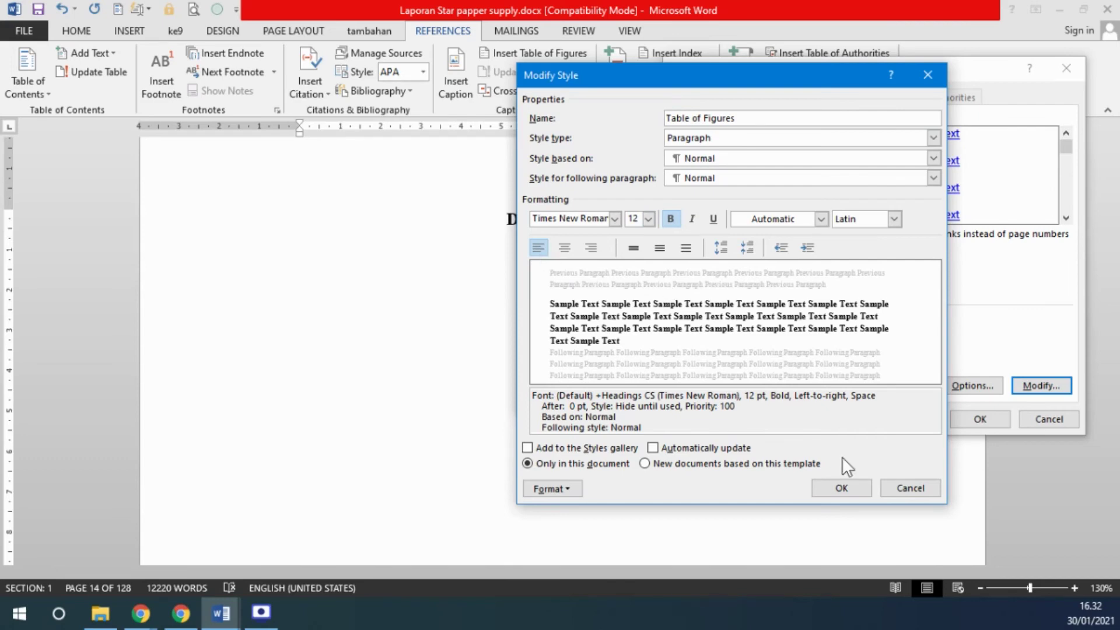
left_click(841, 487)
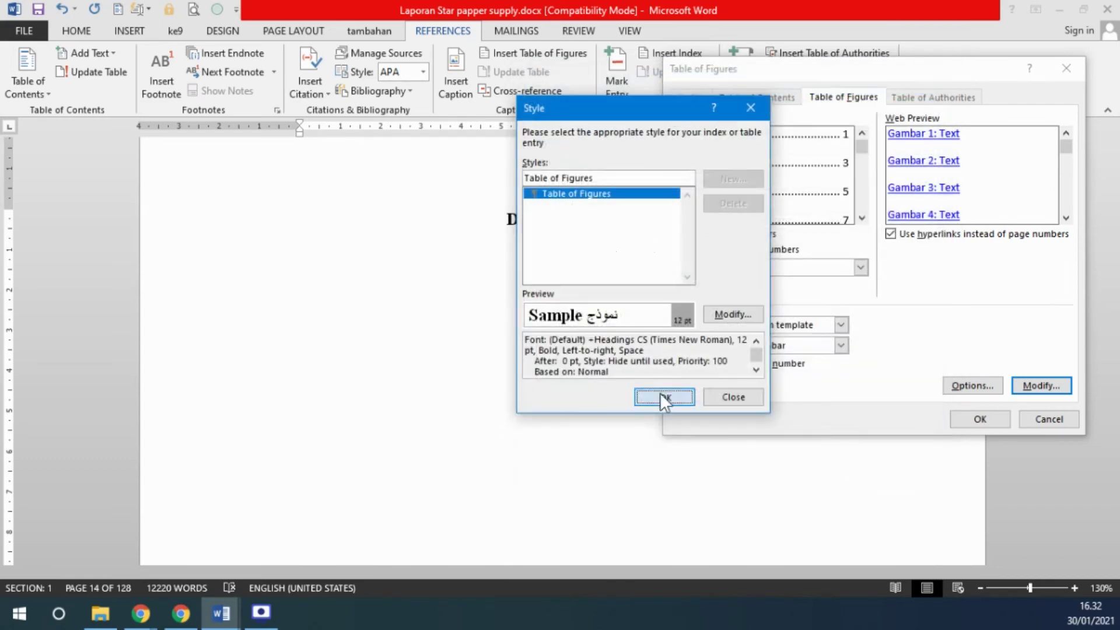
left_click(663, 395)
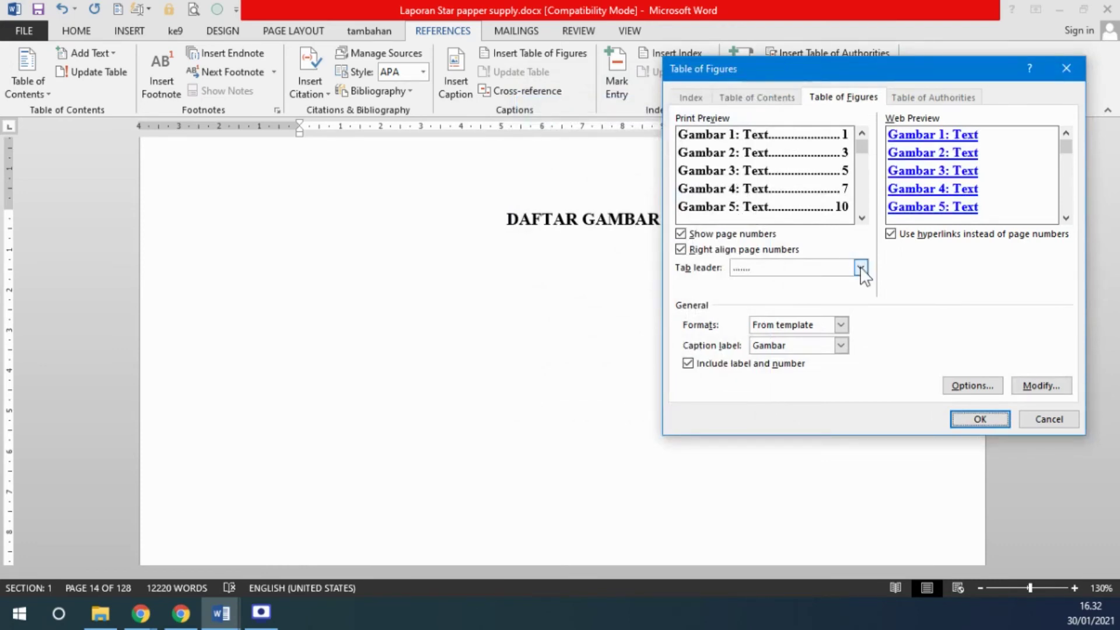
Step: Insert the list with dotted tab leaders: Gambar 1 on page 21, Gambar 2 on 24, Gambar 3 on 25
left_click(860, 267)
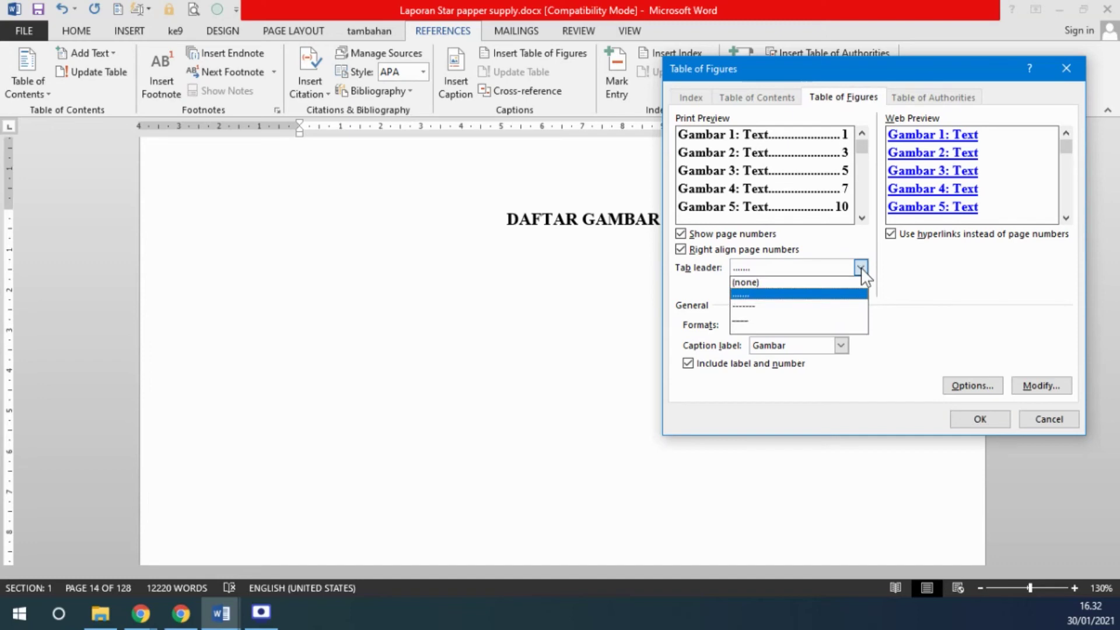
left_click(968, 291)
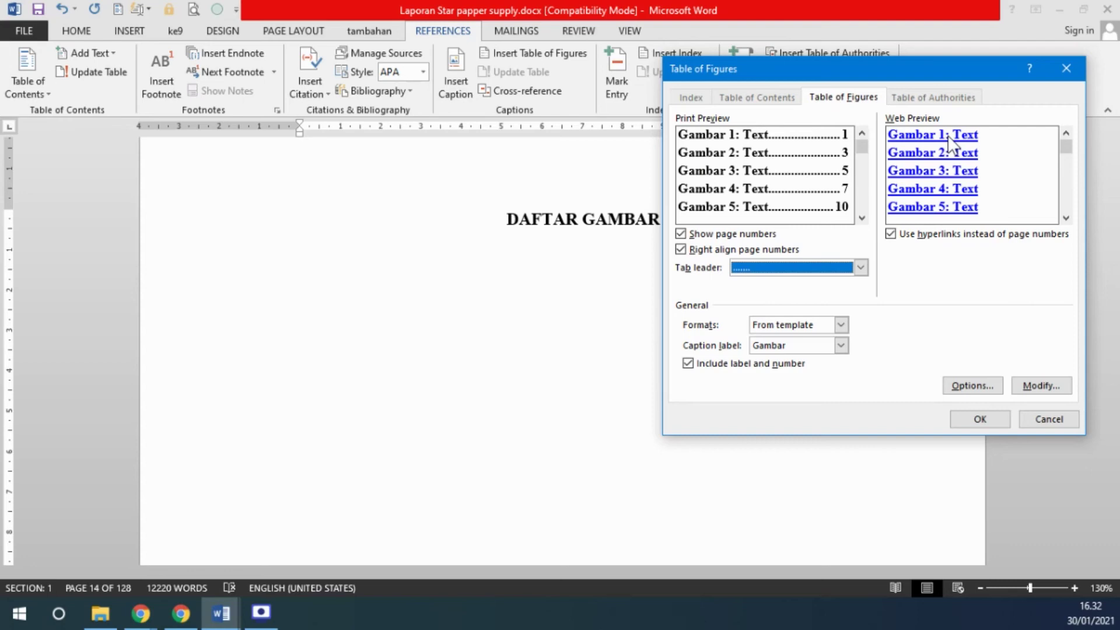
left_click(974, 422)
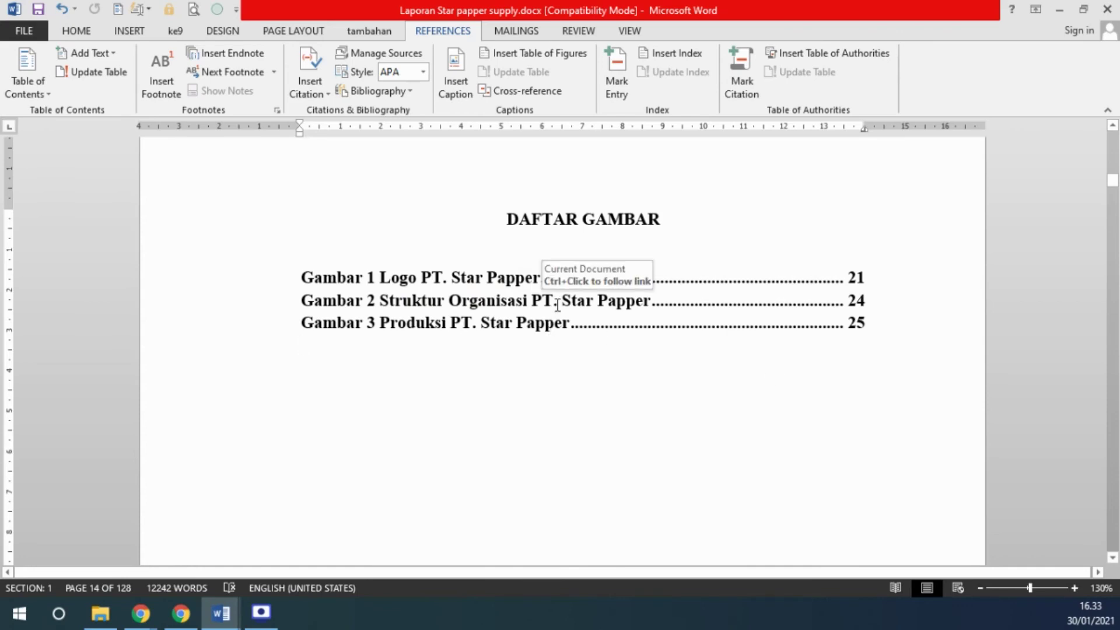
Step: Add two unindented blank lines after 'masyarakat sekarang', above the Gambar 3 caption
left_click(488, 305, "ctrl")
scroll(663, 334, "down", 3)
scroll(663, 334, "down", 4)
scroll(663, 334, "down", 4)
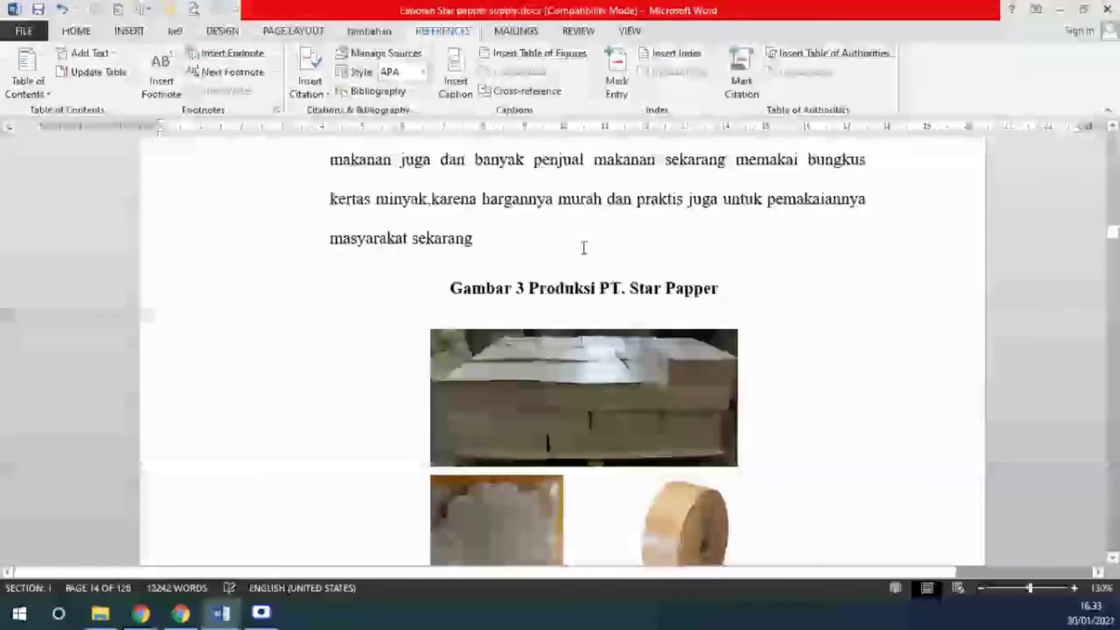
left_click(581, 245)
key("Return")
key("Return")
key("Return")
key("Return")
key("Up")
key("Up")
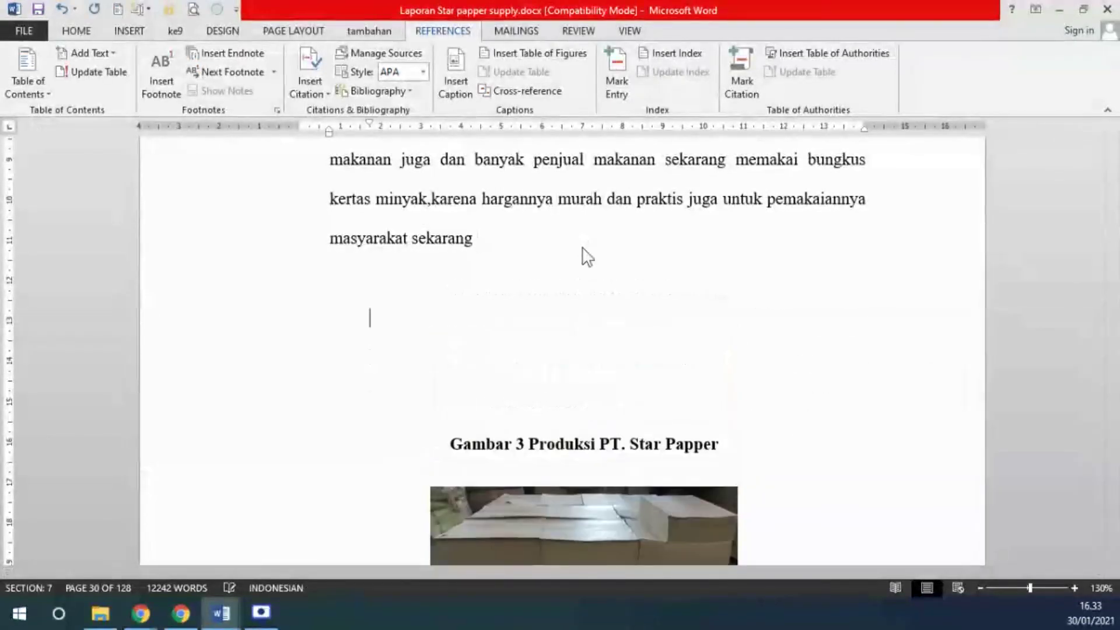
key("Return")
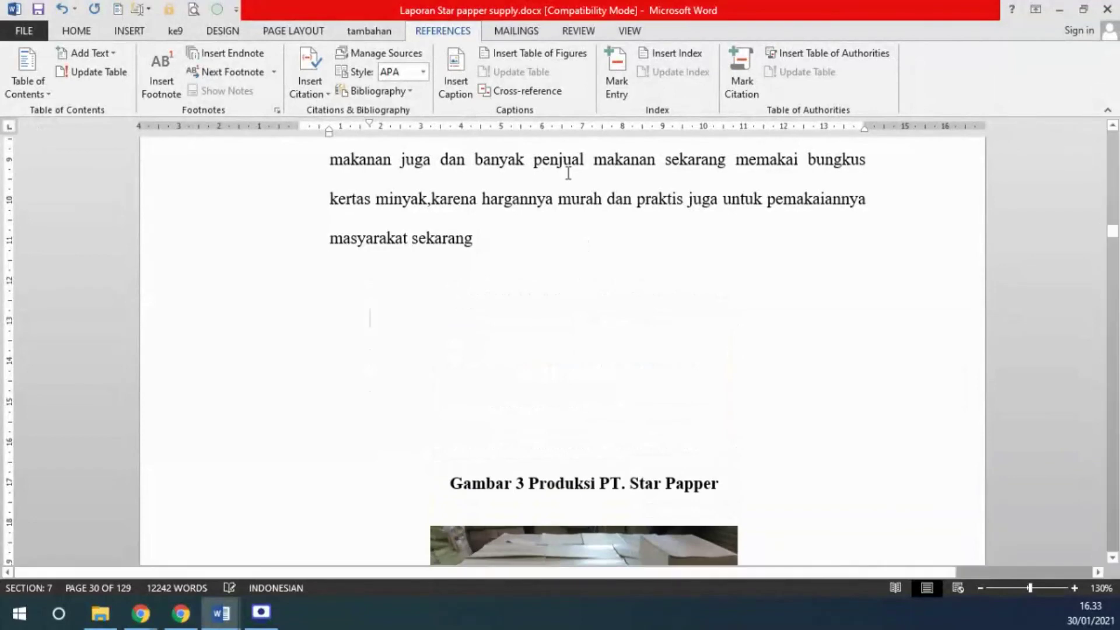
left_click_drag(369, 123, 330, 124)
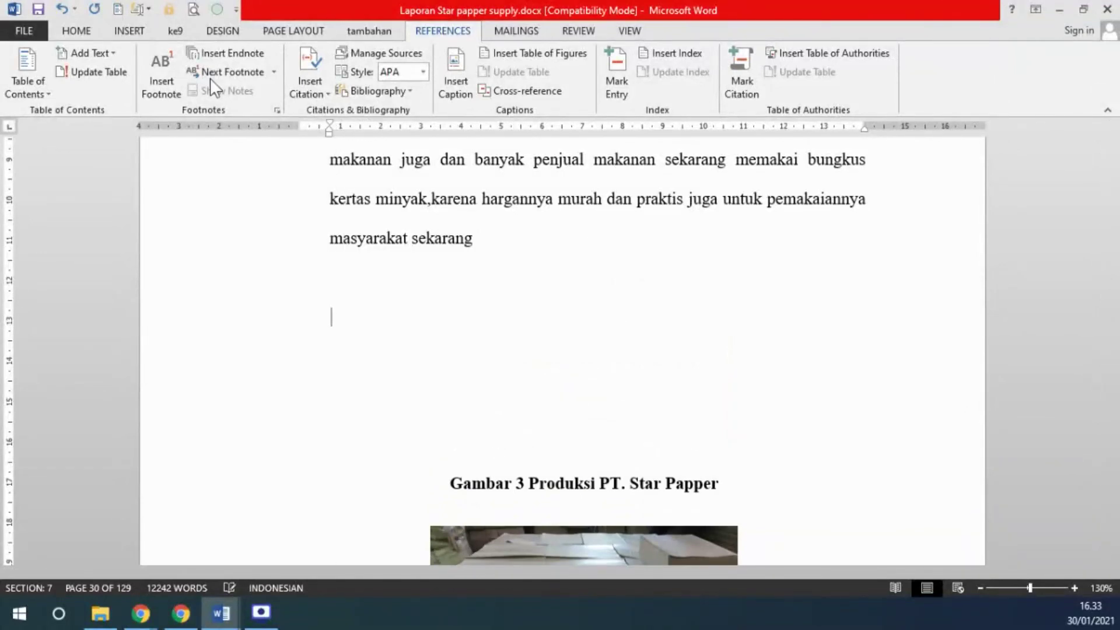
Step: Insert the picture fence12.jpg at the blank line
left_click(131, 30)
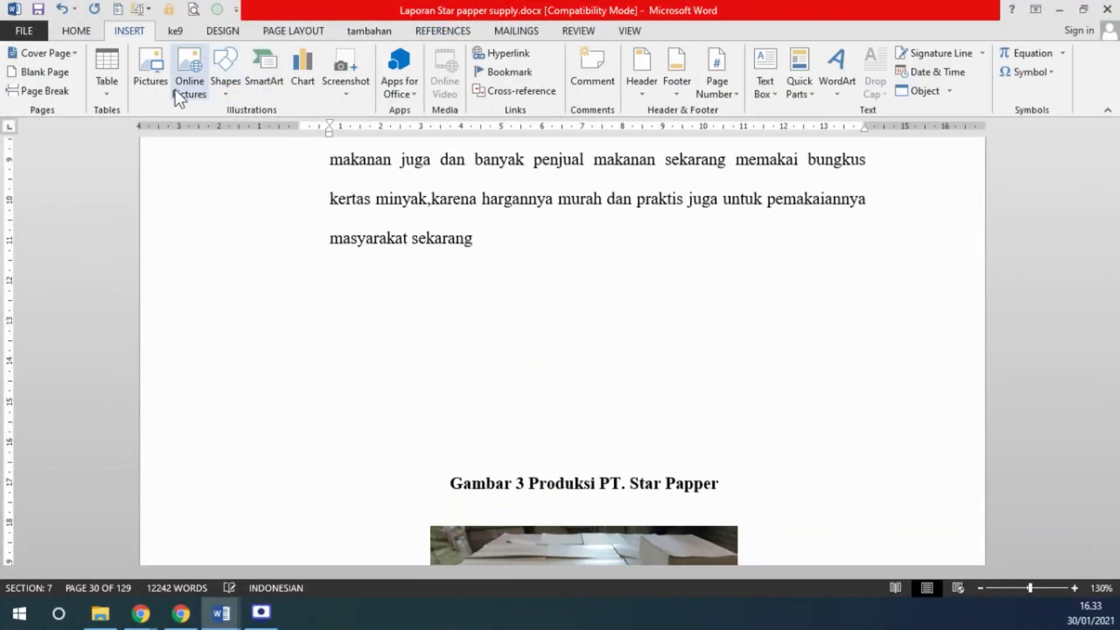
left_click(150, 70)
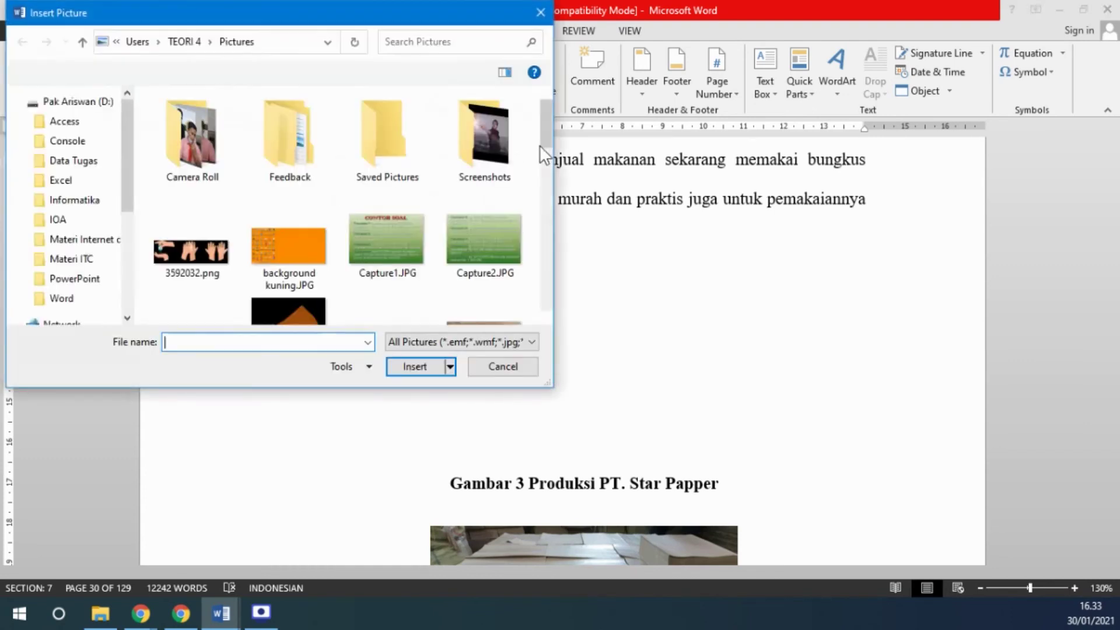
scroll(373, 242, "down", 3)
left_click(318, 170)
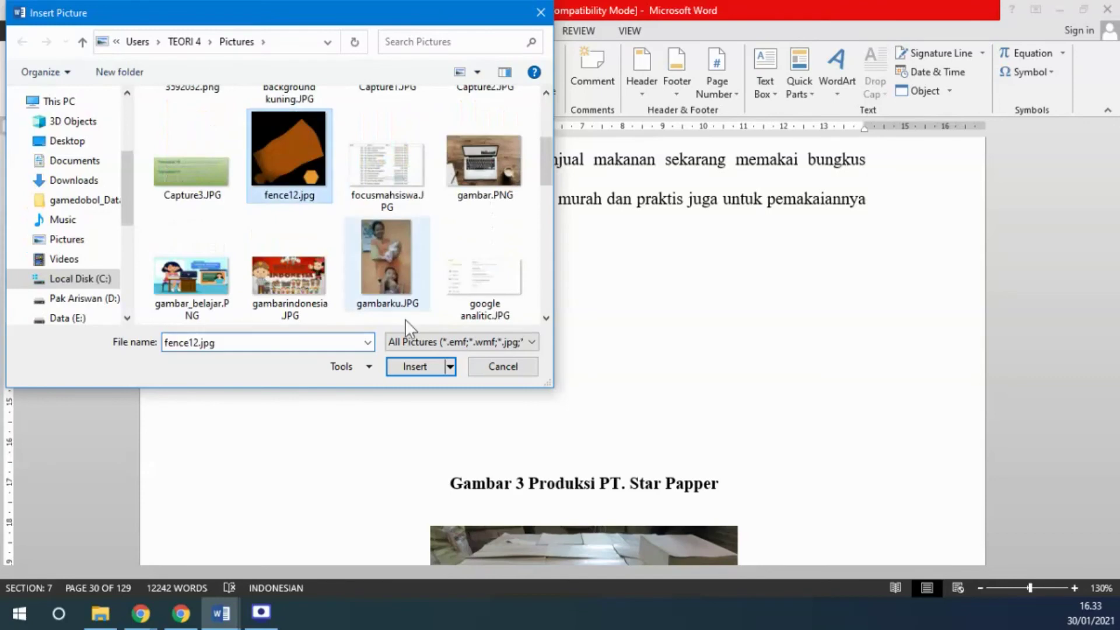
left_click(414, 366)
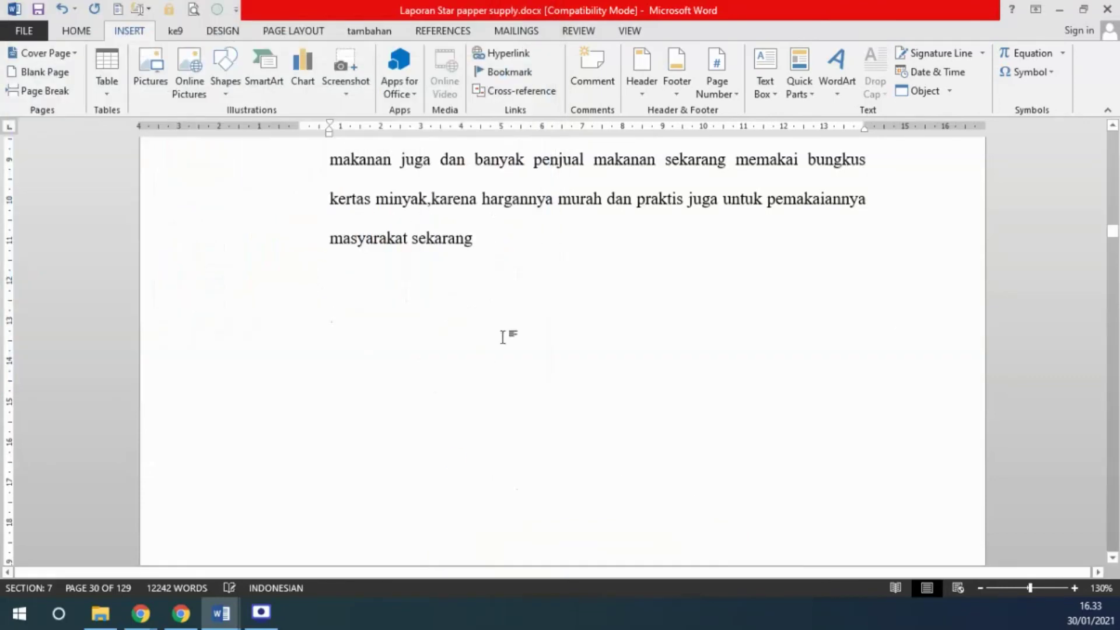
Step: Shrink the oversized fence12 picture to about 4.6 cm square
scroll(788, 280, "down", 3)
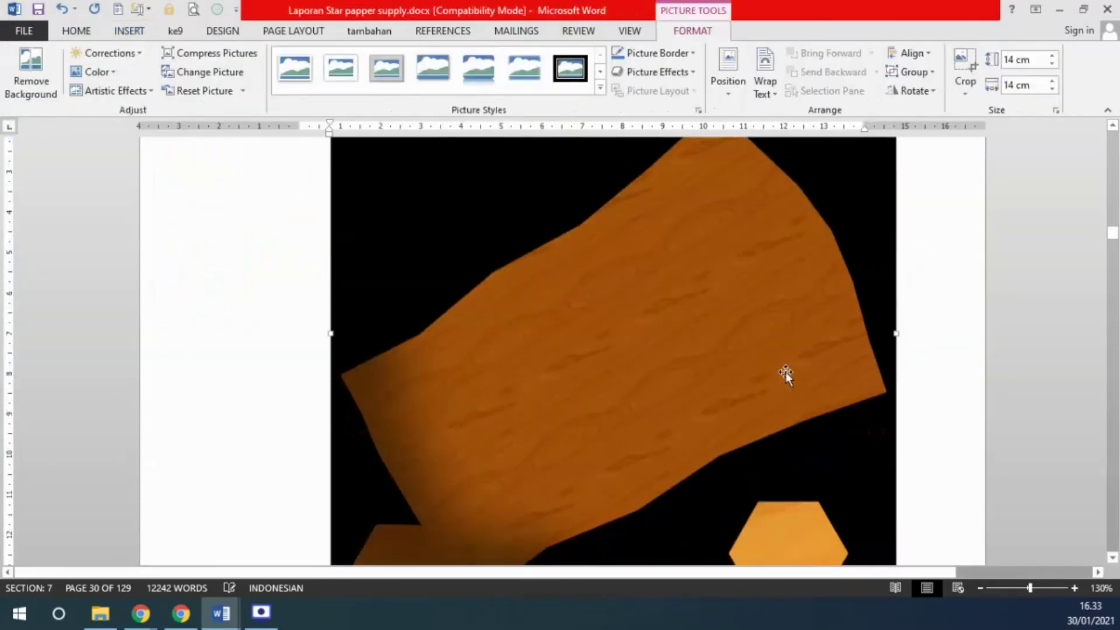
scroll(785, 372, "up", 5)
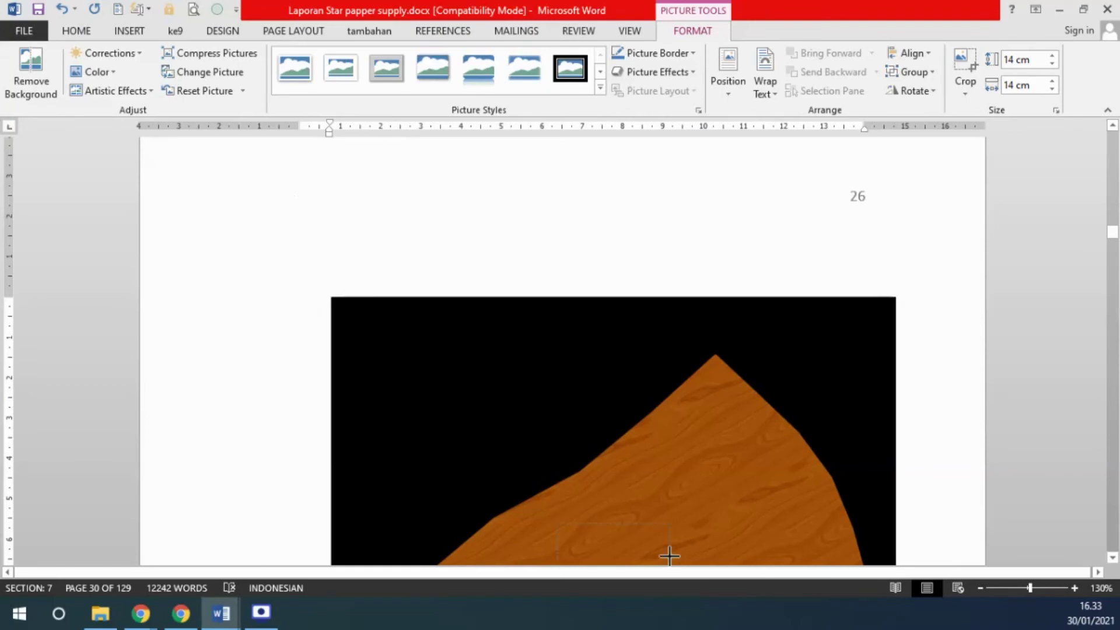
left_click_drag(331, 294, 670, 555)
scroll(506, 370, "down", 3)
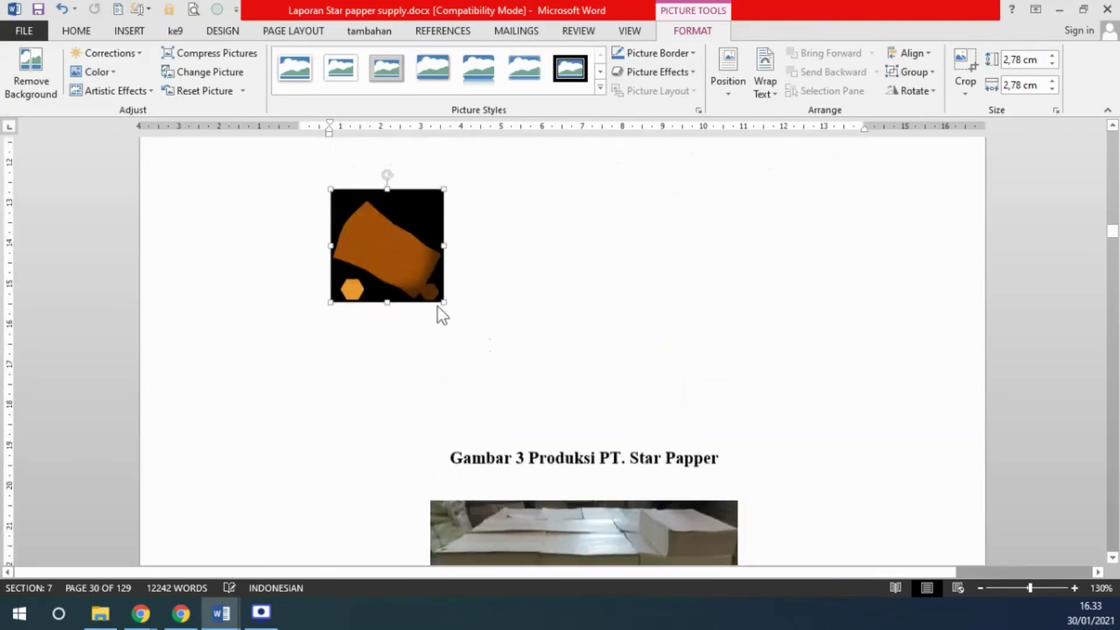
mouse_move(443, 302)
left_mouse_down()
mouse_move(560, 365)
mouse_move(515, 328)
left_mouse_up()
Step: Set the orange picture's text wrapping to Square
left_click(540, 201)
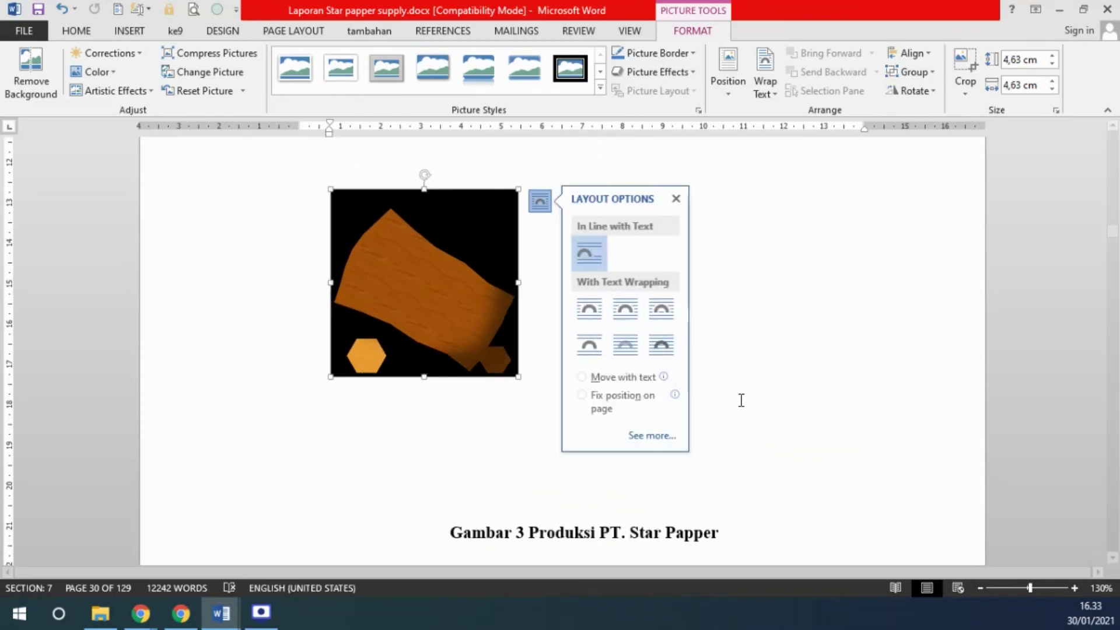
scroll(790, 452, "down", 3)
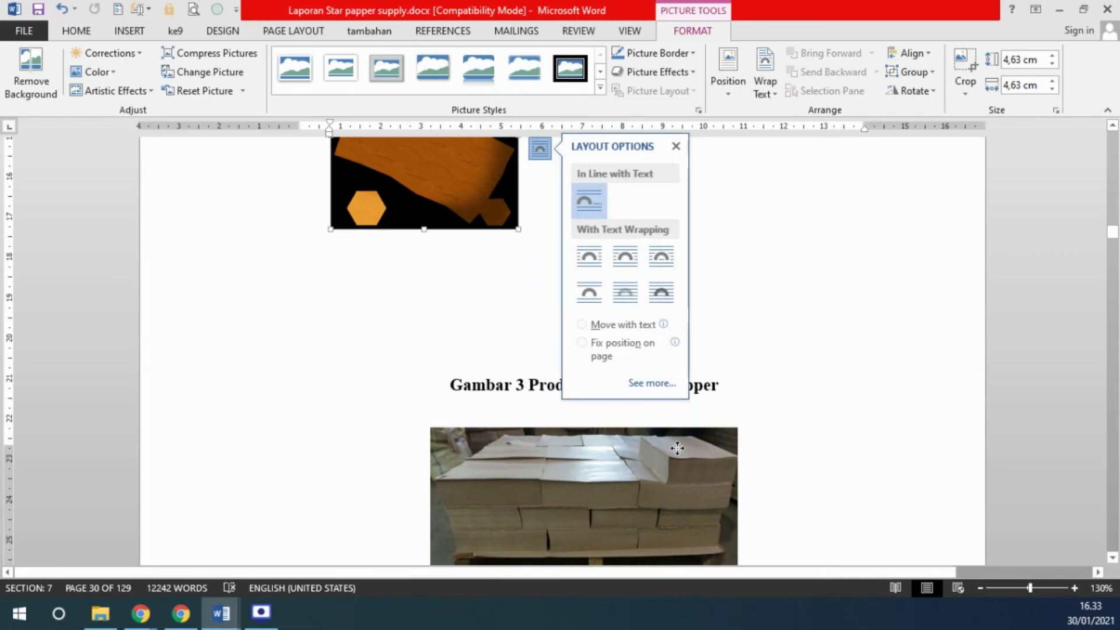
left_click(714, 438)
left_click(758, 439)
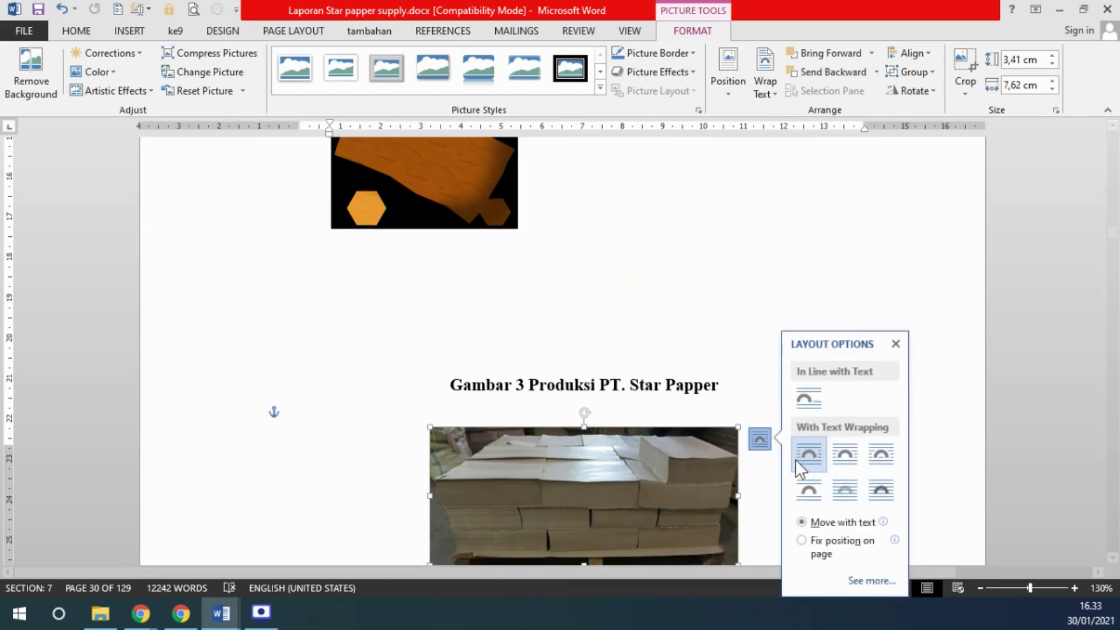
left_click(433, 207)
left_click(541, 149)
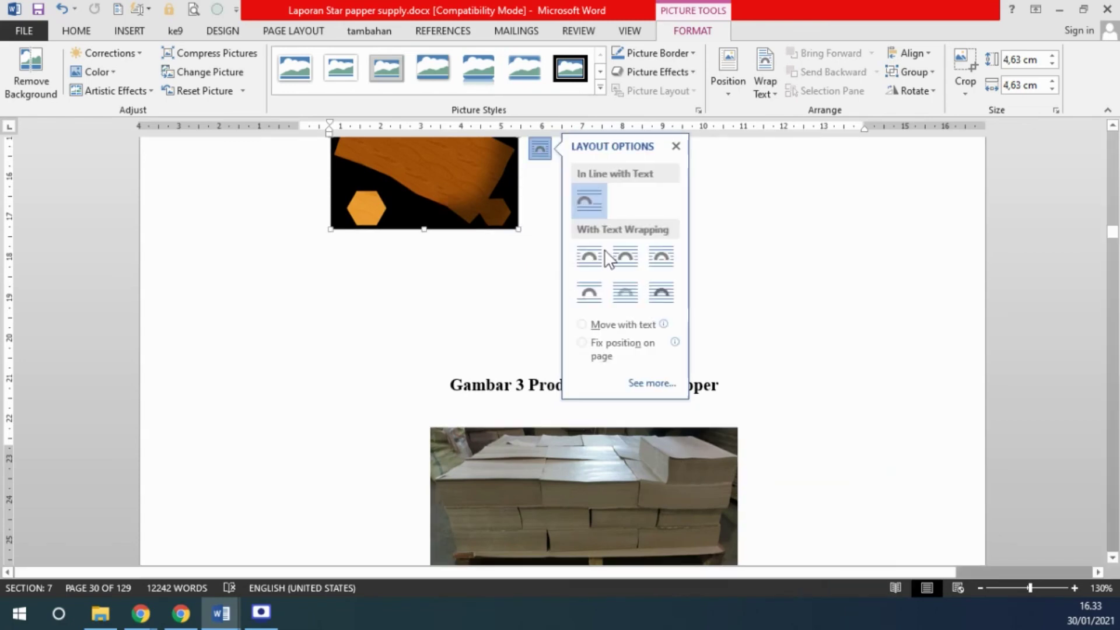
left_click(599, 259)
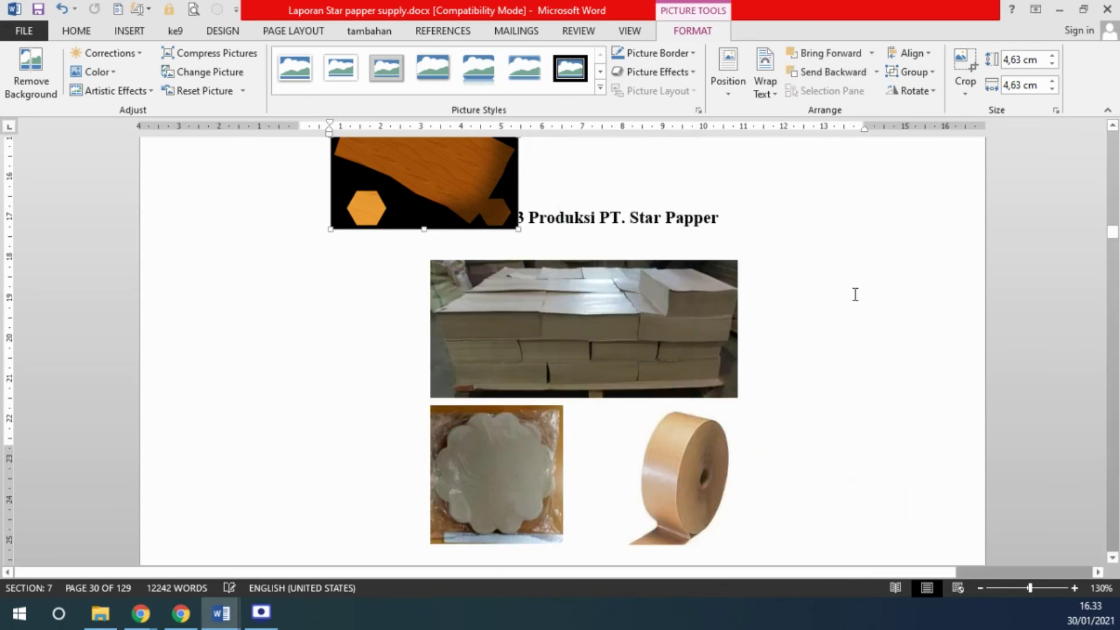
scroll(612, 323, "up", 3)
left_click(622, 324)
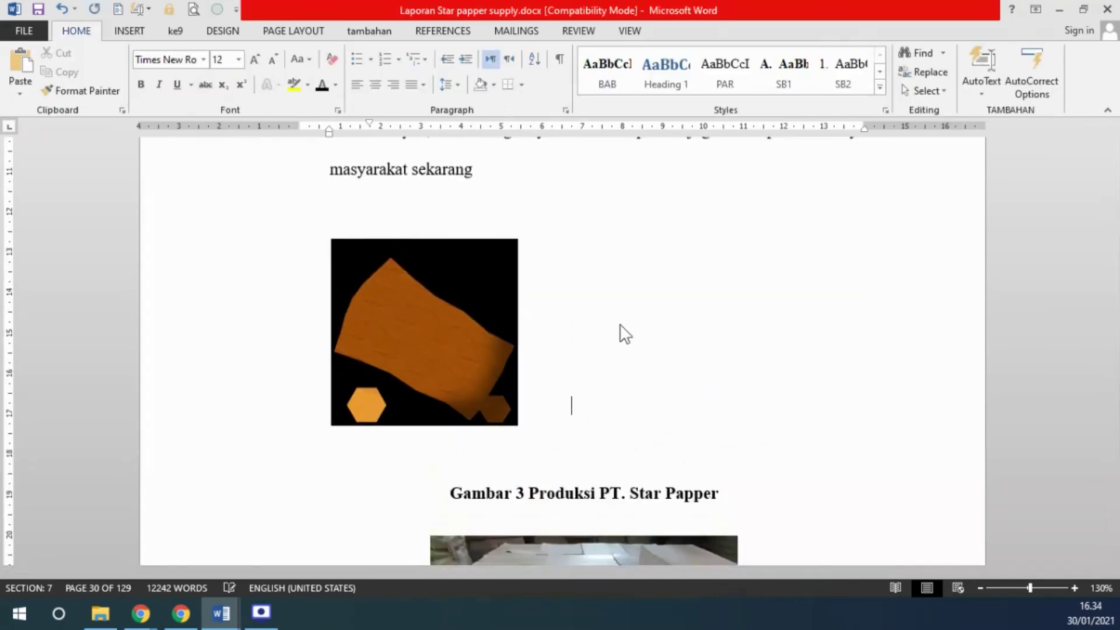
Step: Move the orange picture so it sits centred above the Gambar 3 caption
mouse_move(420, 333)
left_mouse_down()
mouse_move(531, 375)
mouse_move(596, 372)
mouse_move(588, 361)
left_mouse_up()
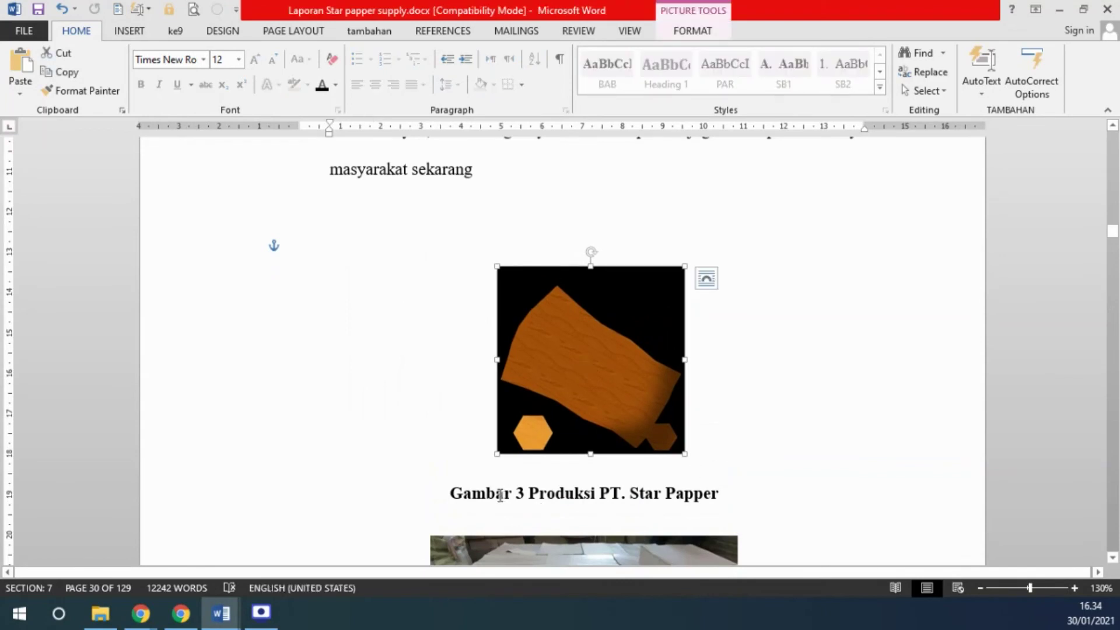
scroll(638, 467, "down", 4)
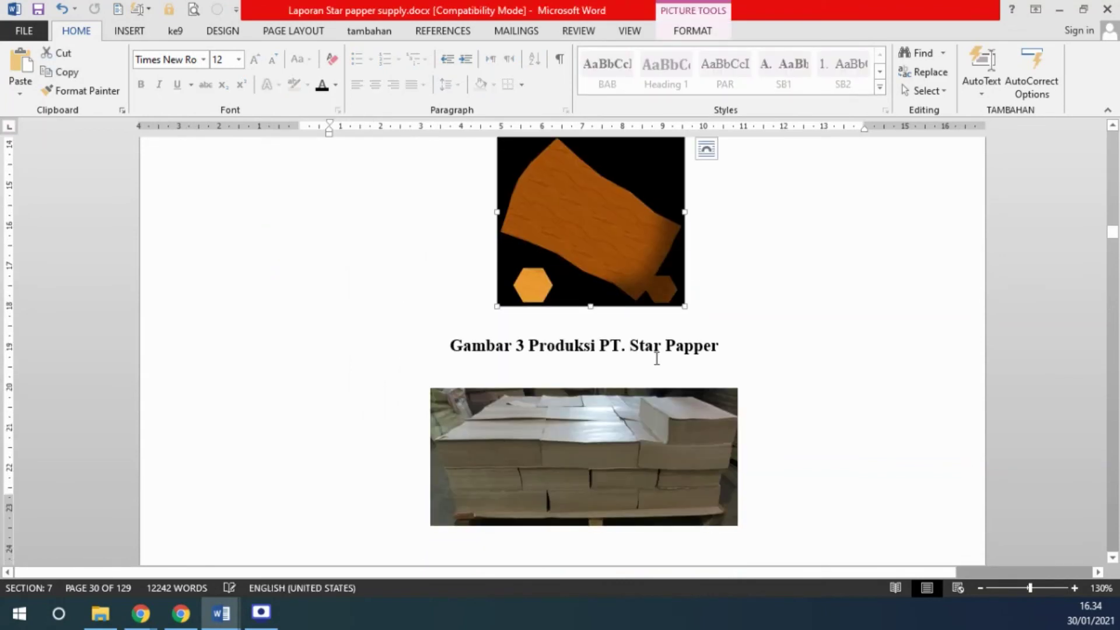
scroll(723, 371, "up", 4)
left_click_drag(601, 298, 614, 331)
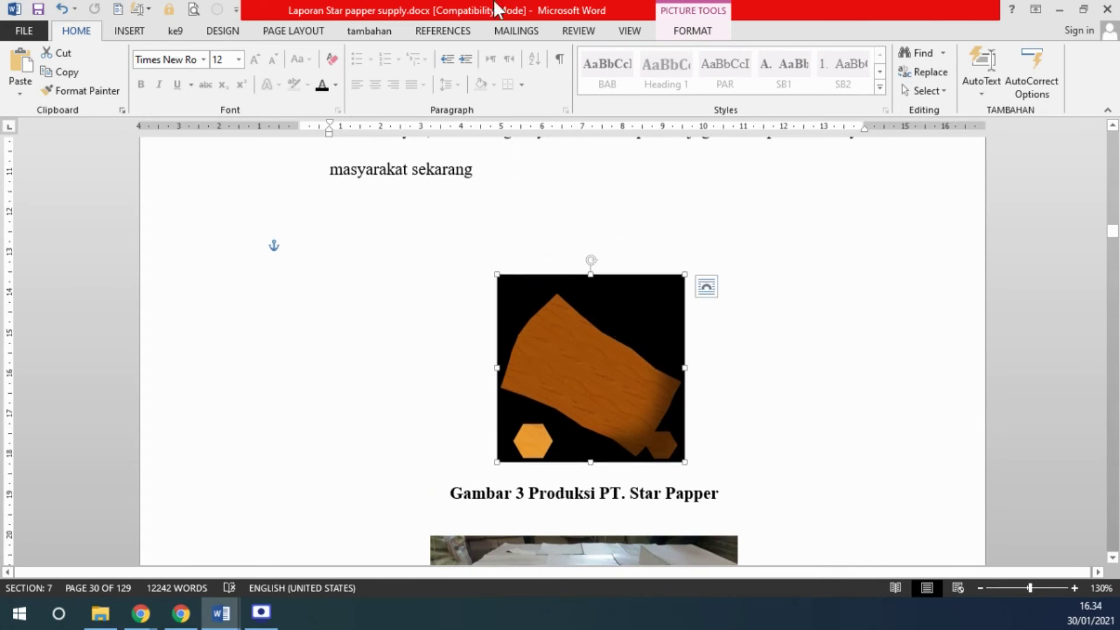
Step: Add a Gambar-labelled caption 'Gambar 3 Produksi 1 PT. Star Papper' to the orange picture
left_click(431, 32)
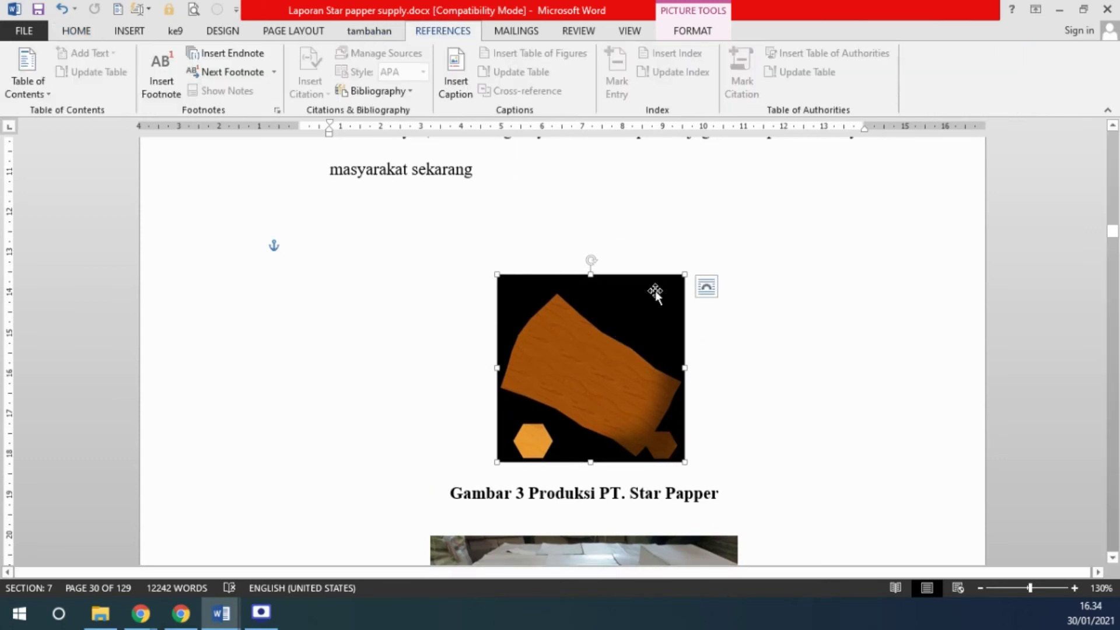
left_click(451, 79)
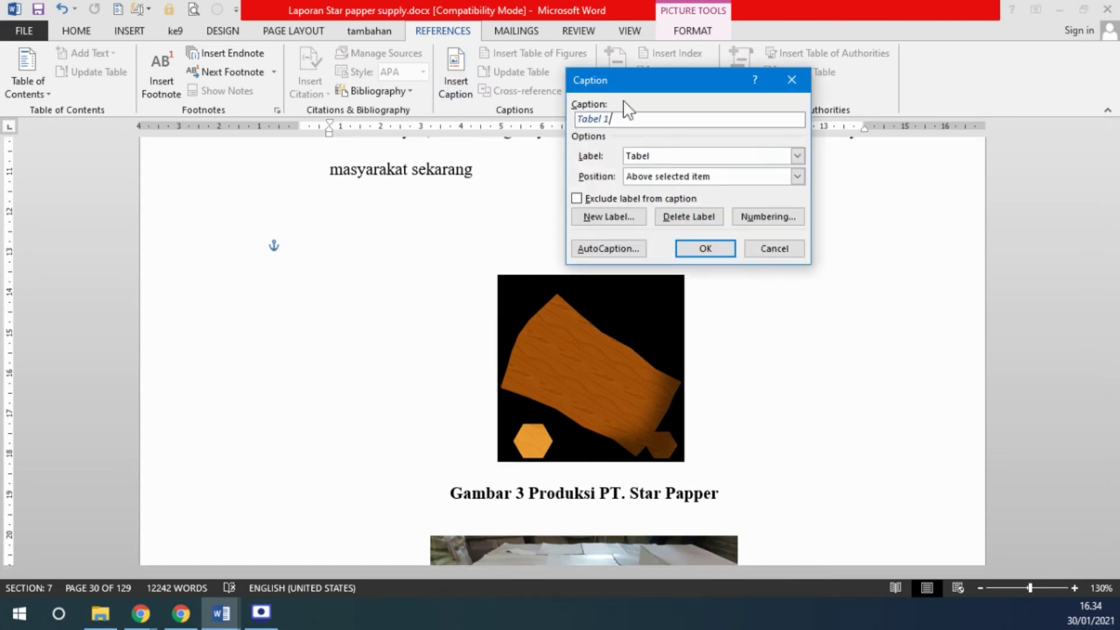
left_click_drag(653, 83, 704, 81)
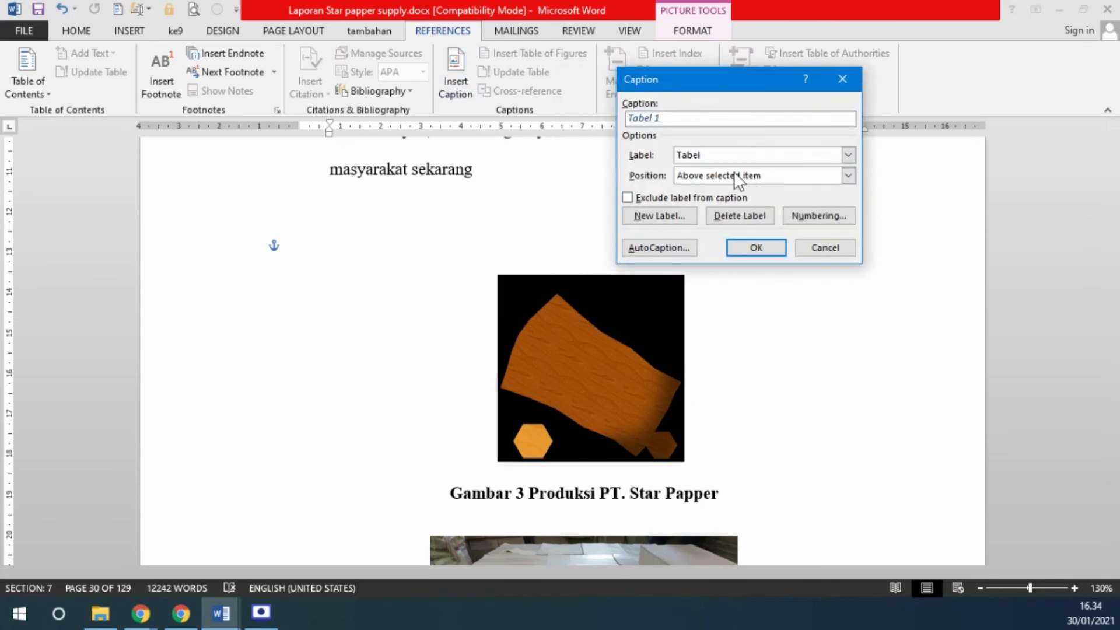
left_click(736, 155)
left_click(709, 187)
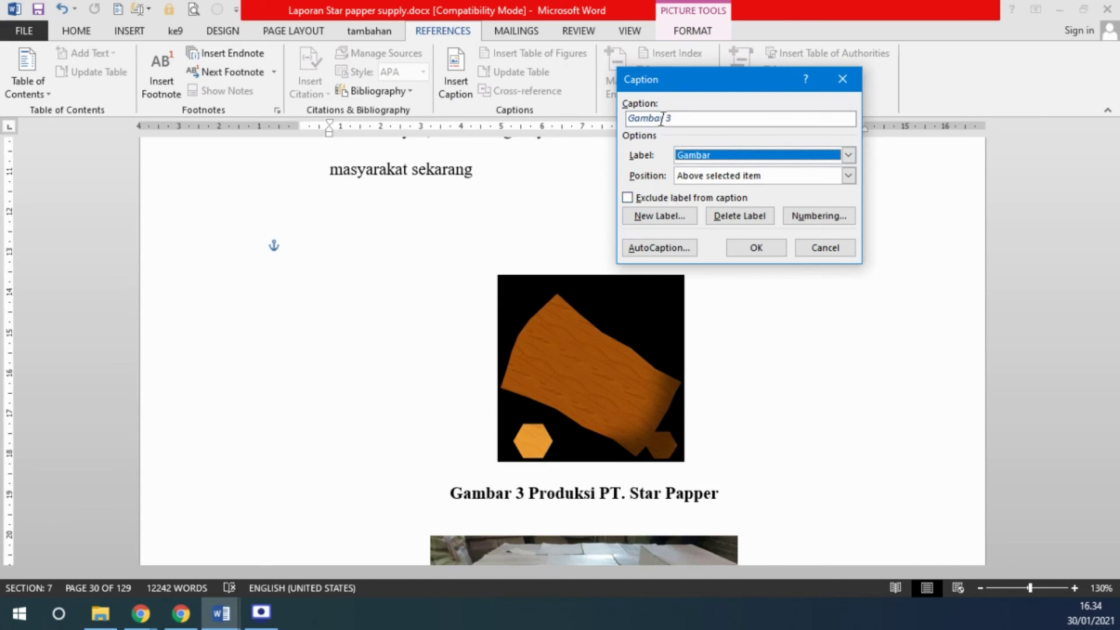
left_click(698, 118)
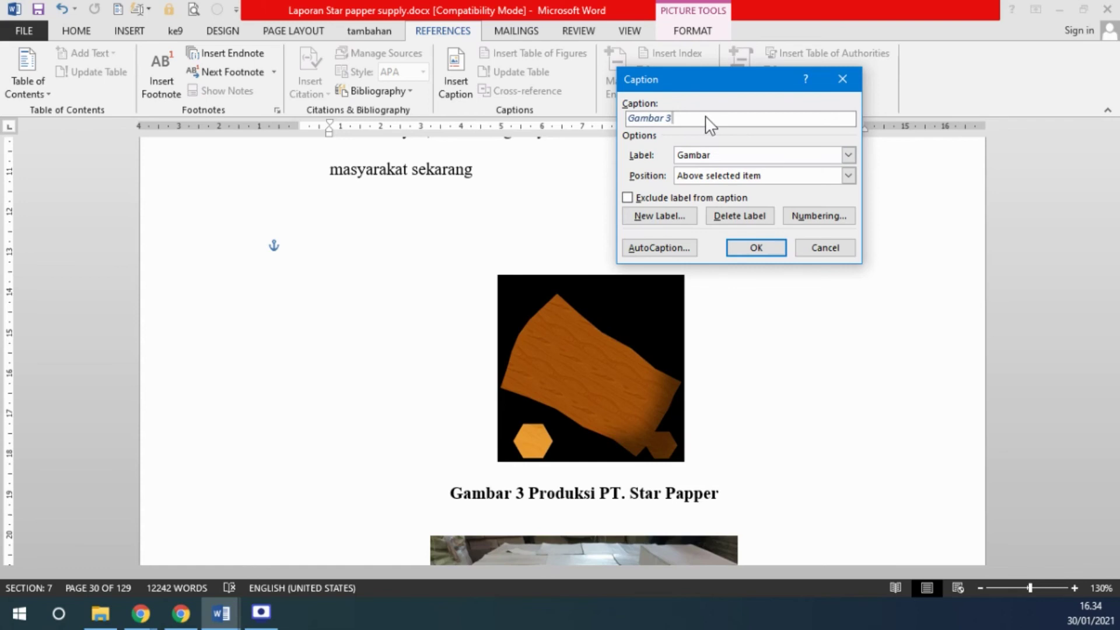
type("Gamba")
type(". Star Papper")
left_click(751, 243)
scroll(827, 248, "down", 1)
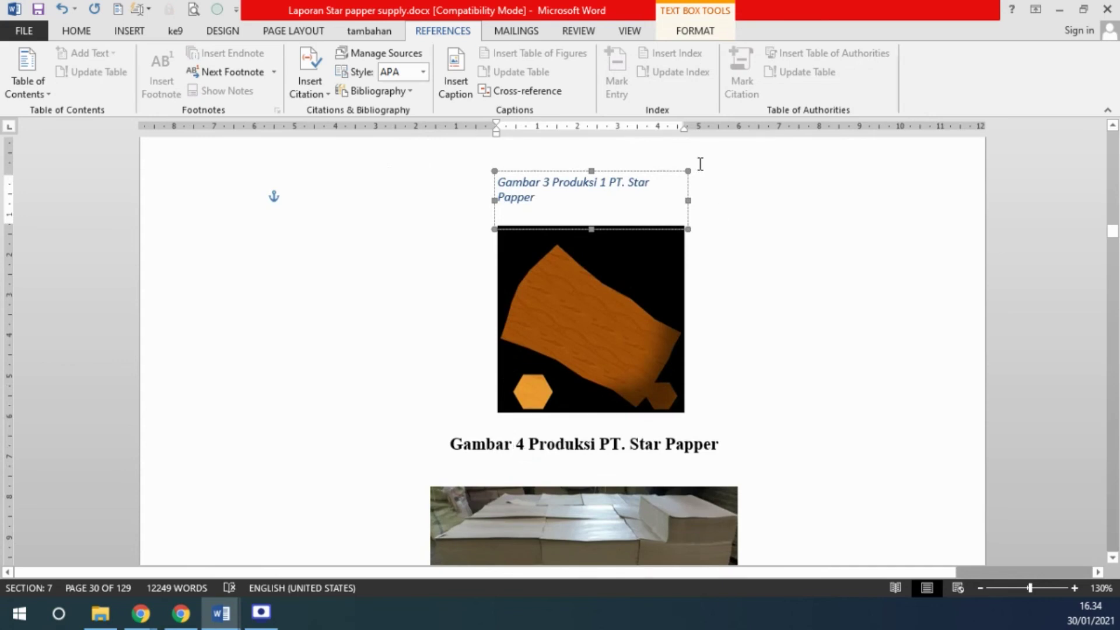
Step: Resize the caption text box so the Gambar 3 caption fits on one line
left_click_drag(495, 200, 471, 201)
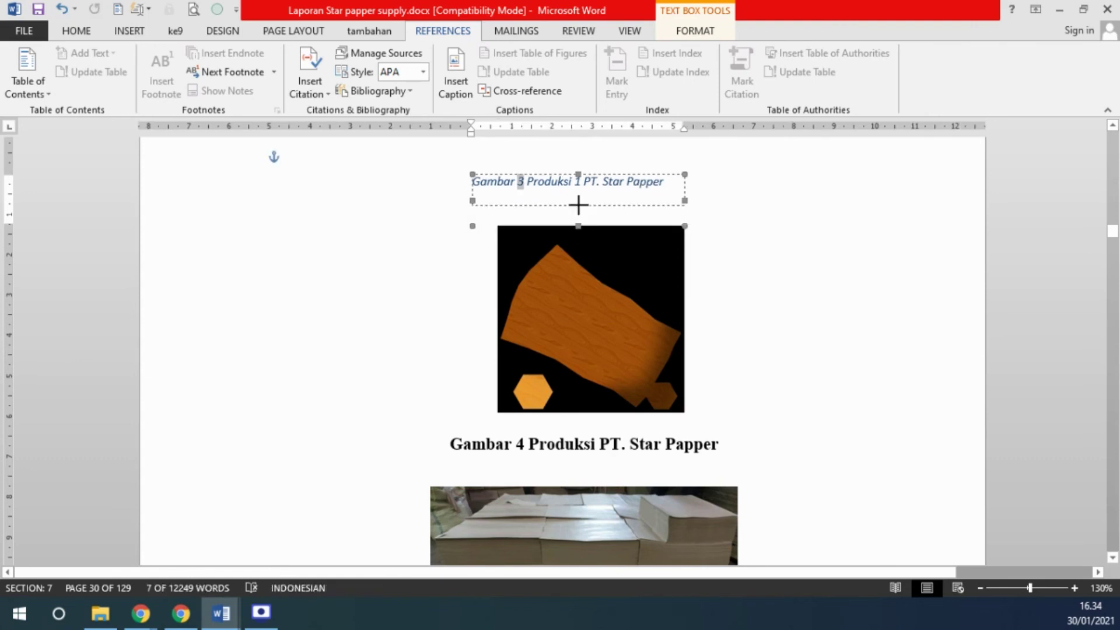
left_click_drag(579, 197, 601, 199)
left_click(610, 182)
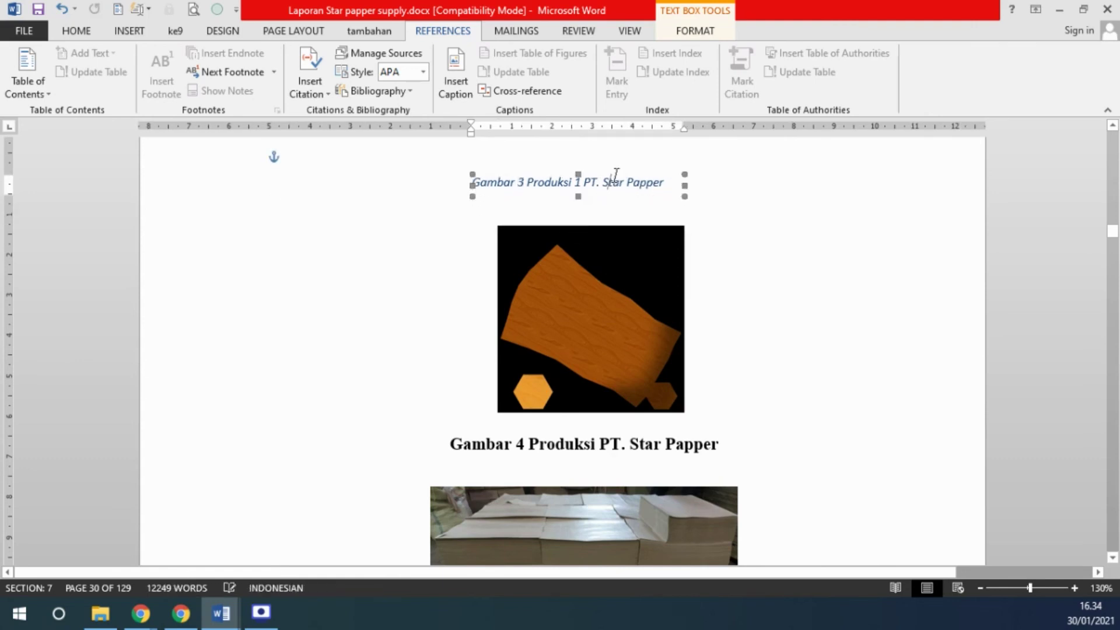
left_click_drag(683, 186, 706, 186)
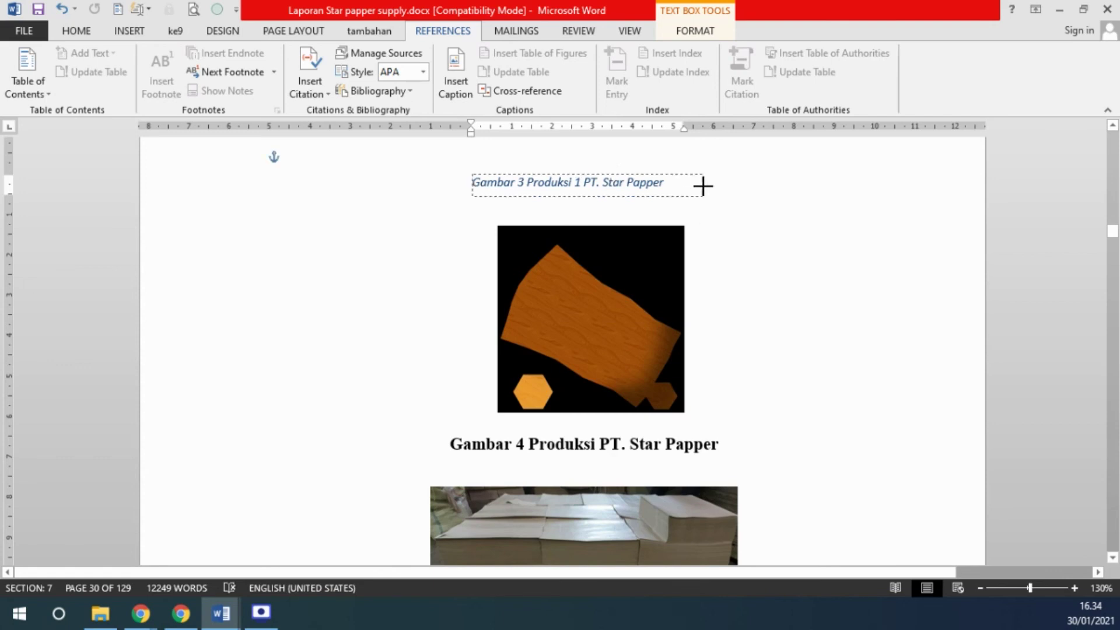
Step: Format the caption centred, 12 pt Times New Roman, non-italic, black
left_click(91, 30)
left_click(376, 87)
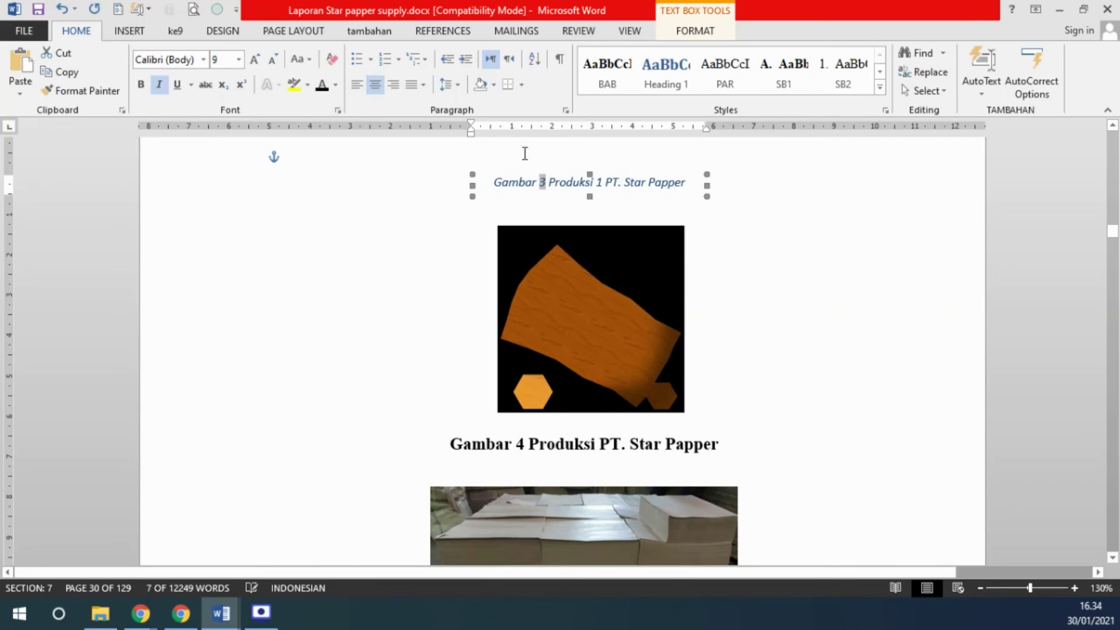
left_click(239, 60)
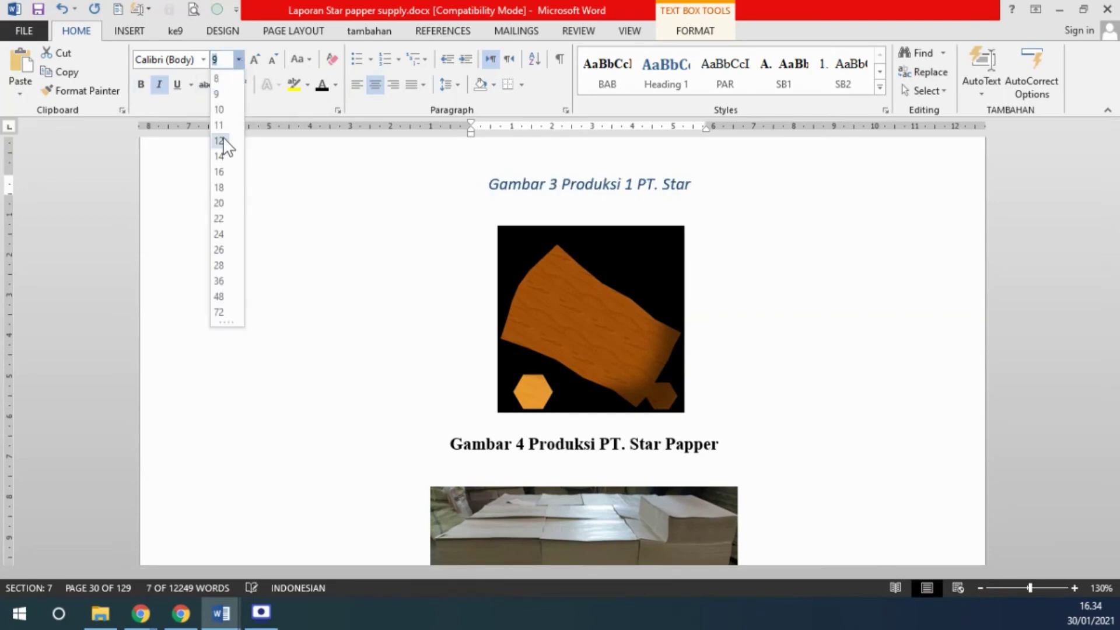
left_click(224, 138)
left_click(195, 64)
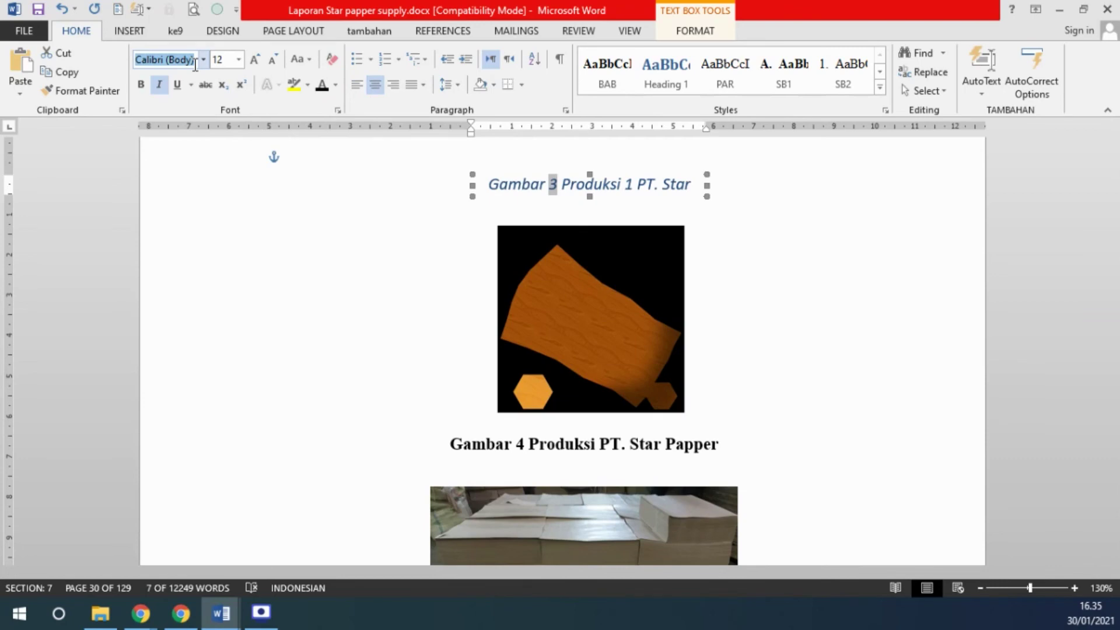
type("Times New Ro")
key("Return")
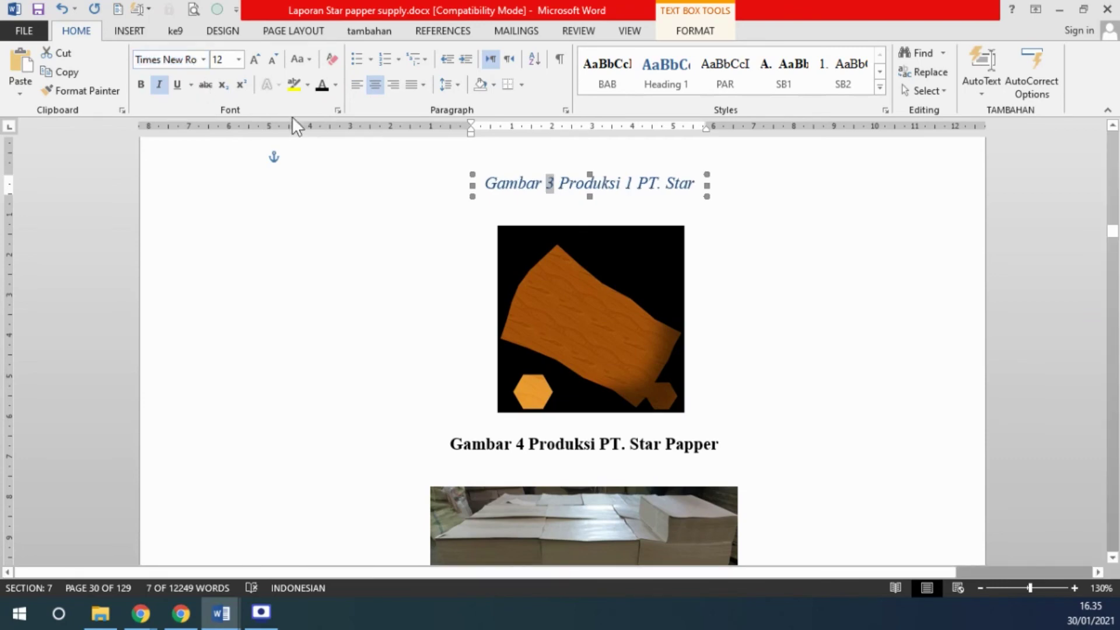
left_click(159, 84)
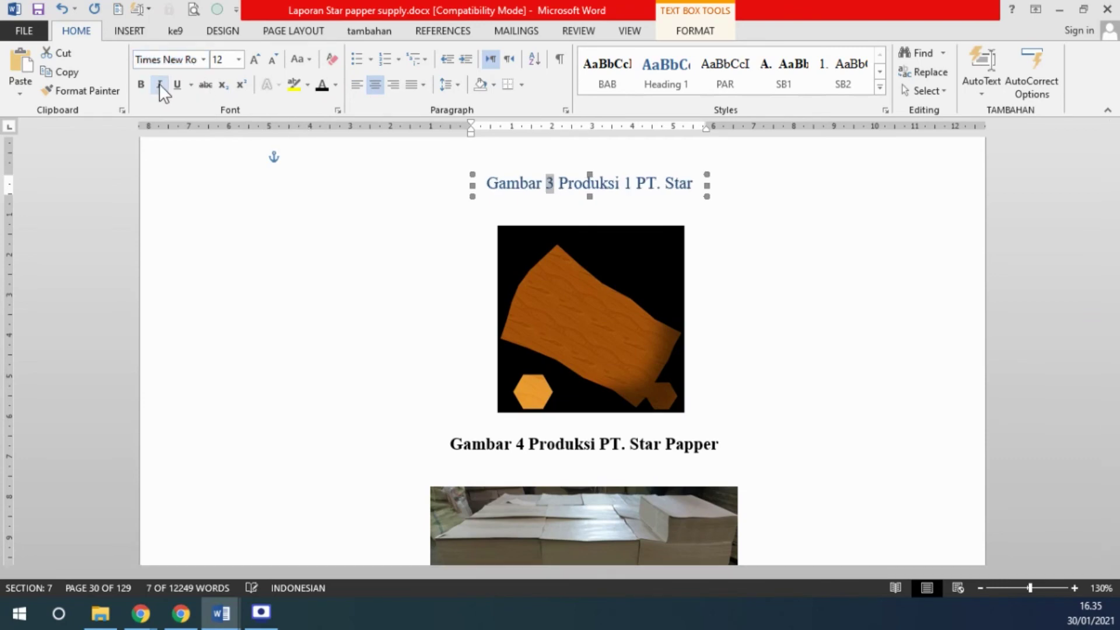
left_click(322, 86)
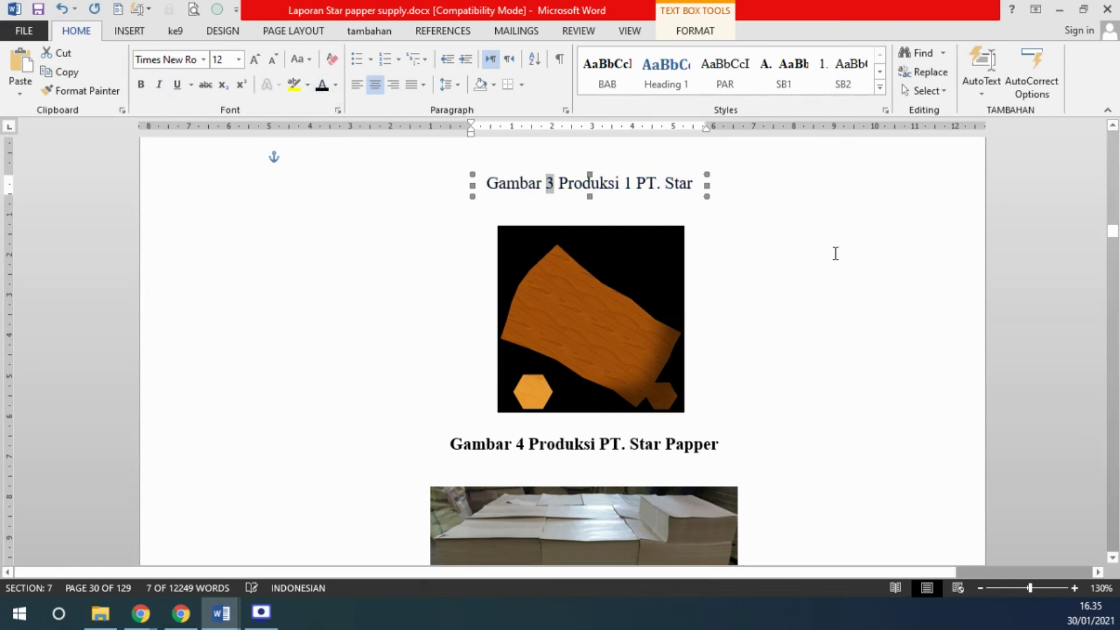
left_click(420, 182)
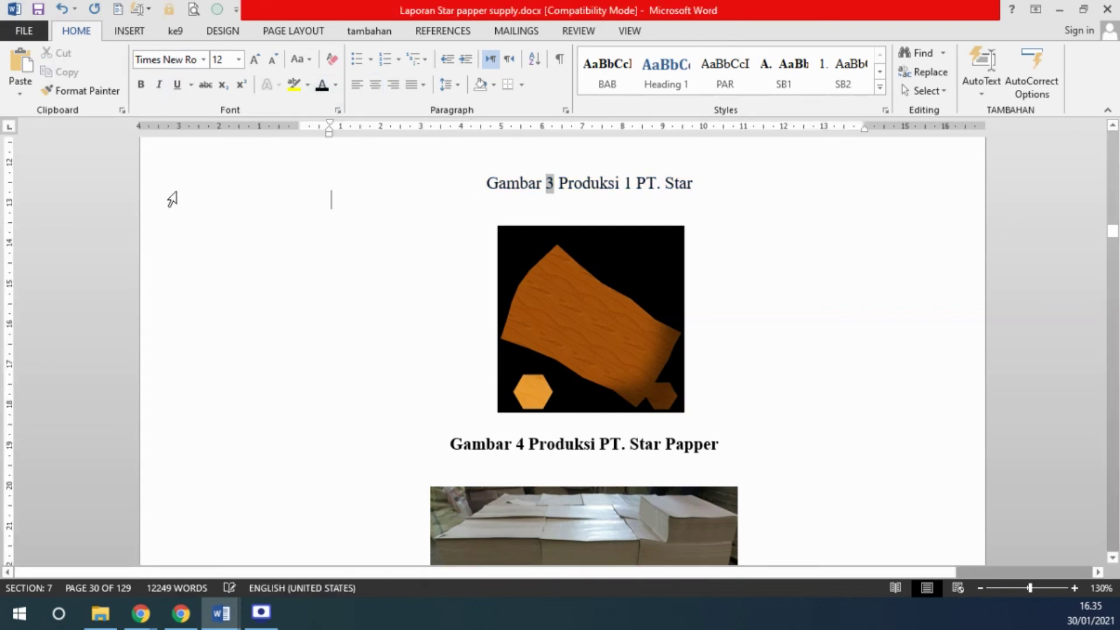
Step: Select the whole Gambar 3 caption text and make it bold
left_click(160, 197)
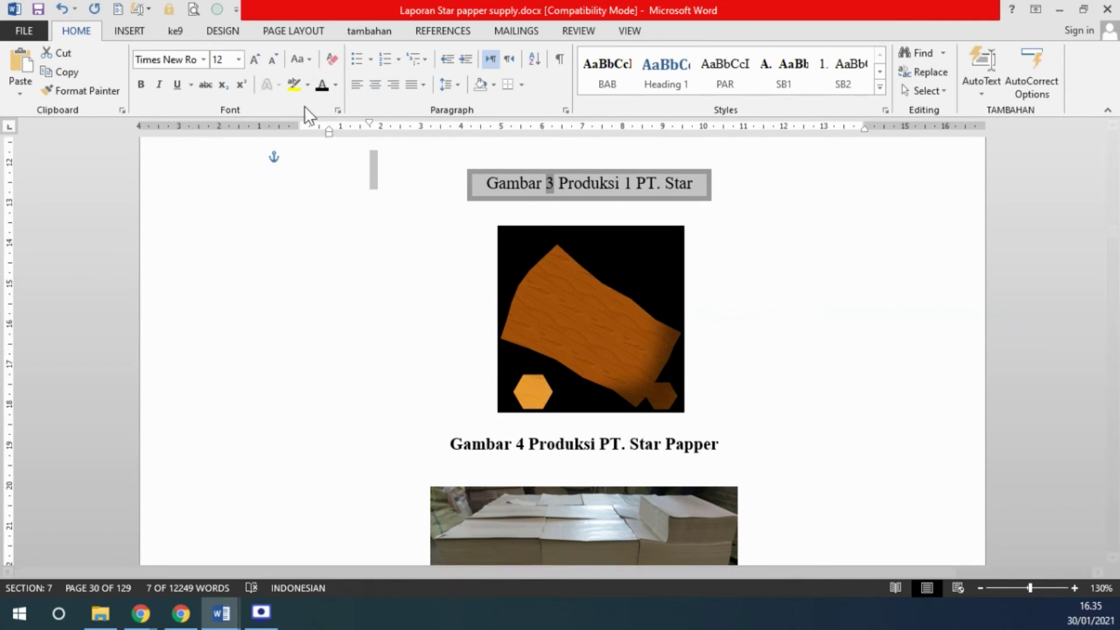
left_click(139, 85)
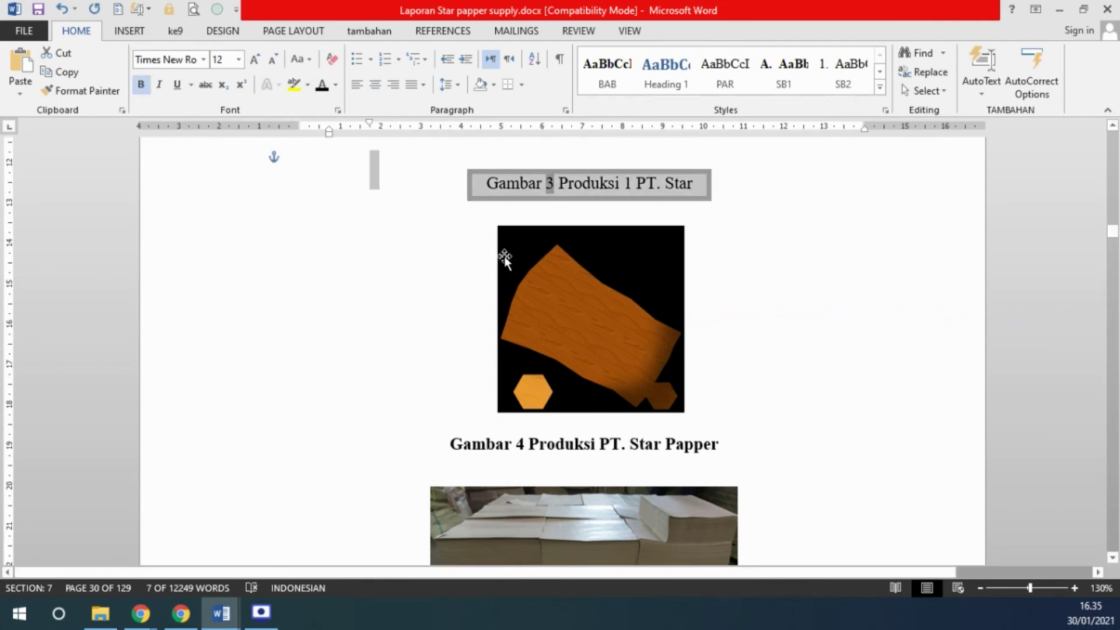
left_click(141, 85)
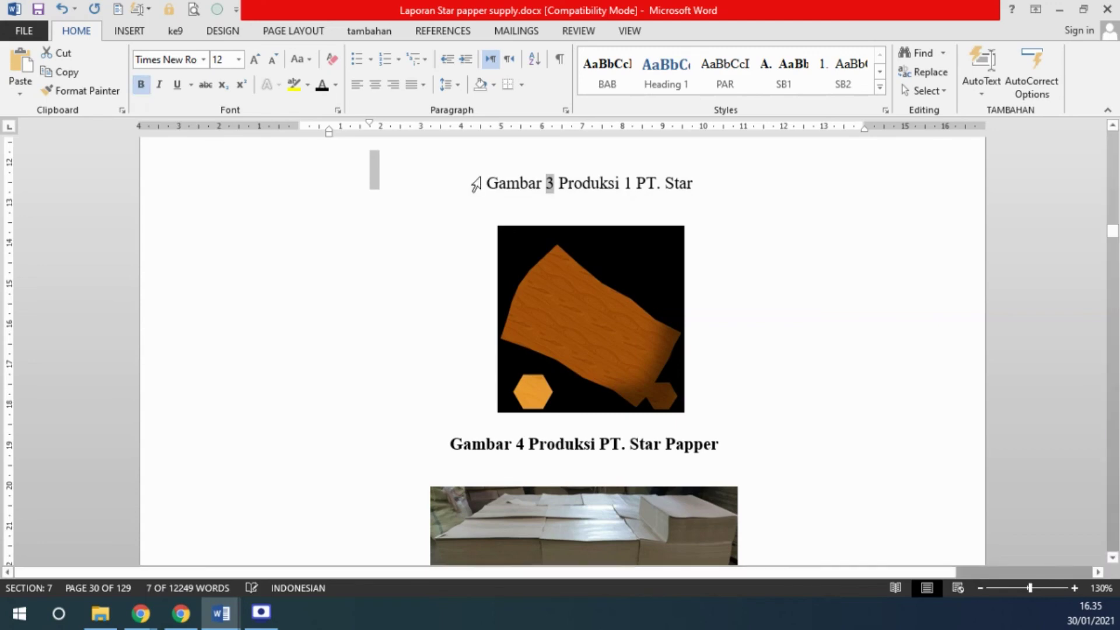
left_click(490, 185)
left_click_drag(491, 184, 722, 188)
left_click(140, 84)
left_click(764, 266)
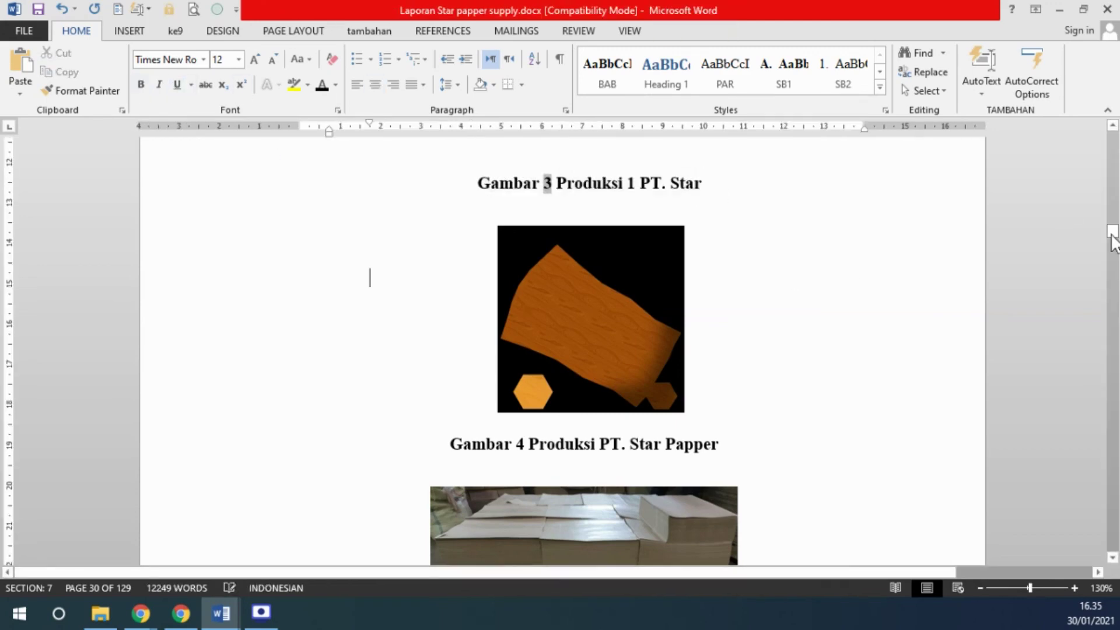
left_click_drag(1112, 233, 1116, 192)
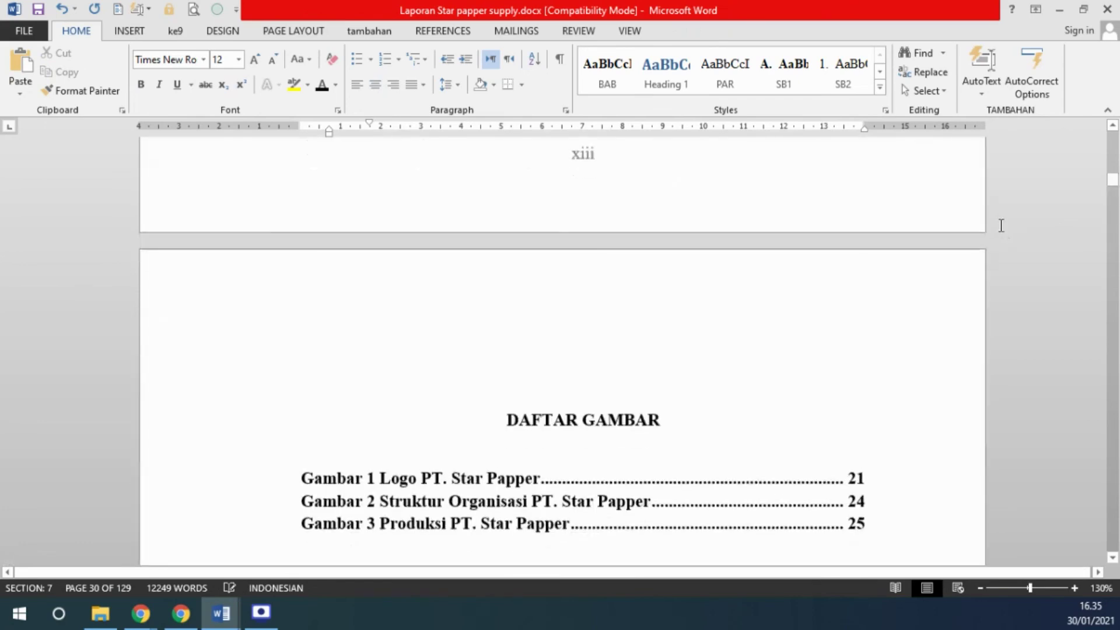
Step: Update the entire DAFTAR GAMBAR table of figures to add Gambar 3 Produksi 1 and Gambar 4 Produksi
scroll(1000, 225, "down", 1)
left_click(669, 417)
scroll(785, 393, "down", 3)
right_click(683, 278)
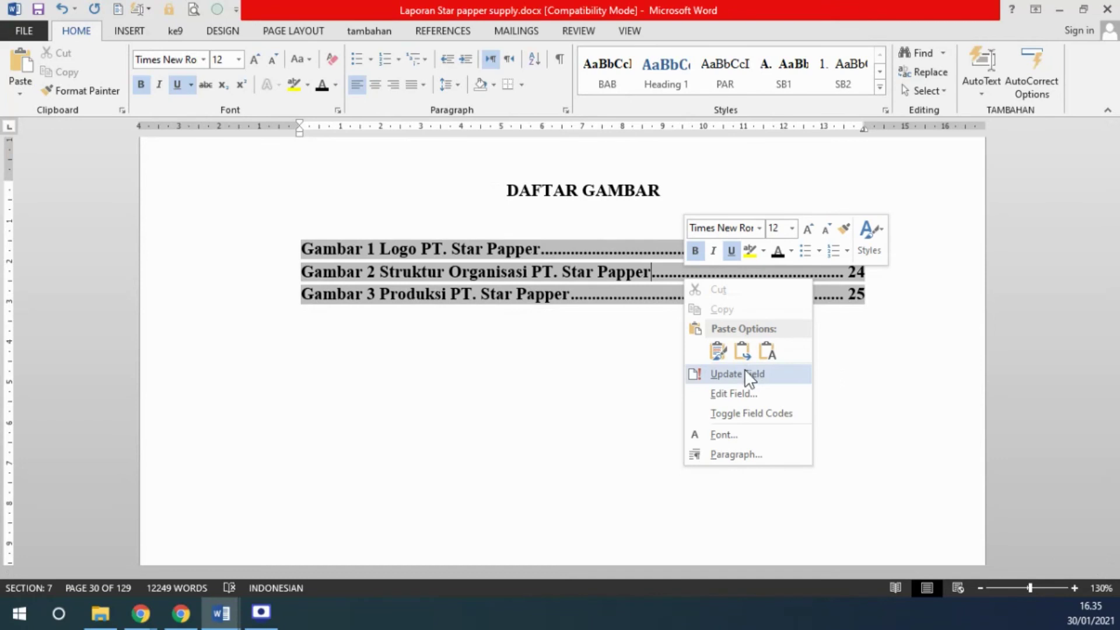
left_click(744, 371)
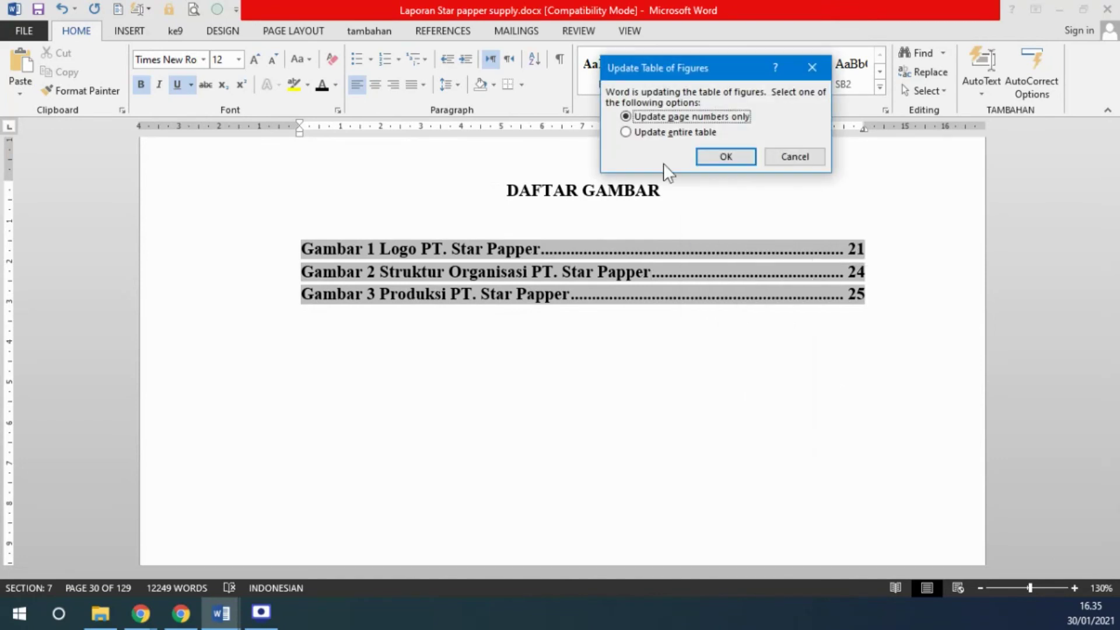
left_click(656, 132)
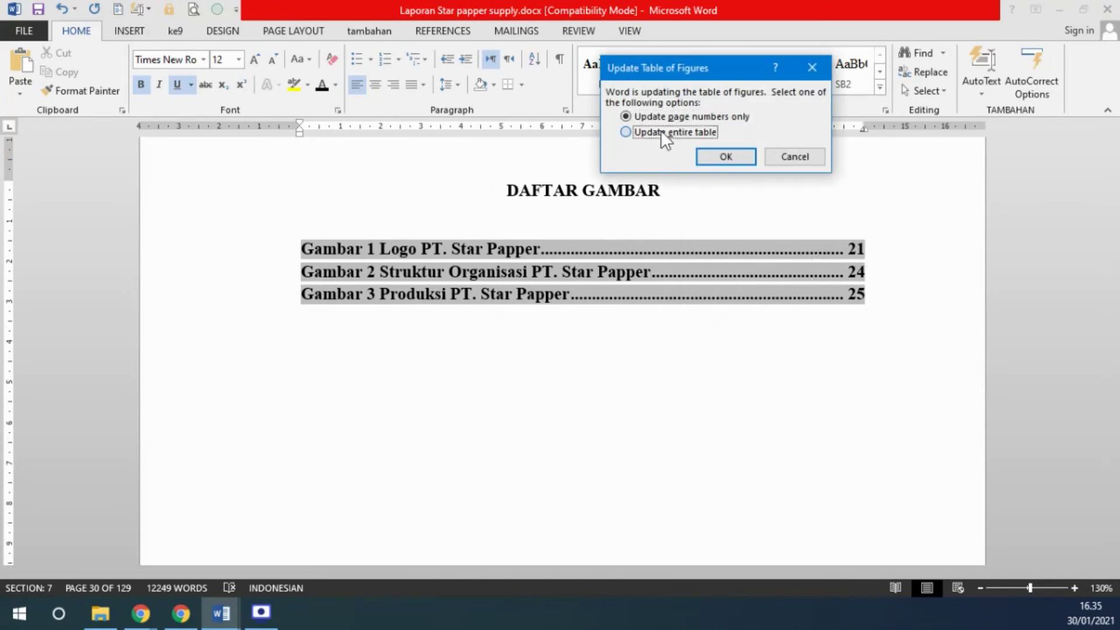
left_click(725, 155)
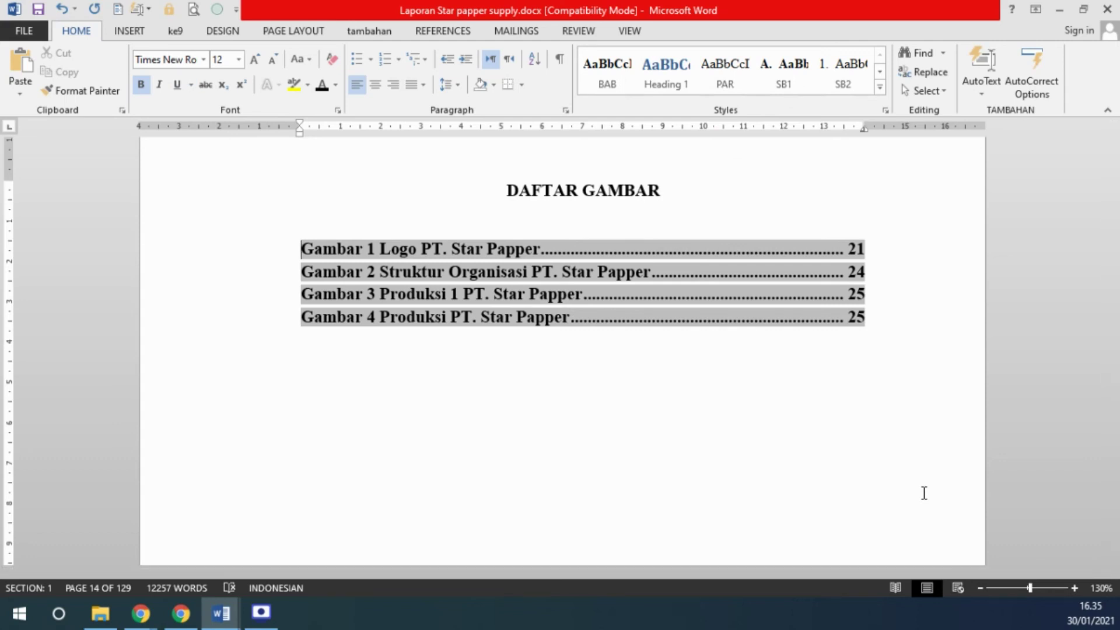
Step: Delete the old red typed Tabel 1 line under DAFTAR TABEL
scroll(765, 450, "down", 5)
scroll(765, 450, "down", 5)
scroll(765, 449, "down", 5)
left_click(209, 384)
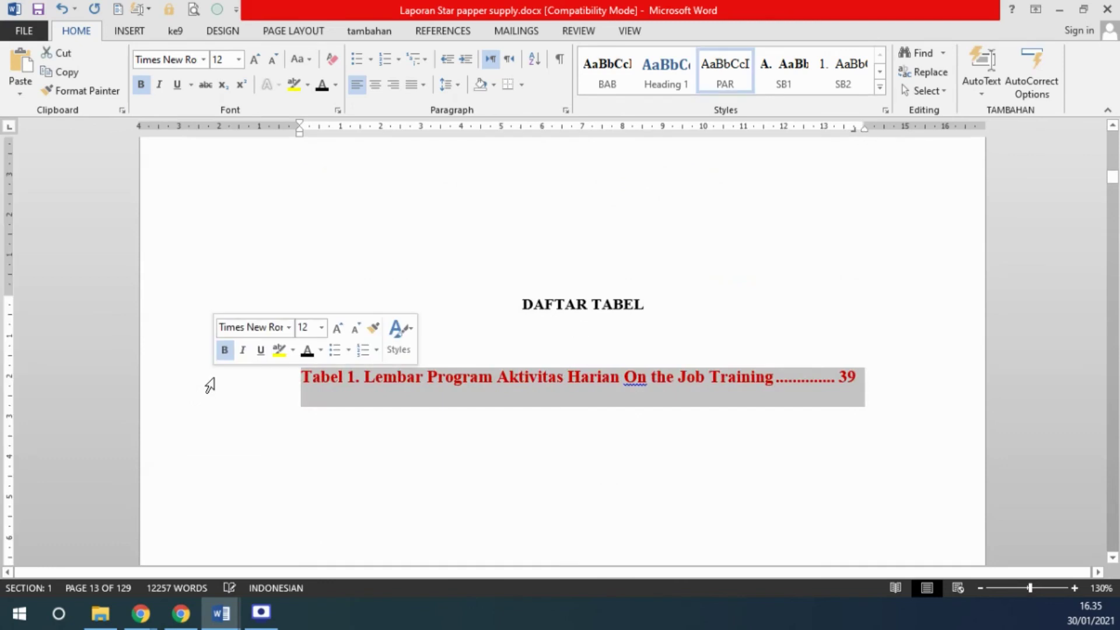
key("Delete")
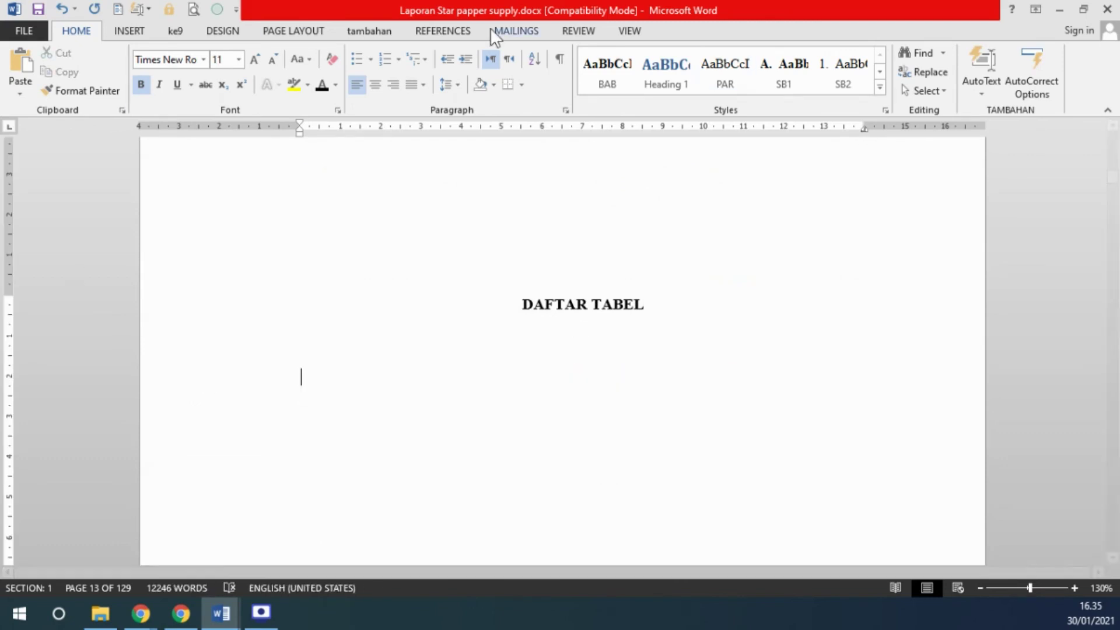
Step: Insert a Tabel-label table of figures in bold Times New Roman, listing Tabel 1 on page 37
left_click(467, 30)
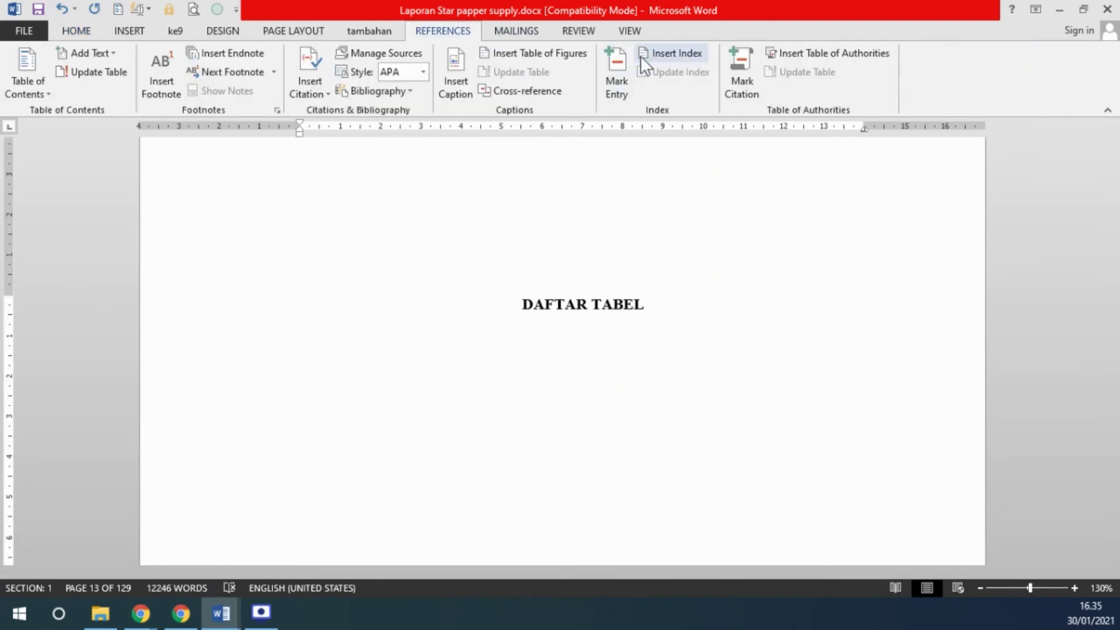
left_click(536, 52)
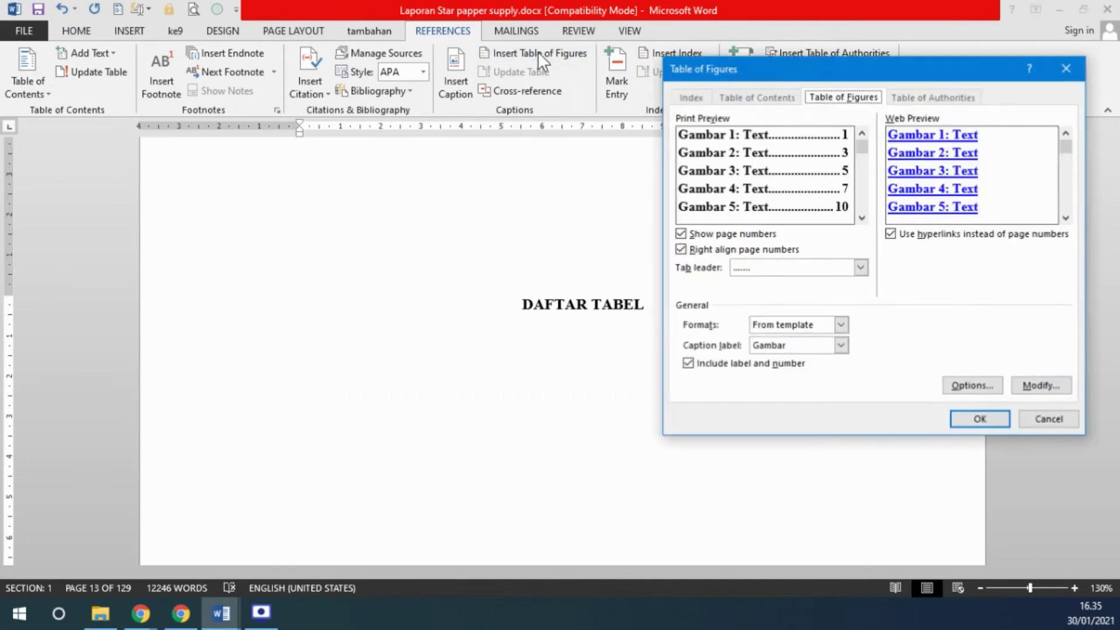
left_click(840, 344)
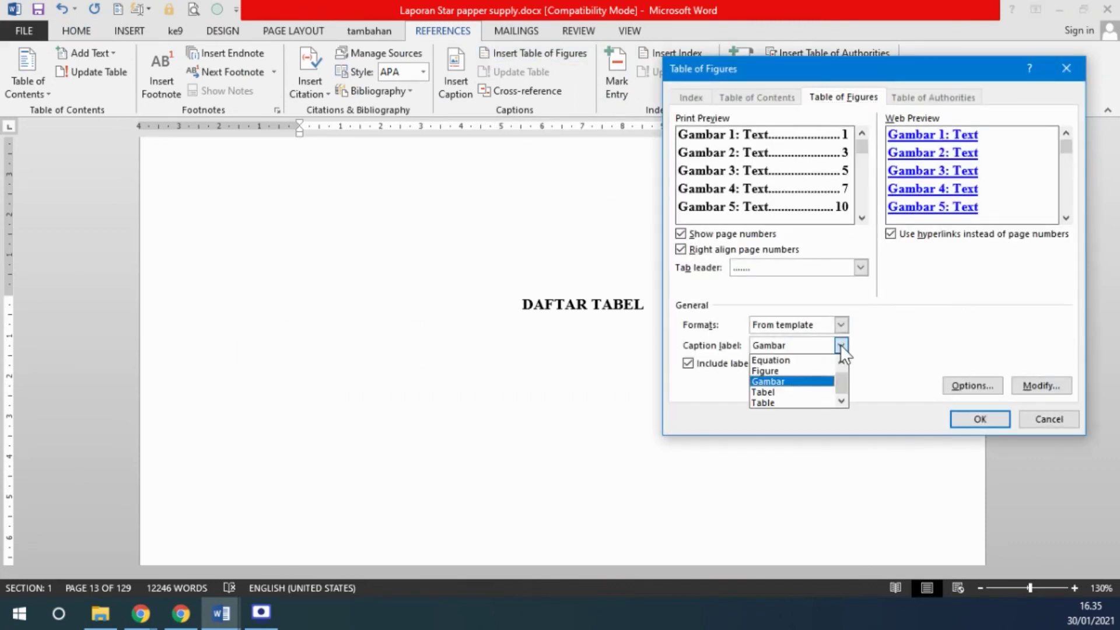
left_click(793, 393)
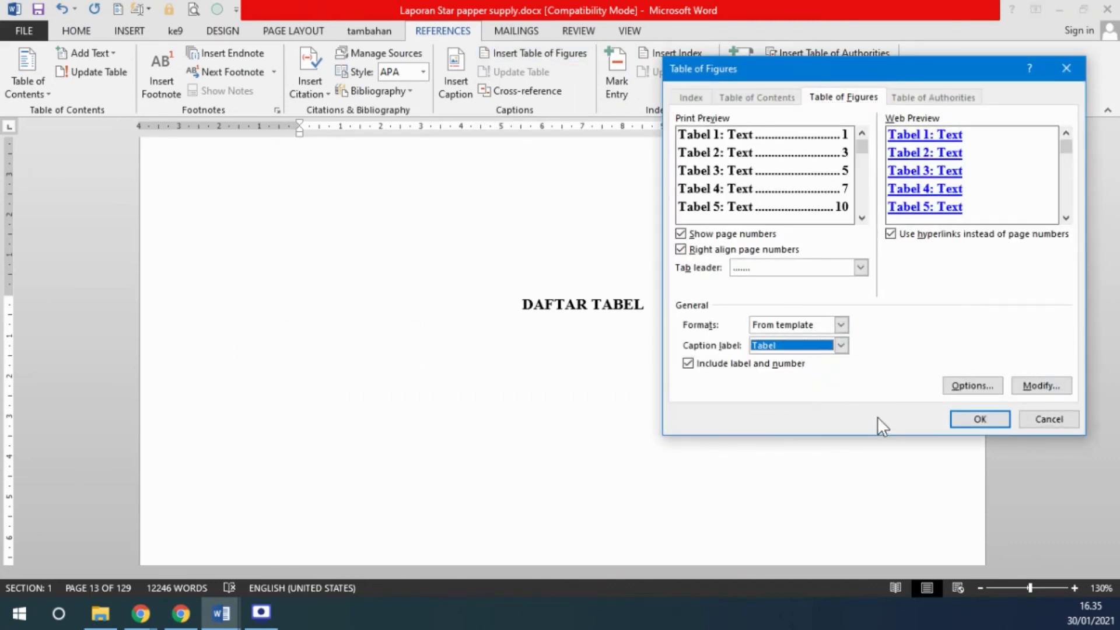
left_click(1033, 385)
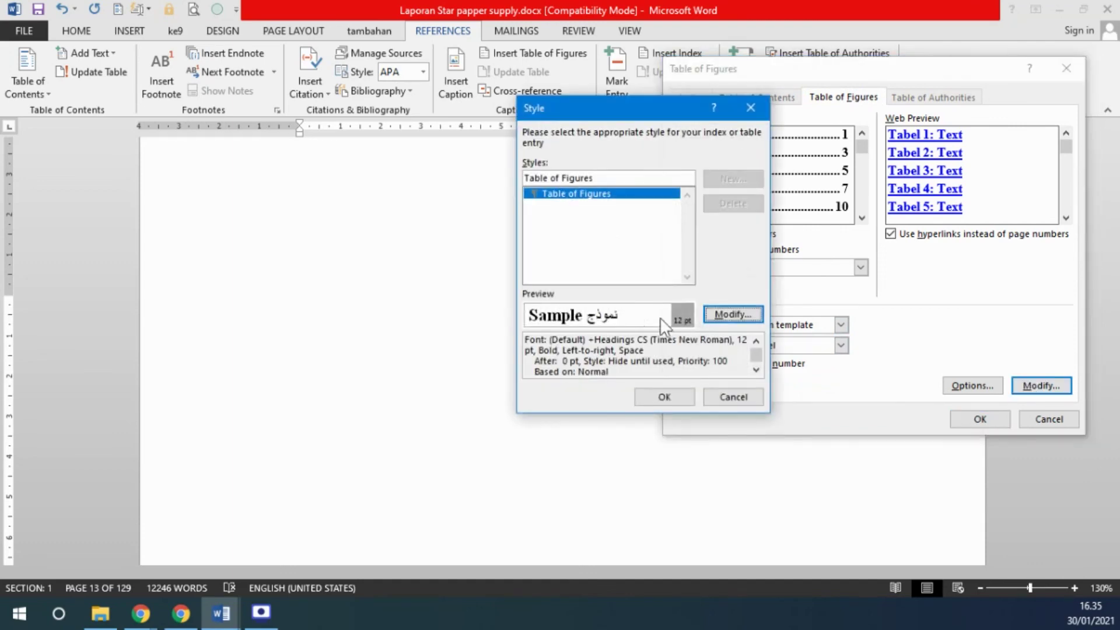
left_click(733, 314)
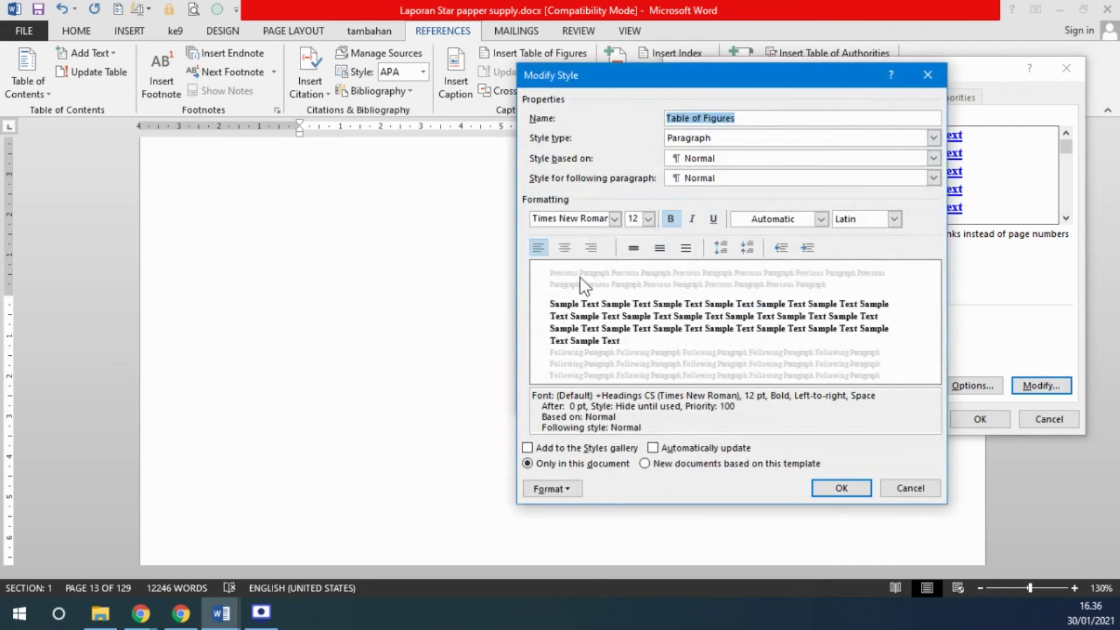
left_click(841, 488)
left_click(664, 396)
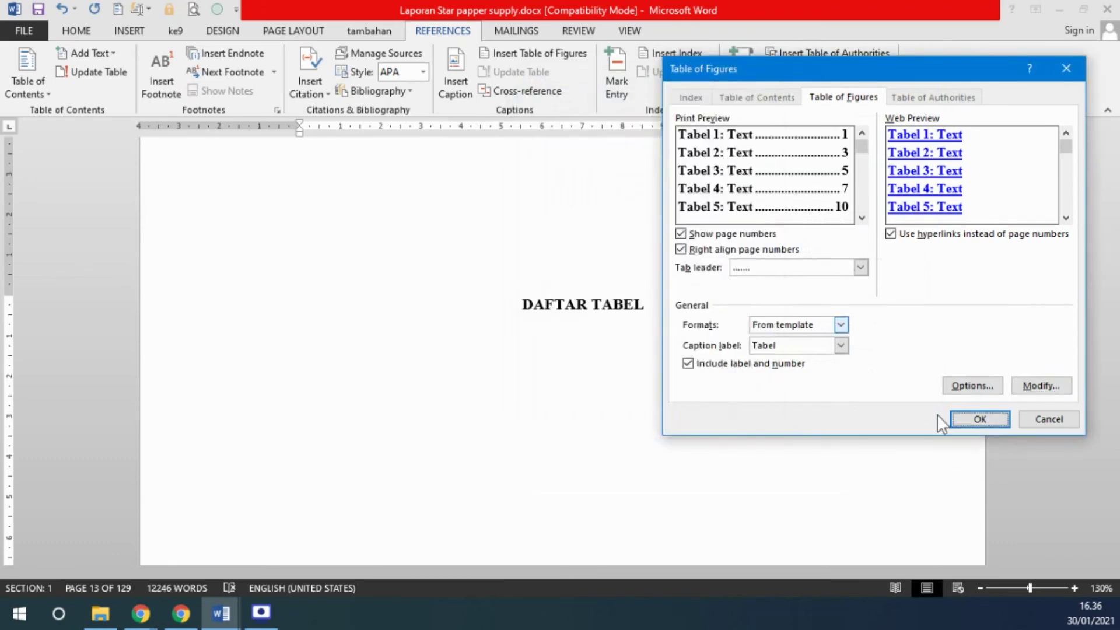
left_click(993, 420)
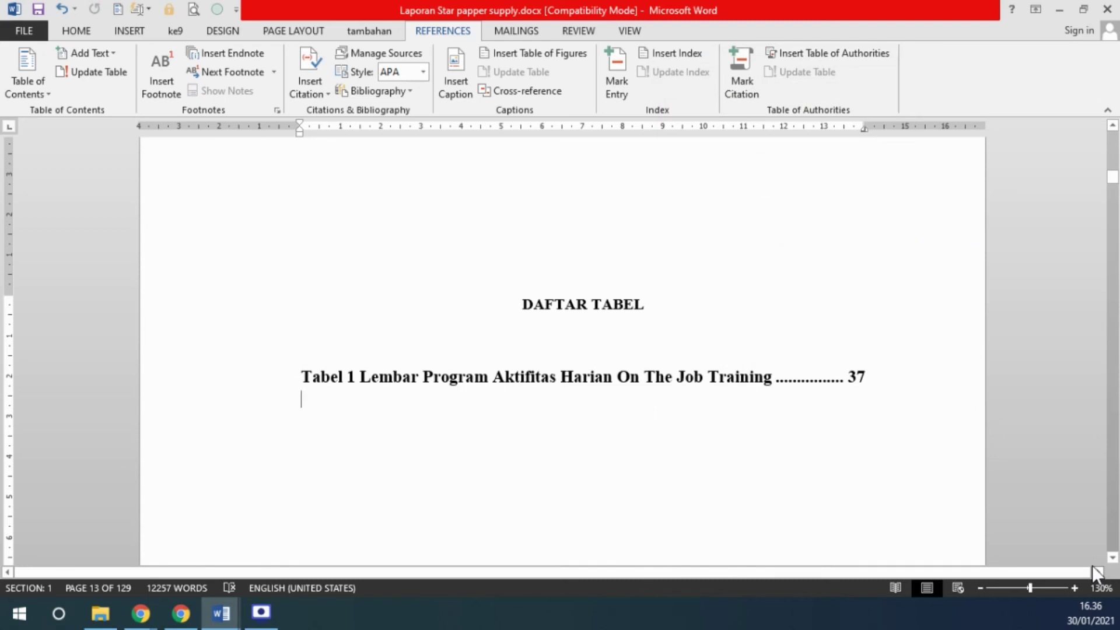
left_click(853, 379)
Step: Select the page number 37, then open the field options menu on the table of contents
left_click_drag(853, 379, 867, 378)
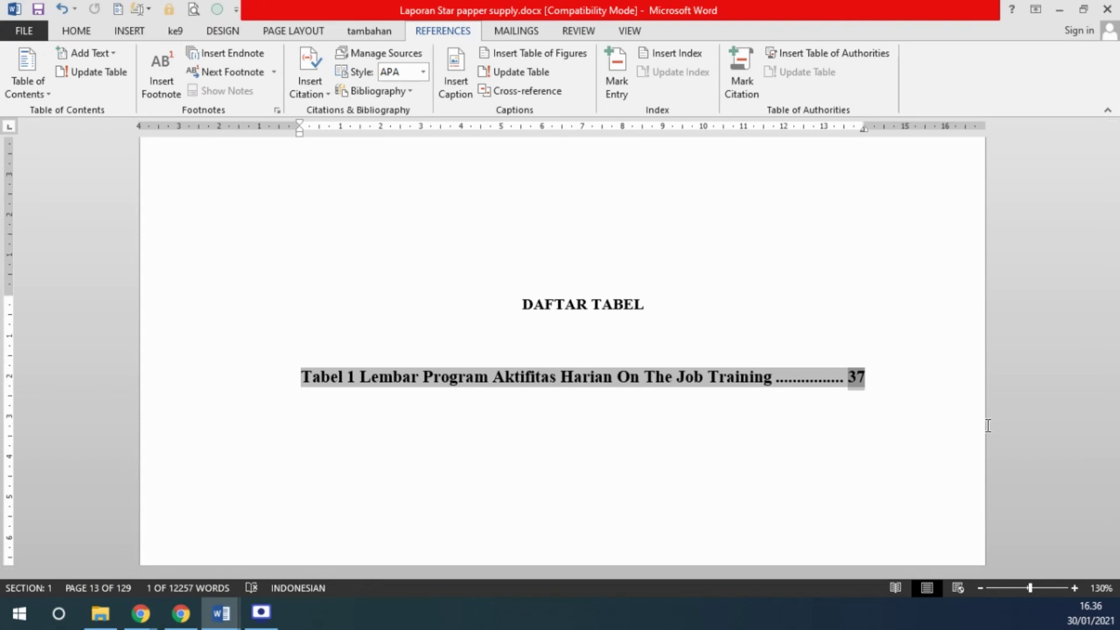
scroll(677, 270, "up", 5)
scroll(677, 270, "up", 5)
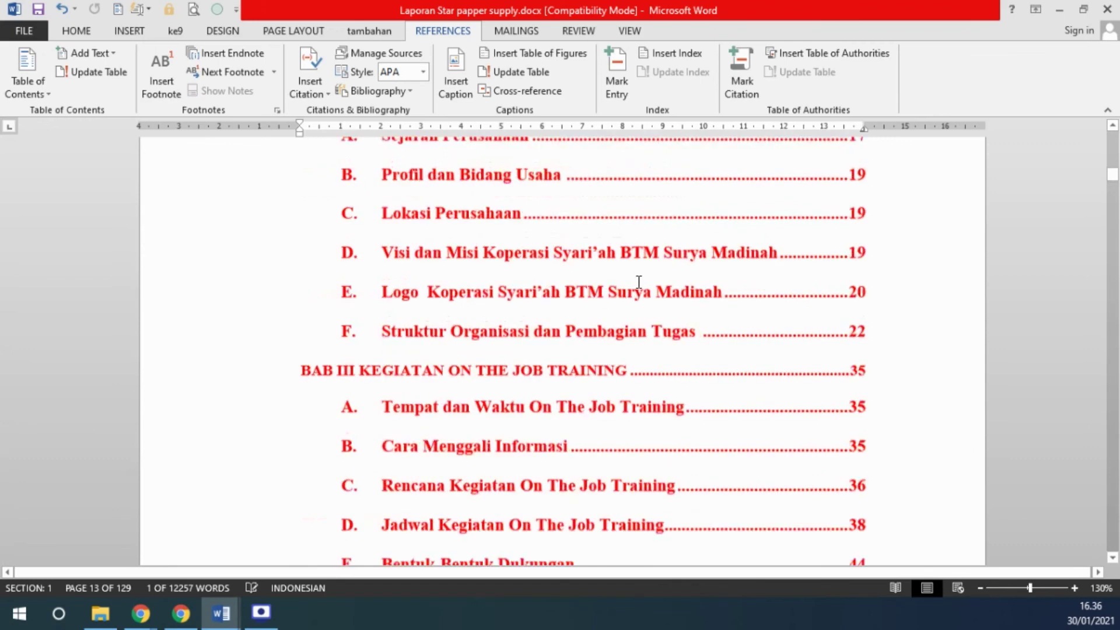
right_click(633, 285)
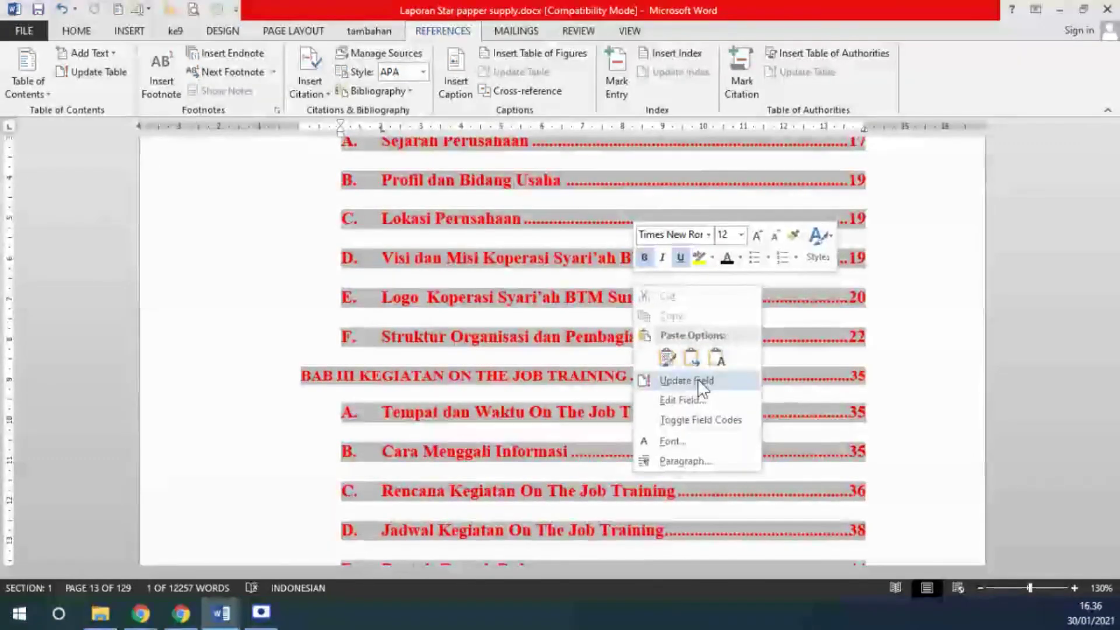
Step: Dismiss the contents list menu, then open and close the field options for the Daftar Tabel list
scroll(950, 347, "down", 3)
scroll(950, 346, "down", 4)
scroll(950, 347, "down", 3)
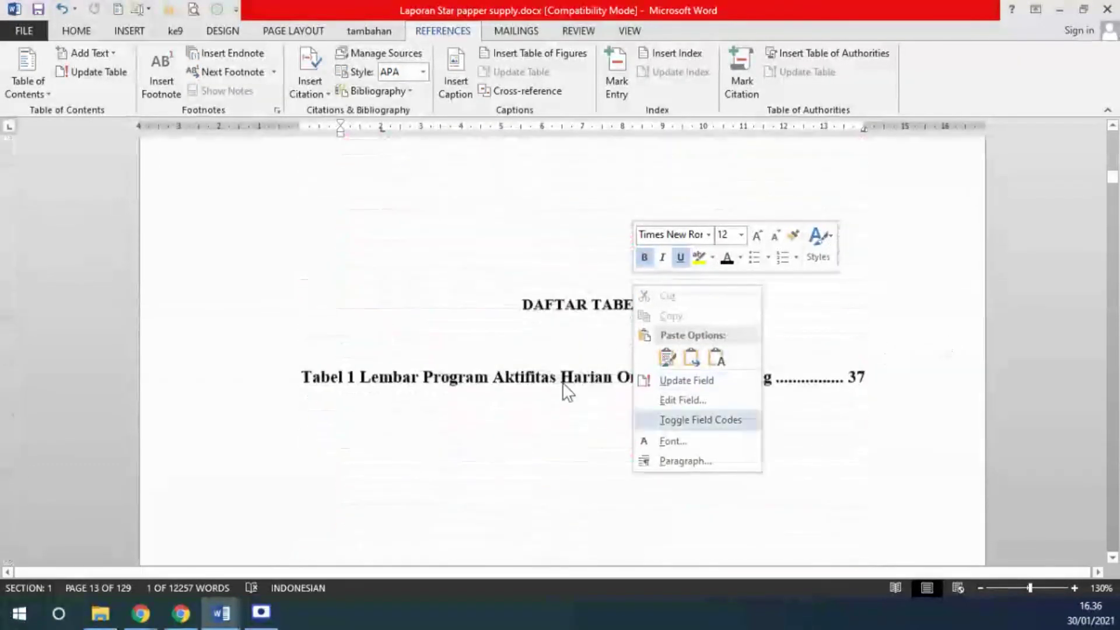
left_click(481, 378)
right_click(510, 373)
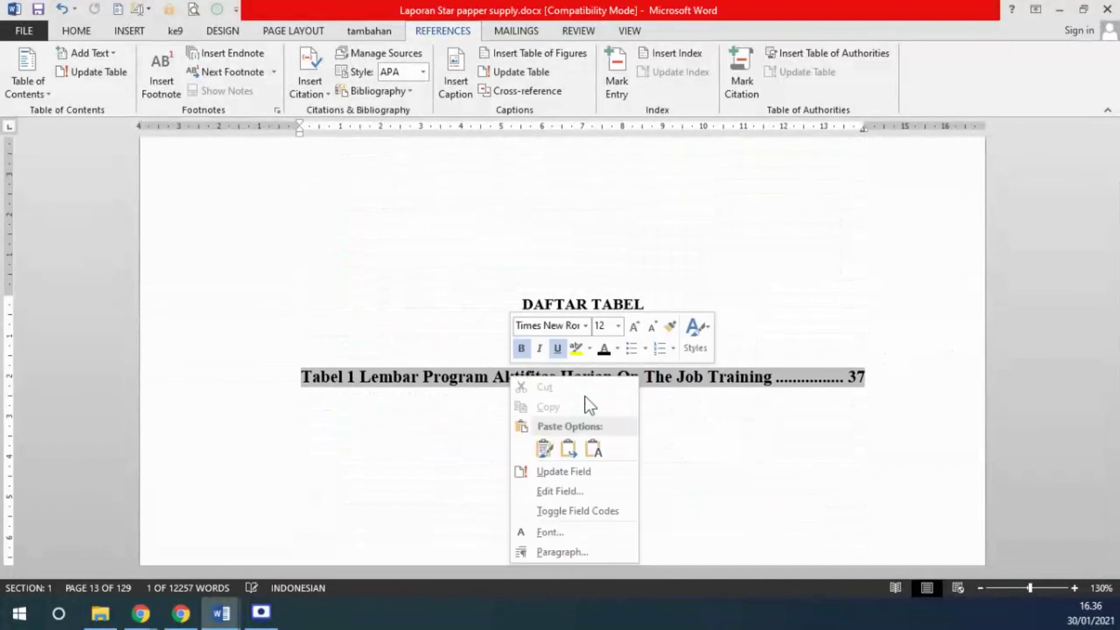
left_click(850, 449)
Step: Return to the DAFTAR GAMBAR list of Gambar 1–4 and right-click its field
scroll(840, 426, "down", 5)
scroll(837, 402, "down", 2)
scroll(837, 395, "down", 5)
scroll(728, 337, "up", 3)
left_click(653, 323)
right_click(633, 332)
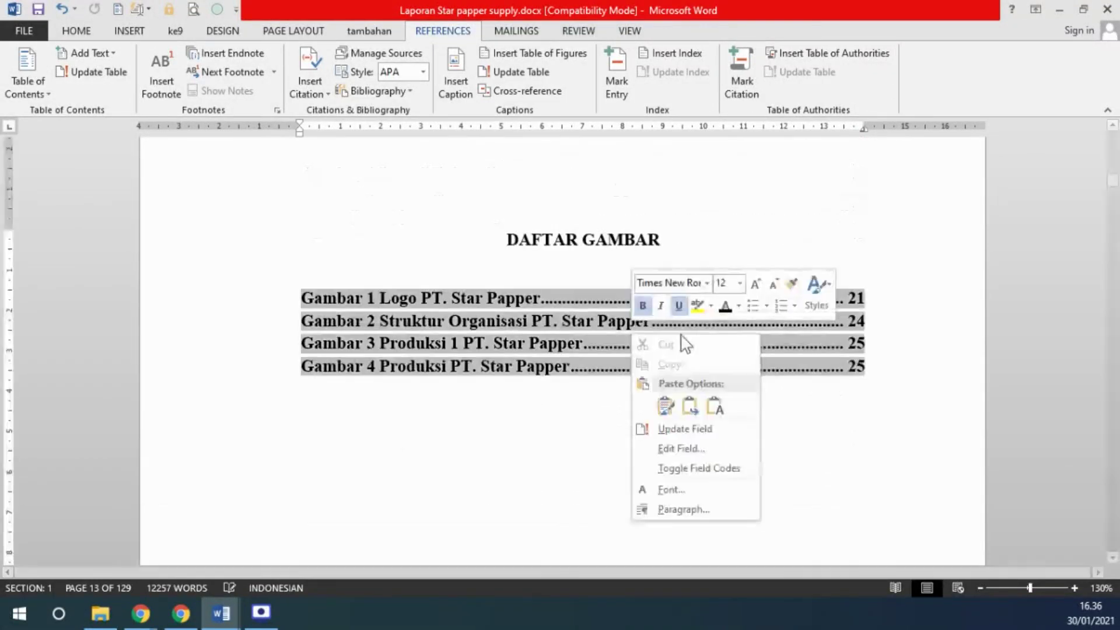
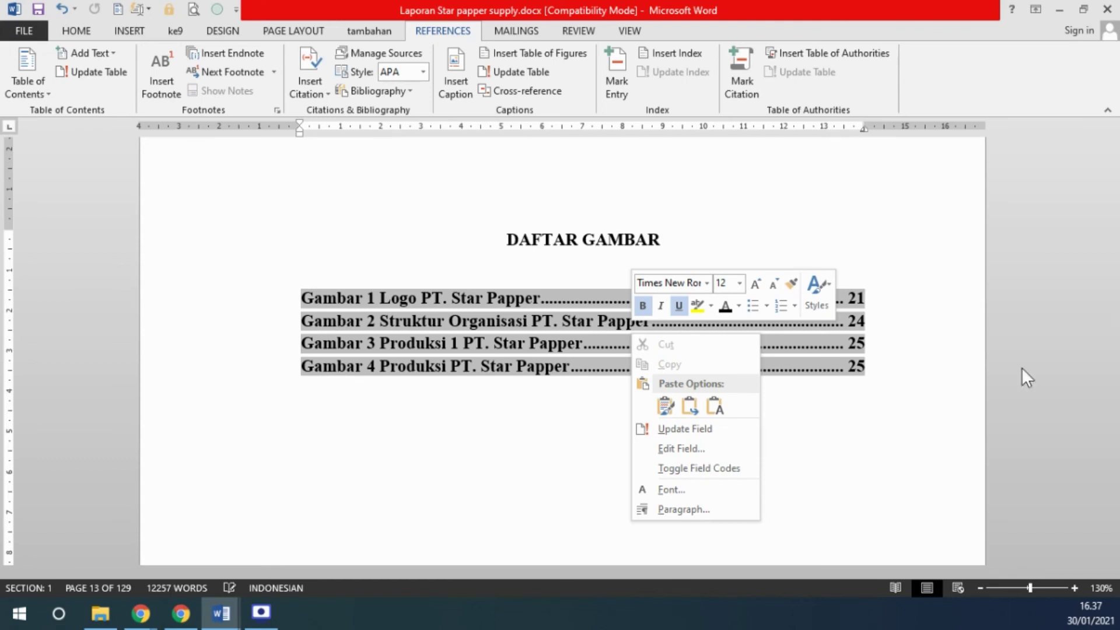
Step: Dismiss the field menu unchanged and scroll down to the DAFTAR LAMPIRAN page
key("Escape")
scroll(866, 430, "down", 5)
scroll(865, 430, "down", 10)
scroll(865, 430, "down", 5)
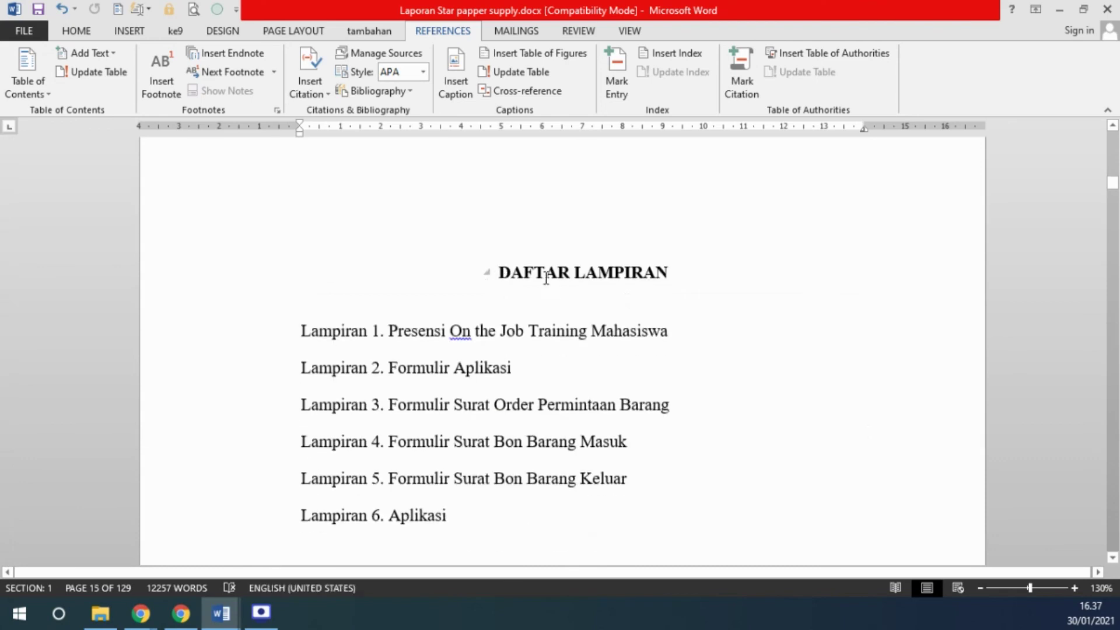
Step: Move to the Lampiran 1 page and select its 'Presensi On the Job Training Mahasiswa' caption
mouse_move(1112, 180)
left_mouse_down()
mouse_move(1111, 368)
mouse_move(1105, 282)
left_mouse_up()
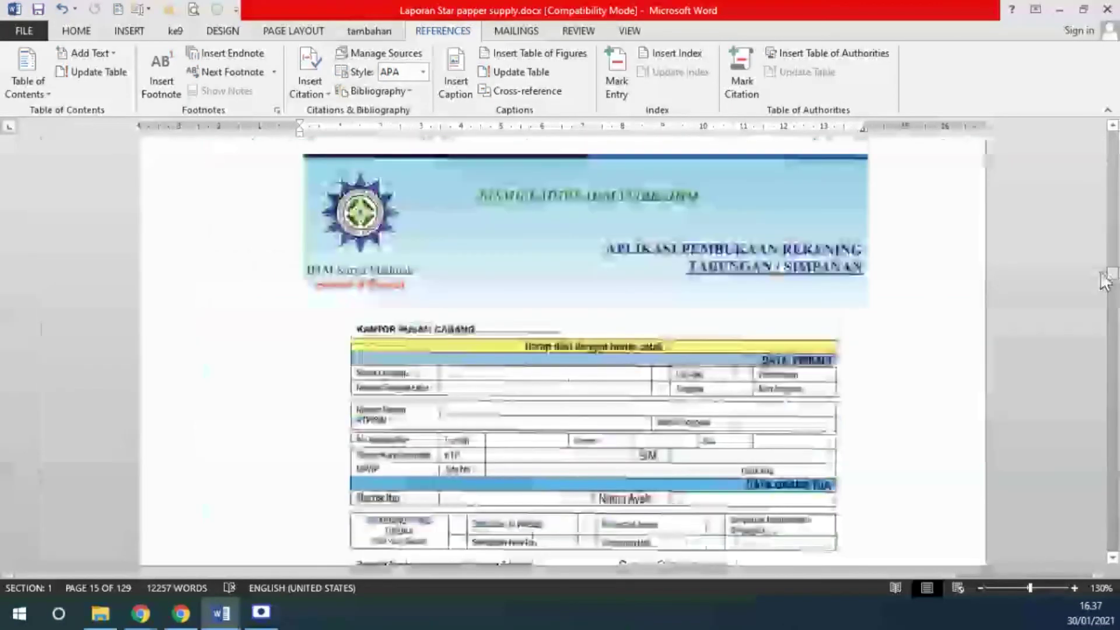
scroll(804, 332, "down", 3)
scroll(805, 332, "down", 5)
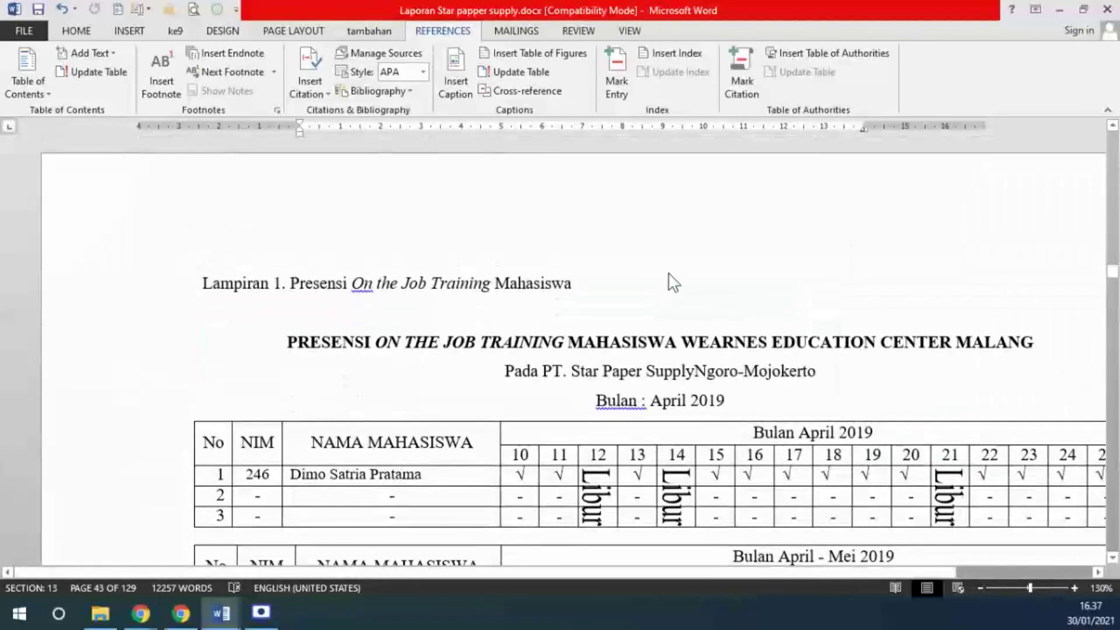
left_click_drag(200, 283, 583, 284)
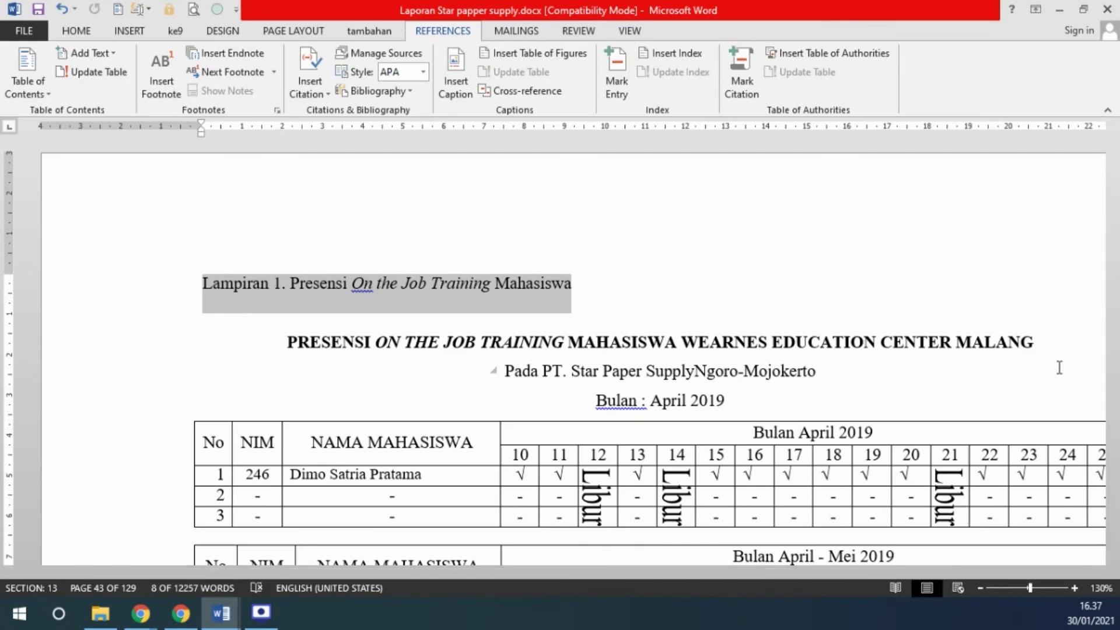
Step: Scroll back up to the DAFTAR LAMPIRAN page listing Lampiran 1 through 6
left_click_drag(1112, 271, 1114, 224)
scroll(742, 344, "up", 10)
scroll(742, 344, "up", 5)
scroll(741, 344, "up", 3)
scroll(742, 344, "up", 5)
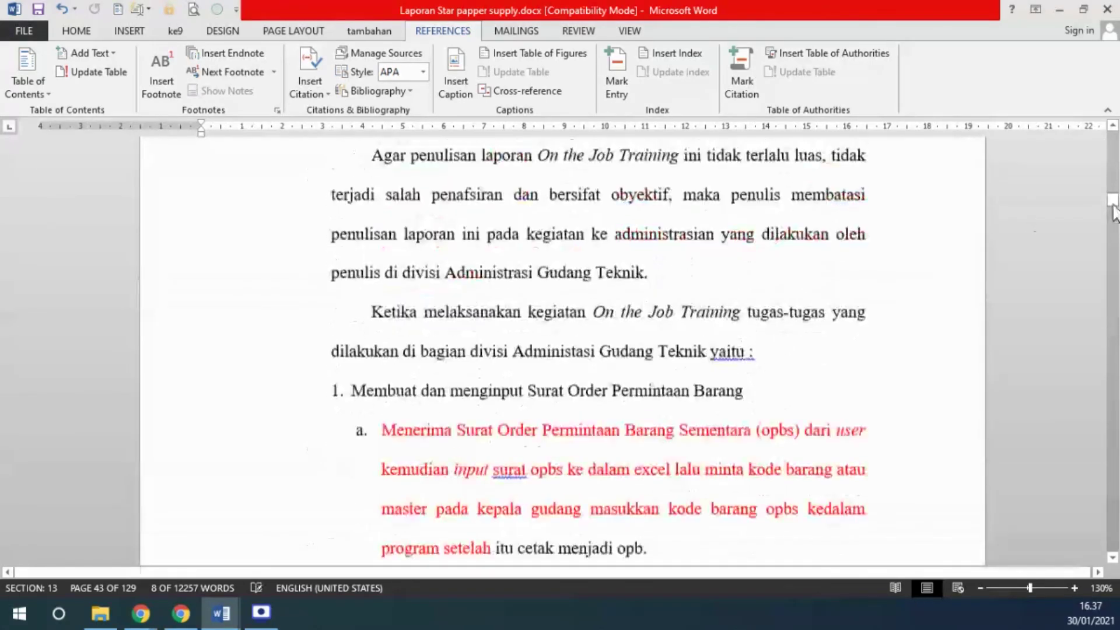
scroll(1114, 205, "up", 5)
left_click_drag(1114, 206, 1115, 197)
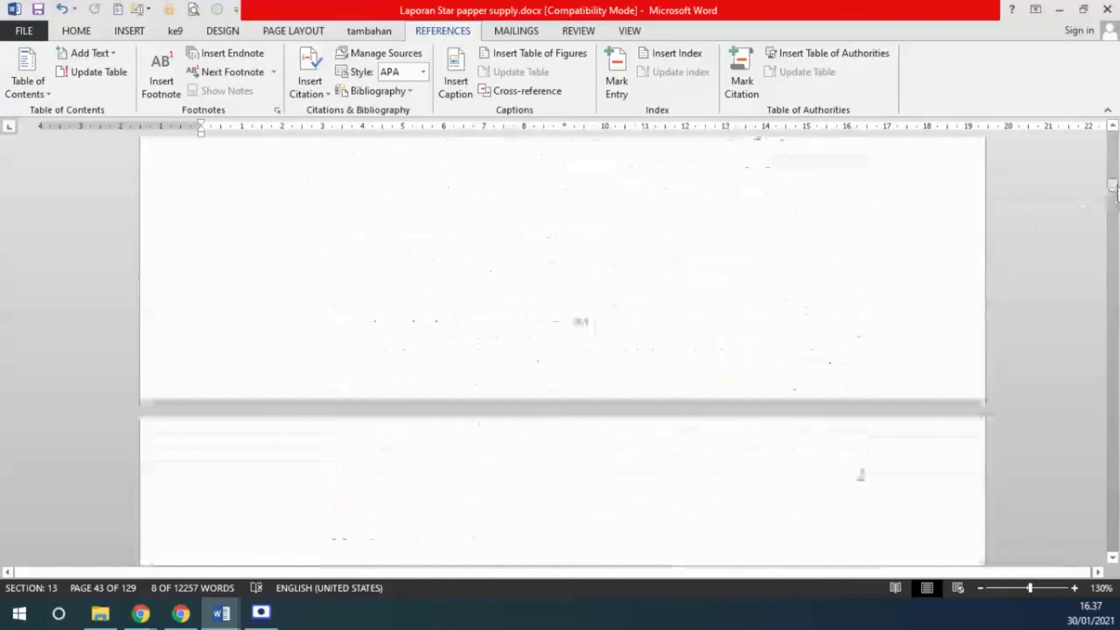
scroll(757, 351, "down", 2)
scroll(758, 351, "up", 3)
scroll(757, 352, "up", 5)
scroll(757, 351, "up", 5)
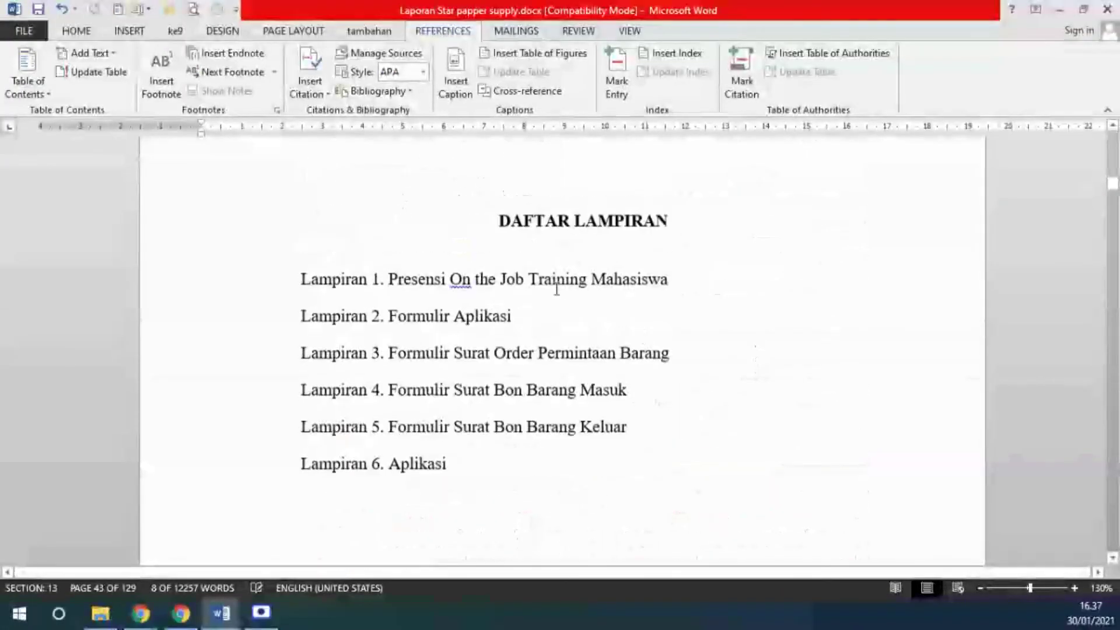